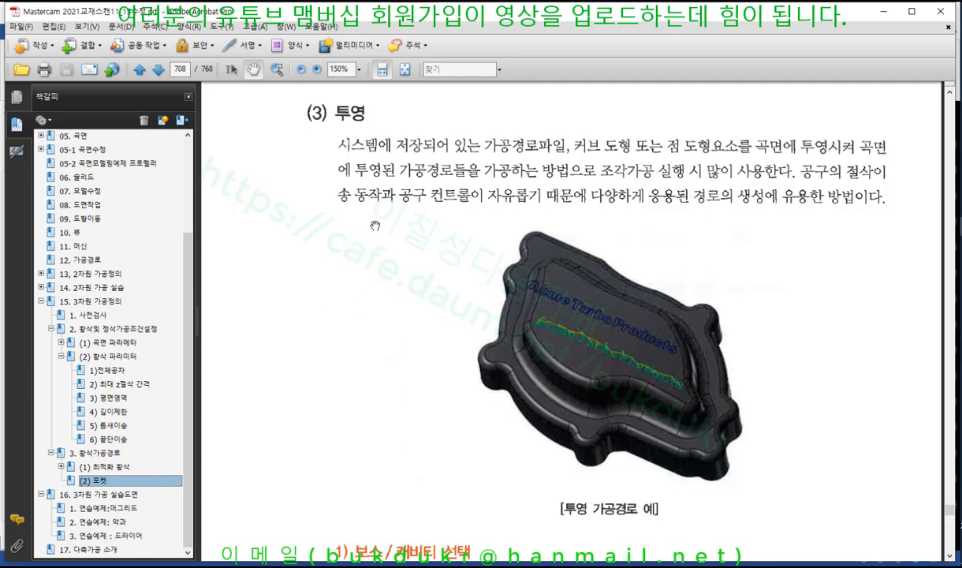
# Step: Add a bookmark named "(3) 투영" for the current page below the "(2) 포켓" bookmark
pyautogui.rightClick(414, 213)
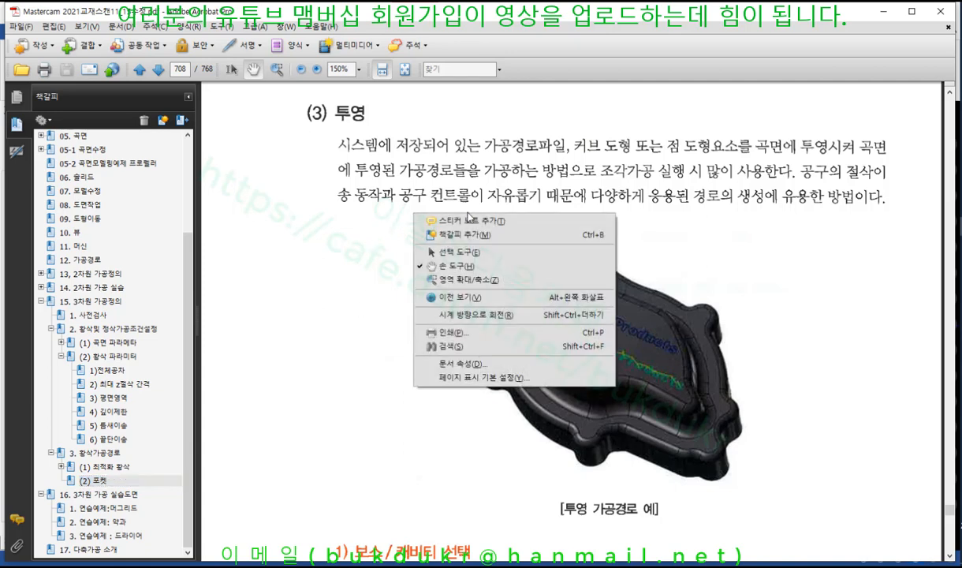
pyautogui.click(456, 224)
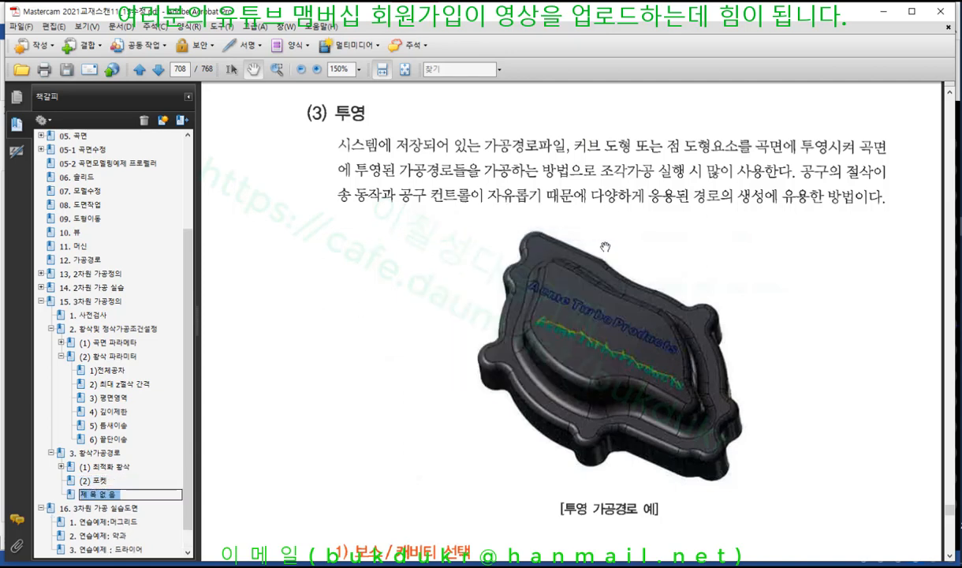
pyautogui.write('(3')
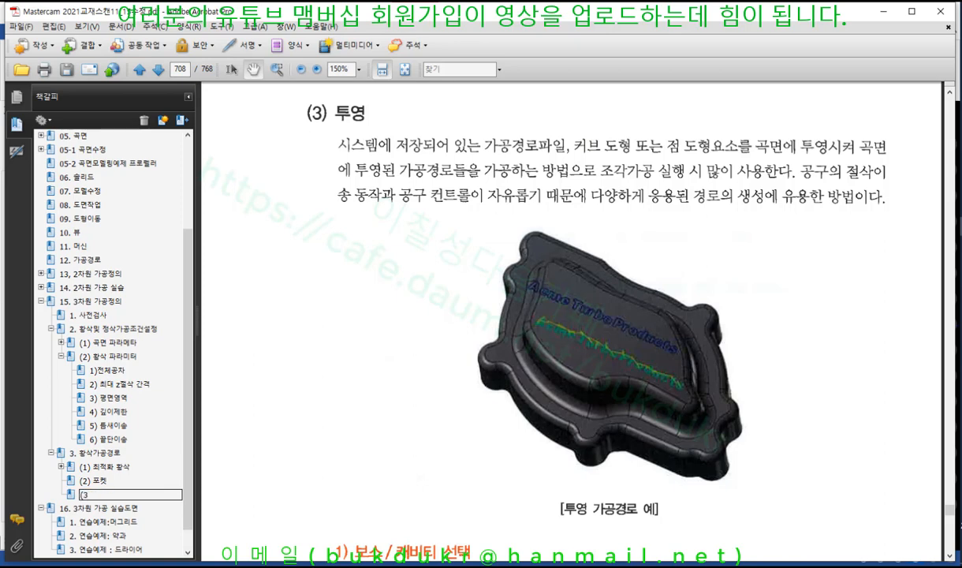
pyautogui.write(') 투영')
pyautogui.press('BackSpace')
pyautogui.press('BackSpace')
pyautogui.press('BackSpace')
pyautogui.write('투')
pyautogui.press('Return')
pyautogui.click(314, 236)
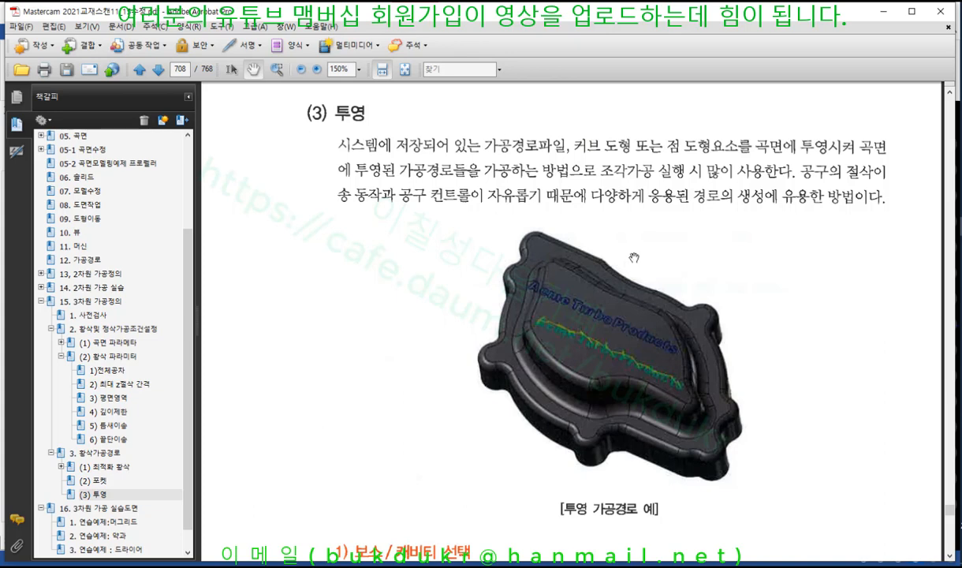
# Step: Mark the lettering and its projected path on the part image in red pen and box the 투영 heading
pyautogui.scroll(-1, 609, 369)
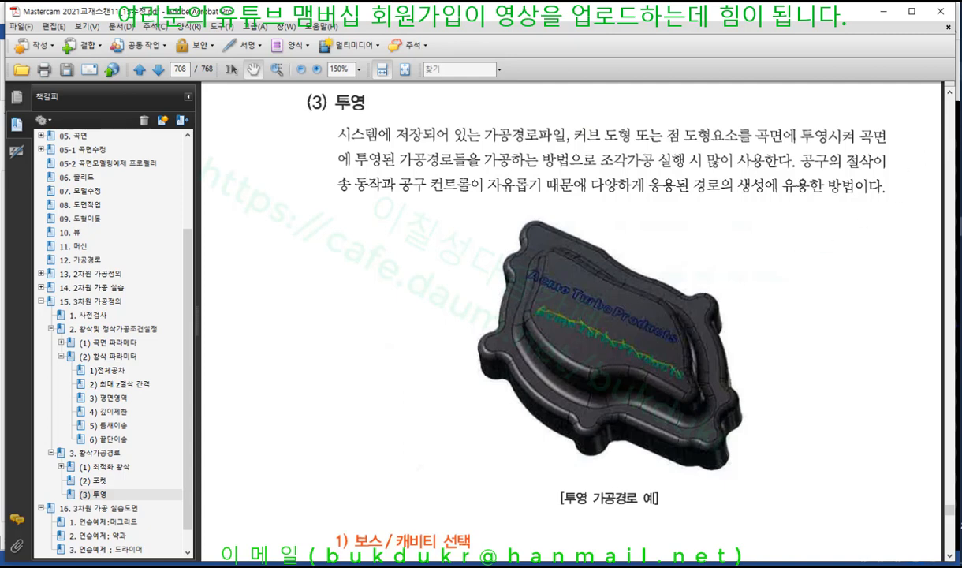
pyautogui.hotkey('ctrl', '2')
pyautogui.moveTo(533, 282)
pyautogui.mouseDown()
pyautogui.moveTo(645, 330)
pyautogui.moveTo(667, 325)
pyautogui.moveTo(570, 274)
pyautogui.moveTo(518, 263)
pyautogui.moveTo(588, 325)
pyautogui.moveTo(654, 362)
pyautogui.moveTo(554, 312)
pyautogui.moveTo(678, 375)
pyautogui.mouseUp()
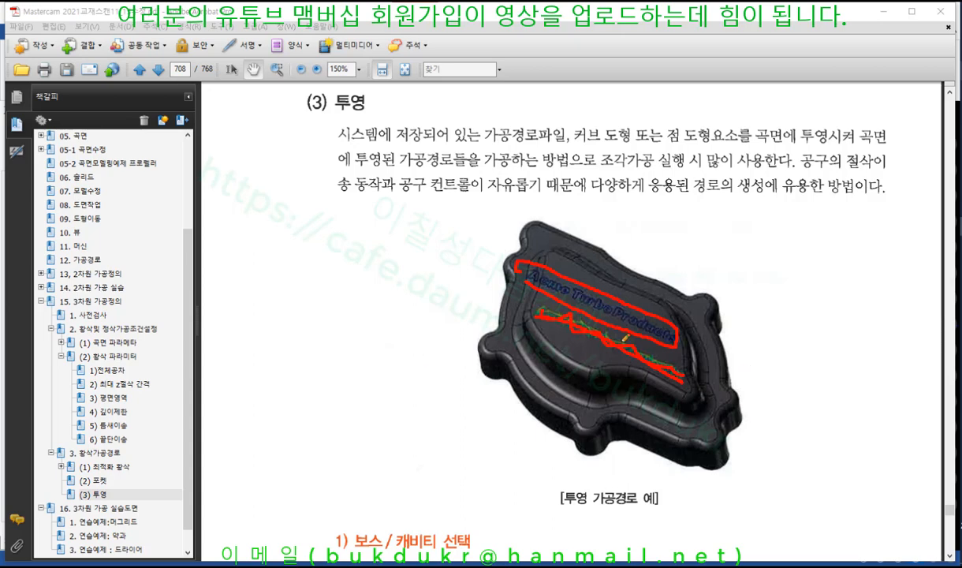
pyautogui.moveTo(331, 113); pyautogui.dragTo(381, 112)
pyautogui.moveTo(331, 85)
pyautogui.mouseDown()
pyautogui.moveTo(330, 117)
pyautogui.moveTo(379, 85)
pyautogui.moveTo(396, 100)
pyautogui.moveTo(332, 115)
pyautogui.mouseUp()
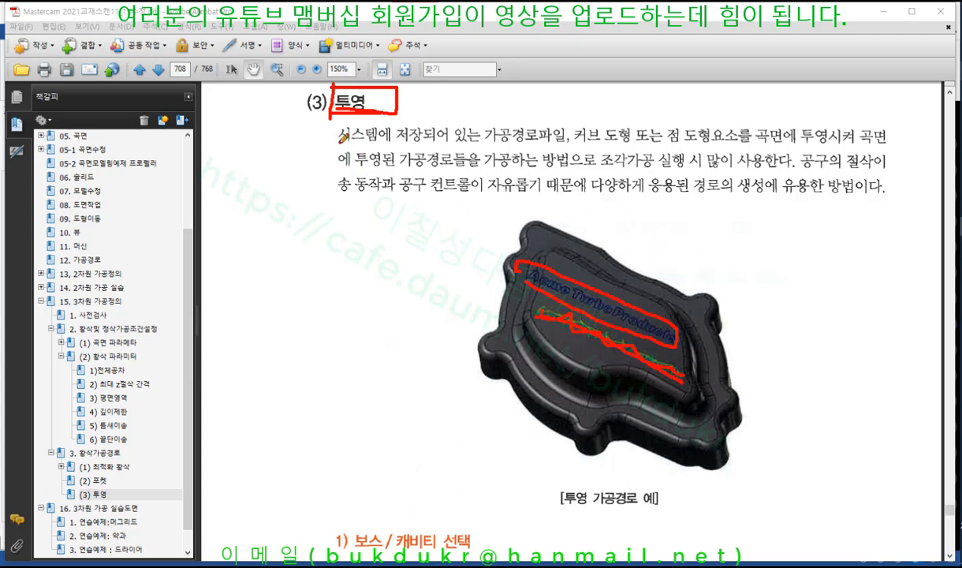
# Step: Outline the terms 가공경로파일, 커브 도형 and 점 도형요소 in red pen and link the first two with a double-headed arrow
pyautogui.moveTo(341, 141)
pyautogui.mouseDown()
pyautogui.moveTo(490, 134)
pyautogui.moveTo(548, 144)
pyautogui.moveTo(490, 109)
pyautogui.moveTo(486, 128)
pyautogui.moveTo(498, 139)
pyautogui.mouseUp()
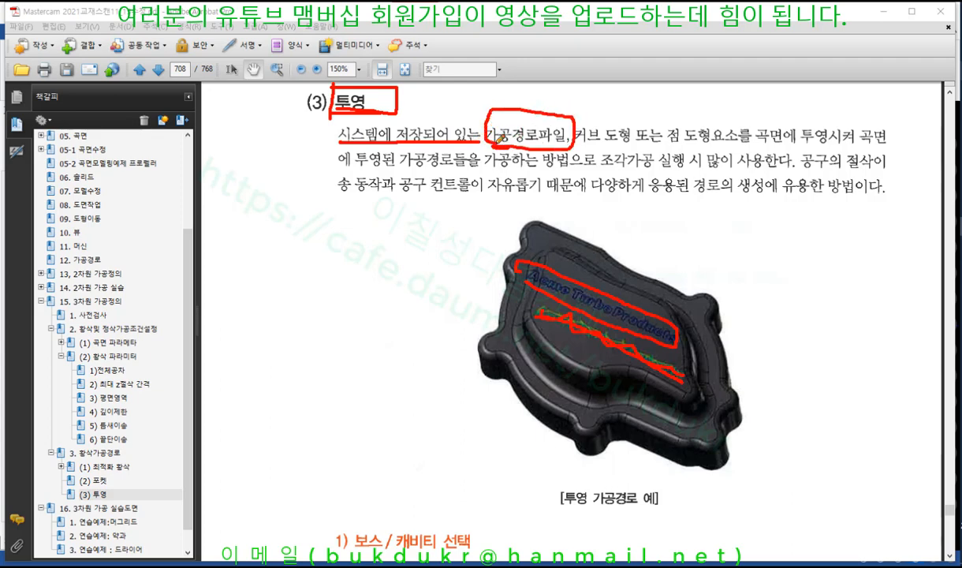
pyautogui.moveTo(573, 131)
pyautogui.mouseDown()
pyautogui.moveTo(592, 148)
pyautogui.moveTo(613, 116)
pyautogui.mouseUp()
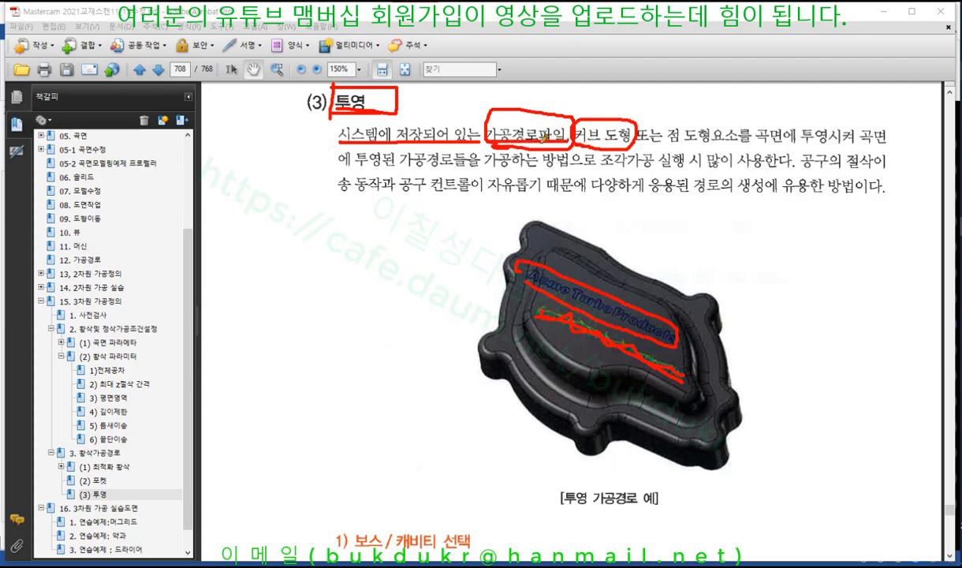
pyautogui.moveTo(482, 143); pyautogui.dragTo(563, 142)
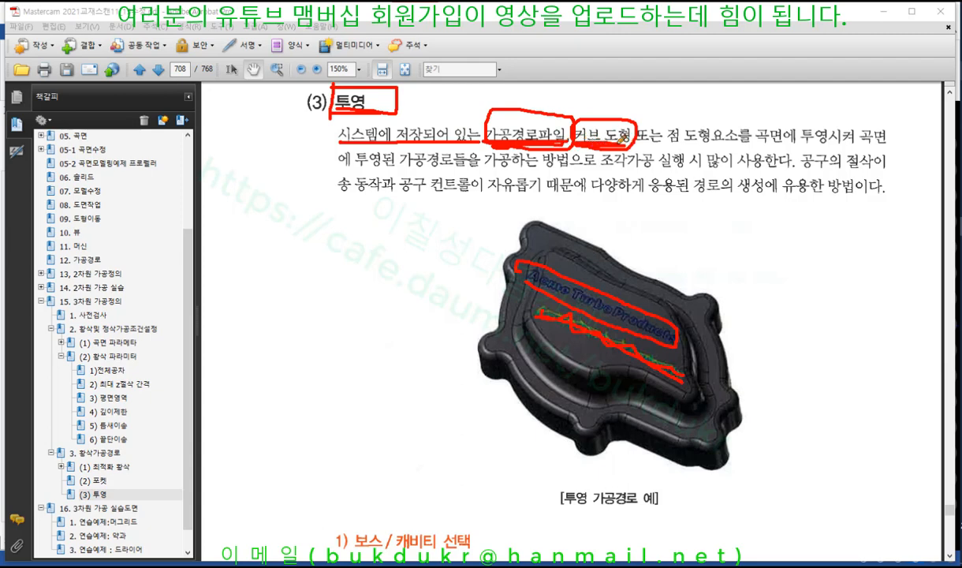
pyautogui.moveTo(596, 102)
pyautogui.mouseDown()
pyautogui.moveTo(562, 92)
pyautogui.moveTo(543, 101)
pyautogui.moveTo(588, 109)
pyautogui.mouseUp()
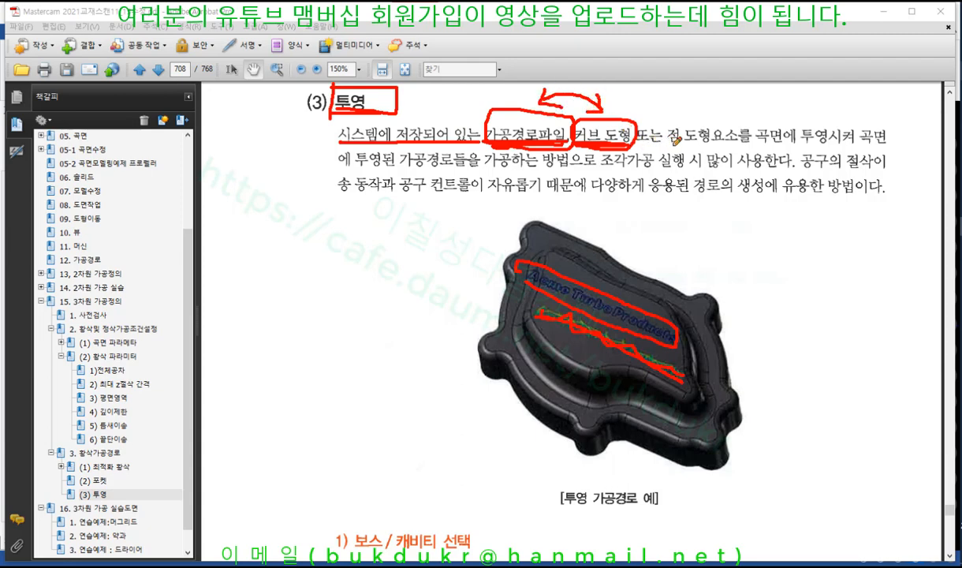
pyautogui.moveTo(666, 145); pyautogui.dragTo(740, 142)
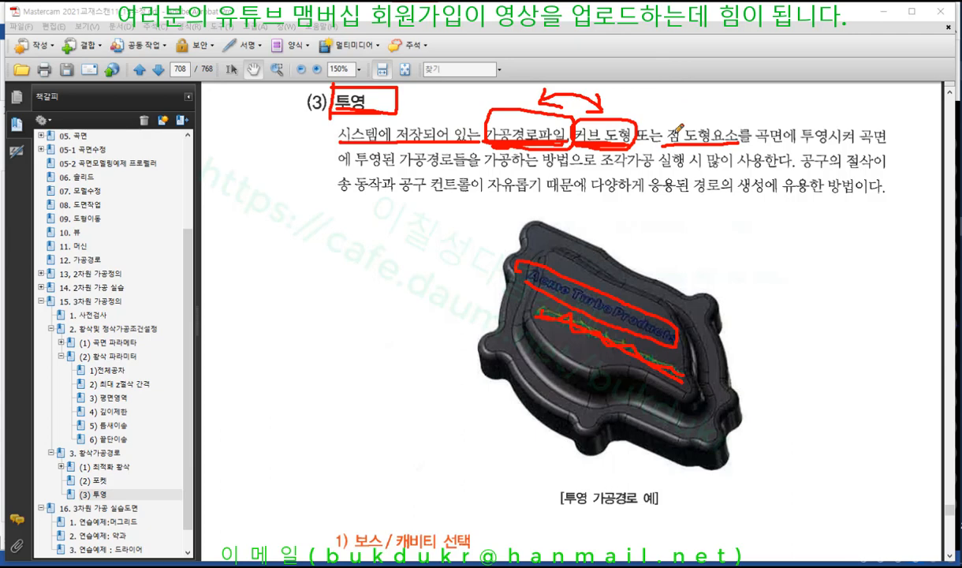
pyautogui.moveTo(666, 144)
pyautogui.mouseDown()
pyautogui.moveTo(706, 120)
pyautogui.moveTo(741, 137)
pyautogui.mouseUp()
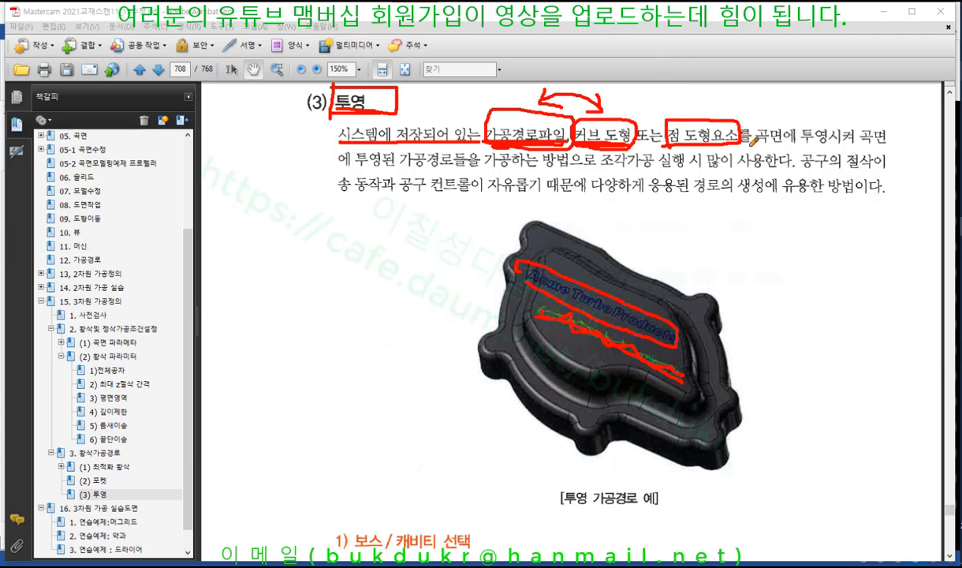
# Step: Underline the rest of the first sentence in red pen and draw a downward arrow from the lettering to the projected path
pyautogui.moveTo(755, 146); pyautogui.dragTo(885, 146)
pyautogui.moveTo(341, 169); pyautogui.dragTo(793, 169)
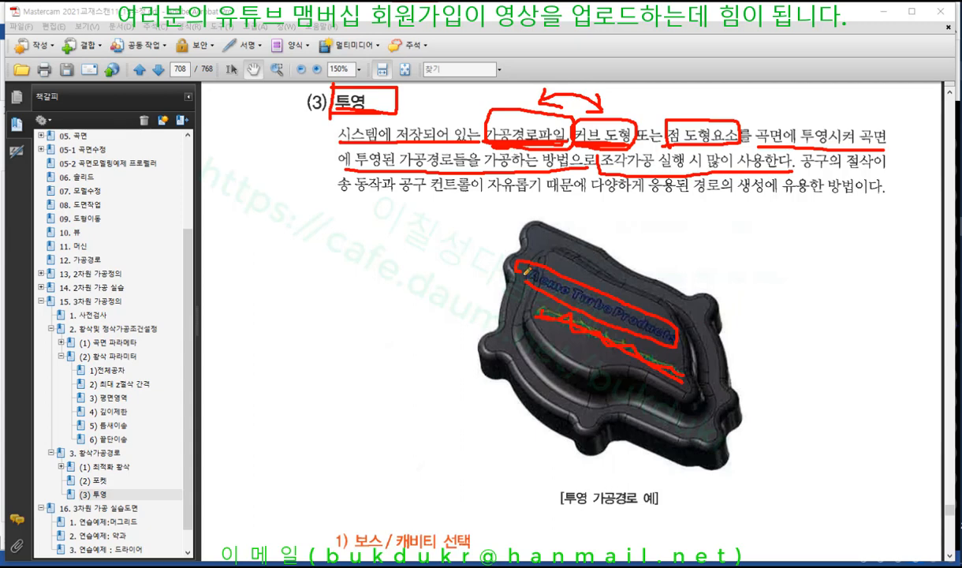
pyautogui.moveTo(526, 271)
pyautogui.mouseDown()
pyautogui.moveTo(538, 250)
pyautogui.moveTo(633, 294)
pyautogui.moveTo(647, 325)
pyautogui.moveTo(586, 316)
pyautogui.mouseUp()
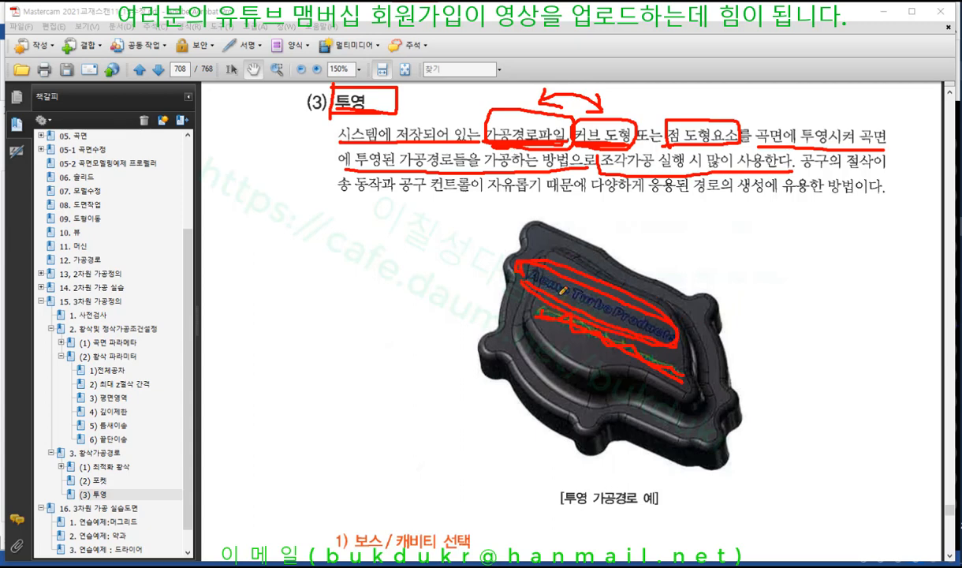
pyautogui.moveTo(562, 302); pyautogui.dragTo(570, 318)
# Step: Underline the closing sentence on tool feed motion and tool control, and clear all pen annotations from the page
pyautogui.moveTo(796, 156)
pyautogui.mouseDown()
pyautogui.moveTo(833, 170)
pyautogui.moveTo(885, 156)
pyautogui.mouseUp()
pyautogui.moveTo(339, 195)
pyautogui.mouseDown()
pyautogui.moveTo(572, 196)
pyautogui.moveTo(585, 183)
pyautogui.mouseUp()
pyautogui.moveTo(593, 184)
pyautogui.mouseDown()
pyautogui.moveTo(604, 195)
pyautogui.moveTo(861, 195)
pyautogui.mouseUp()
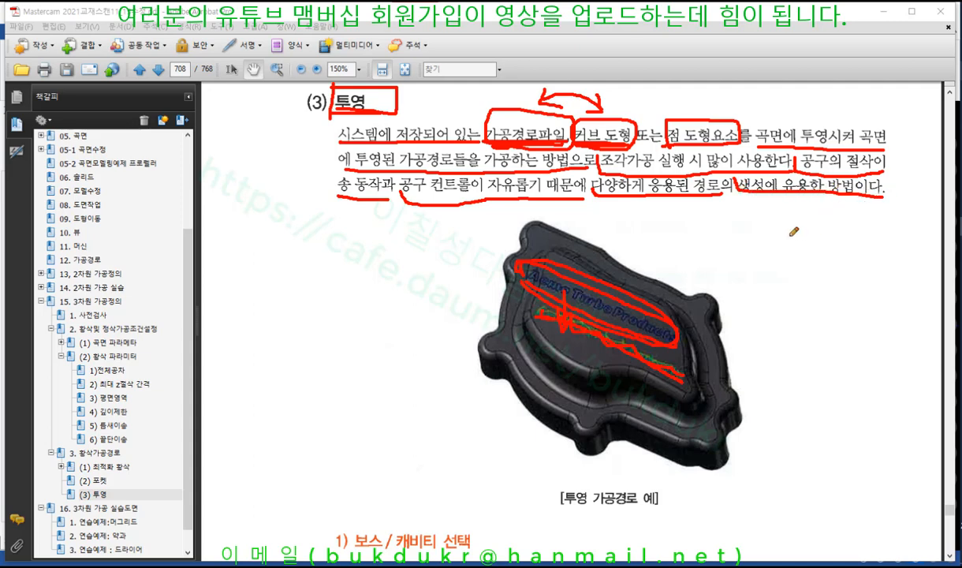
pyautogui.rightClick(752, 224)
pyautogui.click(789, 355)
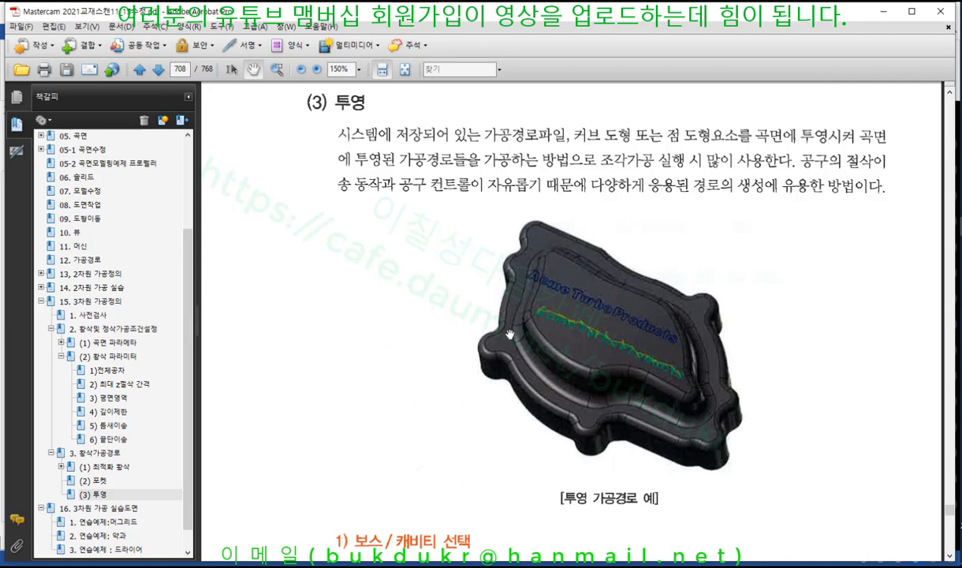
# Step: Switch to Mastercam and draw a shallow three-point arc with both ends near the X axis, bulging up over the origin
pyautogui.moveTo(554, 418); pyautogui.dragTo(549, 356)
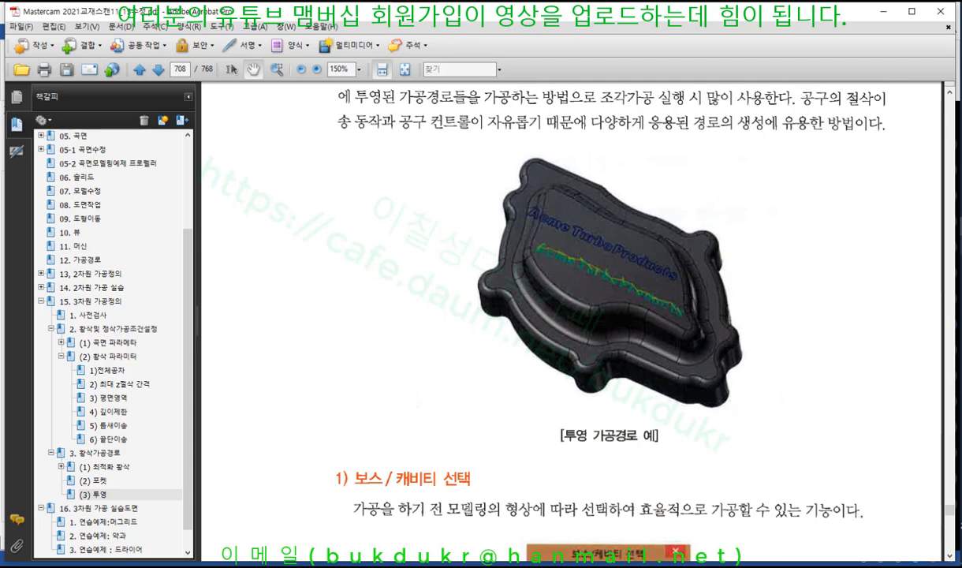
pyautogui.click(883, 12)
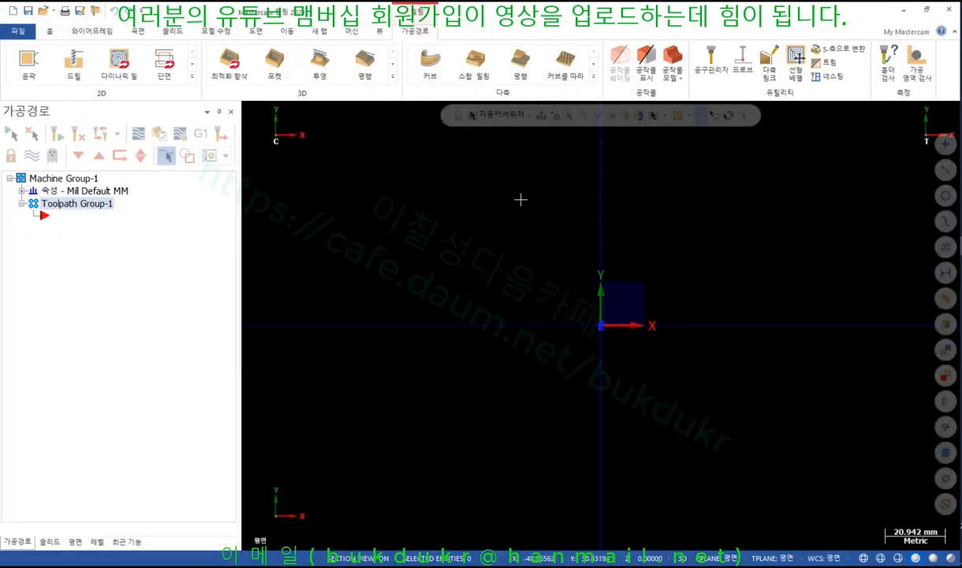
pyautogui.click(101, 32)
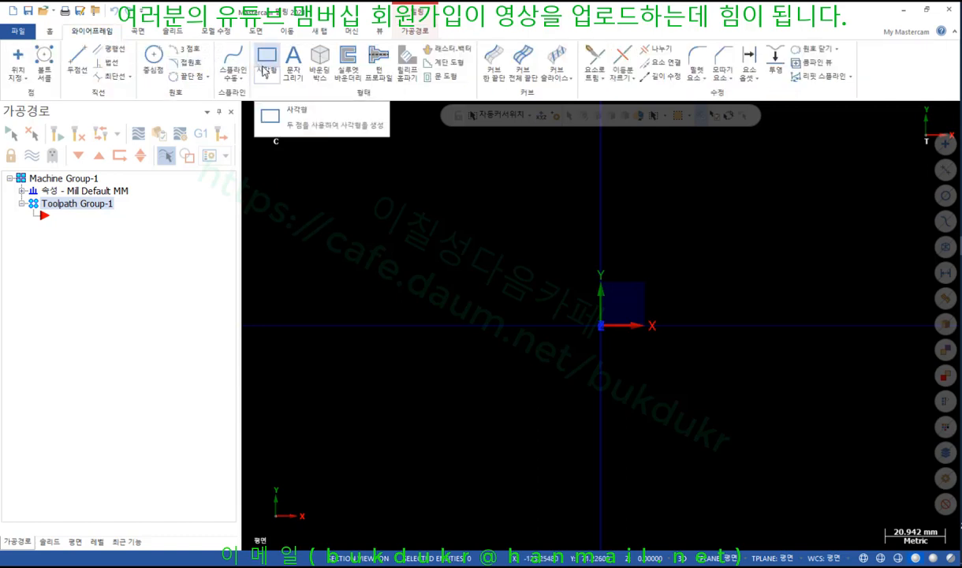
pyautogui.click(188, 49)
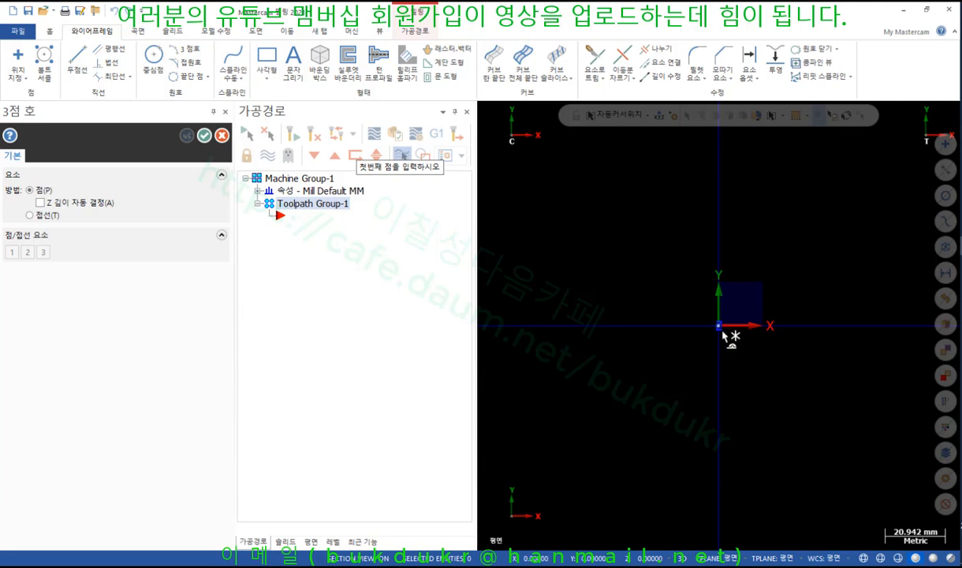
pyautogui.scroll(-2, 804, 271)
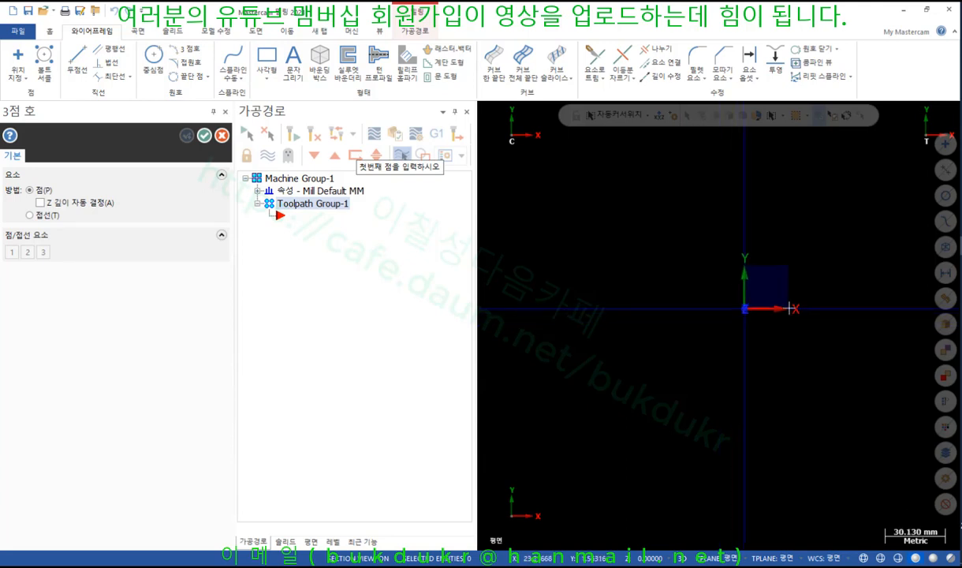
pyautogui.scroll(-3, 792, 308)
pyautogui.click(565, 311)
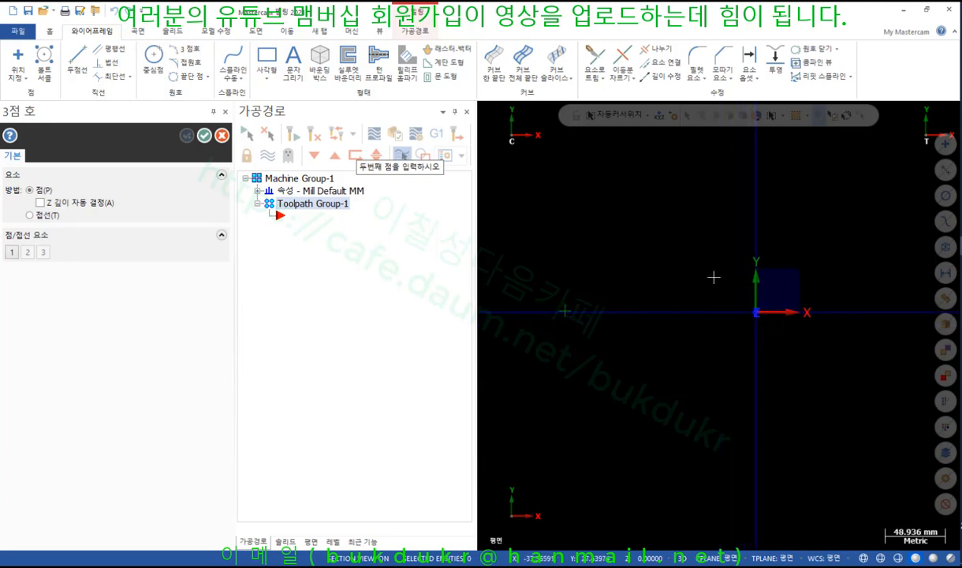
pyautogui.click(757, 274)
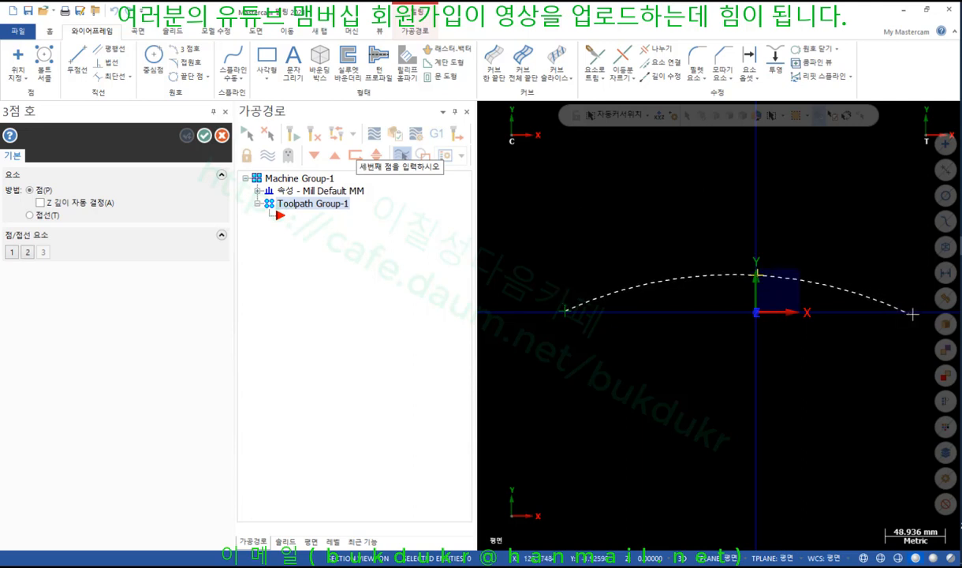
pyautogui.scroll(-2, 796, 207)
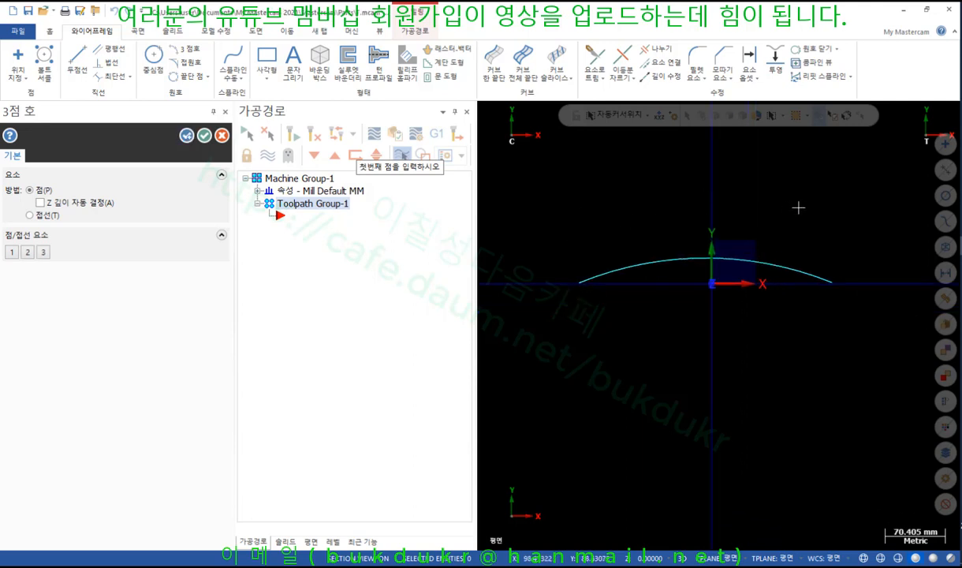
# Step: Draw a two-point line about 105.5 mm long from the origin along the positive X axis
pyautogui.click(77, 60)
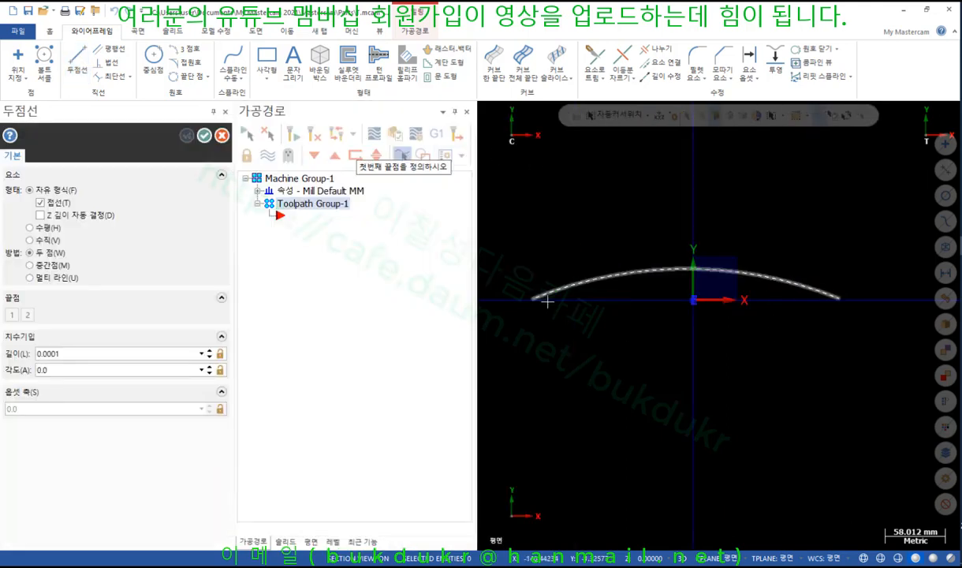
pyautogui.click(693, 300)
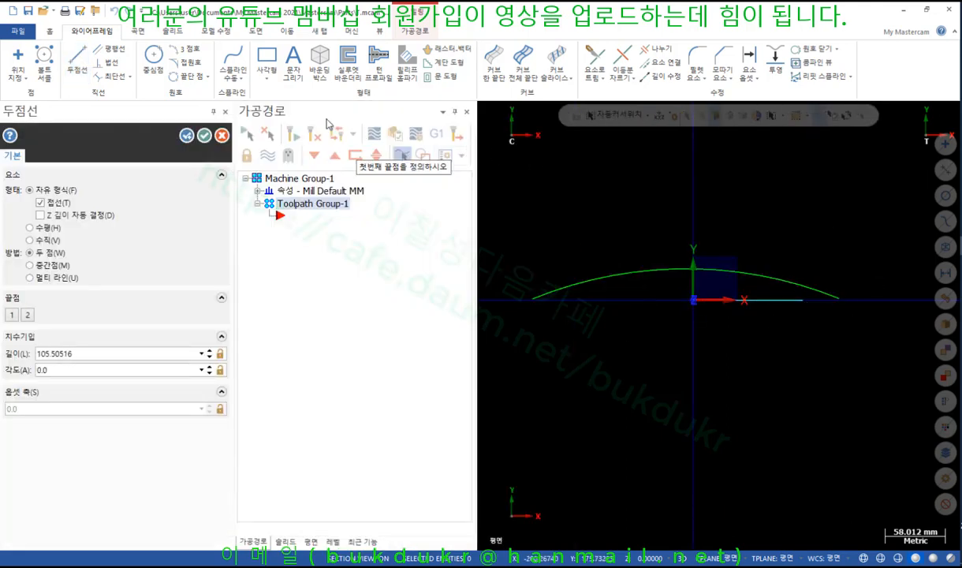
pyautogui.click(204, 135)
# Step: Create a revolved surface (회전곡면) in isometric view, using the arc as profile and the line along the X axis as rotation axis
pyautogui.rightClick(742, 207)
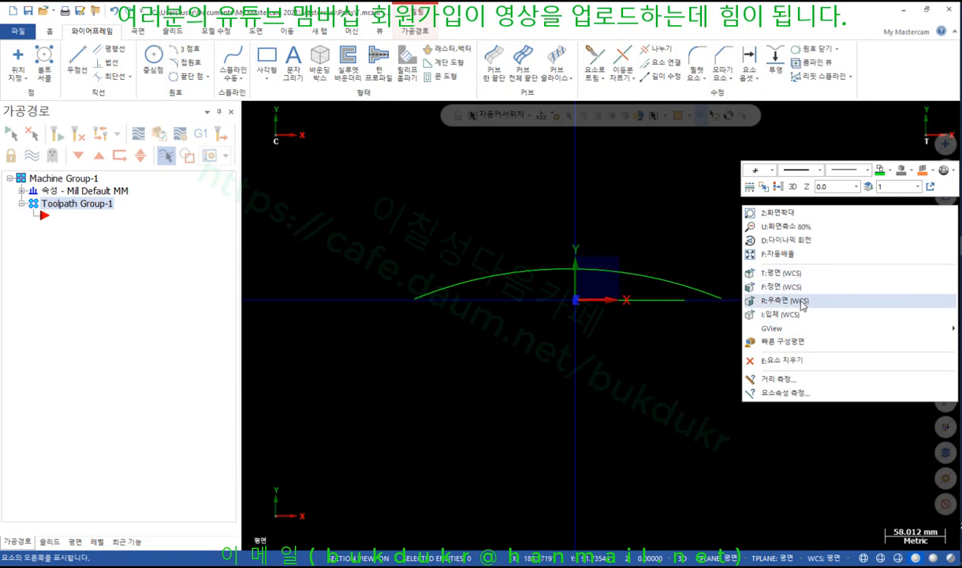
pyautogui.click(793, 314)
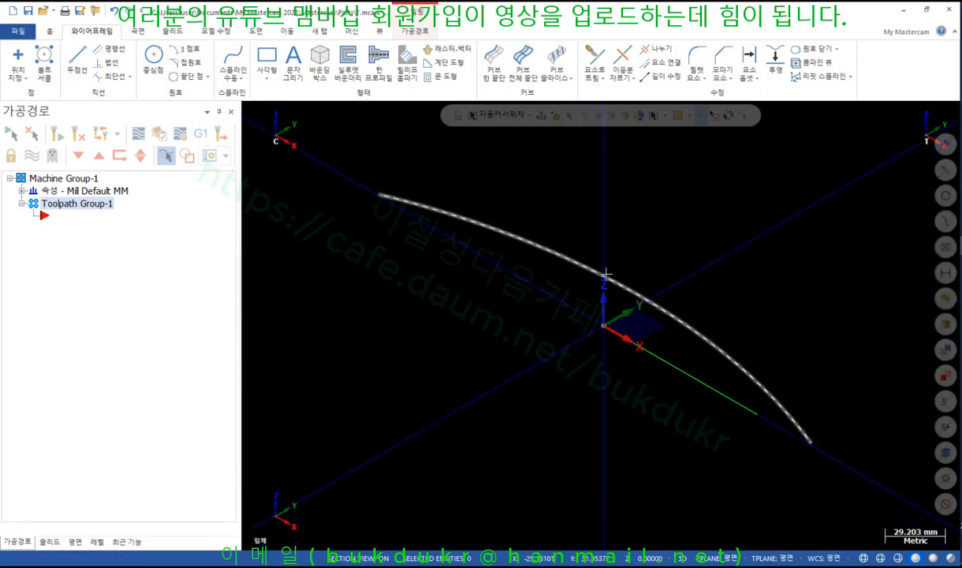
pyautogui.click(659, 303)
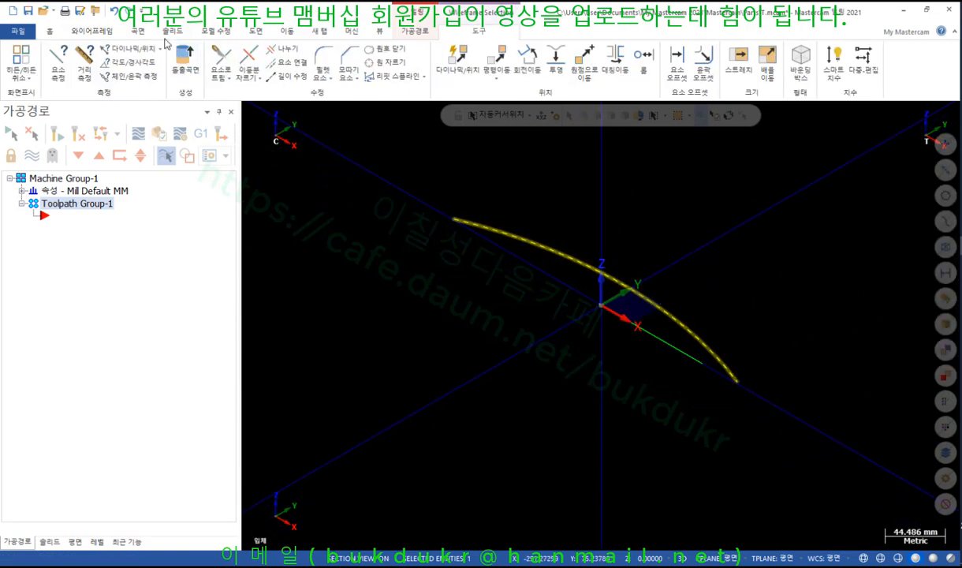
pyautogui.click(138, 31)
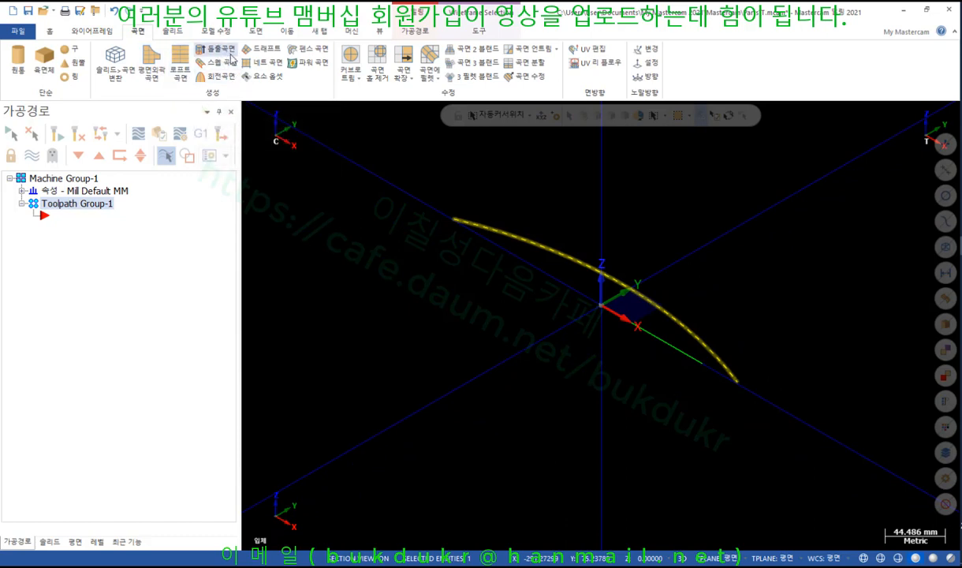
pyautogui.click(223, 77)
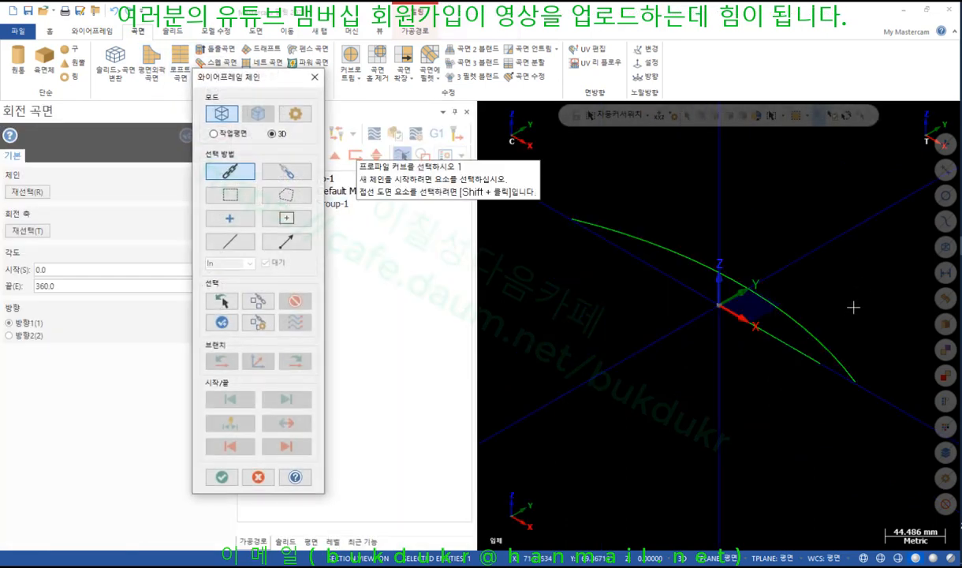
pyautogui.click(812, 336)
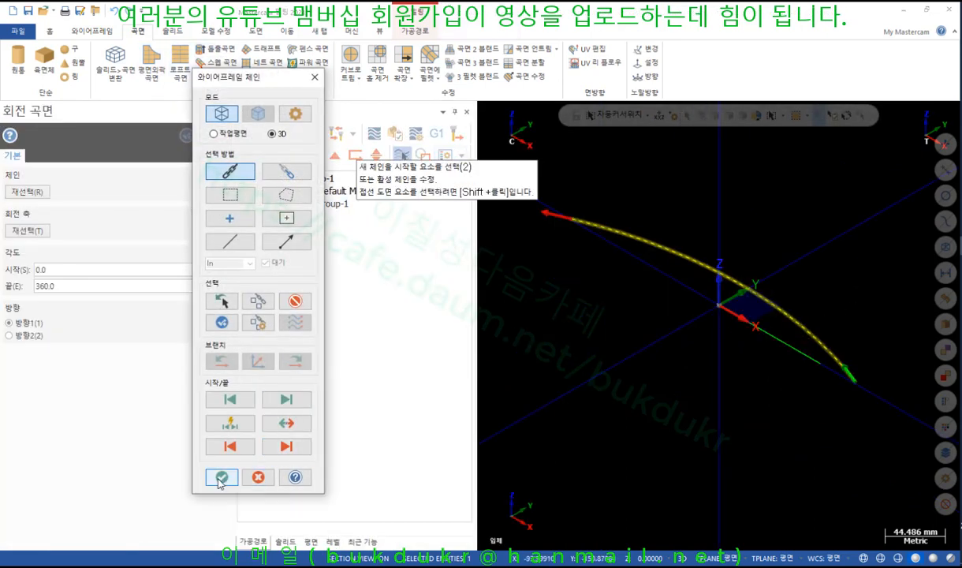
pyautogui.click(221, 477)
pyautogui.click(734, 318)
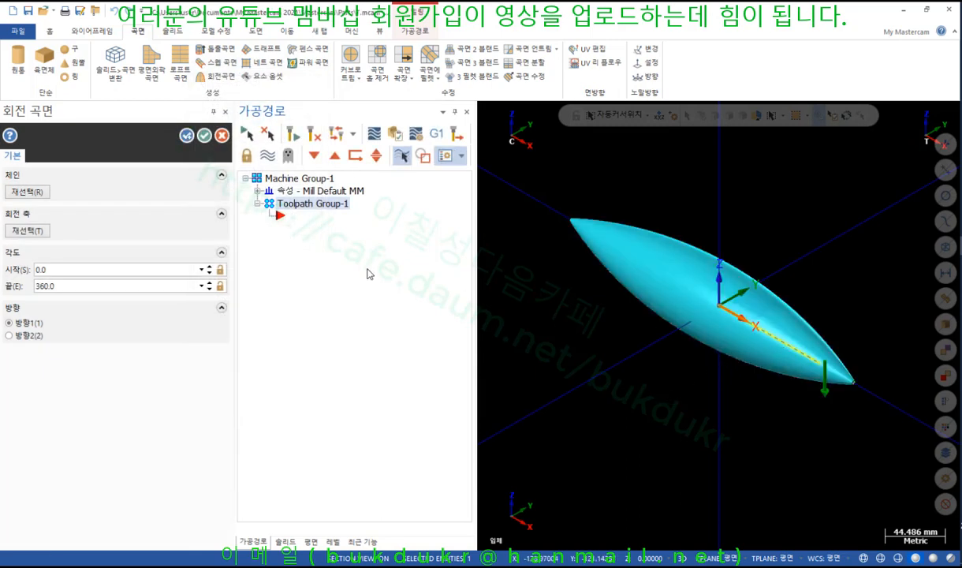
# Step: Set the revolved surface's end angle to 180 degrees, reverse it to direction 2 (방향2) and accept the surface
pyautogui.click(68, 289)
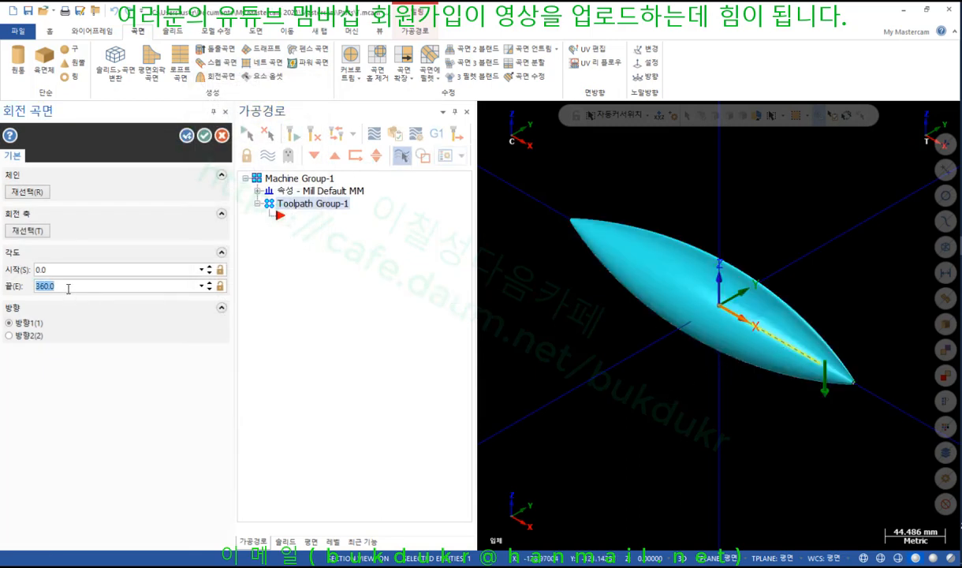
pyautogui.write('180')
pyautogui.press('Return')
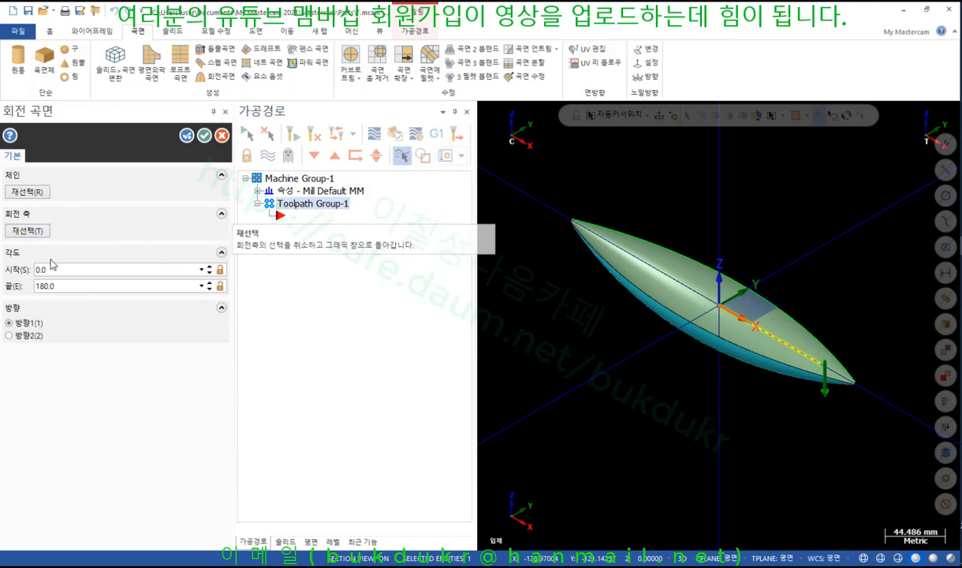
pyautogui.click(28, 336)
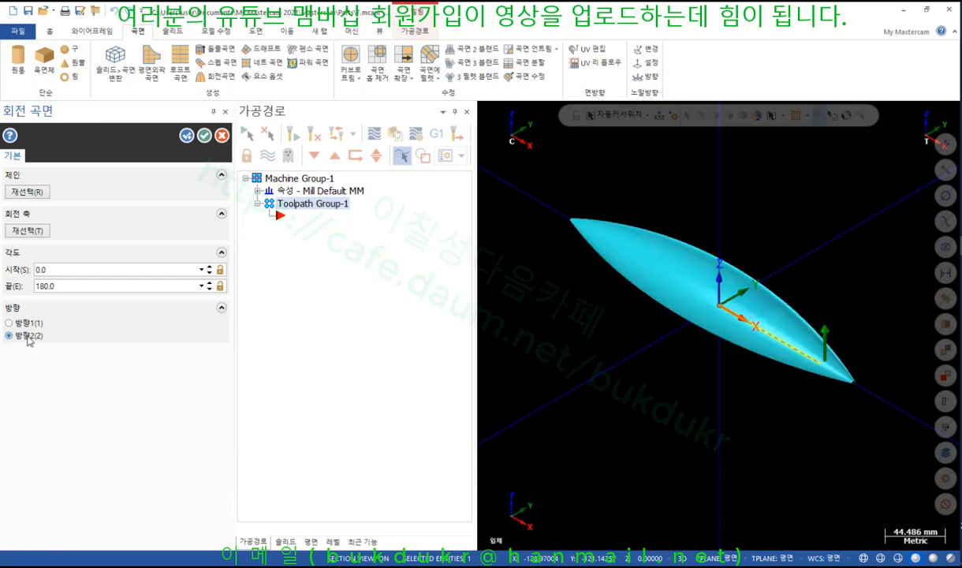
pyautogui.click(203, 136)
# Step: Show the model from the top view (평면) and set construction to 2D mode at a Z depth of 30
pyautogui.moveTo(582, 273); pyautogui.dragTo(671, 285, button='middle')
pyautogui.rightClick(642, 192)
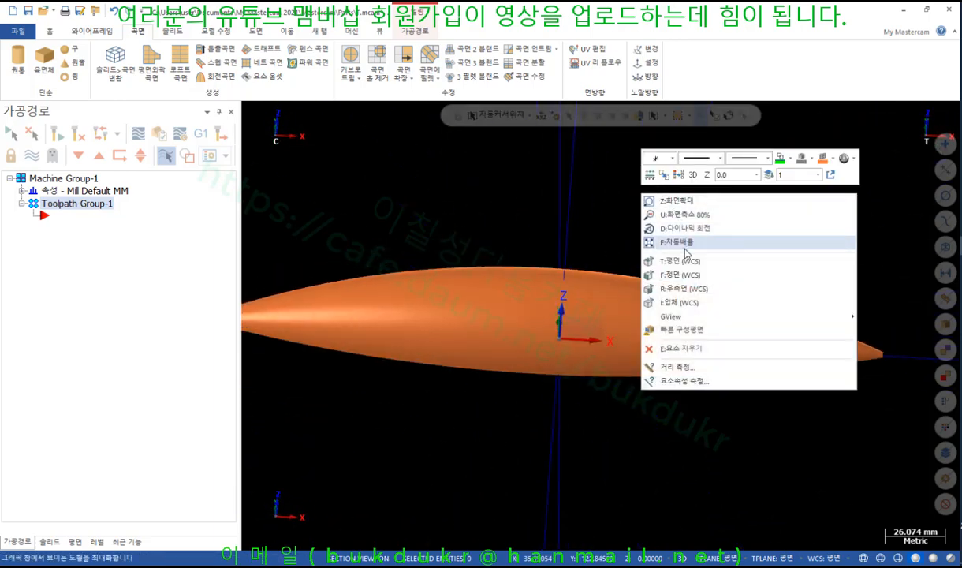
pyautogui.click(685, 259)
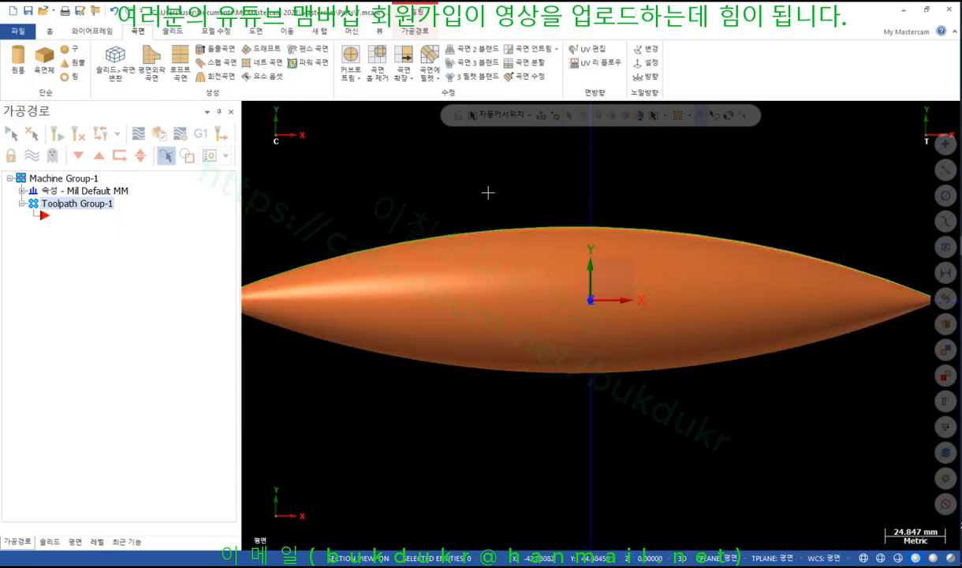
pyautogui.rightClick(448, 179)
pyautogui.click(498, 159)
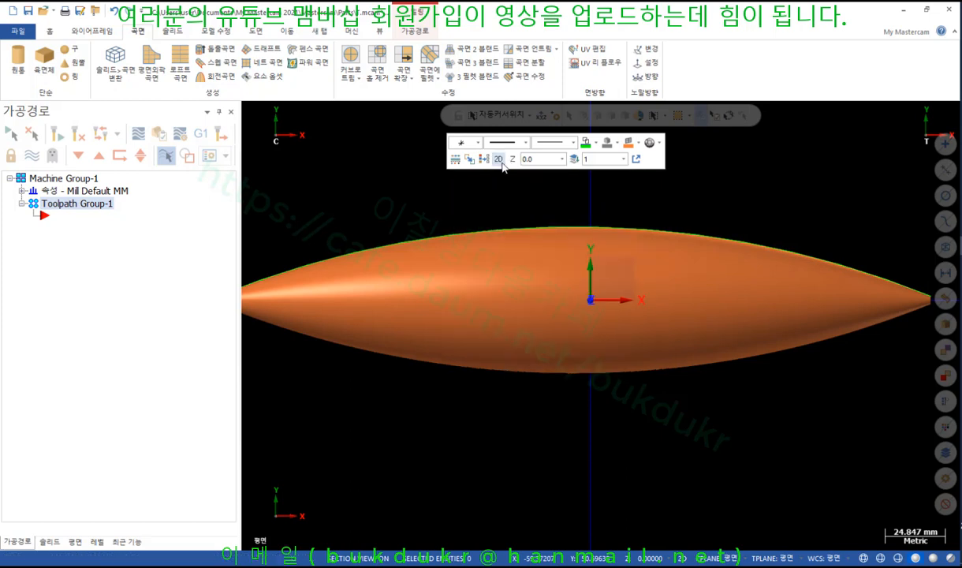
pyautogui.click(547, 161)
pyautogui.write('30')
pyautogui.press('Return')
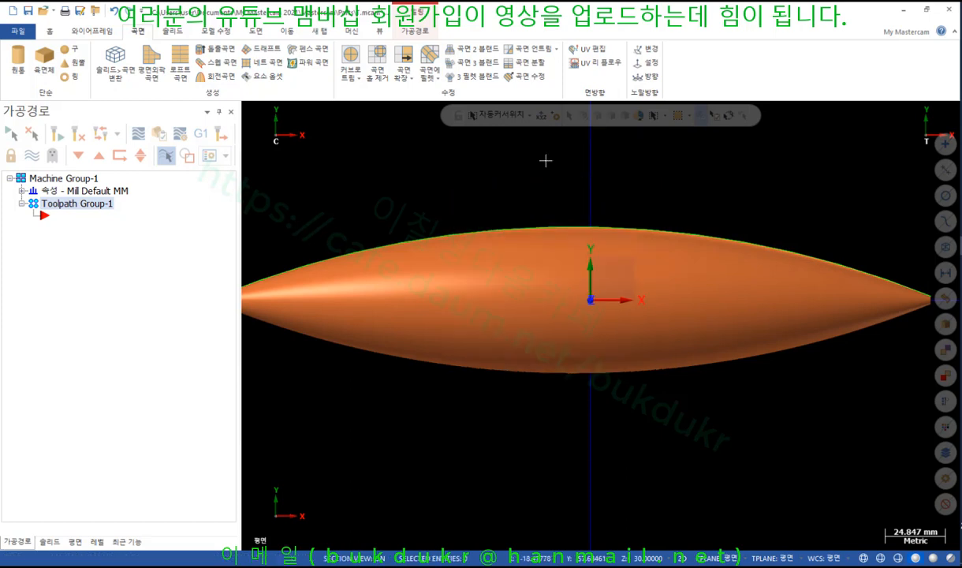
pyautogui.rightClick(400, 165)
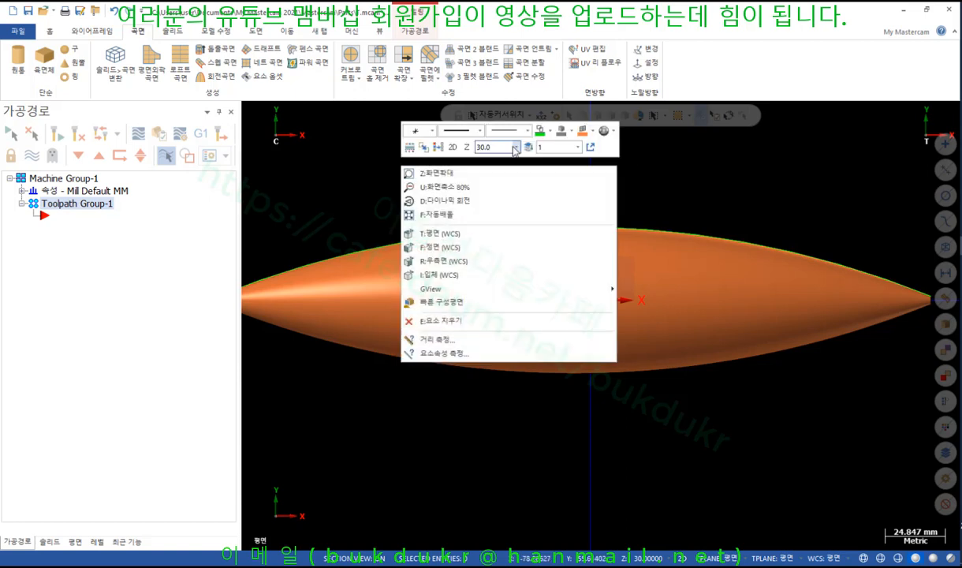
# Step: Start creating lettering (문자 그리기) and enter the author's name followed by "사랑해" as the text
pyautogui.click(93, 30)
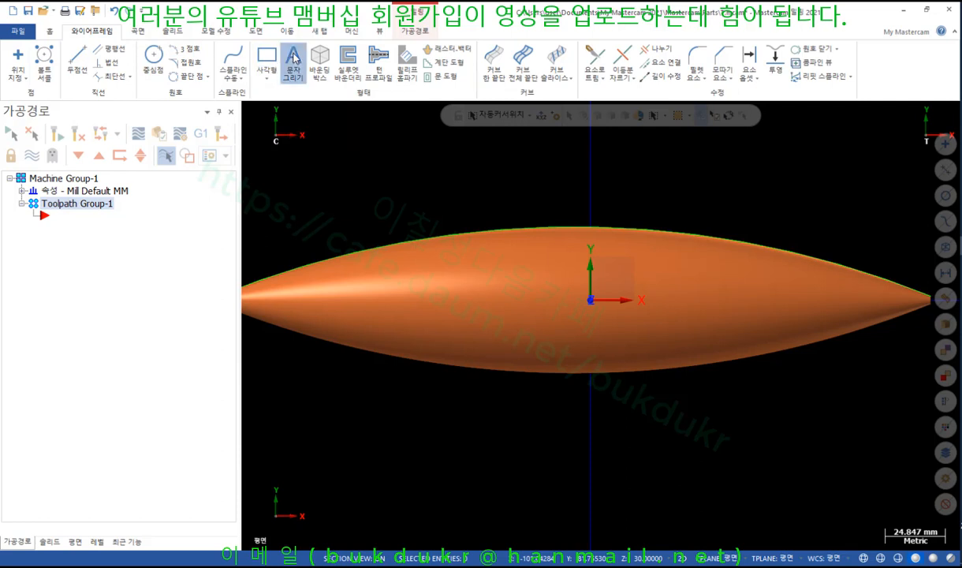
pyautogui.click(293, 62)
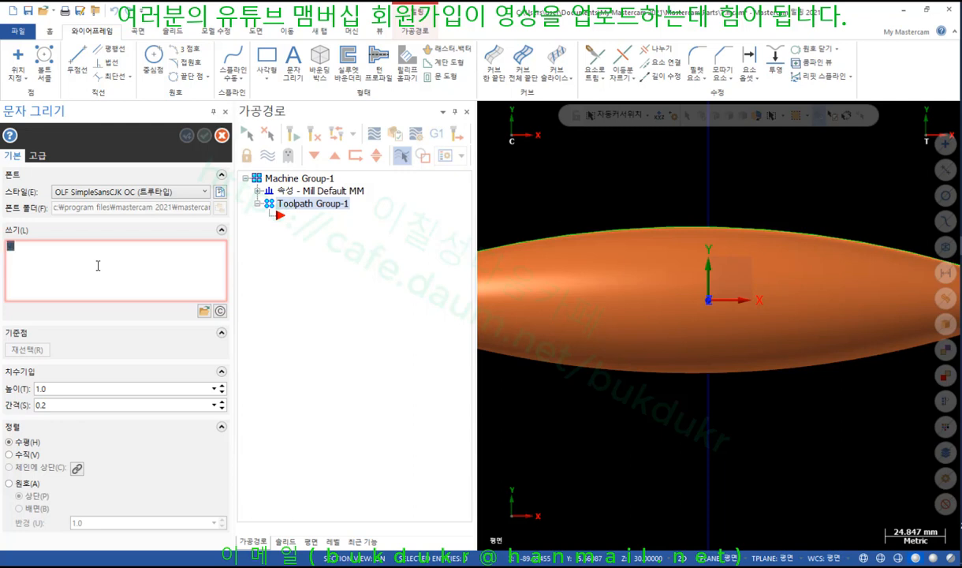
pyautogui.write('이메')
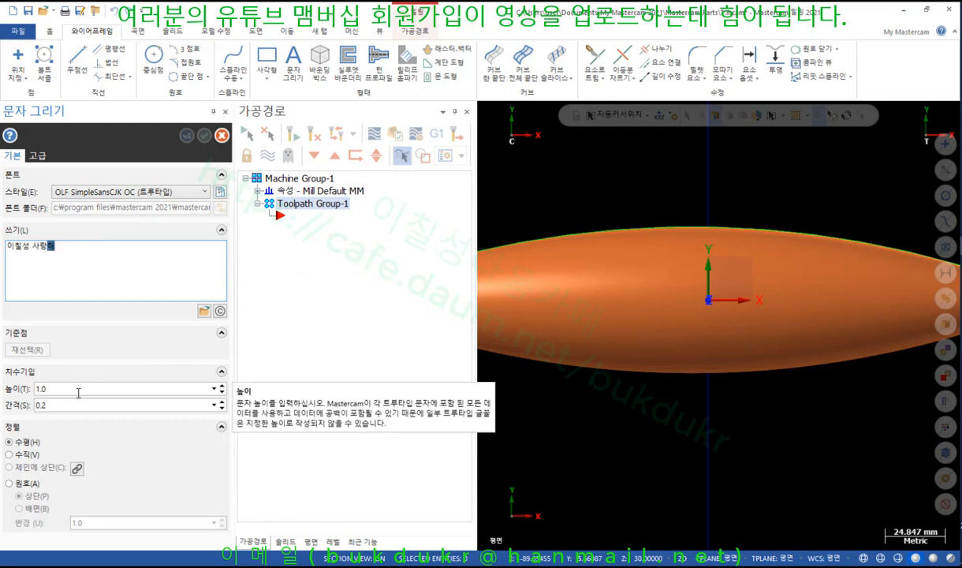
# Step: Set the letter height to about 19.16 mm by the distance between two points and place the text along the middle of the surface
pyautogui.rightClick(77, 389)
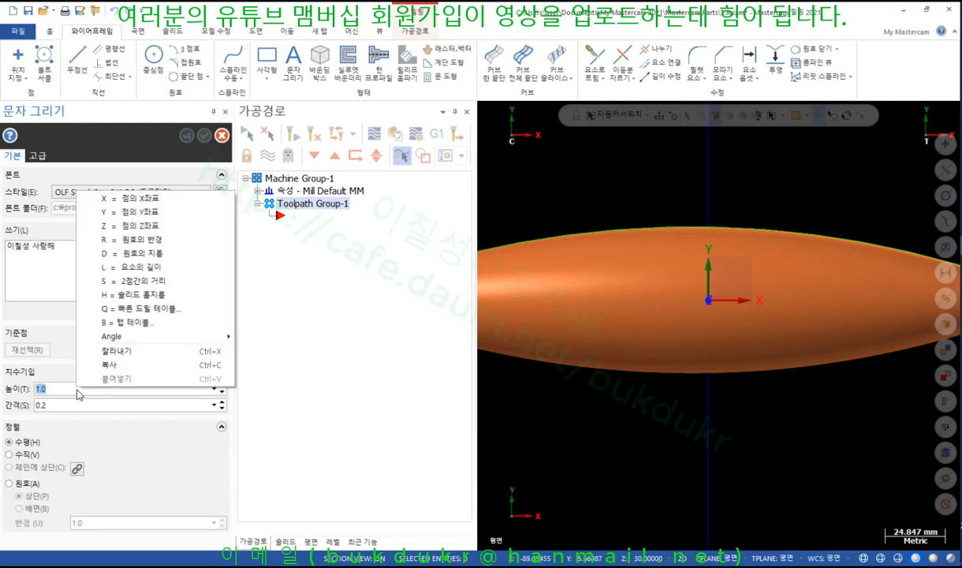
pyautogui.click(126, 281)
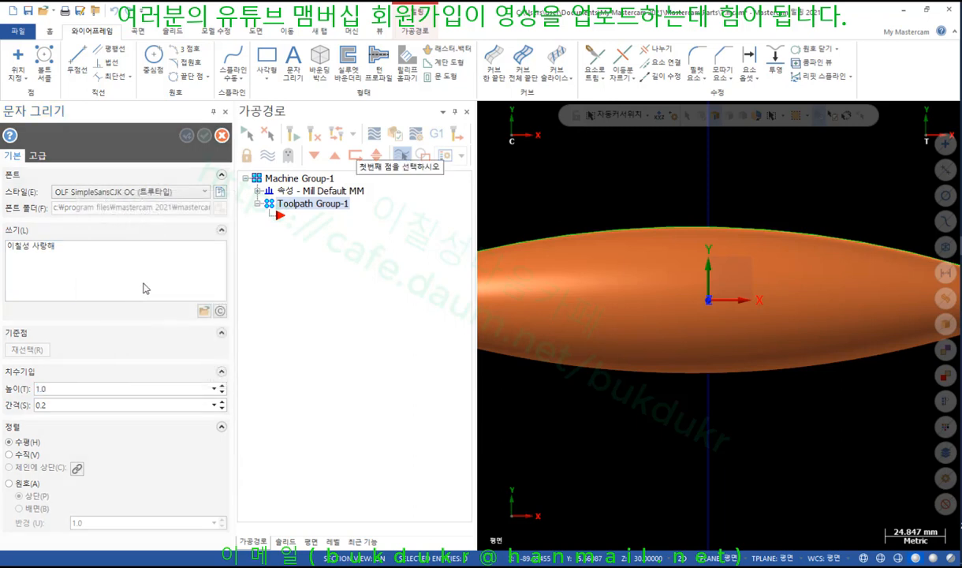
pyautogui.click(583, 276)
pyautogui.click(584, 322)
pyautogui.scroll(-1, 518, 315)
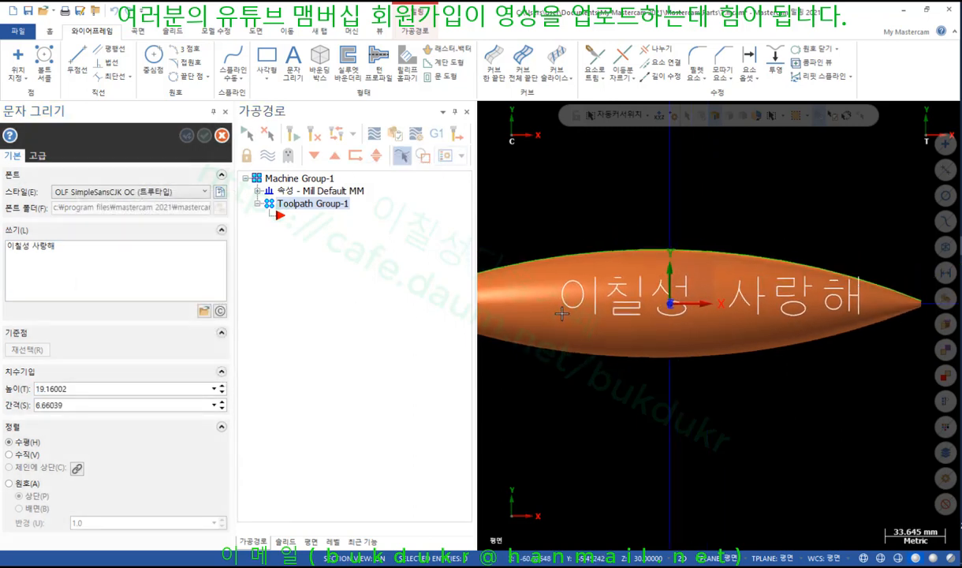
pyautogui.click(506, 321)
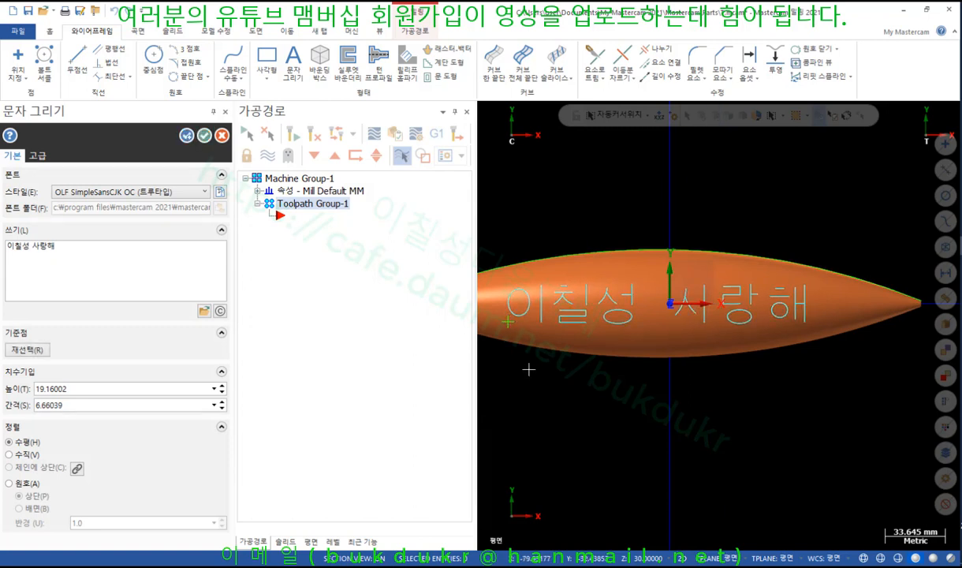
pyautogui.click(205, 136)
# Step: Examine how the lettering lies over the revolved surface from the top view and from several oblique angles
pyautogui.scroll(1, 395, 305)
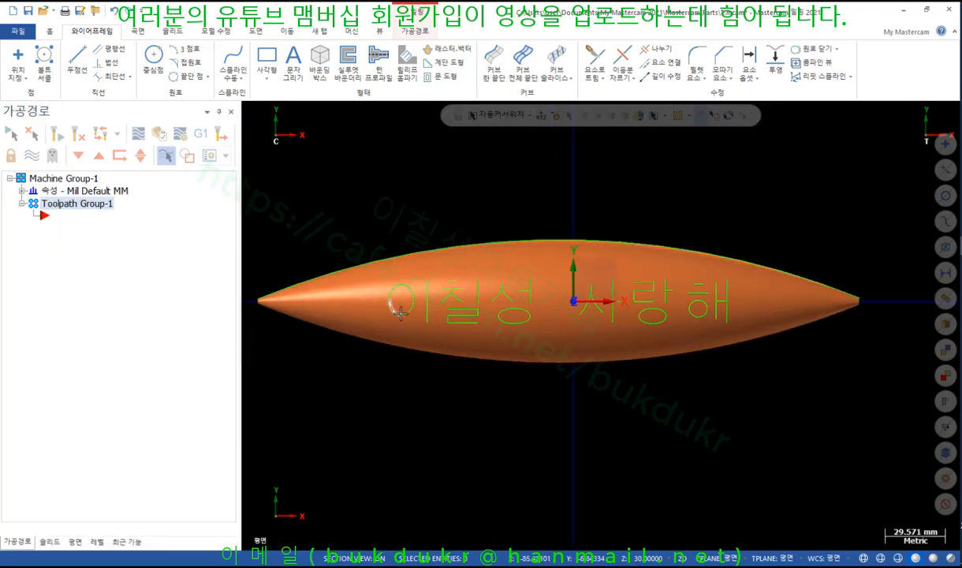
pyautogui.moveTo(396, 306); pyautogui.dragTo(473, 236, button='middle')
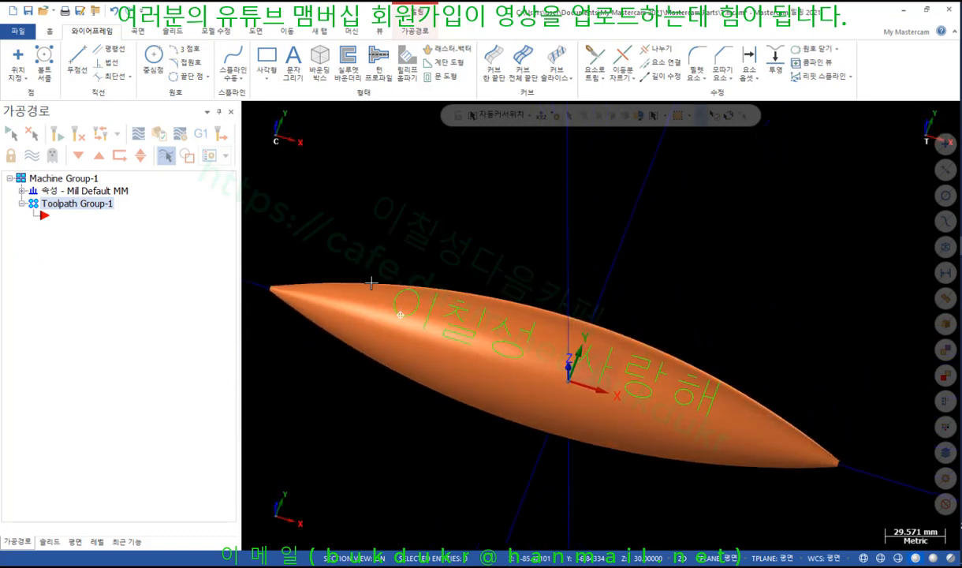
pyautogui.moveTo(551, 231); pyautogui.dragTo(500, 208, button='middle')
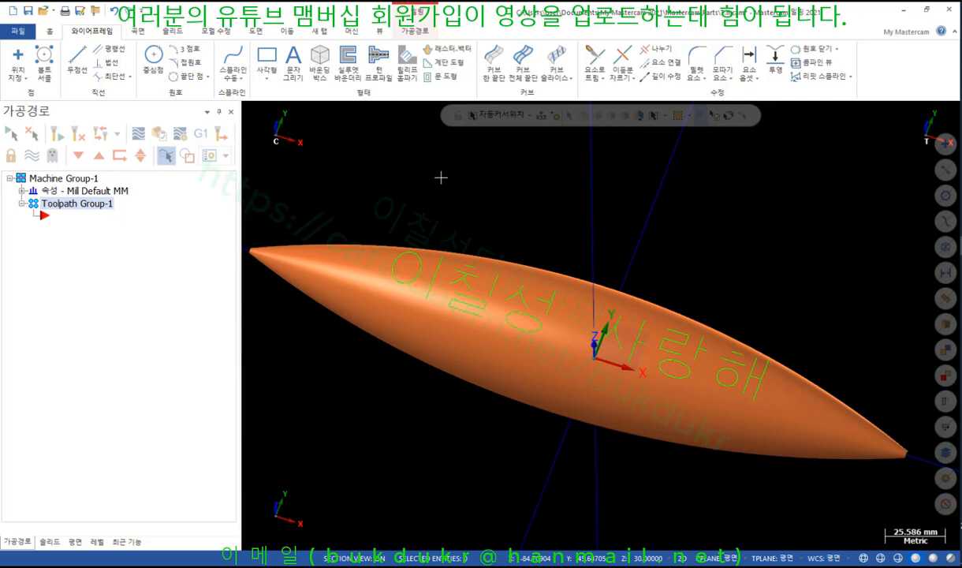
pyautogui.rightClick(444, 181)
pyautogui.click(486, 246)
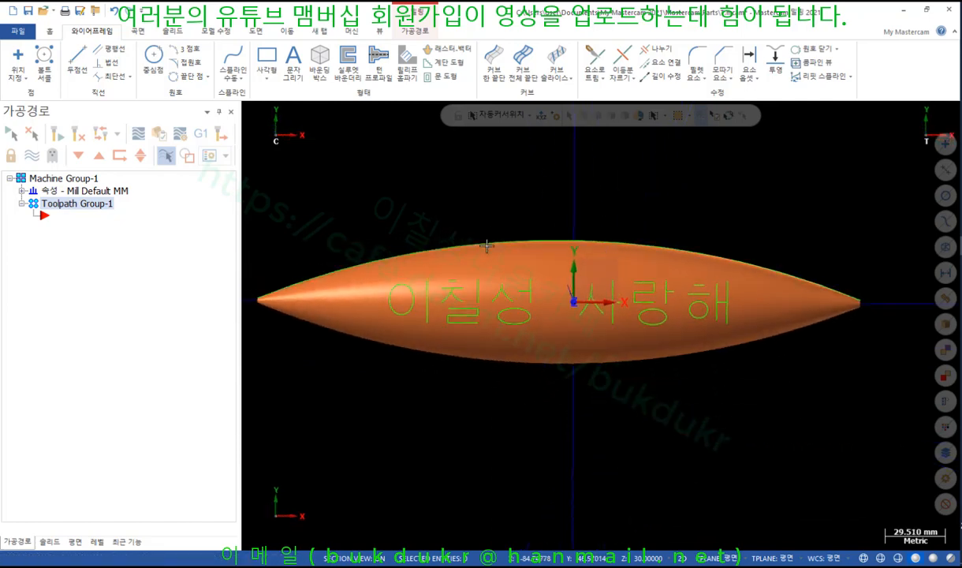
pyautogui.scroll(1, 446, 232)
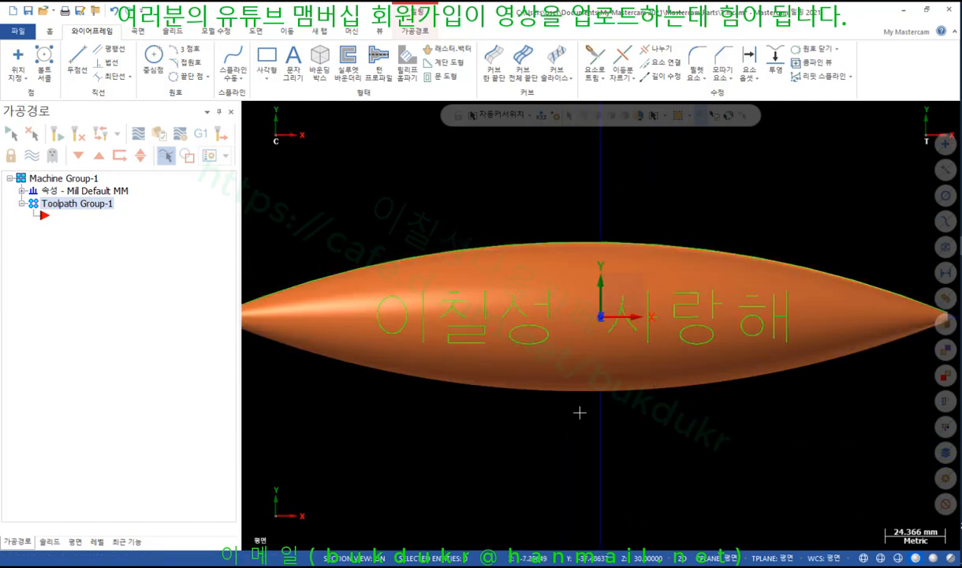
pyautogui.scroll(2, 565, 469)
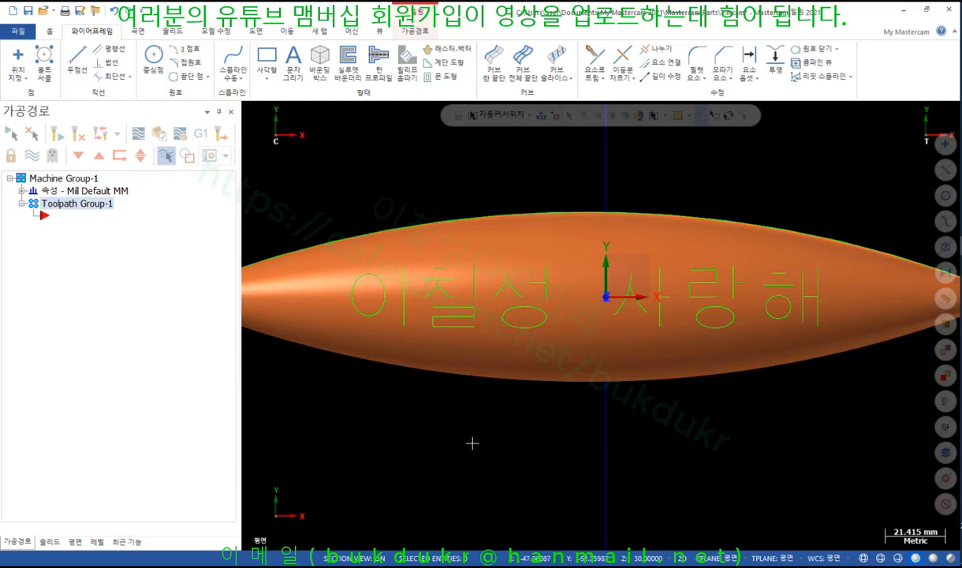
pyautogui.moveTo(470, 443)
pyautogui.mouseDown(button='middle')
pyautogui.moveTo(471, 366)
pyautogui.moveTo(411, 341)
pyautogui.moveTo(421, 366)
pyautogui.mouseUp(button='middle')
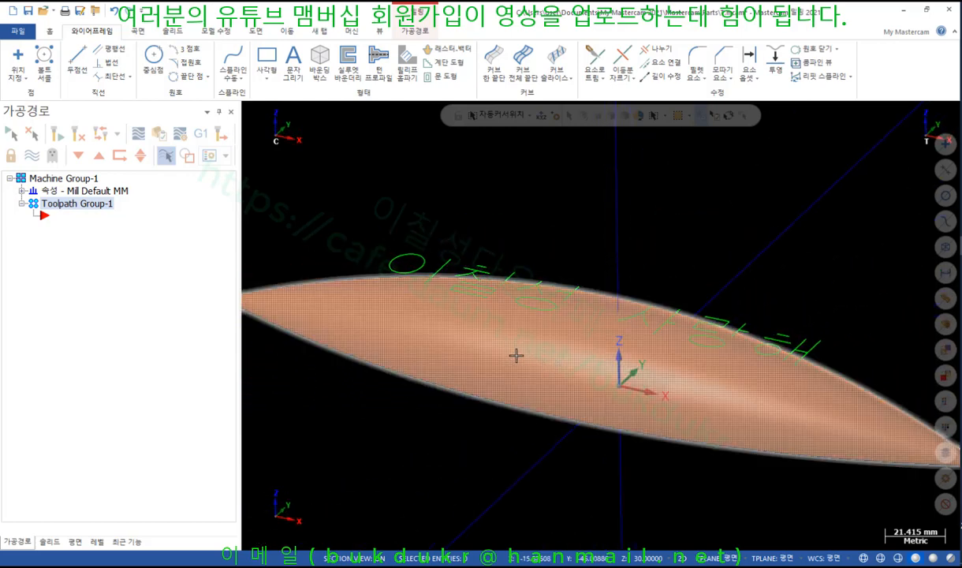
pyautogui.moveTo(516, 355); pyautogui.dragTo(617, 181, button='middle')
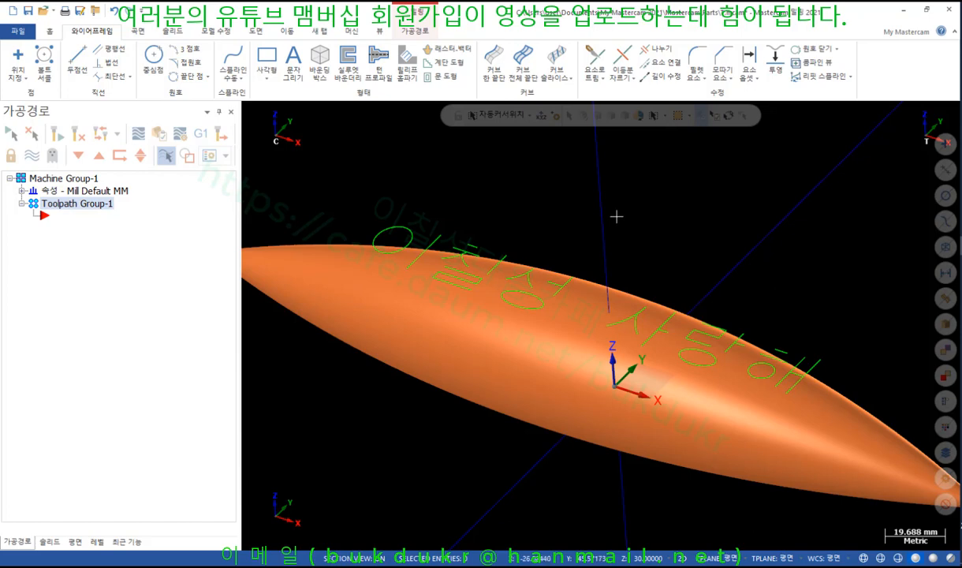
pyautogui.moveTo(588, 207)
pyautogui.mouseDown(button='middle')
pyautogui.moveTo(650, 178)
pyautogui.moveTo(642, 241)
pyautogui.moveTo(586, 178)
pyautogui.mouseUp(button='middle')
# Step: Start a projection (투영) roughing toolpath with the 기타 shape type and assign the revolved surface as the drive surface
pyautogui.click(426, 32)
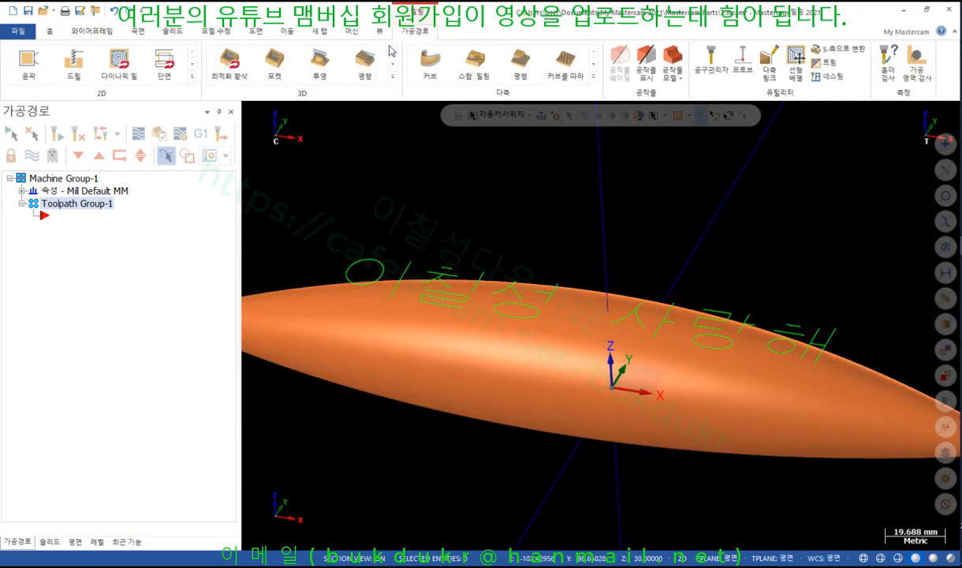
pyautogui.click(392, 76)
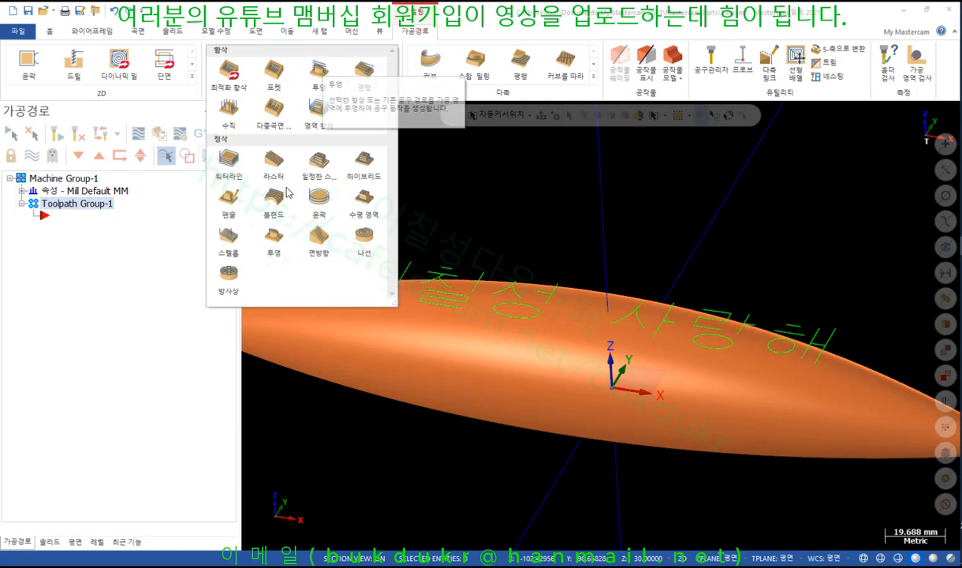
pyautogui.click(321, 72)
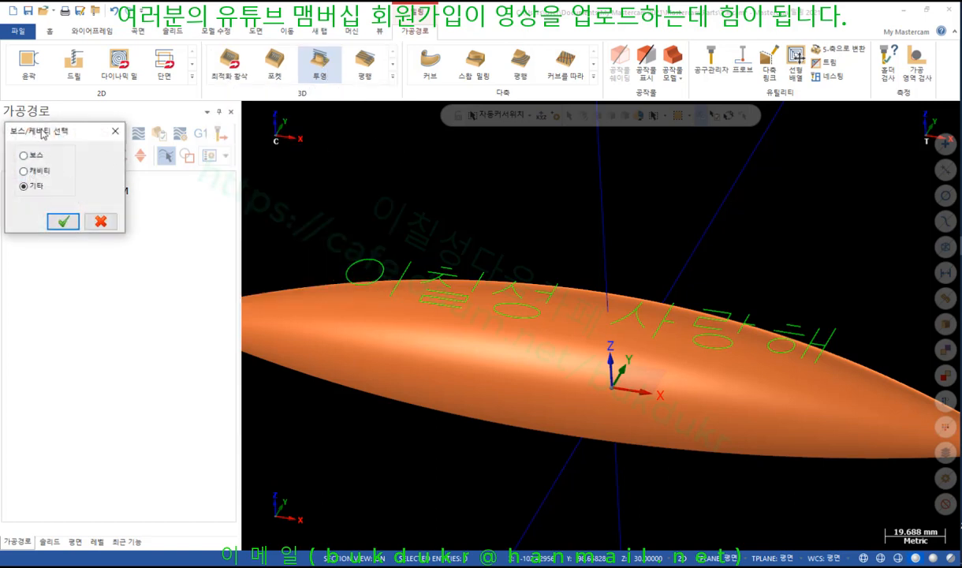
pyautogui.click(63, 223)
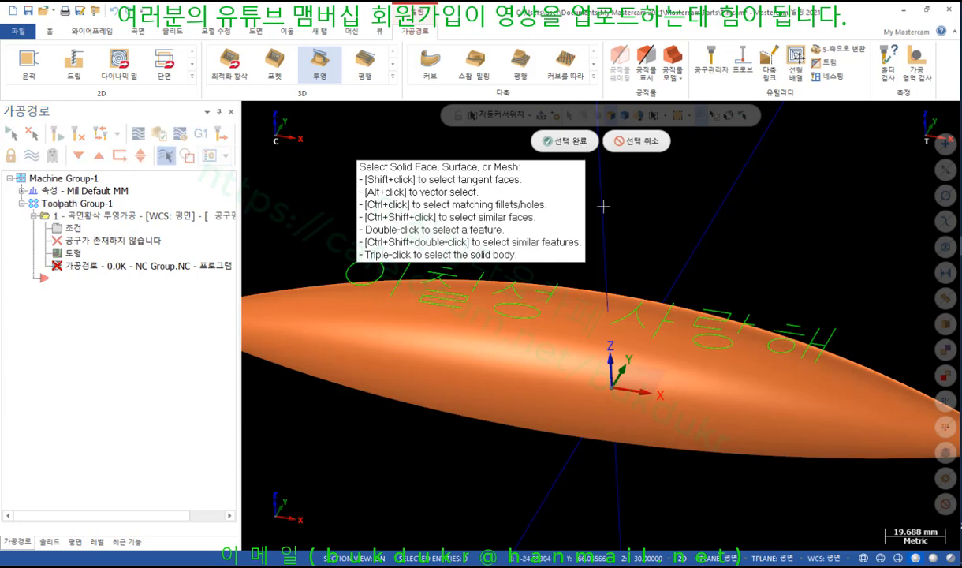
pyautogui.click(573, 380)
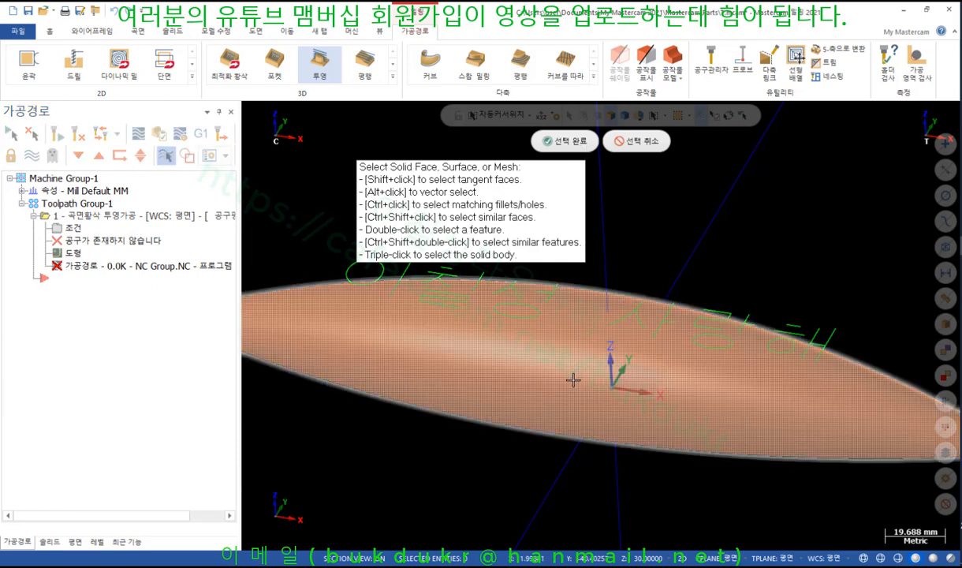
pyautogui.click(573, 142)
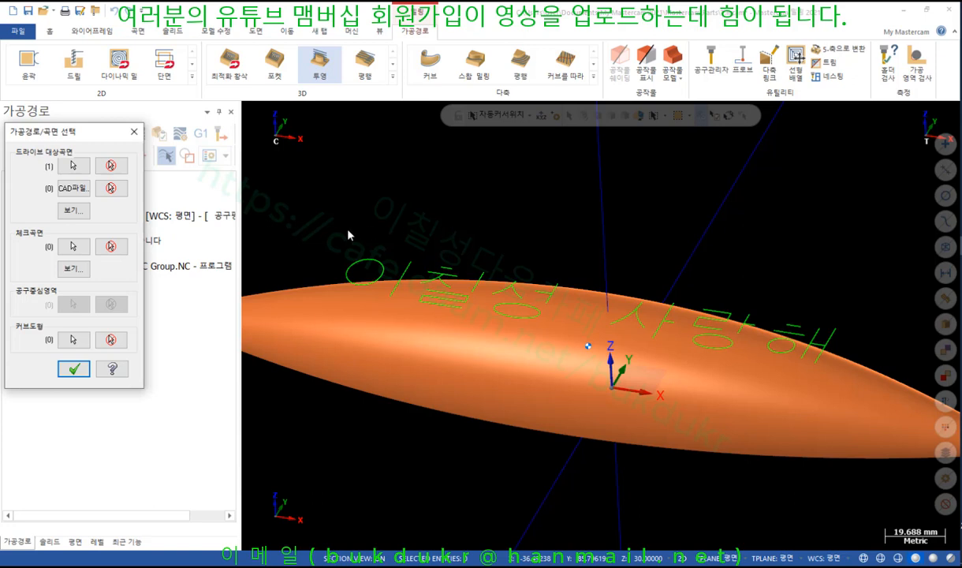
# Step: Window-select all the lettering as the projection curves (커브도형), with the start position near the first letter, and accept the surface and curve selection
pyautogui.click(74, 340)
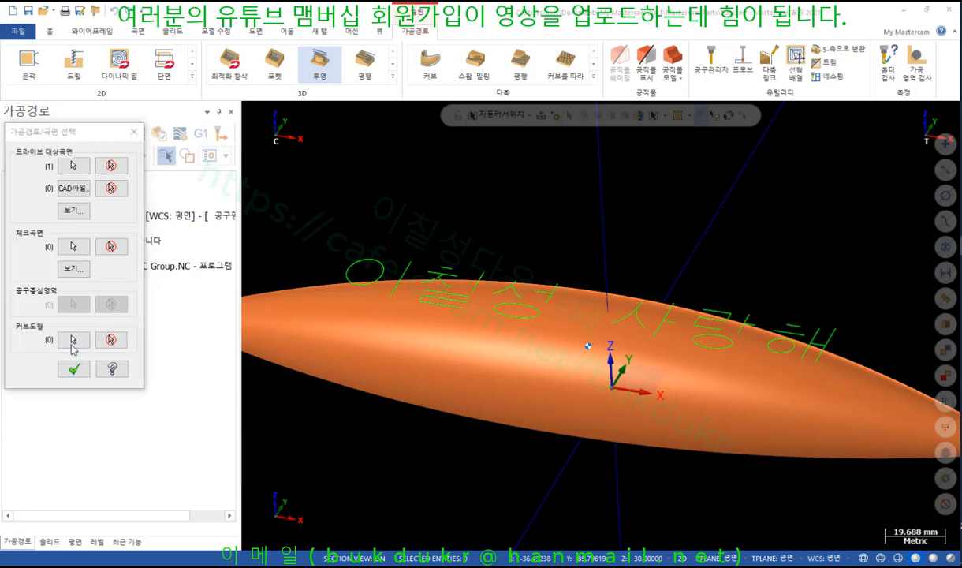
pyautogui.click(250, 196)
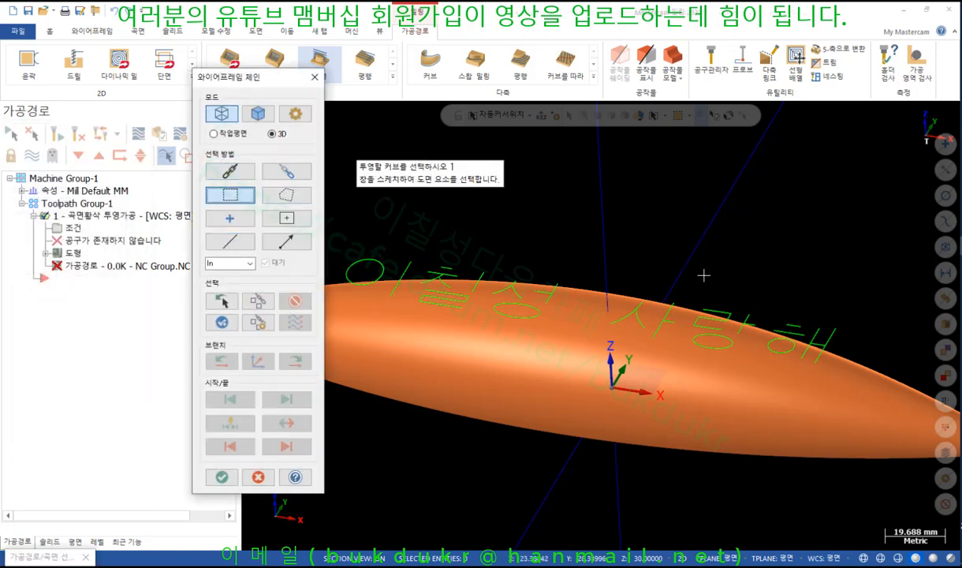
pyautogui.scroll(-2, 572, 261)
pyautogui.moveTo(426, 221); pyautogui.dragTo(810, 345)
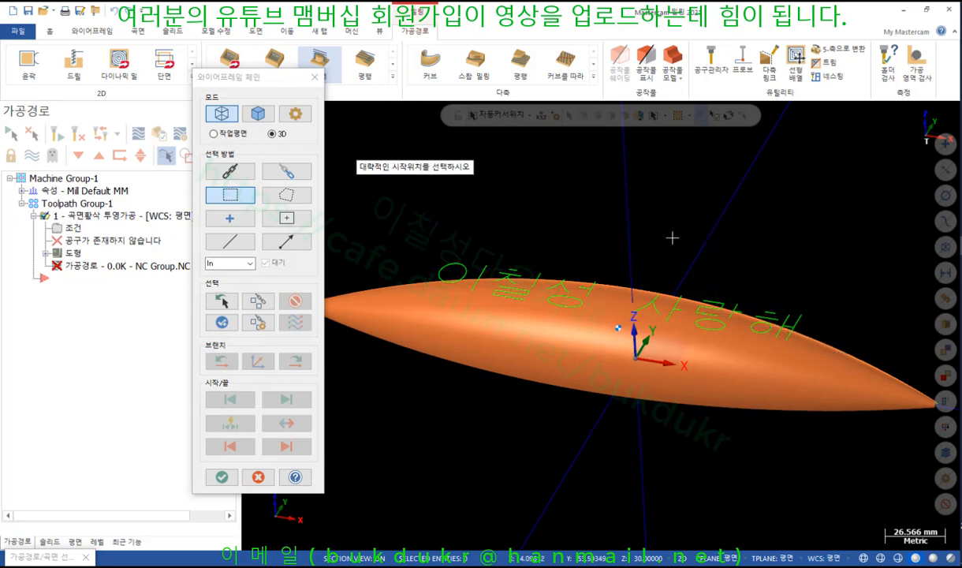
pyautogui.click(434, 268)
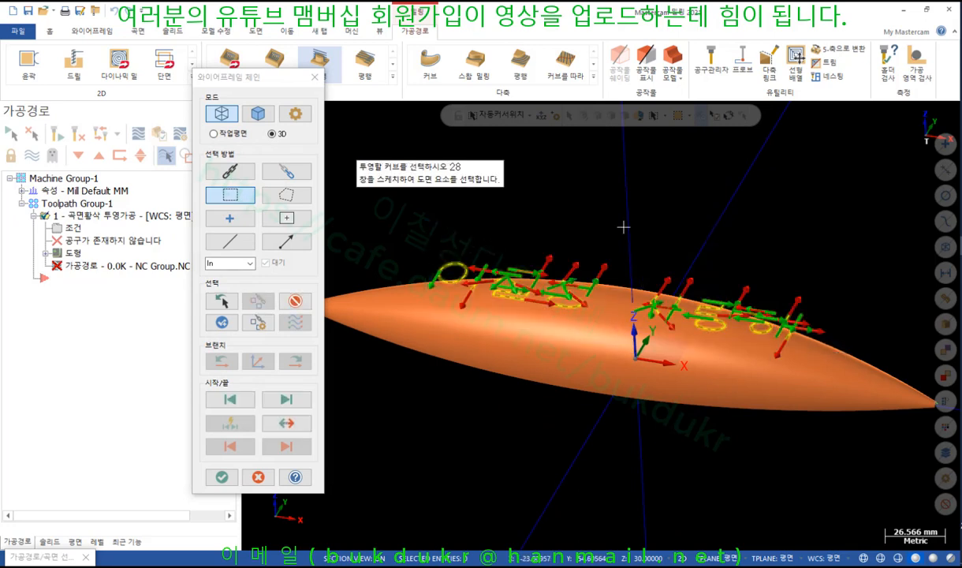
pyautogui.scroll(3, 608, 223)
pyautogui.moveTo(651, 248); pyautogui.dragTo(656, 270, button='middle')
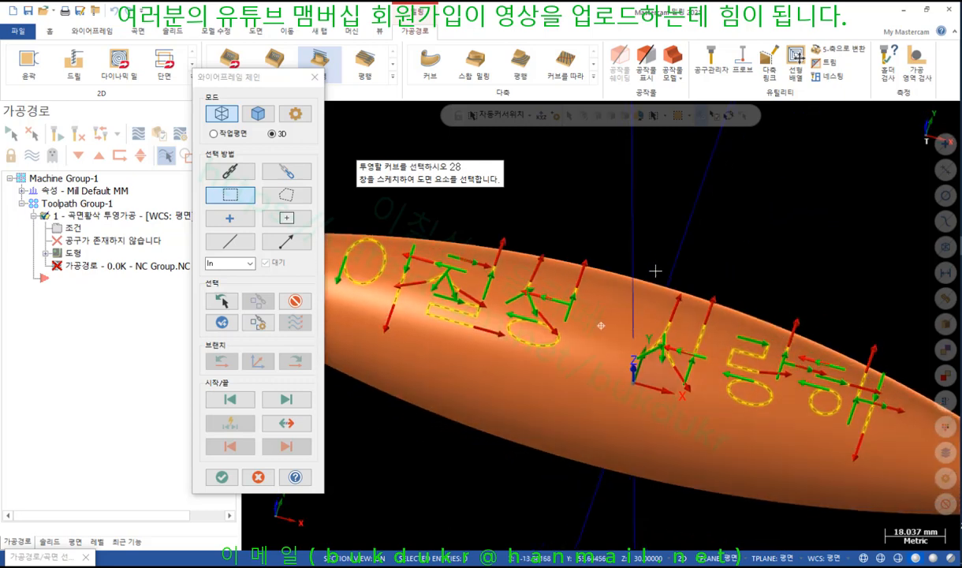
pyautogui.click(222, 477)
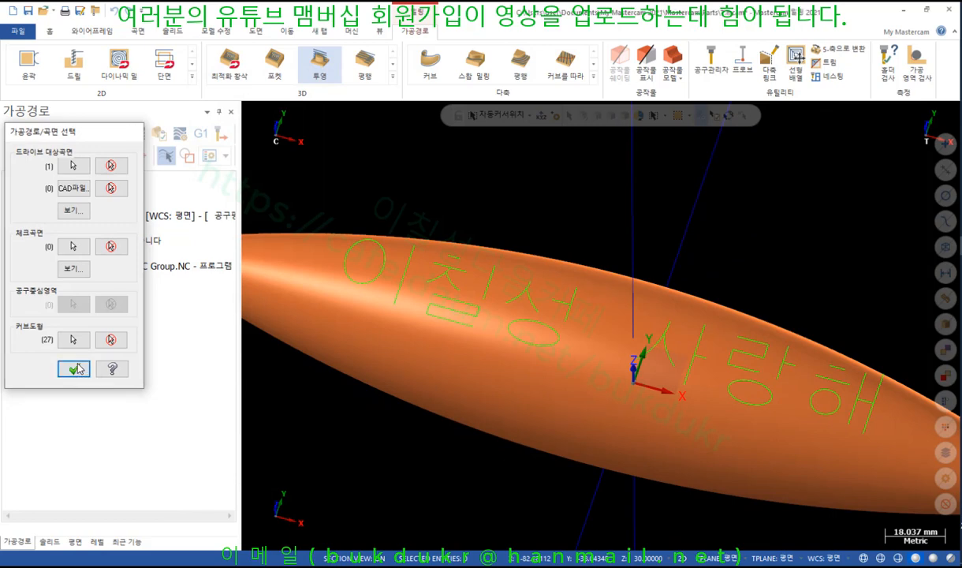
pyautogui.click(76, 368)
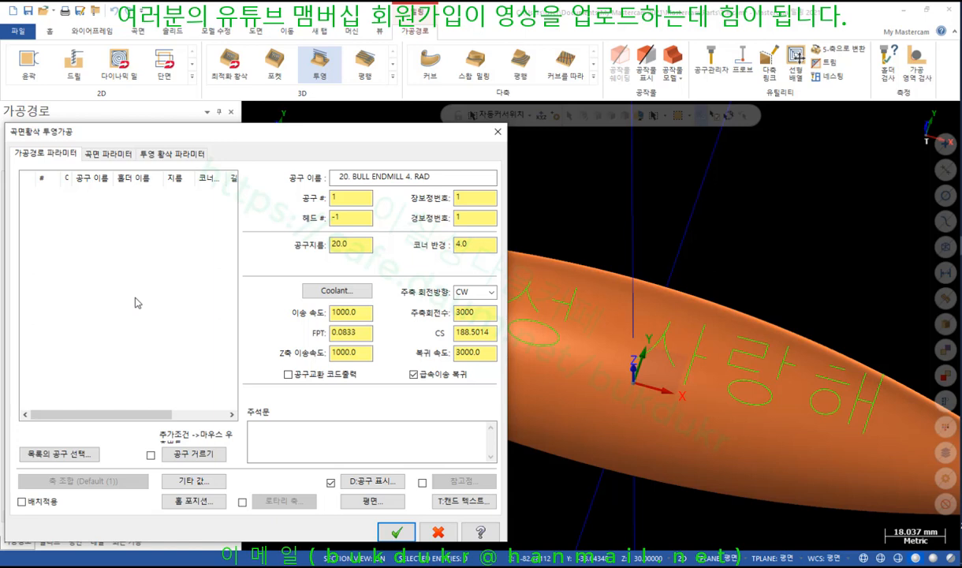
# Step: Filter the tool library to ball end mills and choose the 3 mm ball-nose end mill with a 1.5 corner radius
pyautogui.click(59, 453)
pyautogui.click(731, 142)
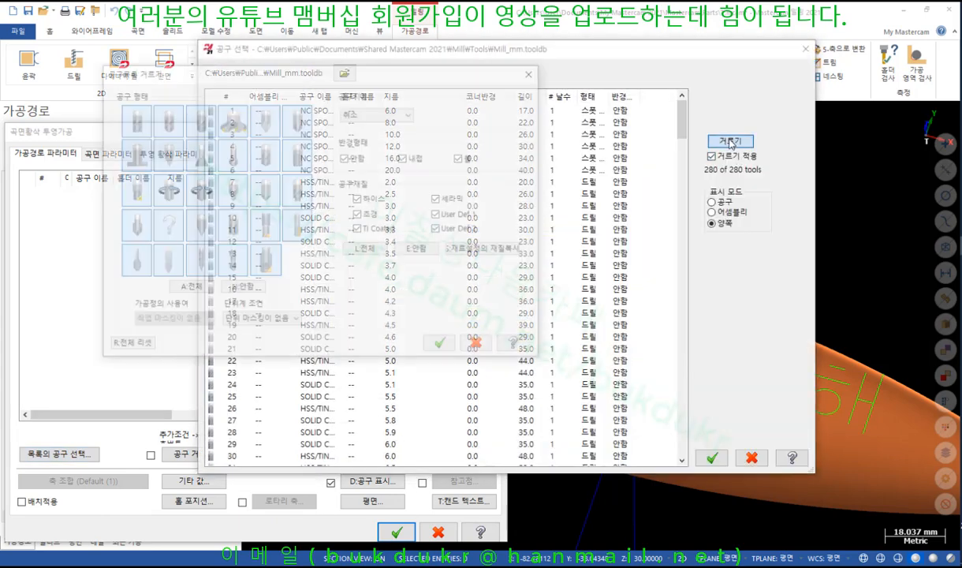
pyautogui.click(241, 288)
pyautogui.click(166, 120)
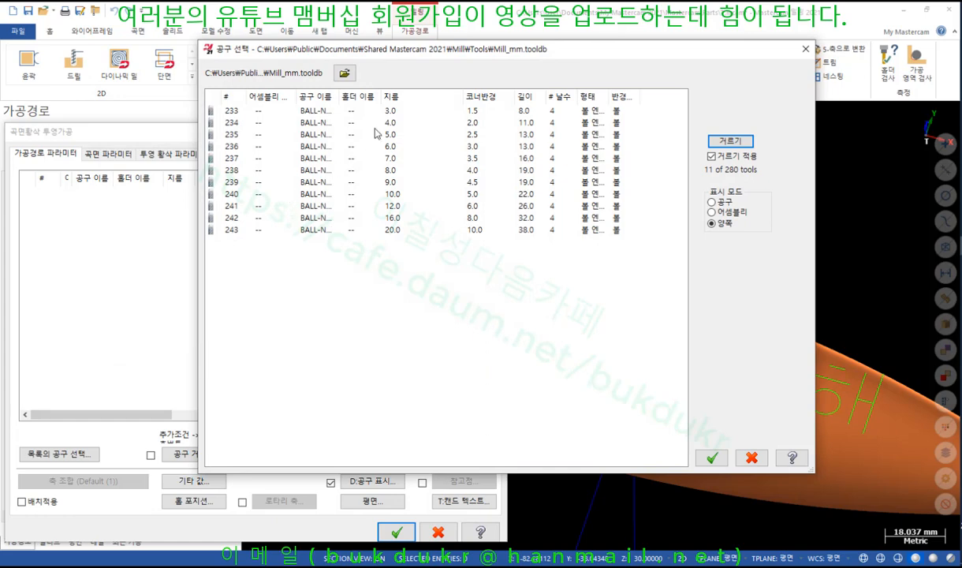
pyautogui.doubleClick(360, 111)
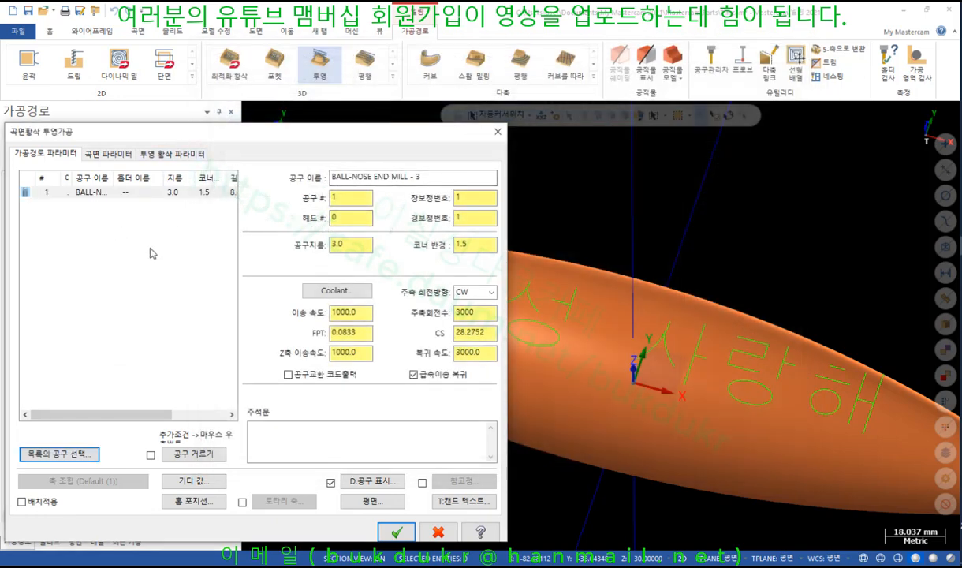
# Step: In the surface parameters, use 0.0 stock on the drive and check surfaces and turn off entry/retract (진입/복귀)
pyautogui.click(111, 154)
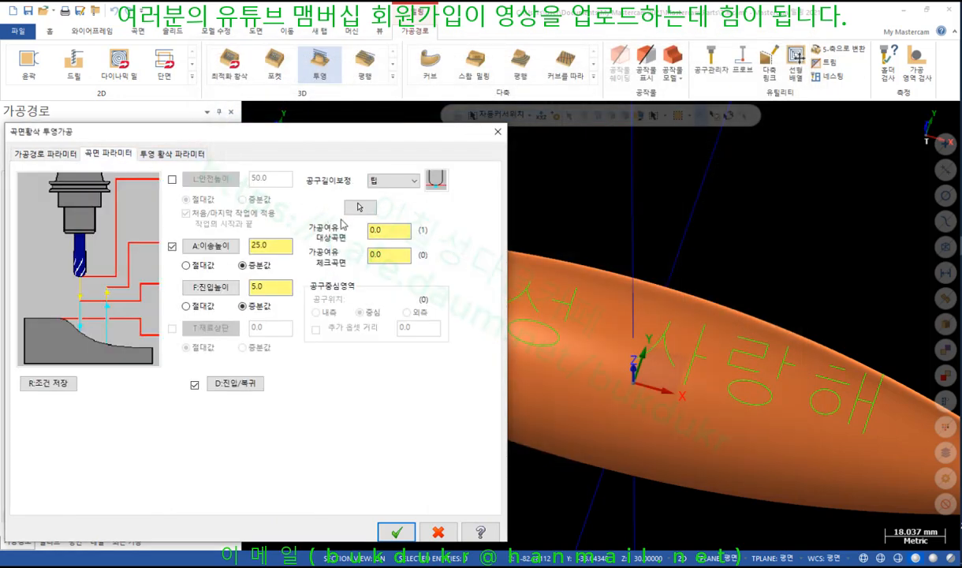
pyautogui.click(397, 230)
pyautogui.click(391, 254)
pyautogui.click(195, 385)
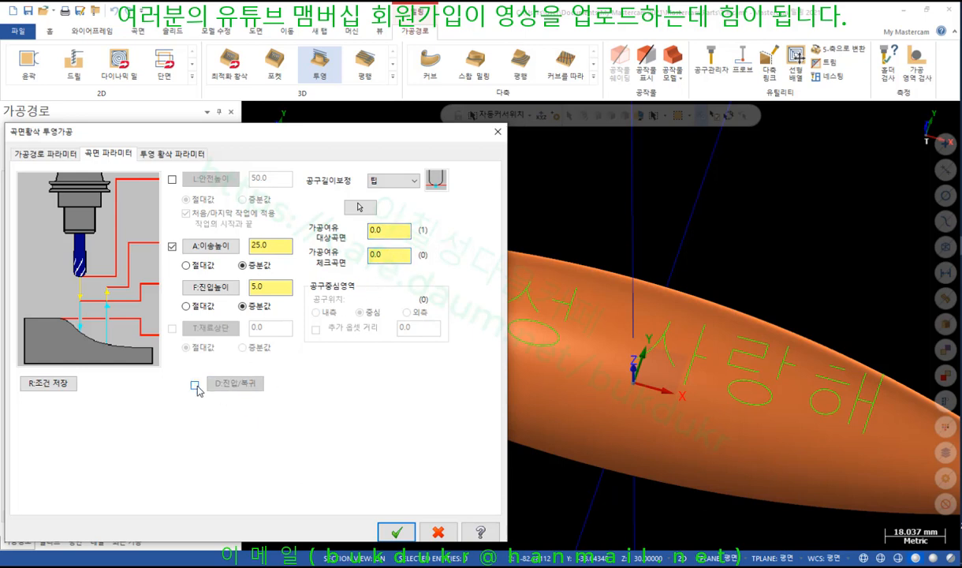
# Step: Set the maximum Z stepdown (최대 Z절삭간격) to 1.0 and enable retracting between paths (경로간 사이 복귀)
pyautogui.click(150, 154)
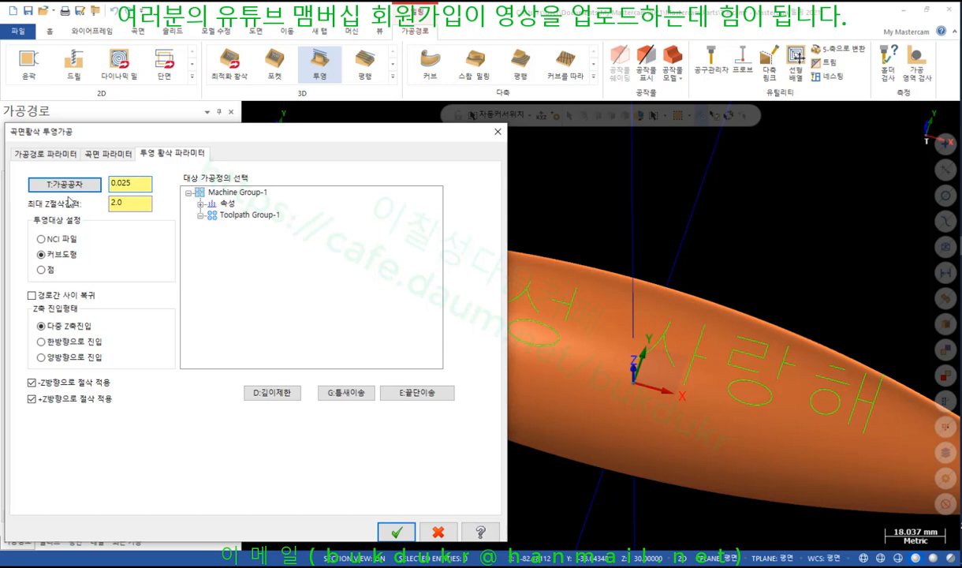
pyautogui.moveTo(131, 203); pyautogui.dragTo(85, 212)
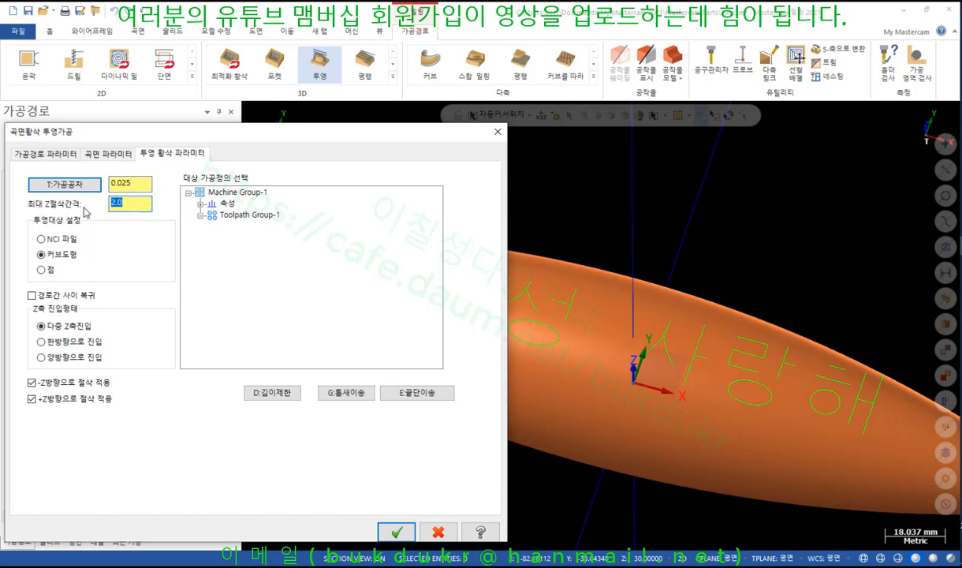
pyautogui.write('1')
pyautogui.click(62, 295)
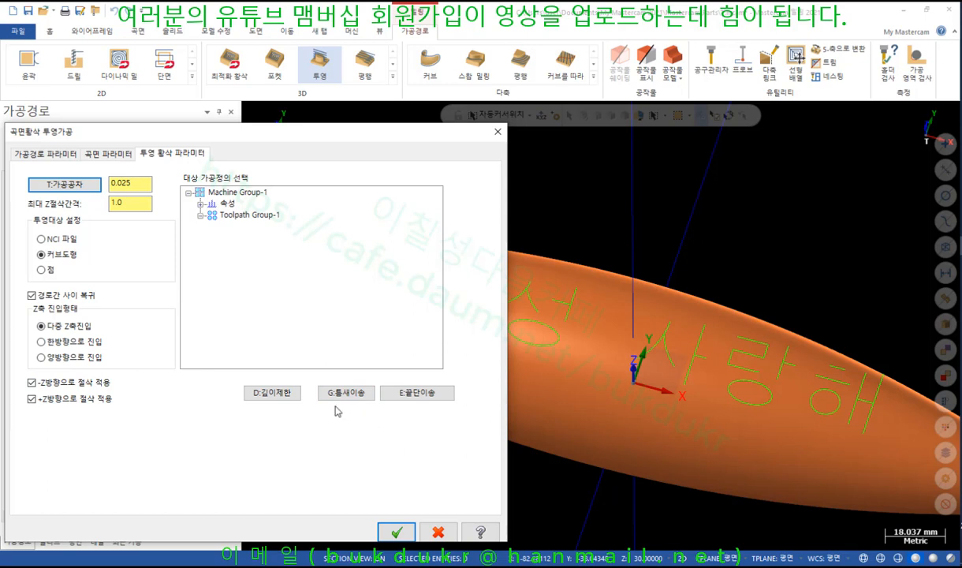
# Step: Accept incremental depth limits (깊이제한) of 0.2 for both the top and final depth adjustments, and generate the toolpath
pyautogui.click(272, 392)
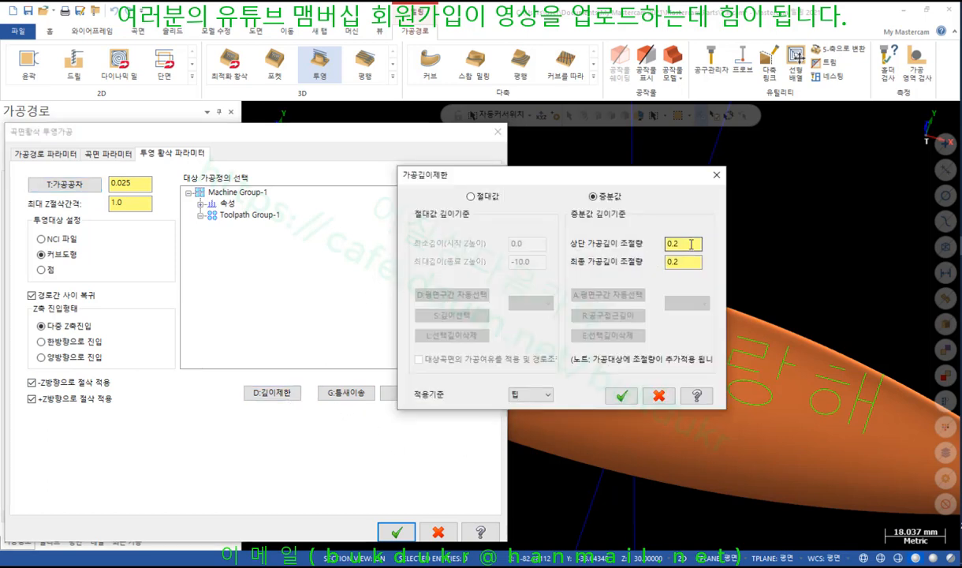
pyautogui.click(687, 246)
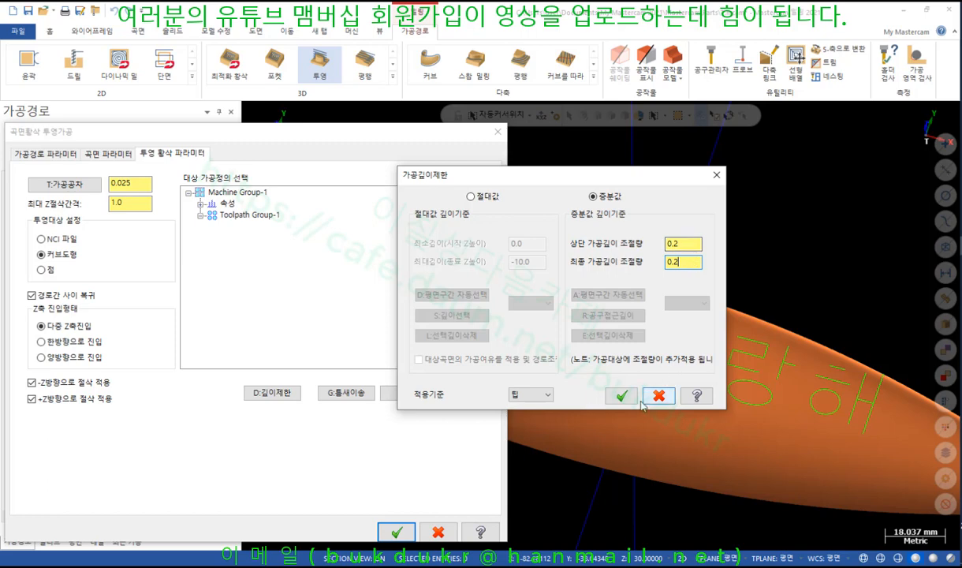
pyautogui.click(622, 395)
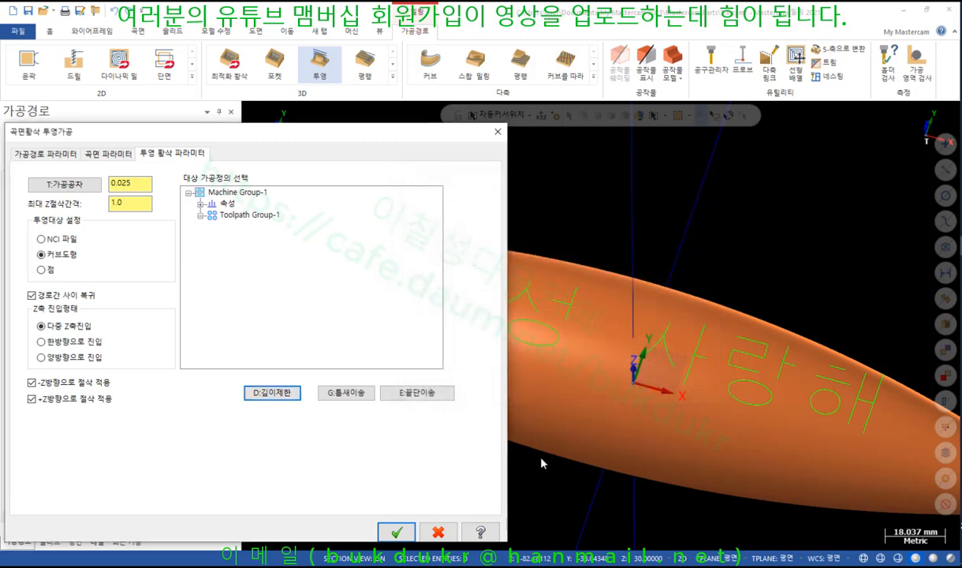
pyautogui.click(395, 531)
# Step: Display the projection toolpath and examine its cutting layers around the letters from several angles
pyautogui.scroll(-3, 407, 289)
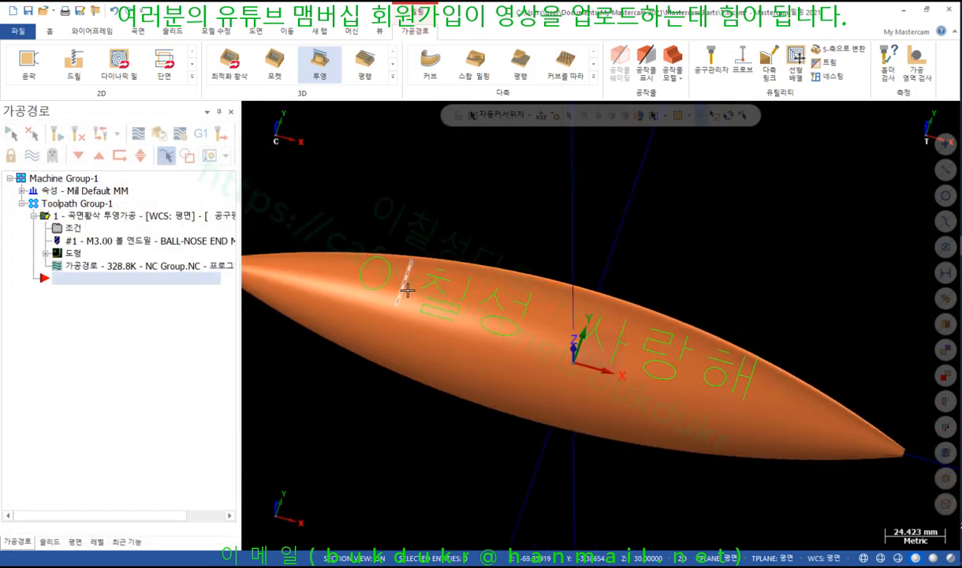
pyautogui.moveTo(552, 311)
pyautogui.mouseDown(button='middle')
pyautogui.moveTo(546, 279)
pyautogui.moveTo(570, 261)
pyautogui.mouseUp(button='middle')
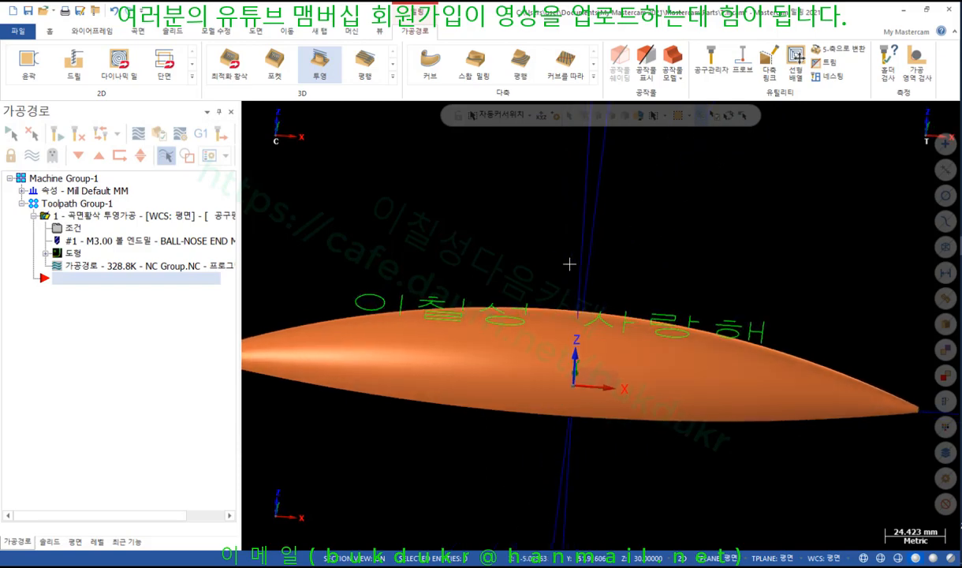
pyautogui.click(32, 155)
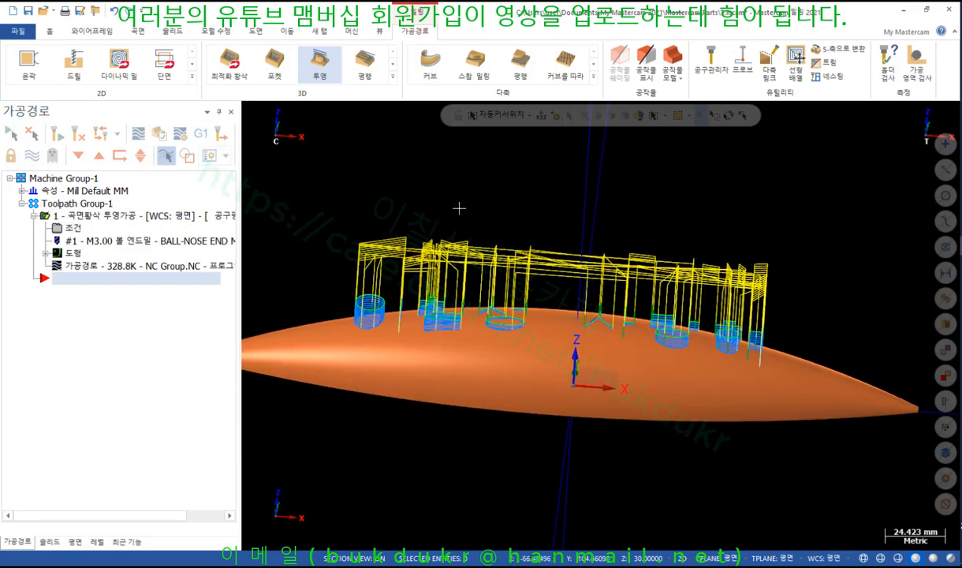
pyautogui.scroll(3, 546, 359)
pyautogui.moveTo(550, 352); pyautogui.dragTo(546, 377, button='middle')
pyautogui.scroll(17, 402, 327)
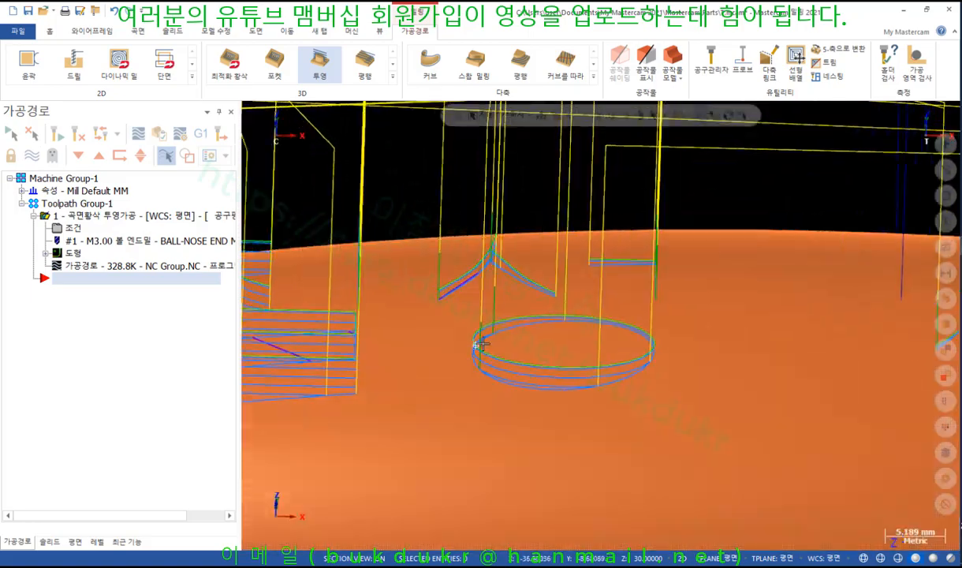
pyautogui.moveTo(477, 345); pyautogui.dragTo(520, 194, button='middle')
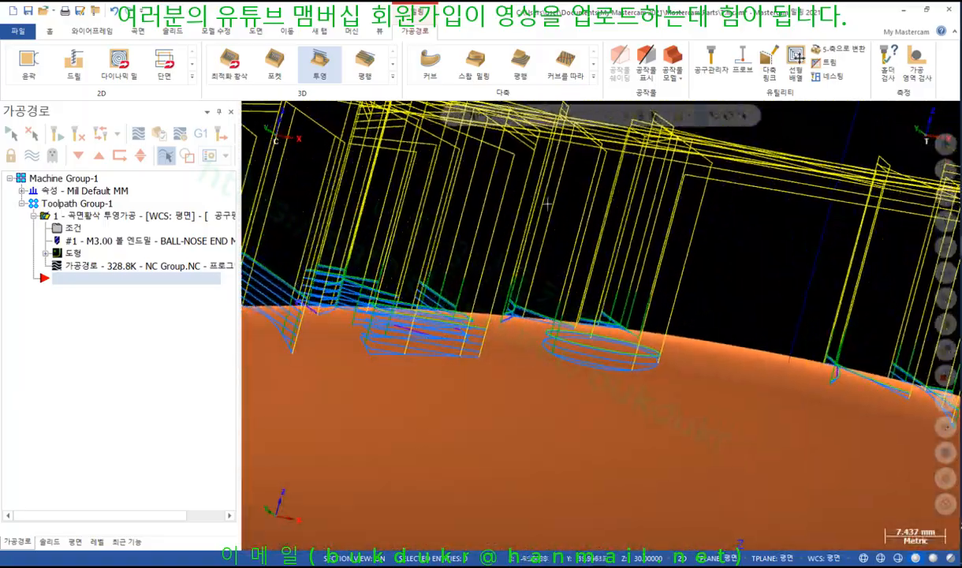
# Step: Show the model from the front view (정면) and mark the 0.2 depth limits at the surface's crest and base
pyautogui.rightClick(656, 204)
pyautogui.click(687, 290)
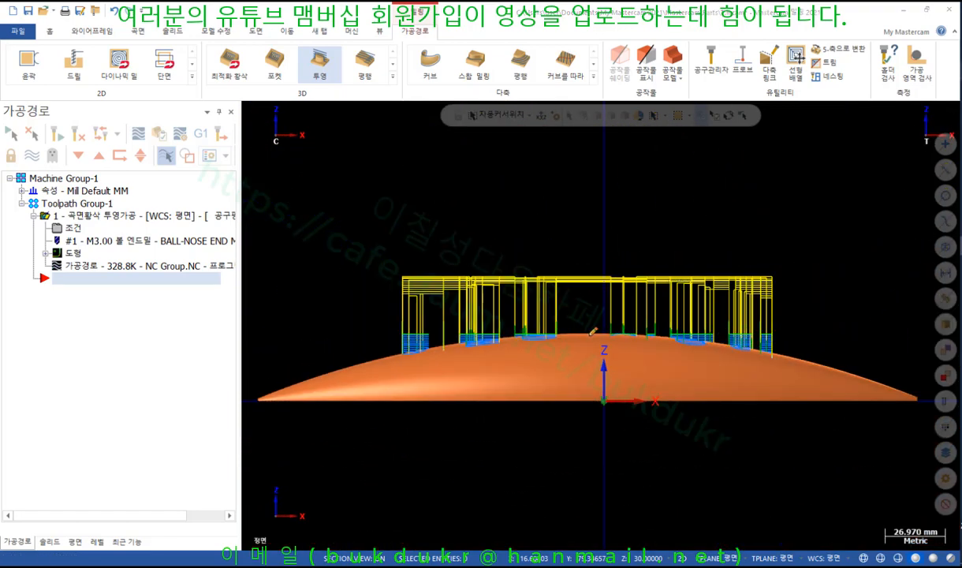
pyautogui.moveTo(602, 327)
pyautogui.mouseDown()
pyautogui.moveTo(848, 328)
pyautogui.moveTo(867, 319)
pyautogui.mouseUp()
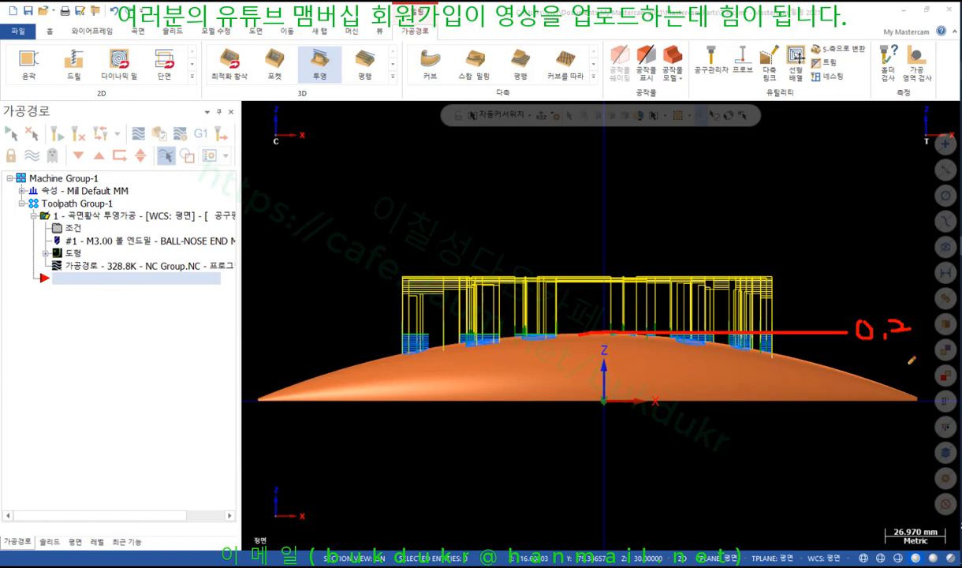
pyautogui.moveTo(930, 398)
pyautogui.mouseDown()
pyautogui.moveTo(816, 401)
pyautogui.moveTo(887, 385)
pyautogui.mouseUp()
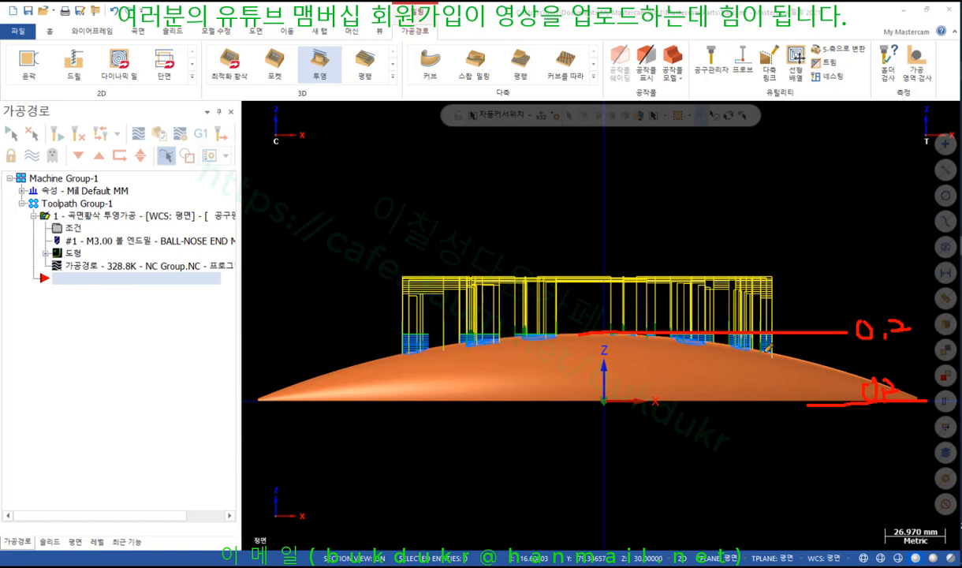
pyautogui.rightClick(772, 202)
pyautogui.click(821, 339)
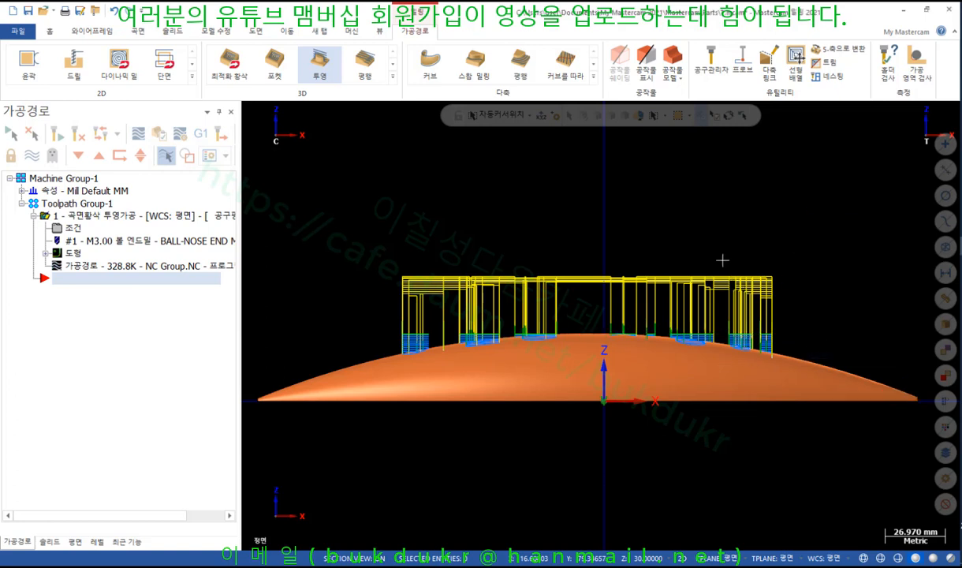
# Step: Show the surface as wireframe and examine up close how the cutting layers follow its curvature
pyautogui.hotkey('alt', 's')
pyautogui.hotkey('alt', 's')
pyautogui.hotkey('alt', 's')
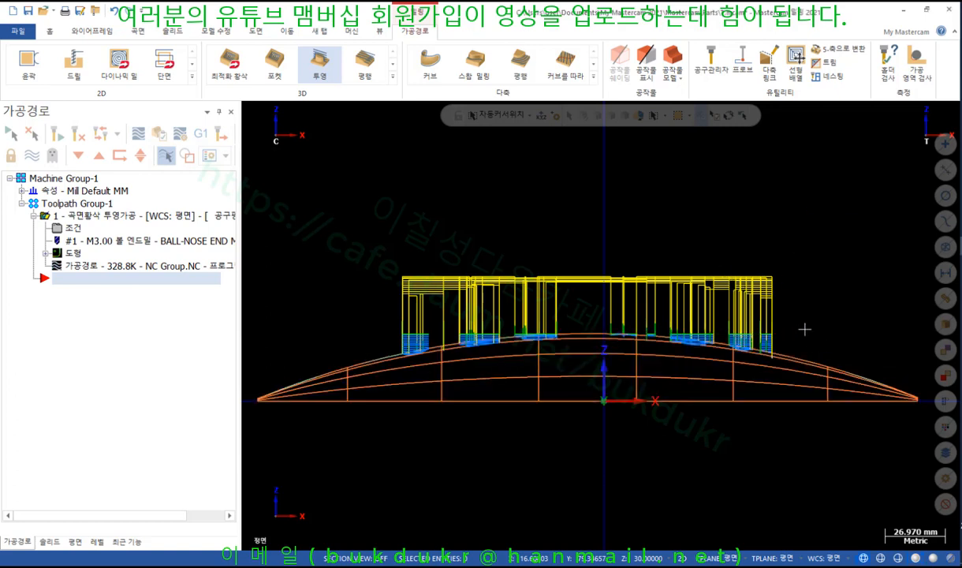
pyautogui.scroll(6, 804, 342)
pyautogui.scroll(2, 794, 340)
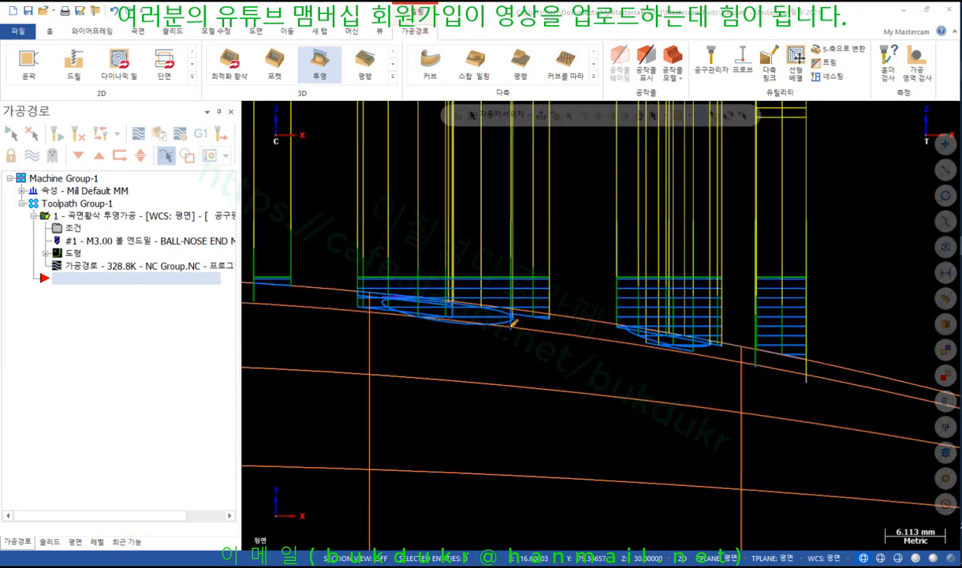
# Step: Mark the cutting depth below the surface with a downward arrow, a boxed 0 and -2, and clear the marks
pyautogui.moveTo(519, 359)
pyautogui.mouseDown()
pyautogui.moveTo(509, 379)
pyautogui.moveTo(514, 363)
pyautogui.moveTo(565, 348)
pyautogui.moveTo(559, 354)
pyautogui.mouseUp()
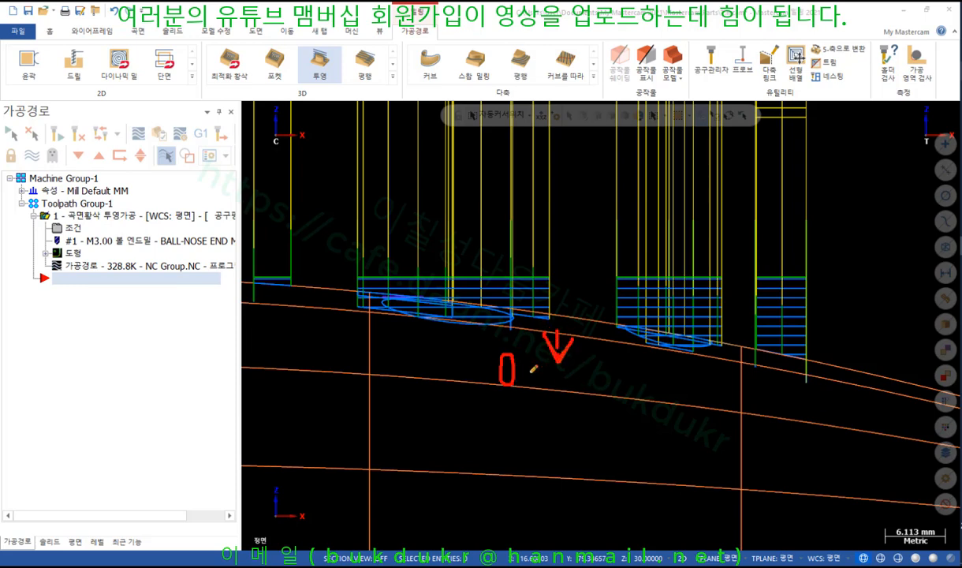
pyautogui.moveTo(489, 388); pyautogui.dragTo(530, 388)
pyautogui.moveTo(494, 351); pyautogui.dragTo(496, 396)
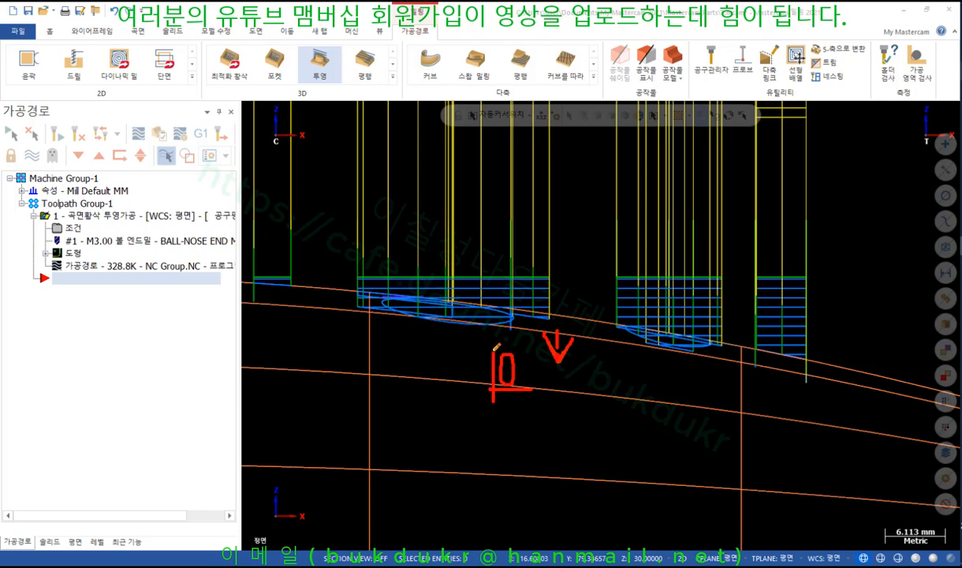
pyautogui.moveTo(493, 352)
pyautogui.mouseDown()
pyautogui.moveTo(527, 351)
pyautogui.moveTo(527, 387)
pyautogui.mouseUp()
pyautogui.moveTo(467, 430); pyautogui.dragTo(510, 435)
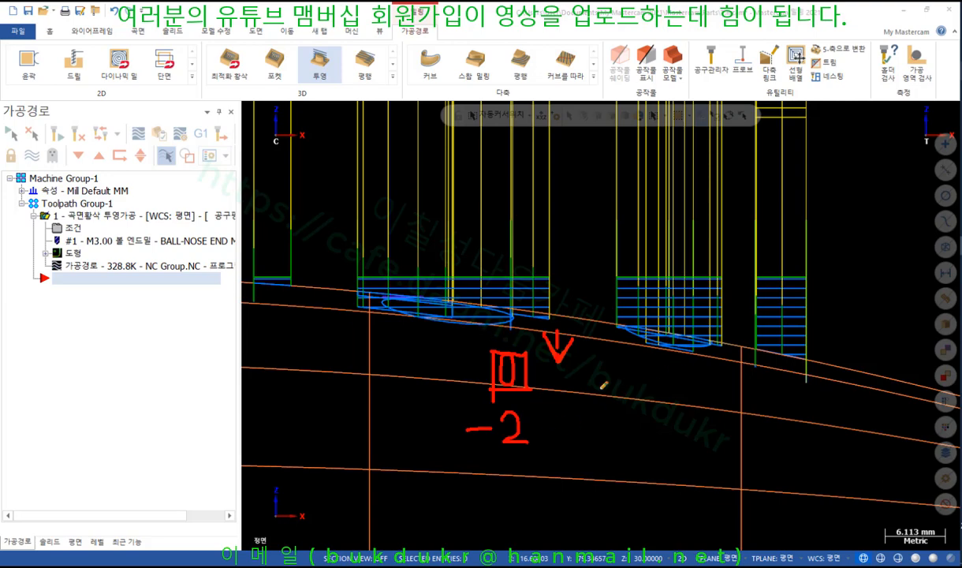
pyautogui.rightClick(828, 191)
pyautogui.click(856, 312)
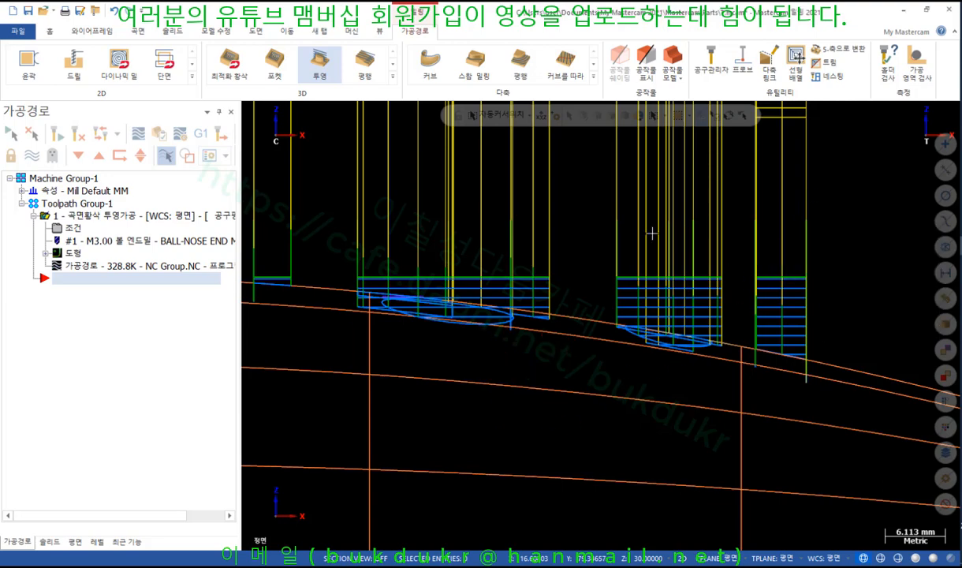
# Step: Show the surface shaded again and turn the model to inspect the lettering toolpath and the surface's outer edges
pyautogui.scroll(-3, 671, 298)
pyautogui.moveTo(673, 298); pyautogui.dragTo(699, 168, button='middle')
pyautogui.scroll(-2, 711, 266)
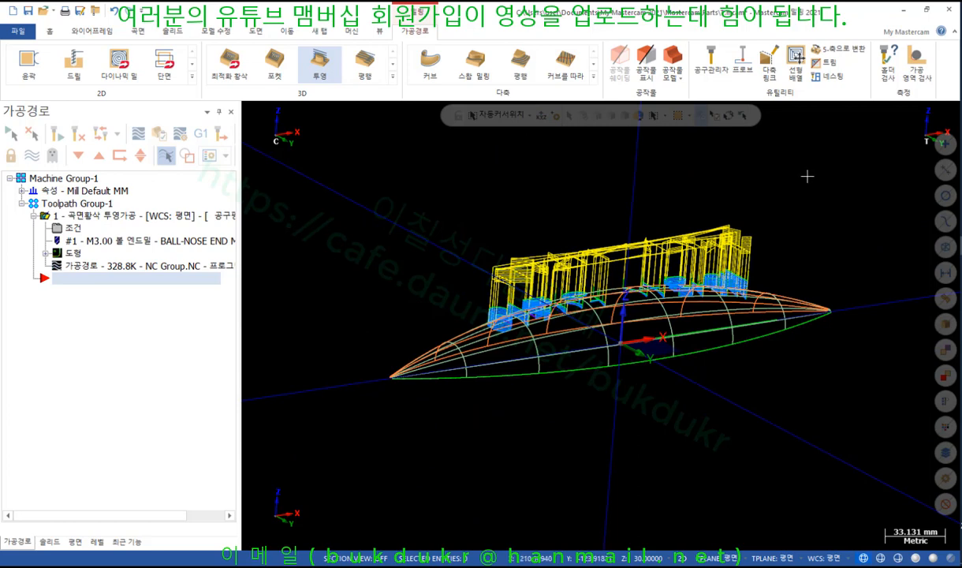
pyautogui.hotkey('alt', 's')
pyautogui.moveTo(781, 209)
pyautogui.mouseDown(button='middle')
pyautogui.moveTo(797, 207)
pyautogui.moveTo(780, 166)
pyautogui.moveTo(740, 192)
pyautogui.mouseUp(button='middle')
pyautogui.moveTo(672, 204); pyautogui.dragTo(609, 170, button='middle')
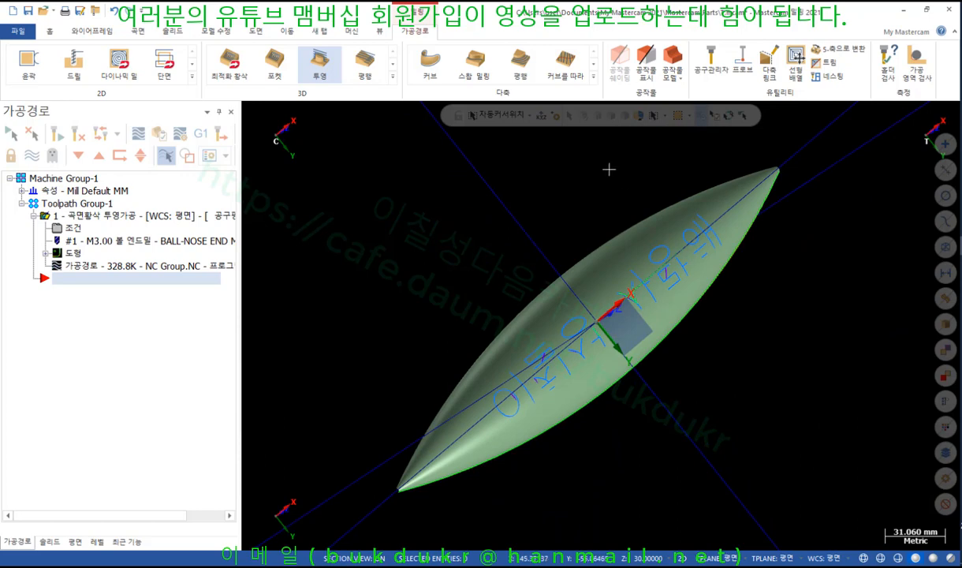
# Step: Create a one-edge curve (커브 한쪽 끝단) along the surface's uncurved-in edge opposite the existing profile, using 3D construction mode
pyautogui.click(92, 31)
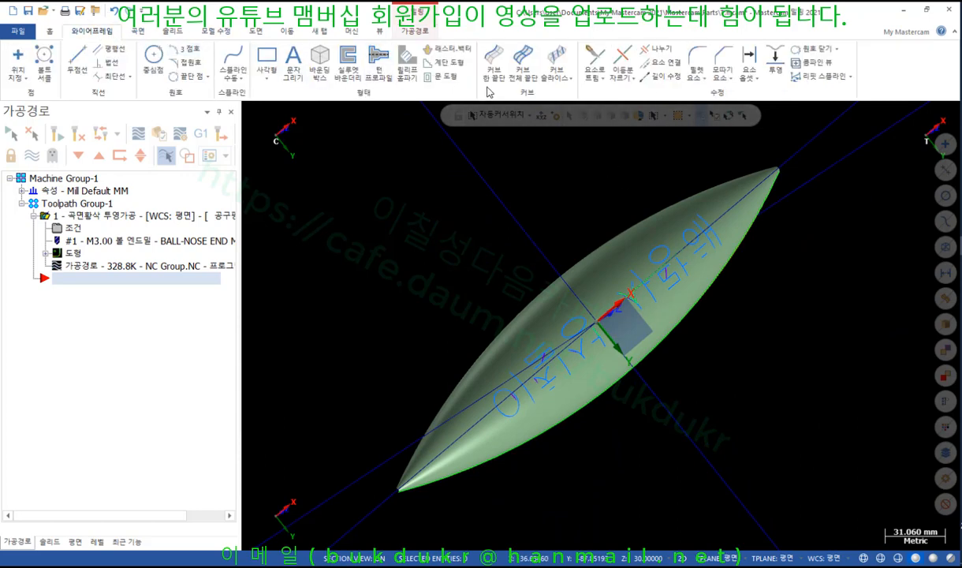
pyautogui.click(493, 59)
pyautogui.click(671, 246)
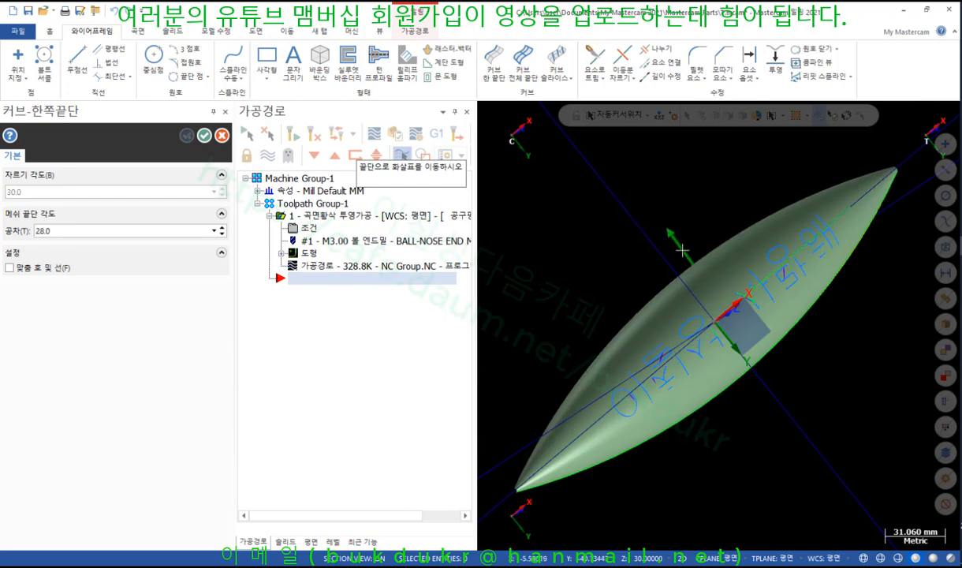
pyautogui.scroll(-2, 663, 245)
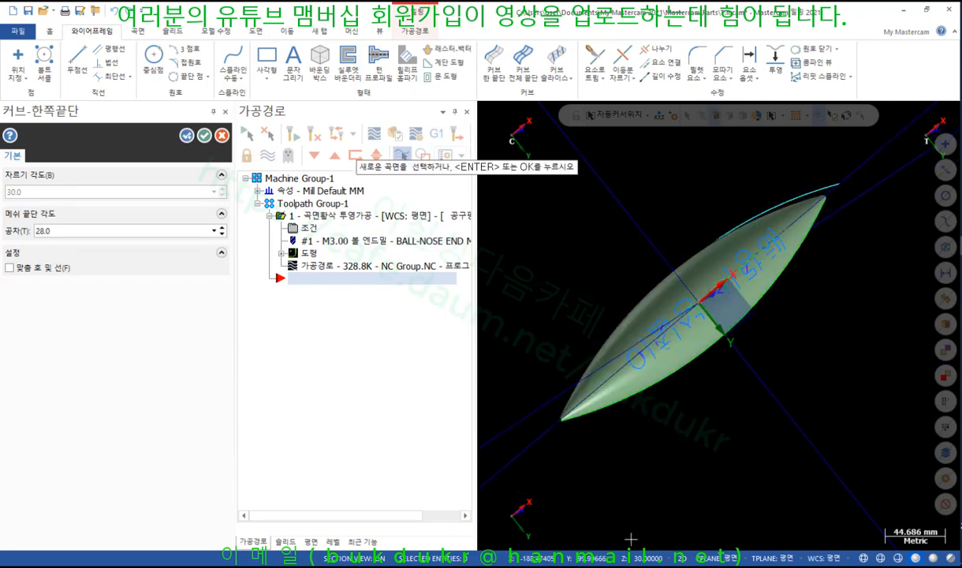
pyautogui.rightClick(624, 286)
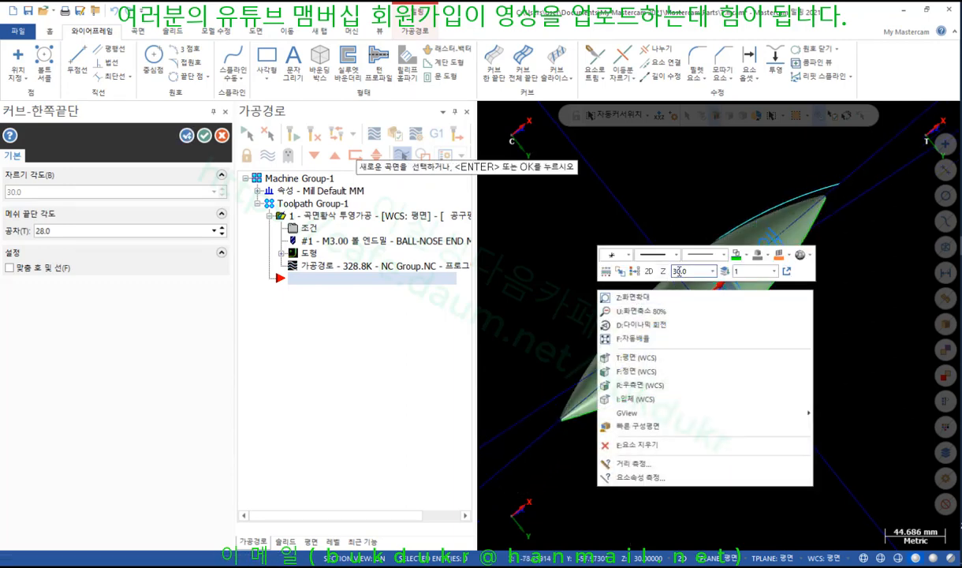
pyautogui.click(651, 272)
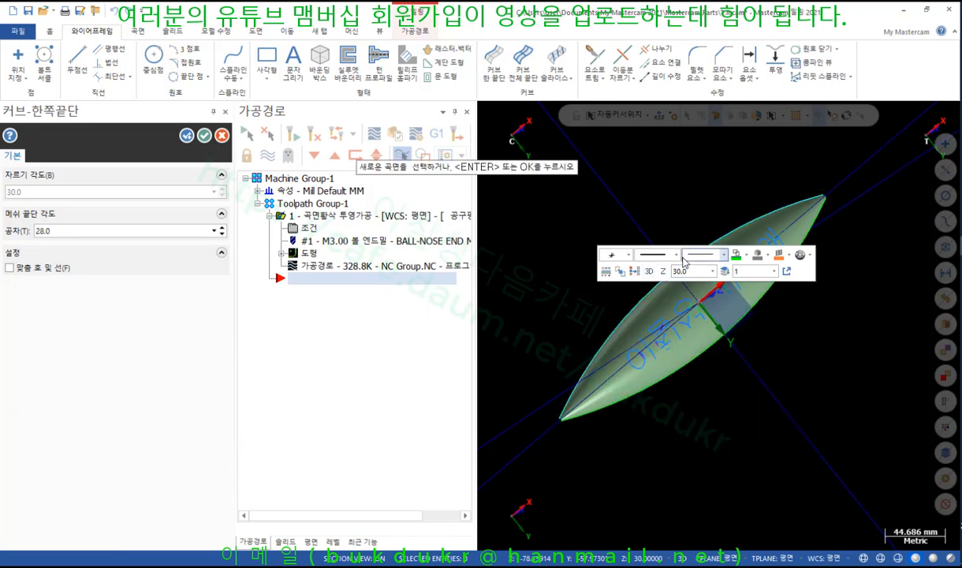
pyautogui.click(204, 135)
pyautogui.moveTo(513, 214); pyautogui.dragTo(500, 183, button='middle')
pyautogui.scroll(-3, 563, 432)
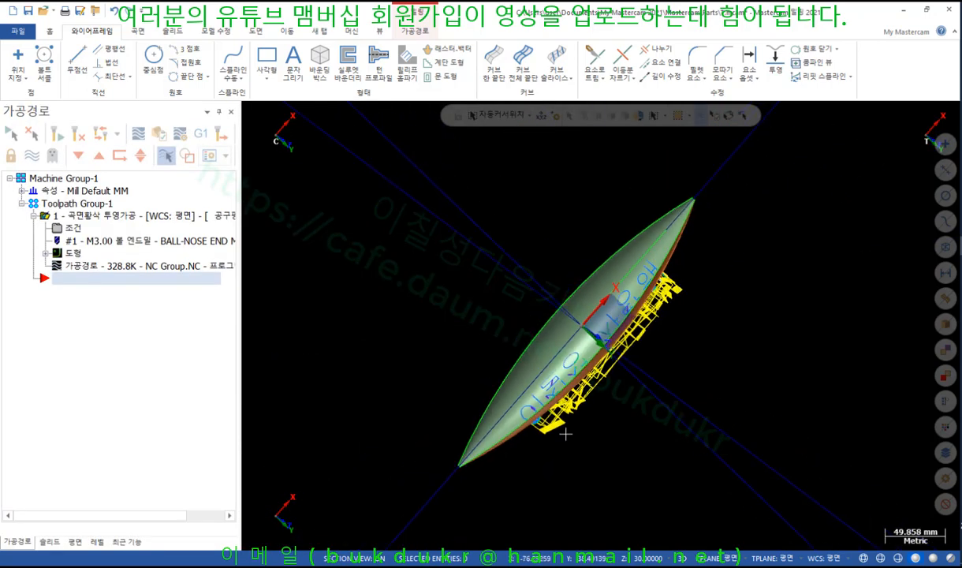
# Step: Create a flat boundary surface (평면 외곽 곡면) over the open underside from the chained edge curve, letting the open chain close automatically
pyautogui.click(138, 31)
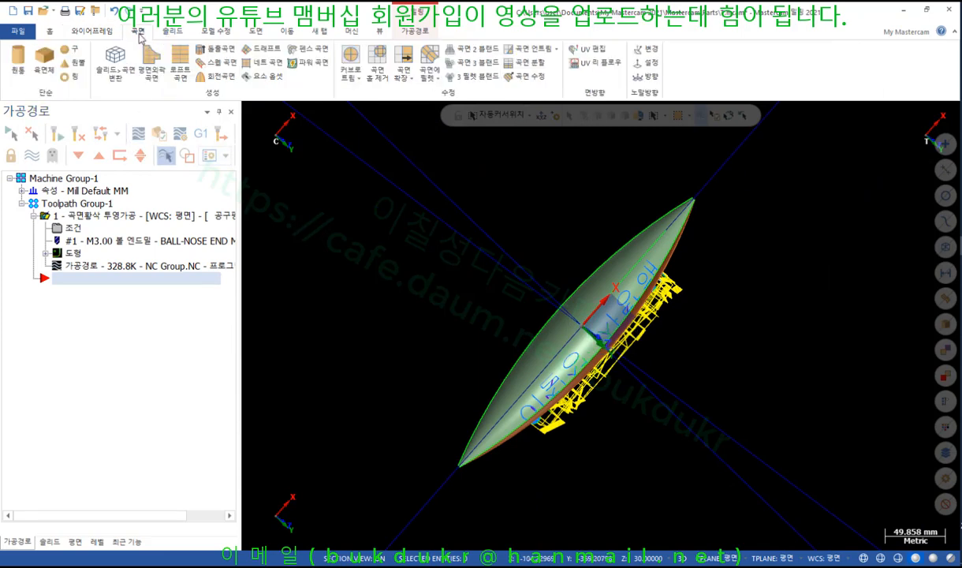
pyautogui.click(151, 63)
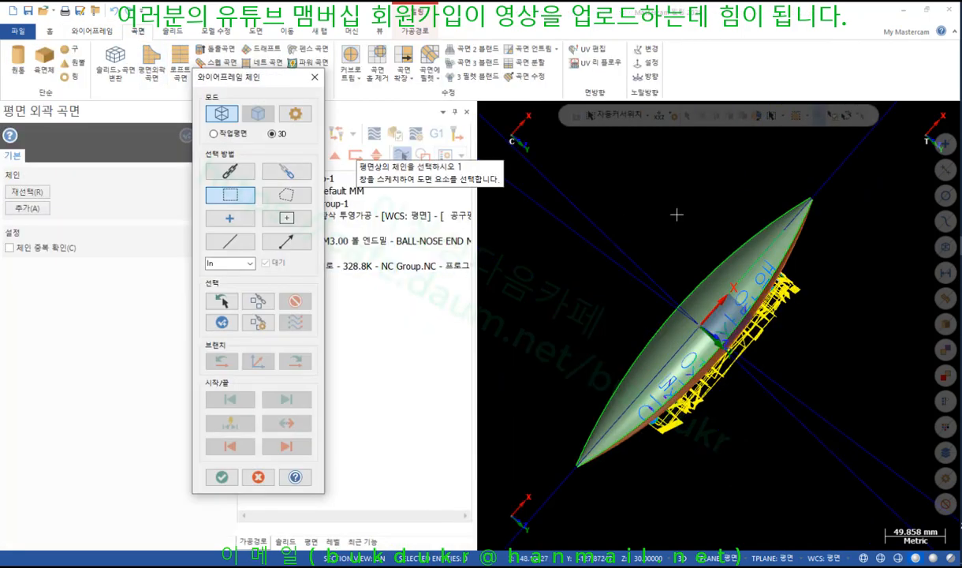
pyautogui.click(237, 178)
pyautogui.click(717, 266)
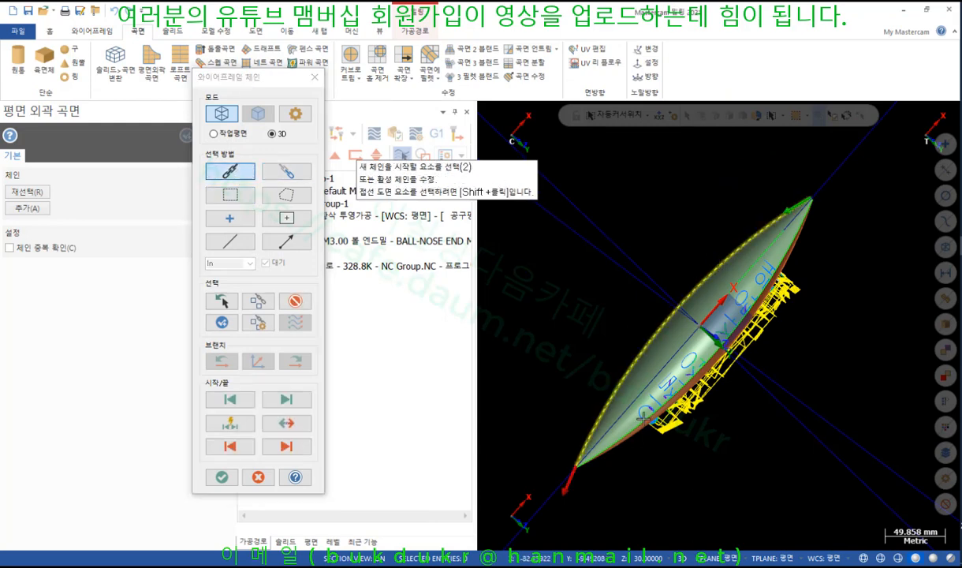
pyautogui.click(222, 477)
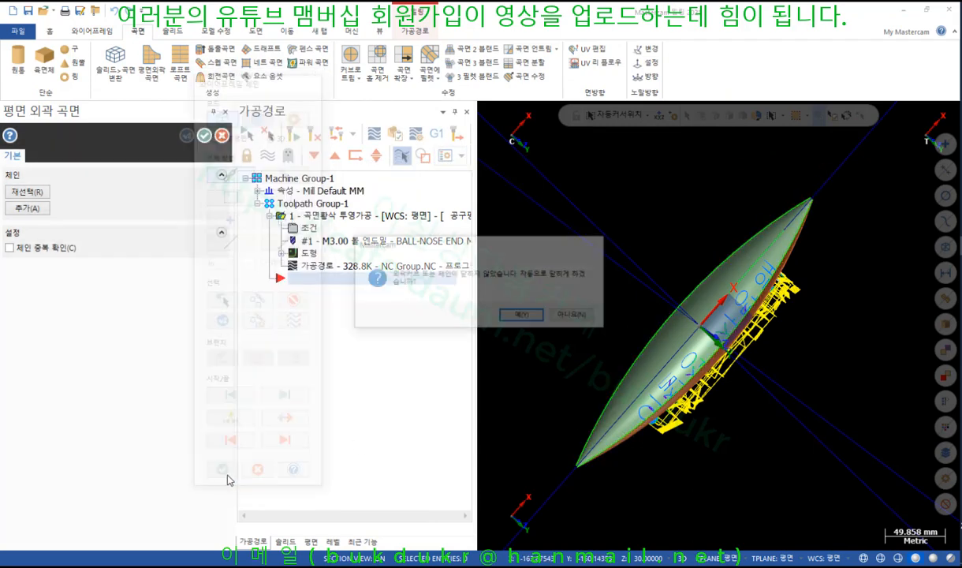
pyautogui.click(521, 315)
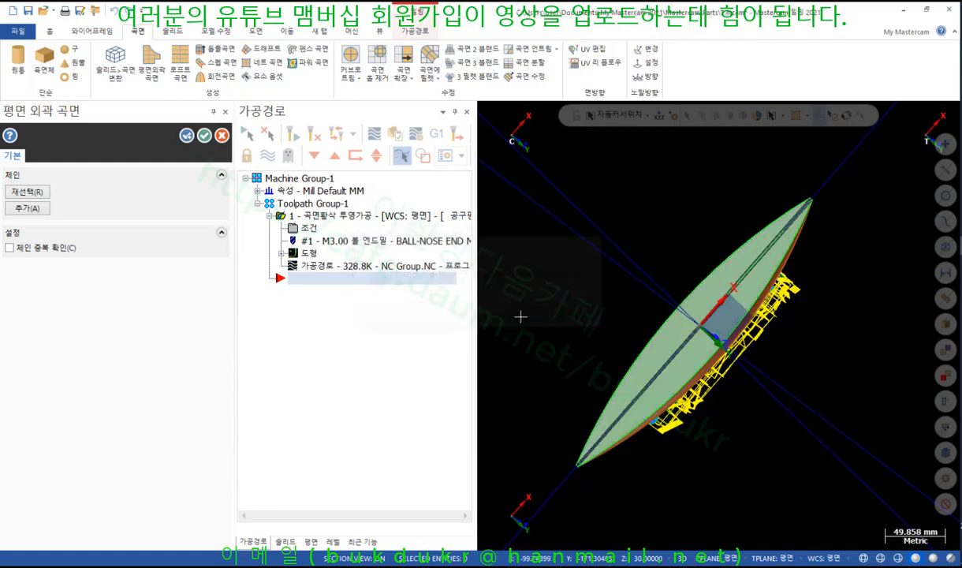
pyautogui.moveTo(541, 264); pyautogui.dragTo(690, 395, button='middle')
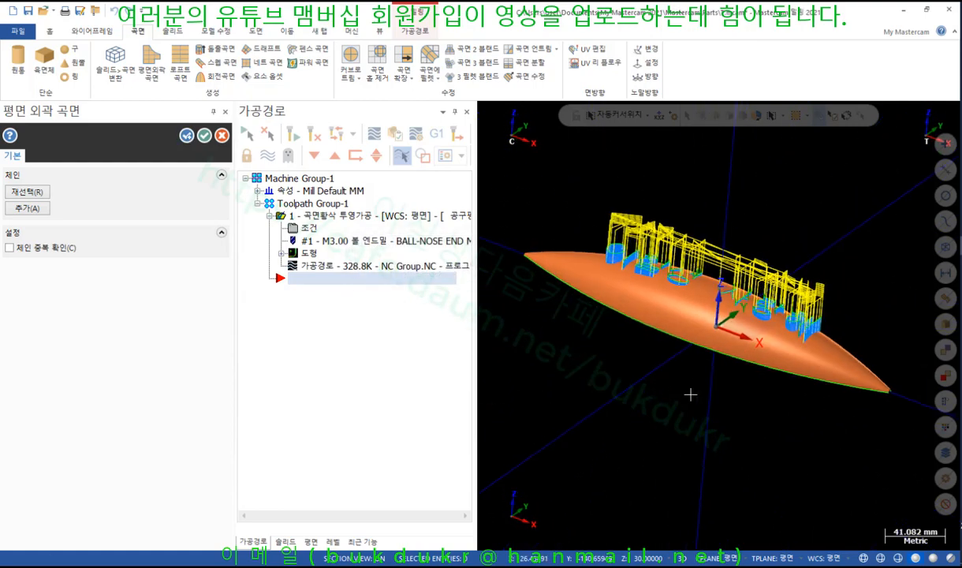
pyautogui.click(204, 136)
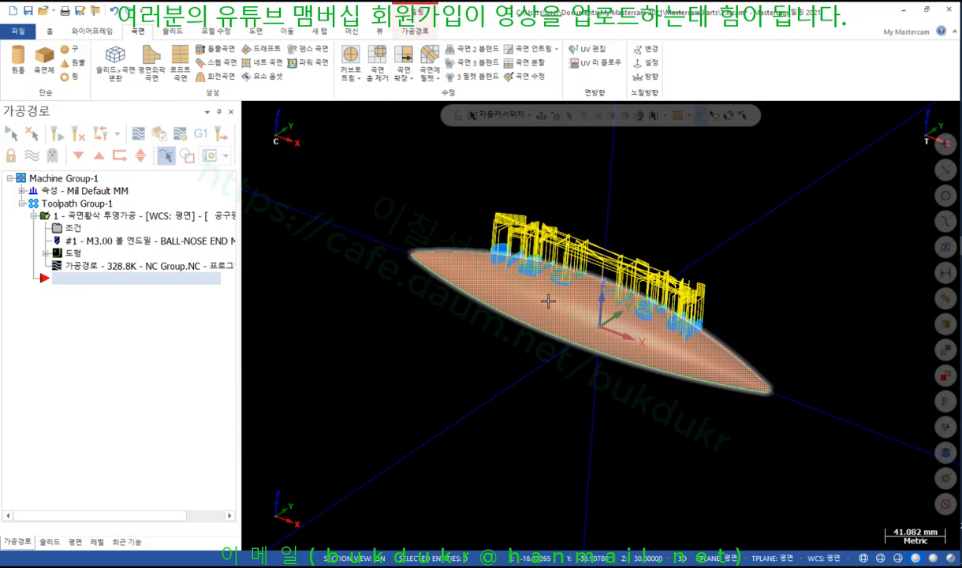
# Step: Try to pick the model as solid/mesh (솔리드/메시) stock in the machine group's stock setup (공작물 설정)
pyautogui.click(22, 191)
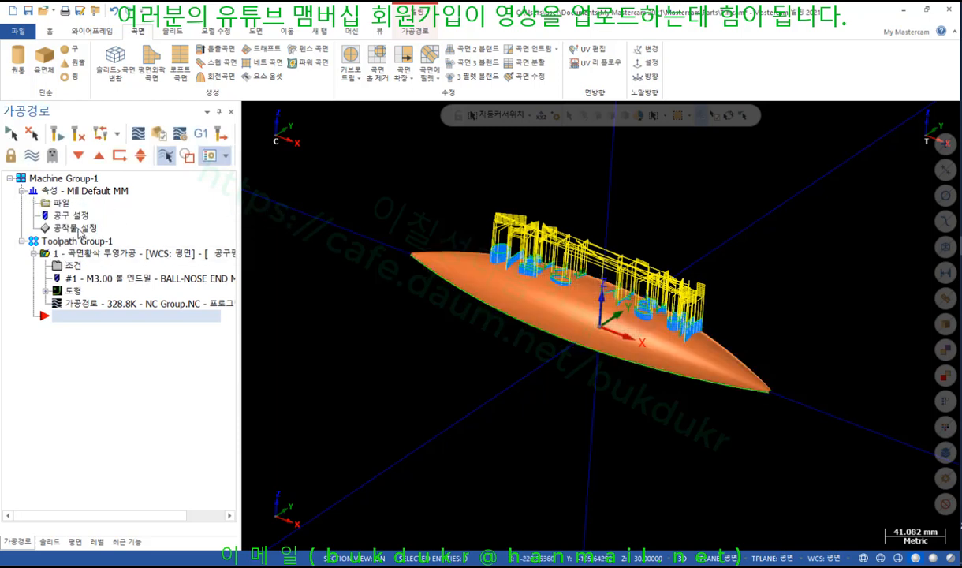
pyautogui.click(76, 228)
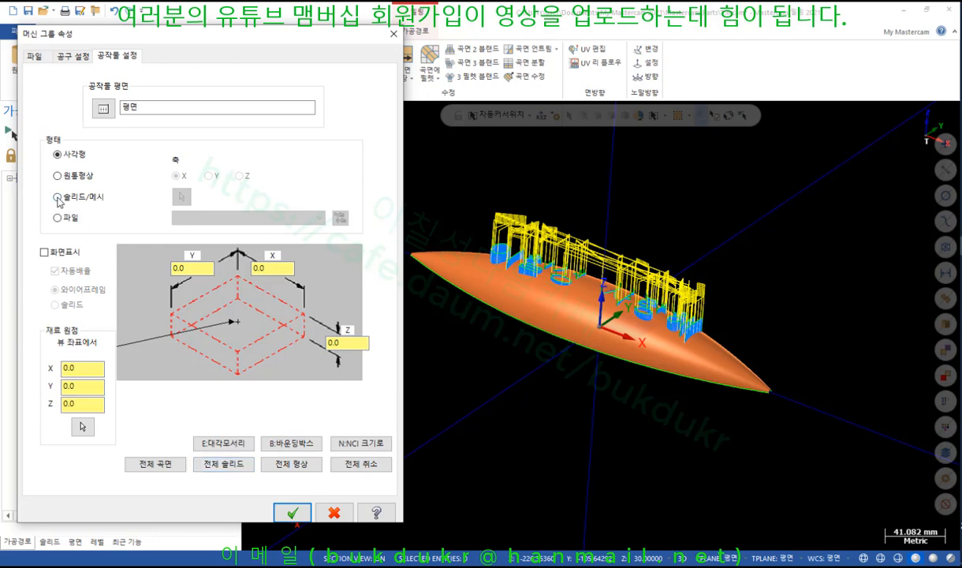
pyautogui.click(57, 197)
pyautogui.click(182, 196)
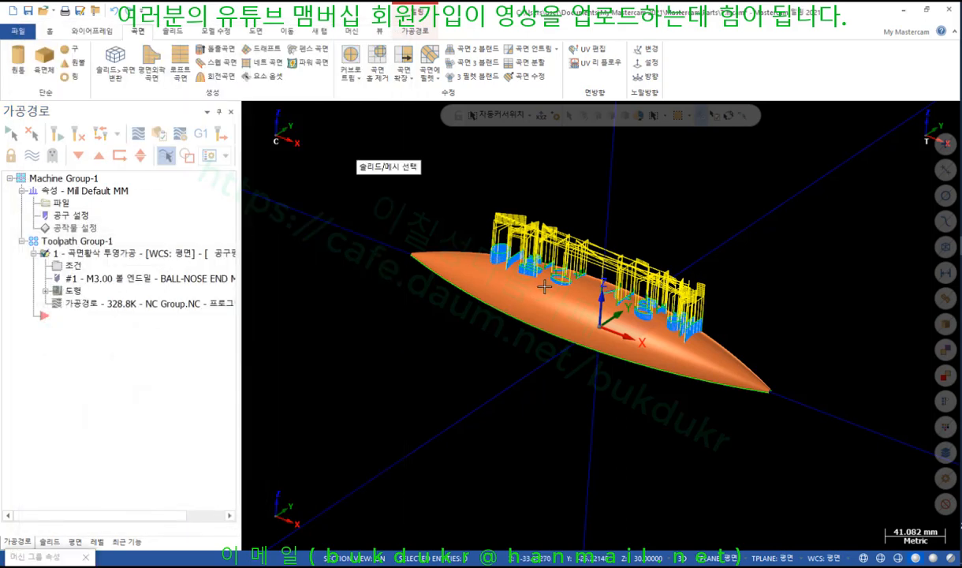
pyautogui.click(529, 294)
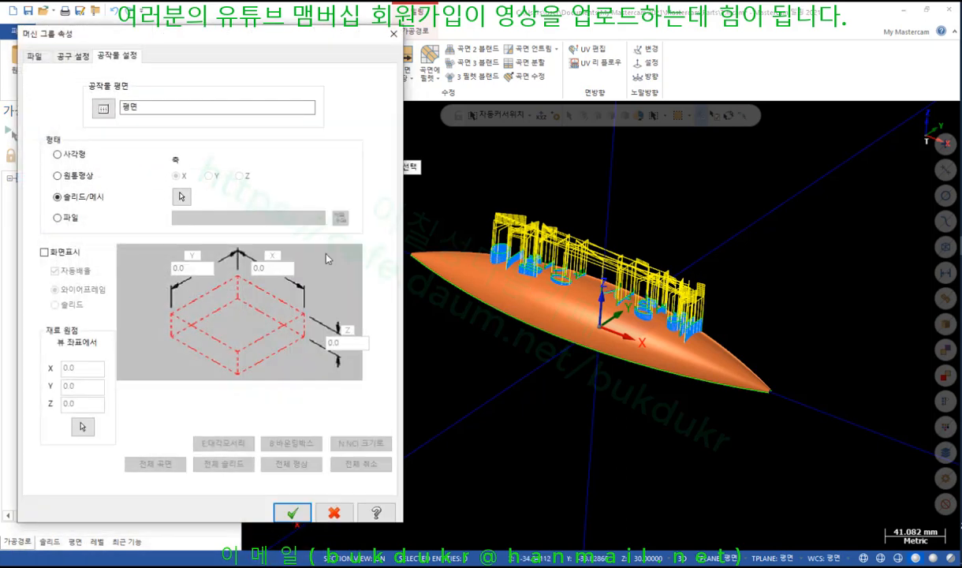
pyautogui.click(393, 34)
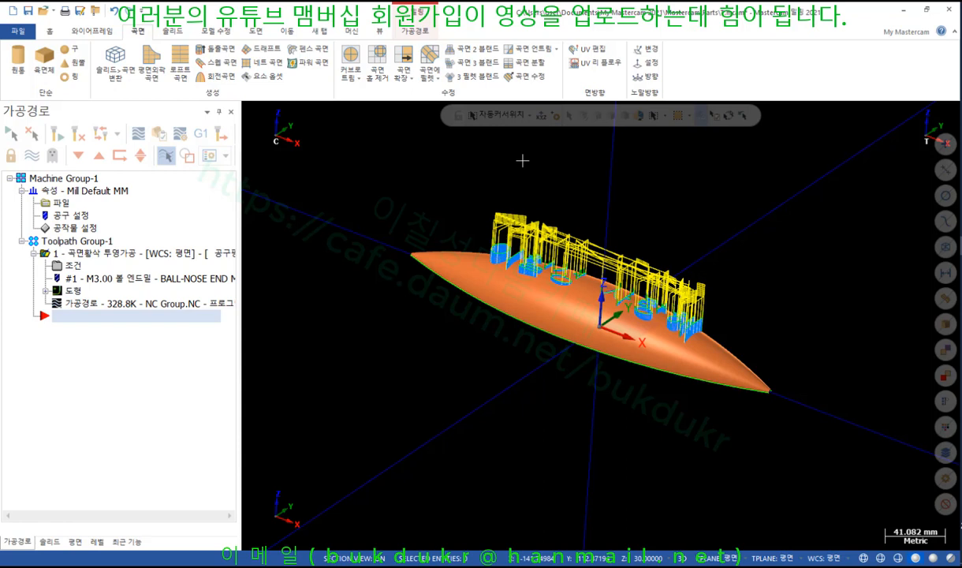
# Step: Convert all the surfaces into a solid body with 곡면->솔리드변환, blanking (블랭크) the original surfaces
pyautogui.click(173, 31)
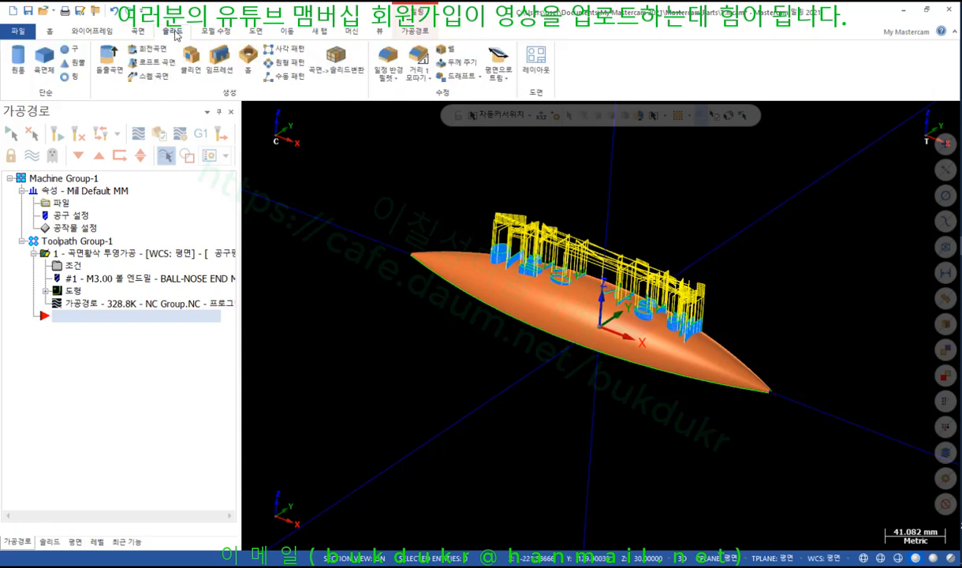
pyautogui.click(331, 59)
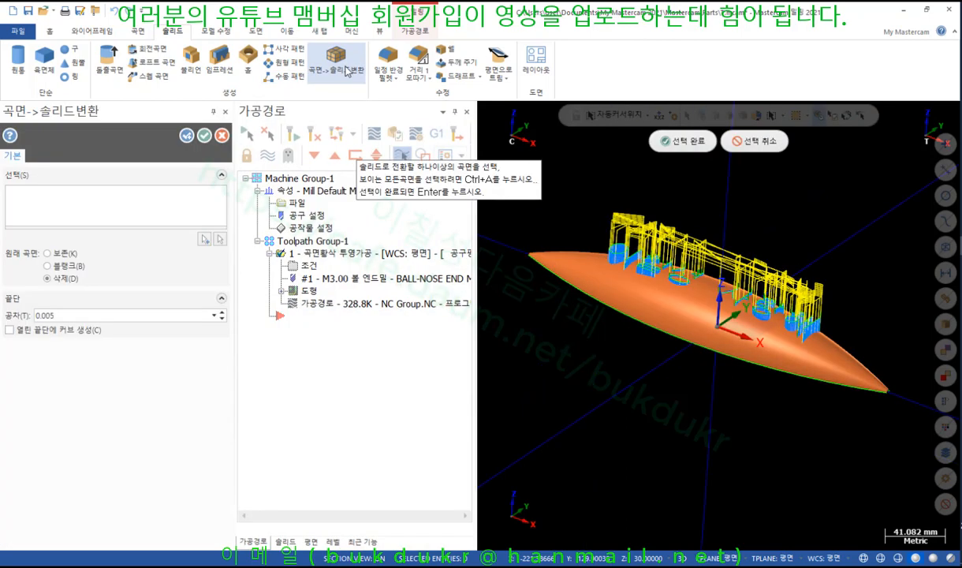
pyautogui.scroll(-5, 552, 416)
pyautogui.moveTo(839, 446); pyautogui.dragTo(483, 249)
pyautogui.click(657, 142)
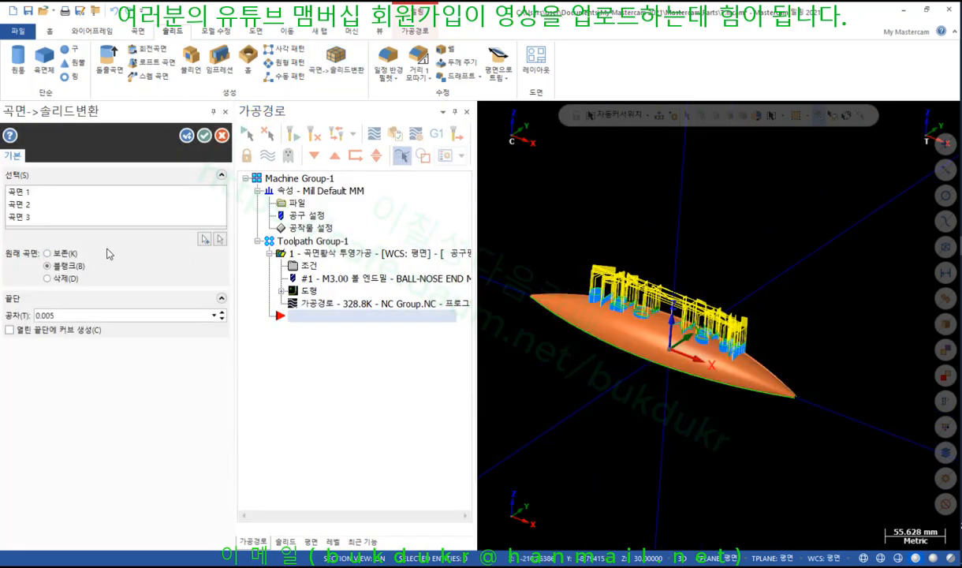
pyautogui.doubleClick(70, 314)
pyautogui.click(69, 314)
pyautogui.click(204, 136)
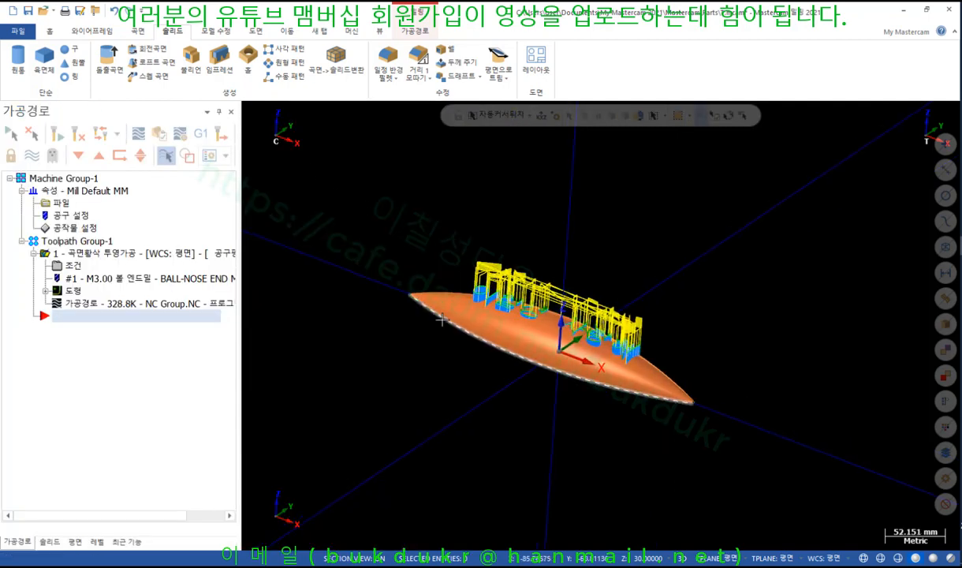
# Step: Analyze the entity properties of the converted body to check its body type
pyautogui.scroll(3, 512, 363)
pyautogui.click(521, 326)
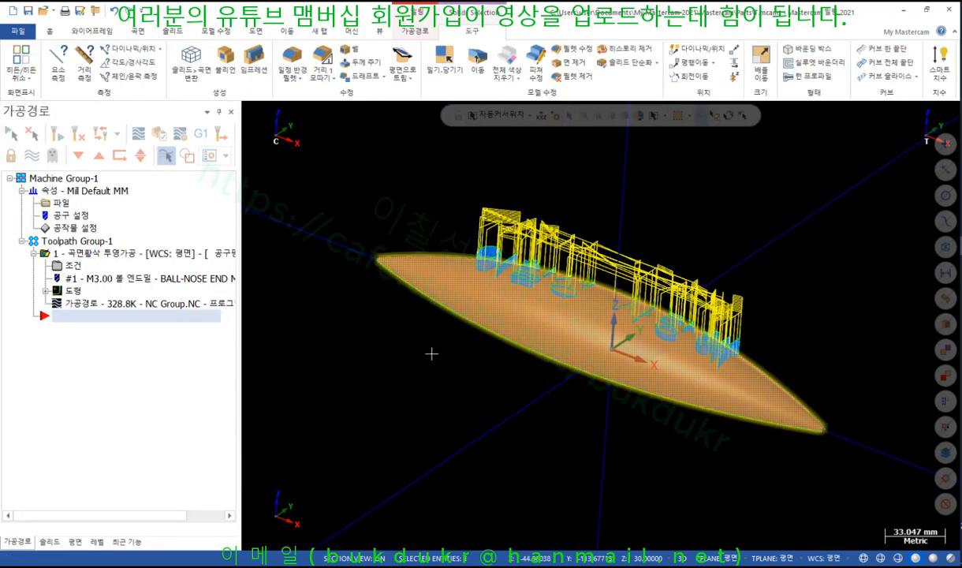
pyautogui.press('F4')
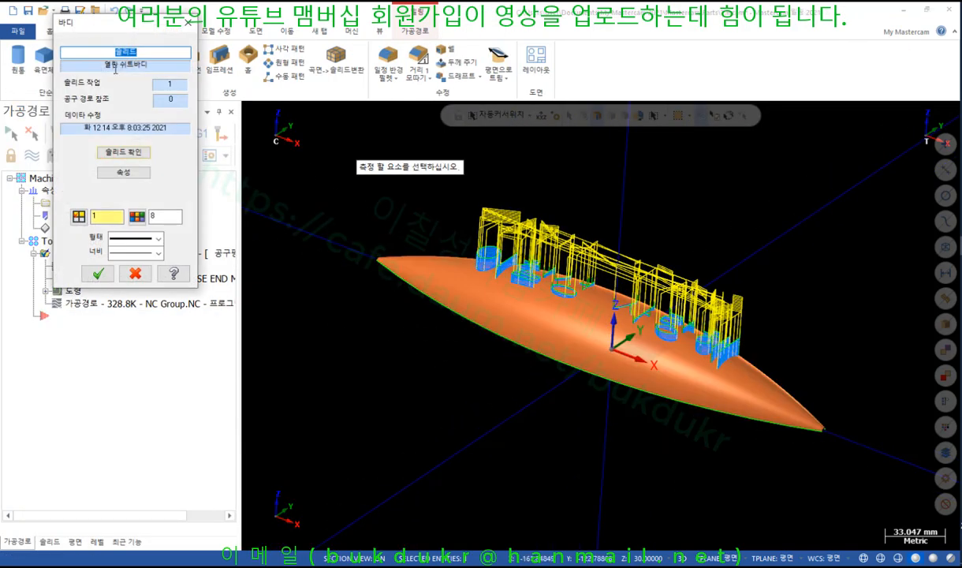
pyautogui.click(183, 26)
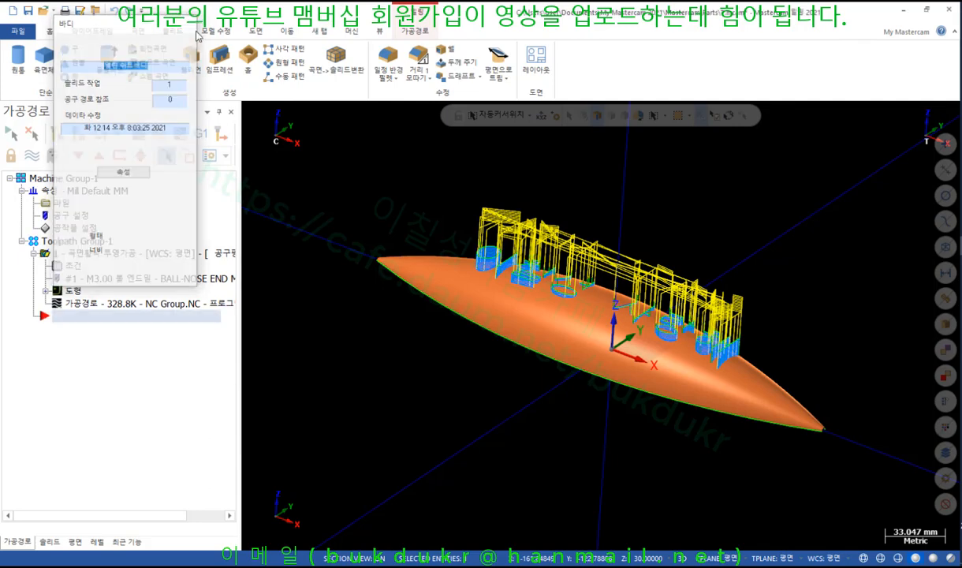
# Step: Examine the body's underside up close along the central axis and at both pointed ends for gaps between the faces
pyautogui.moveTo(504, 378); pyautogui.dragTo(511, 172, button='middle')
pyautogui.scroll(3, 743, 303)
pyautogui.scroll(1, 744, 303)
pyautogui.moveTo(743, 302); pyautogui.dragTo(845, 254, button='middle')
pyautogui.scroll(3, 497, 309)
pyautogui.scroll(2, 496, 309)
pyautogui.moveTo(579, 324); pyautogui.dragTo(659, 316, button='middle')
pyautogui.scroll(-2, 406, 308)
pyautogui.scroll(-2, 406, 308)
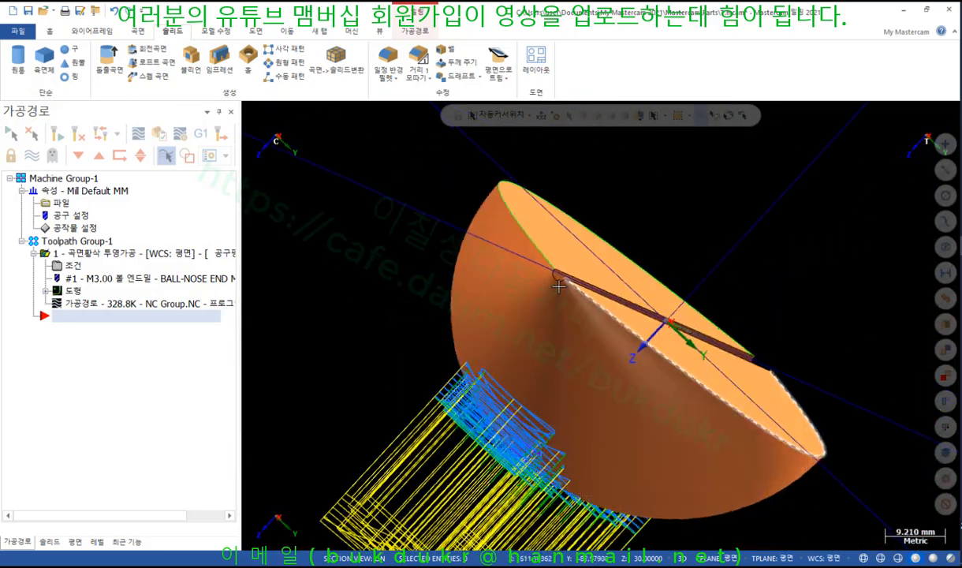
pyautogui.moveTo(561, 283); pyautogui.dragTo(540, 308, button='middle')
pyautogui.scroll(1, 557, 233)
pyautogui.scroll(3, 557, 233)
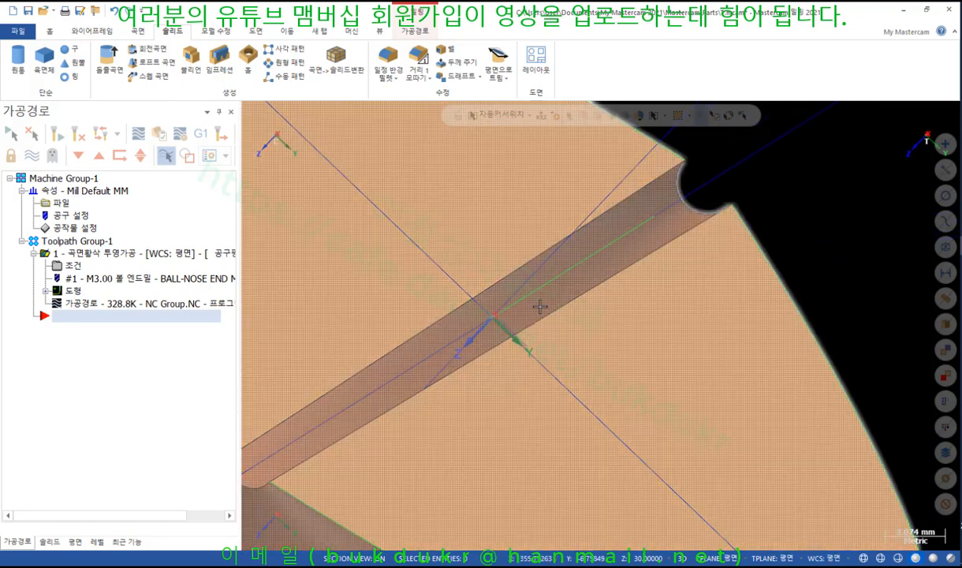
pyautogui.scroll(-2, 566, 249)
pyautogui.scroll(-1, 684, 162)
pyautogui.scroll(3, 408, 362)
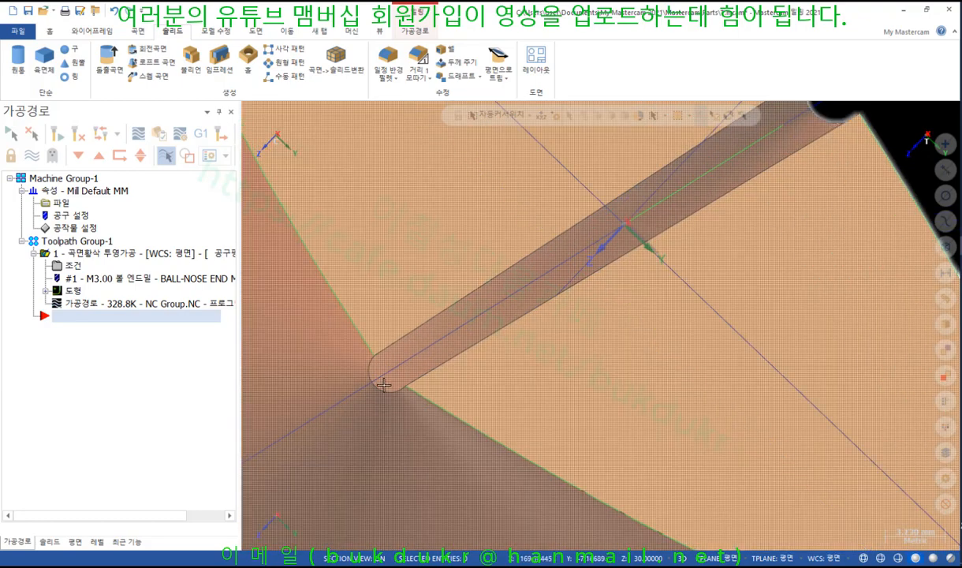
pyautogui.moveTo(386, 382); pyautogui.dragTo(386, 381, button='middle')
pyautogui.scroll(-2, 401, 385)
pyautogui.scroll(-1, 414, 308)
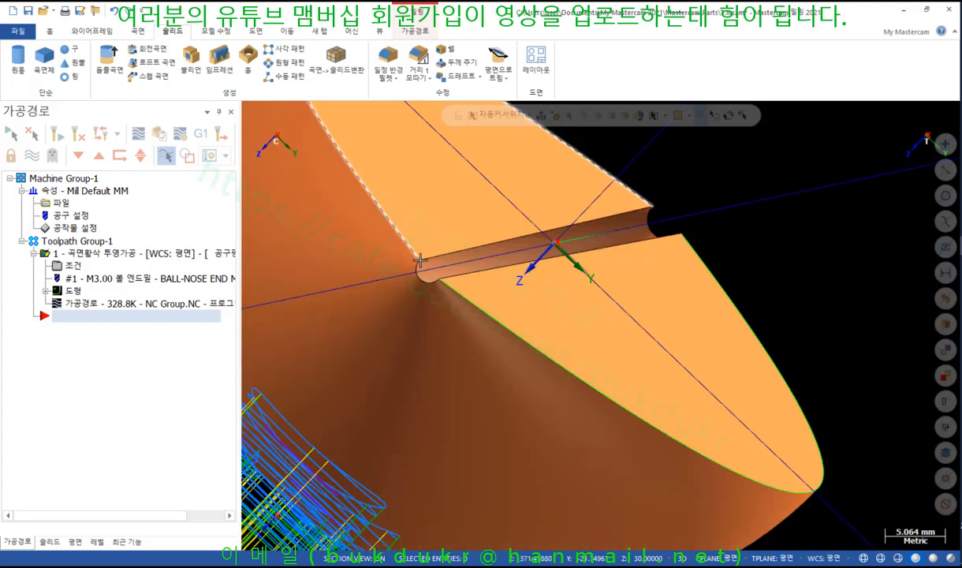
# Step: Inspect the groove along the flat underside of the converted body, including the shape of its rounded ends
pyautogui.scroll(2, 426, 266)
pyautogui.moveTo(426, 267); pyautogui.dragTo(433, 274, button='middle')
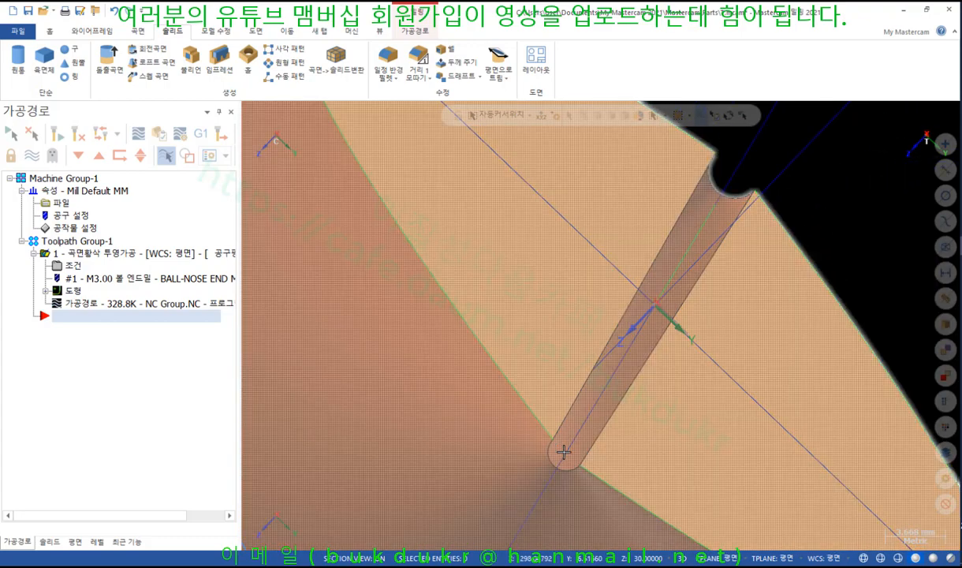
pyautogui.scroll(-4, 501, 396)
pyautogui.moveTo(464, 368)
pyautogui.mouseDown(button='middle')
pyautogui.moveTo(447, 361)
pyautogui.moveTo(516, 365)
pyautogui.moveTo(483, 356)
pyautogui.moveTo(507, 393)
pyautogui.moveTo(518, 373)
pyautogui.moveTo(449, 373)
pyautogui.mouseUp(button='middle')
pyautogui.scroll(-2, 369, 310)
pyautogui.scroll(2, 494, 366)
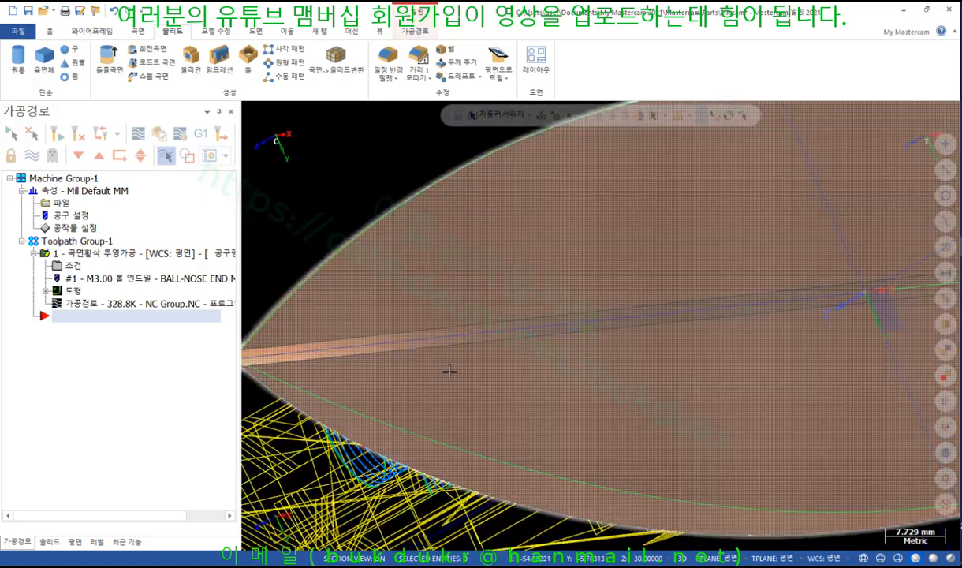
pyautogui.scroll(-7, 450, 372)
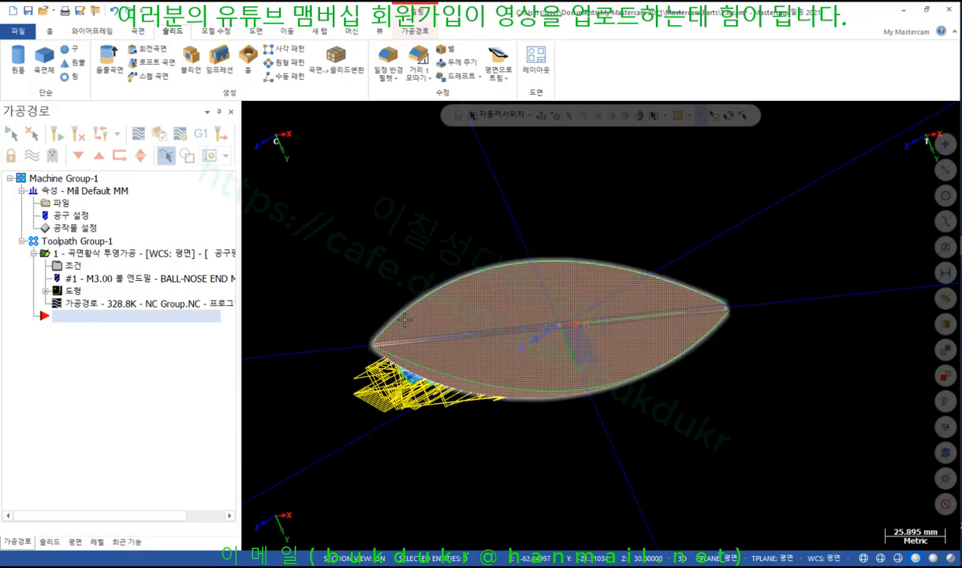
pyautogui.scroll(5, 369, 331)
pyautogui.scroll(3, 371, 315)
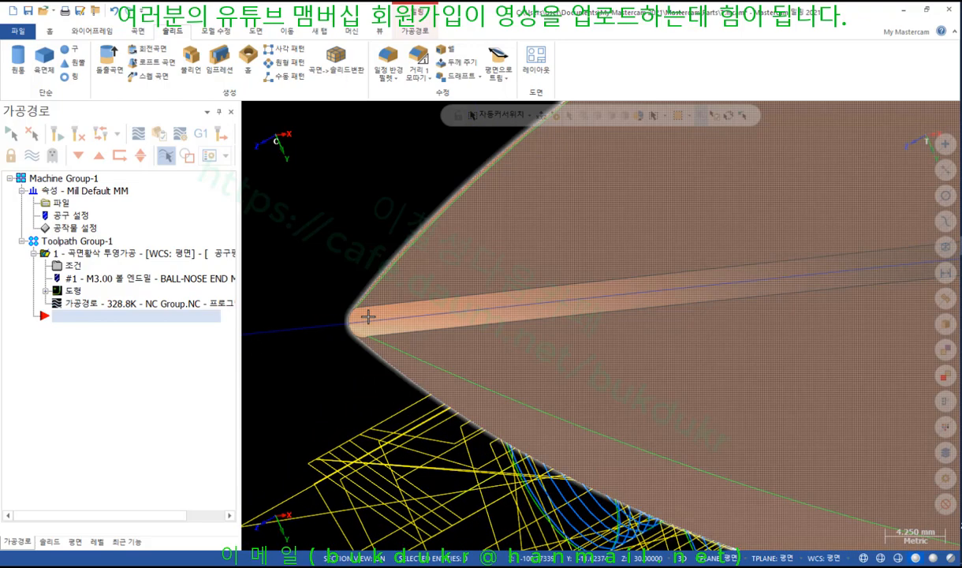
pyautogui.scroll(-4, 359, 329)
pyautogui.scroll(-2, 323, 301)
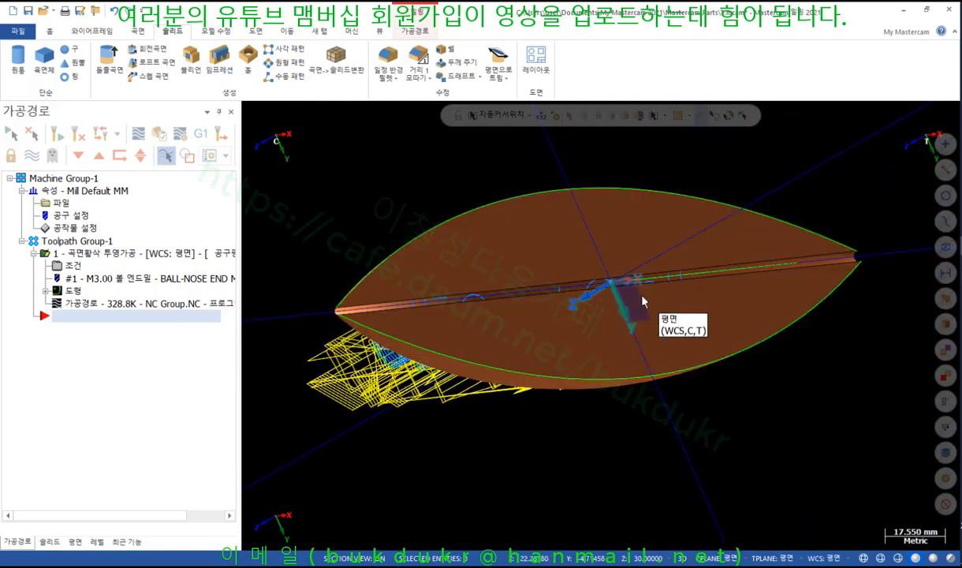
pyautogui.moveTo(612, 281); pyautogui.dragTo(504, 253, button='middle')
pyautogui.scroll(6, 850, 418)
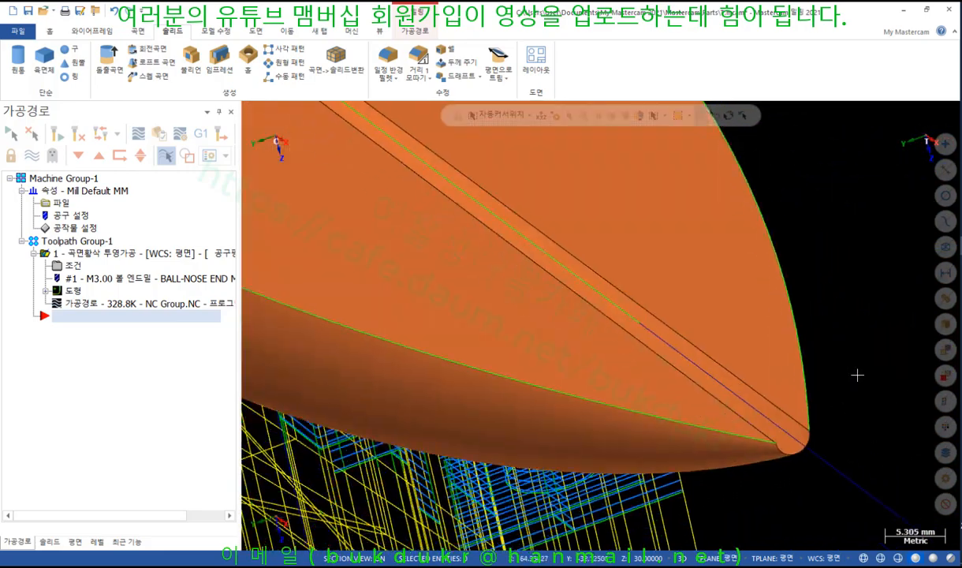
# Step: Set the stock shape in the machine group's stock setup (공작물 설정) to 솔리드/메시, using the converted solid body
pyautogui.rightClick(837, 221)
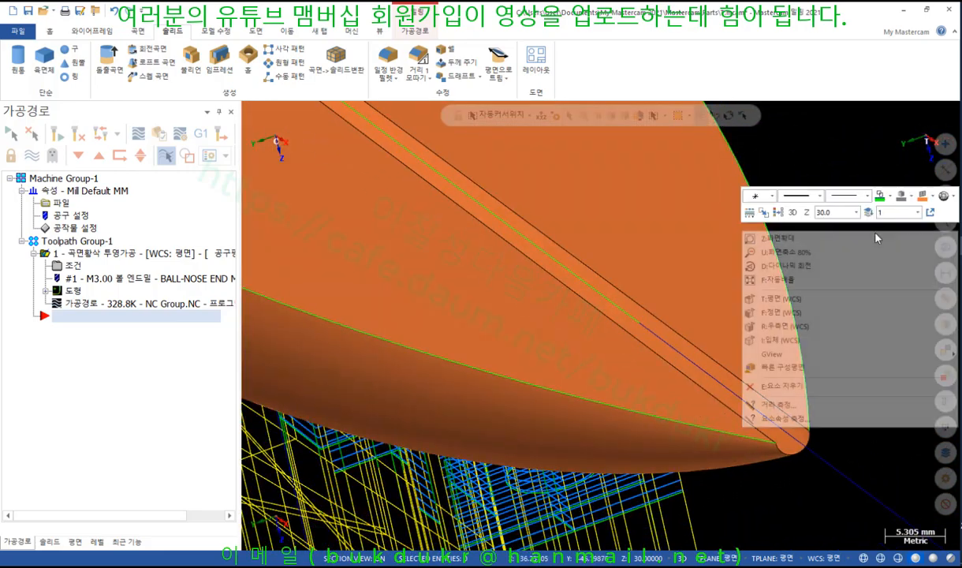
pyautogui.click(823, 338)
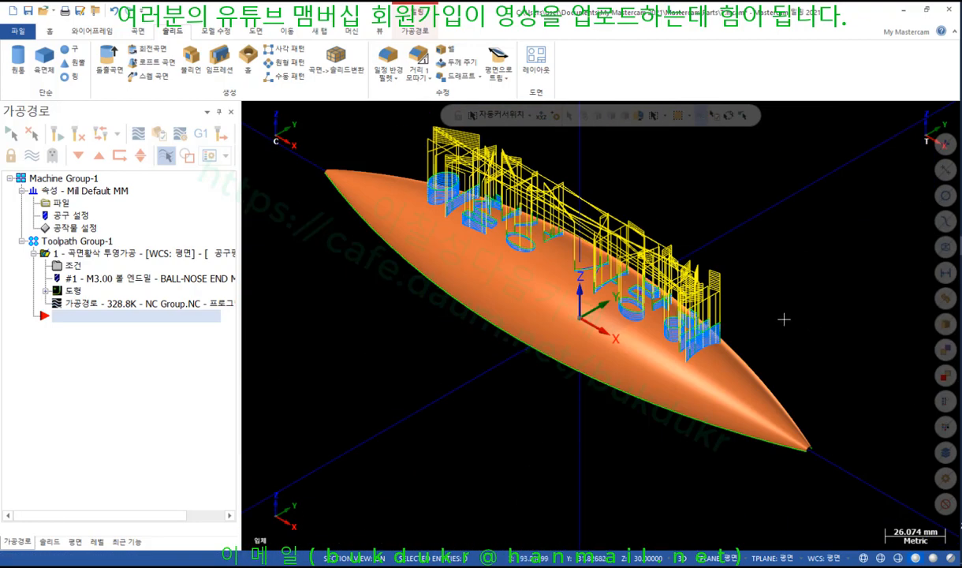
pyautogui.click(70, 229)
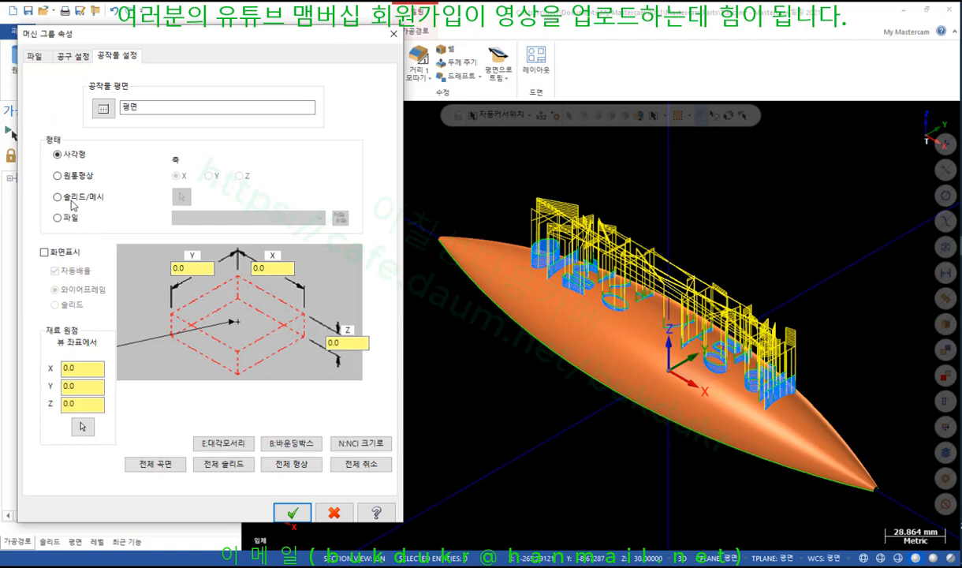
pyautogui.click(72, 199)
pyautogui.click(182, 197)
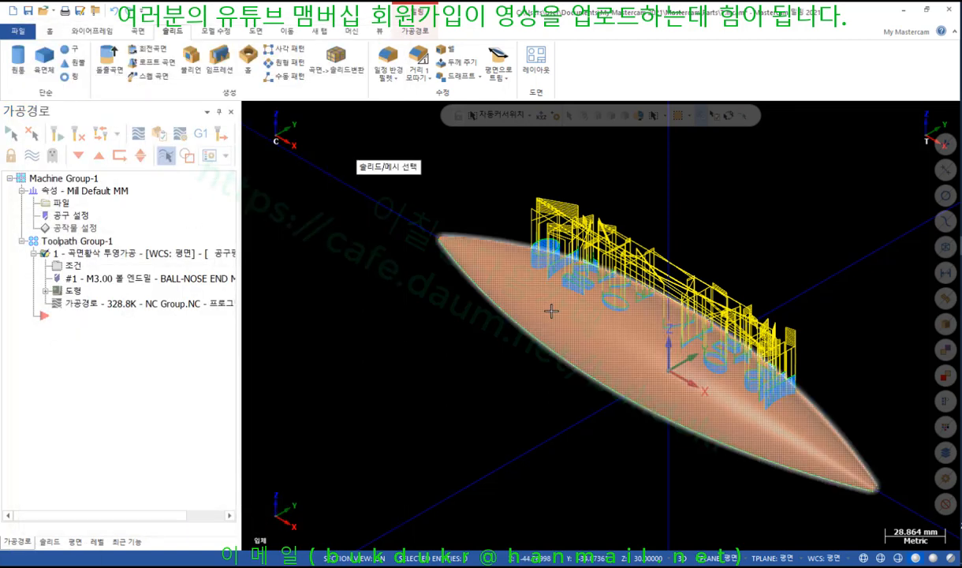
pyautogui.click(552, 311)
pyautogui.click(290, 512)
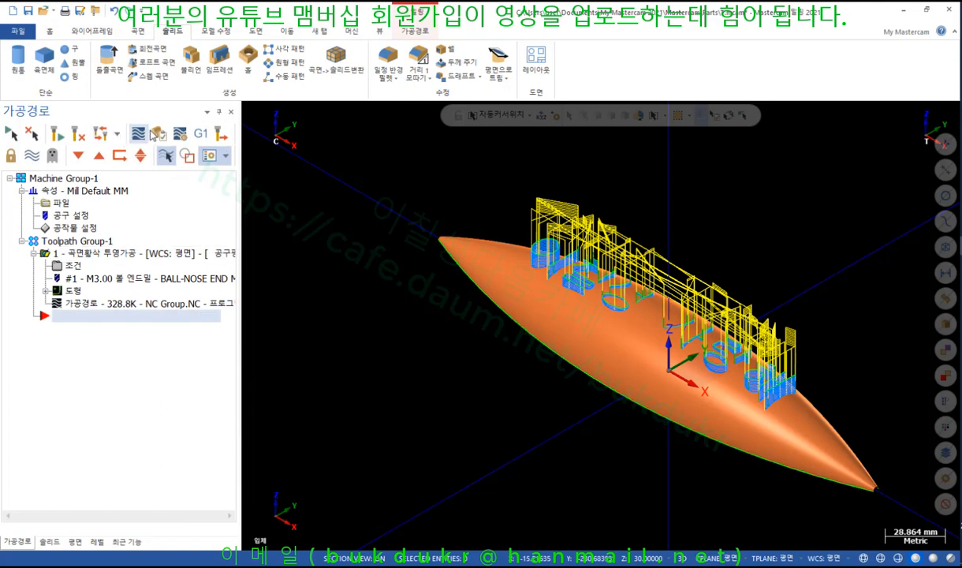
# Step: Run the machining verification (모의가공) of the projection roughing toolpath on the solid stock
pyautogui.click(158, 134)
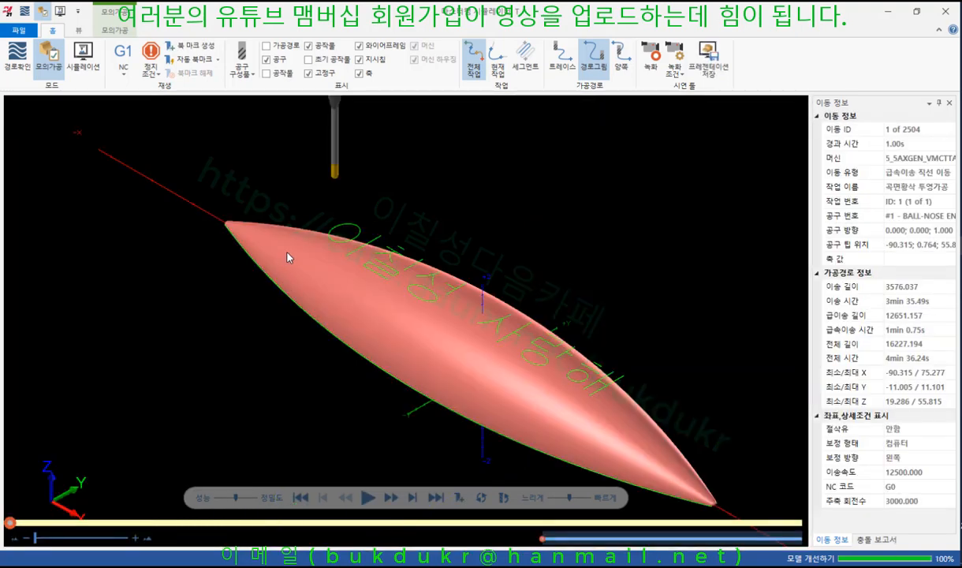
pyautogui.scroll(-3, 289, 254)
pyautogui.scroll(2, 373, 345)
pyautogui.click(368, 497)
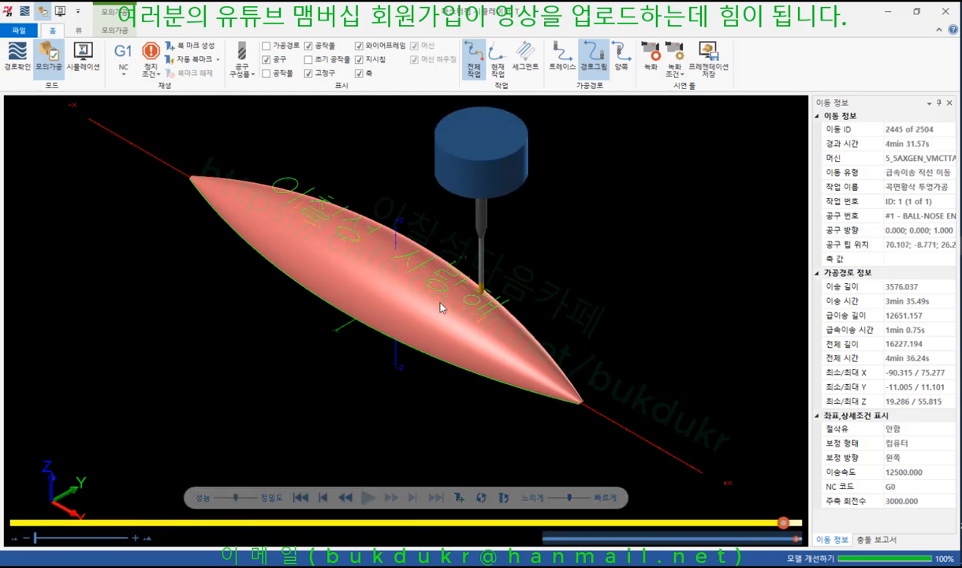
# Step: Examine the cut lettering on the verified stock up close, also with the toolpath (가공경로) displayed over it
pyautogui.scroll(3, 442, 303)
pyautogui.moveTo(452, 303)
pyautogui.mouseDown(button='middle')
pyautogui.moveTo(496, 235)
pyautogui.moveTo(500, 180)
pyautogui.moveTo(501, 215)
pyautogui.moveTo(477, 268)
pyautogui.moveTo(413, 296)
pyautogui.moveTo(440, 276)
pyautogui.moveTo(445, 286)
pyautogui.mouseUp(button='middle')
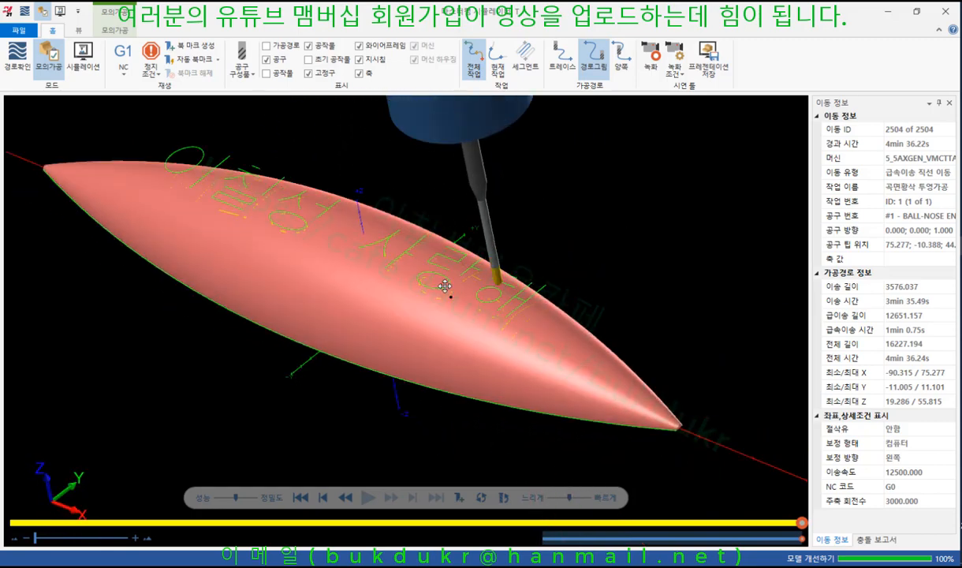
pyautogui.scroll(4, 365, 232)
pyautogui.moveTo(382, 241)
pyautogui.mouseDown(button='middle')
pyautogui.moveTo(392, 262)
pyautogui.moveTo(379, 233)
pyautogui.mouseUp(button='middle')
pyautogui.scroll(2, 603, 383)
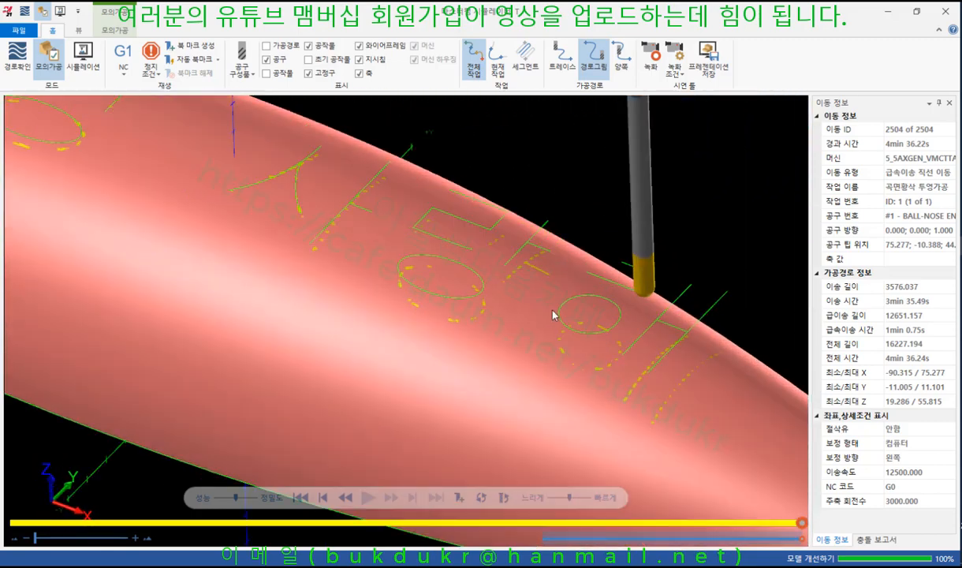
pyautogui.scroll(-5, 532, 286)
pyautogui.scroll(2, 479, 203)
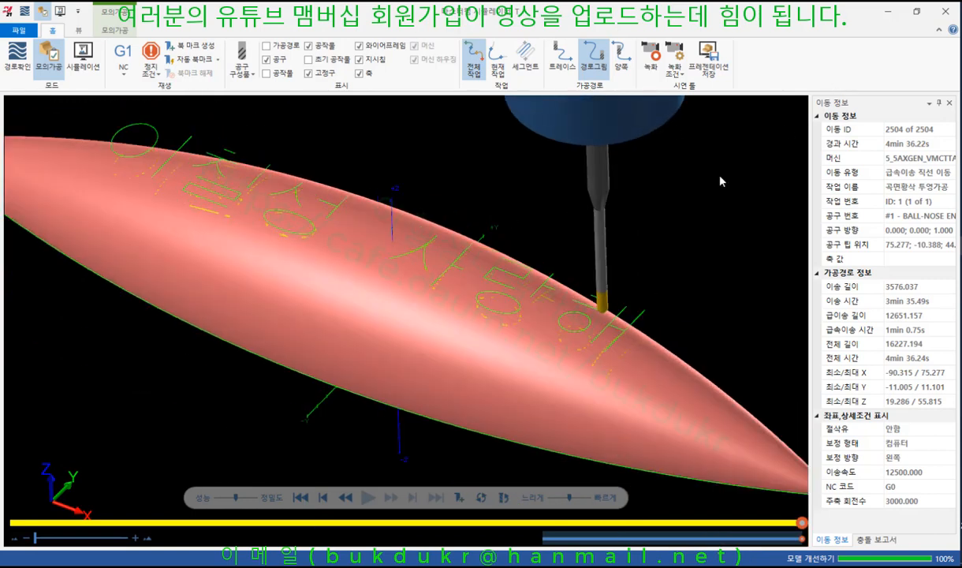
pyautogui.scroll(4, 518, 294)
pyautogui.scroll(3, 451, 345)
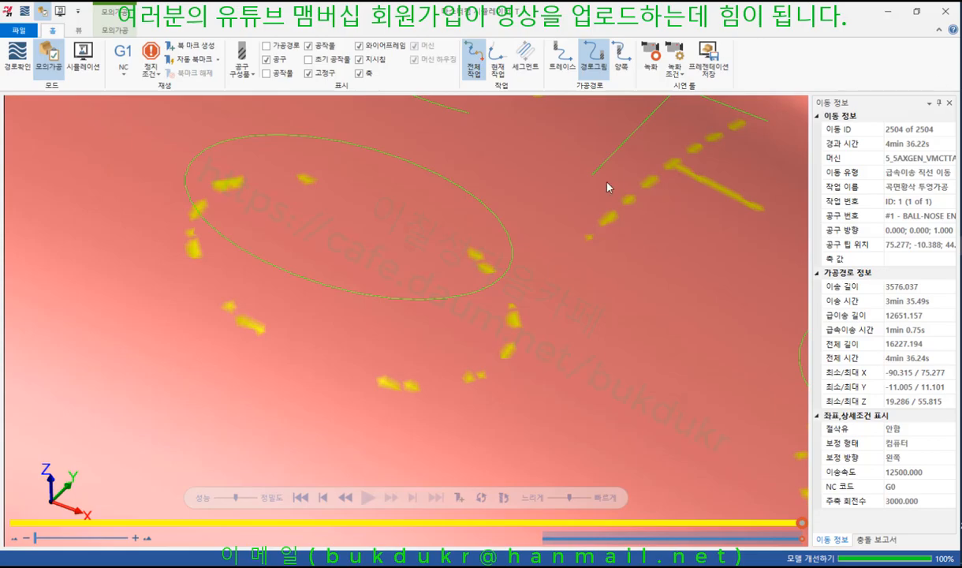
pyautogui.click(267, 46)
pyautogui.moveTo(442, 260); pyautogui.dragTo(789, 207, button='middle')
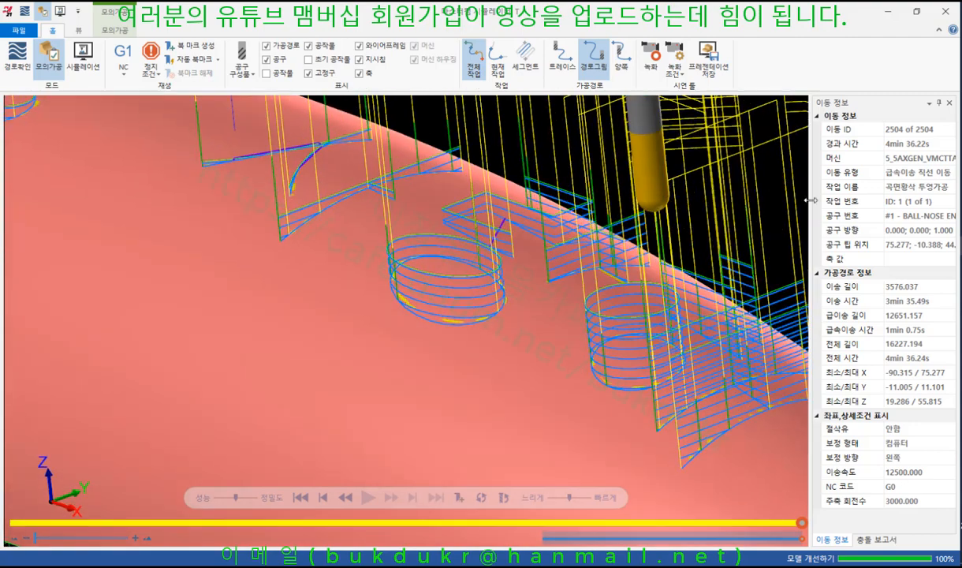
pyautogui.click(890, 12)
# Step: Set the projection roughing operation's drive surface allowance (가공여유 대상곡면) to -0.5 and regenerate the toolpath
pyautogui.click(77, 266)
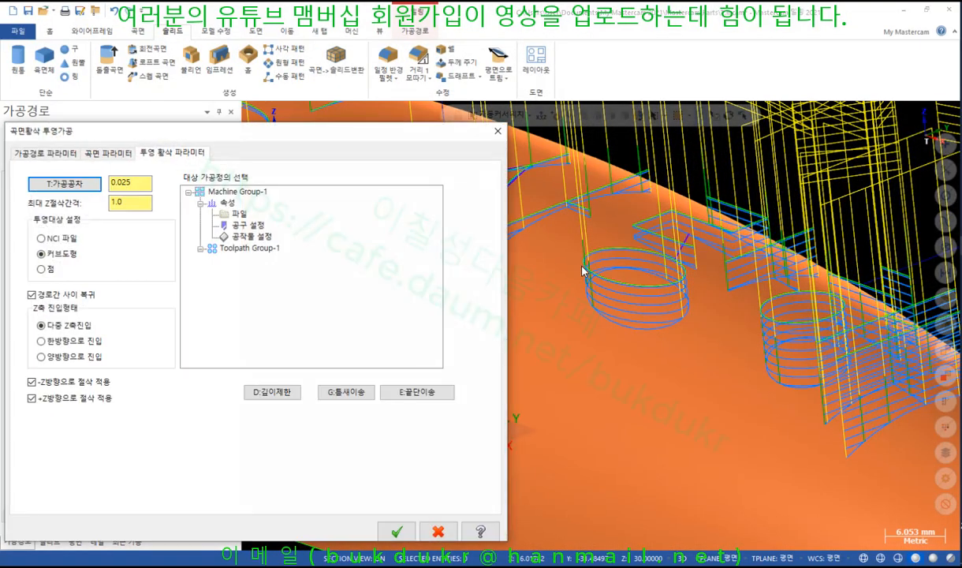
pyautogui.click(100, 153)
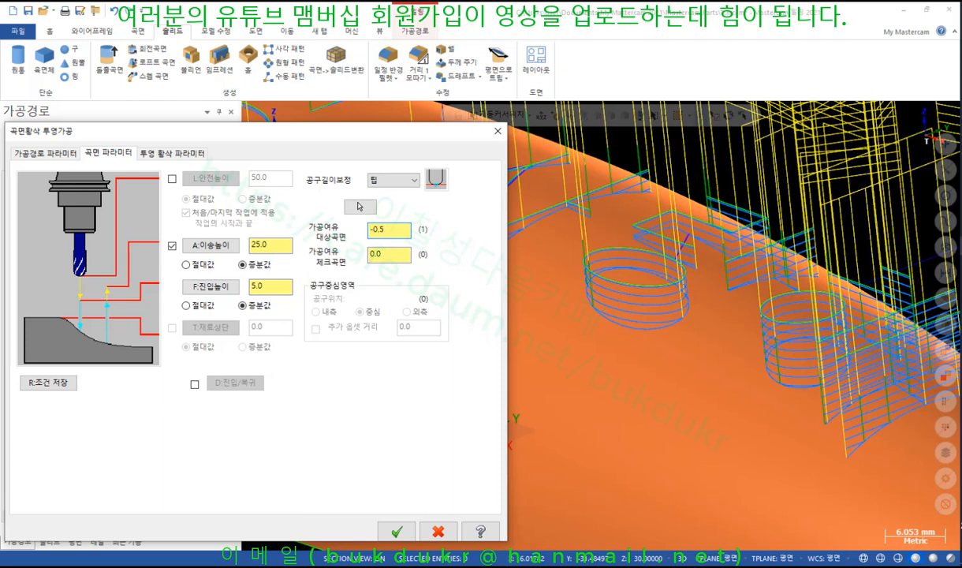
pyautogui.click(403, 533)
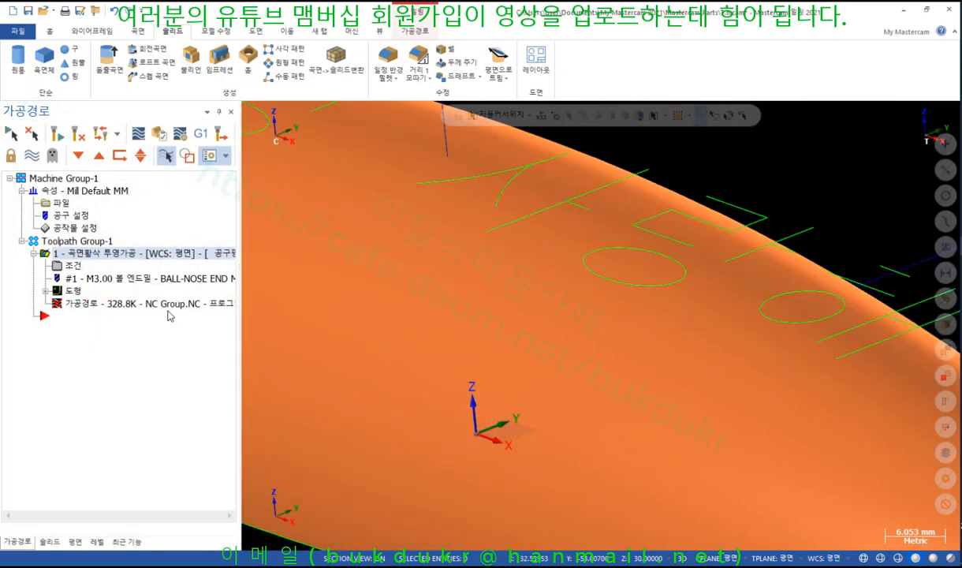
pyautogui.click(54, 134)
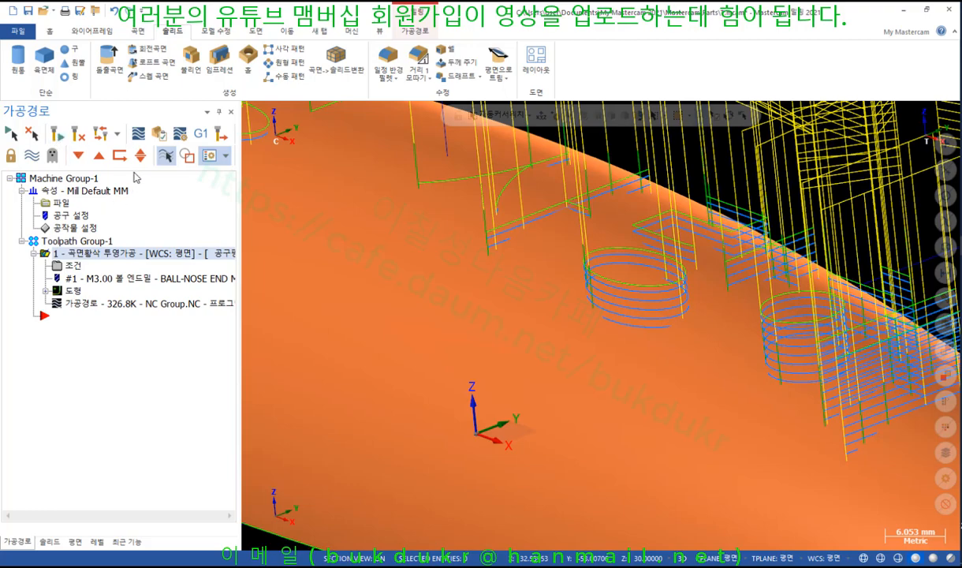
# Step: Run the machining verification again with the regenerated projection toolpath
pyautogui.click(157, 132)
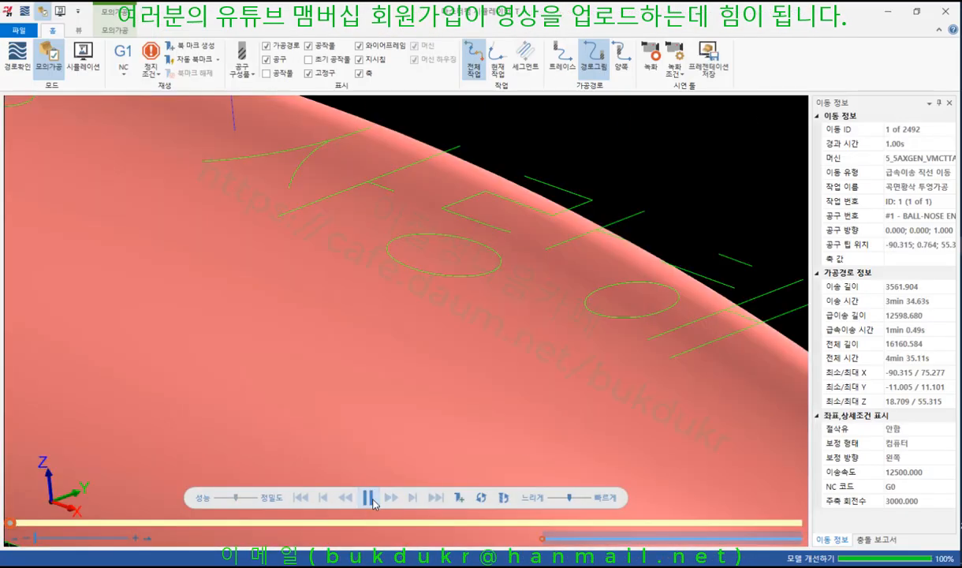
pyautogui.scroll(-3, 532, 267)
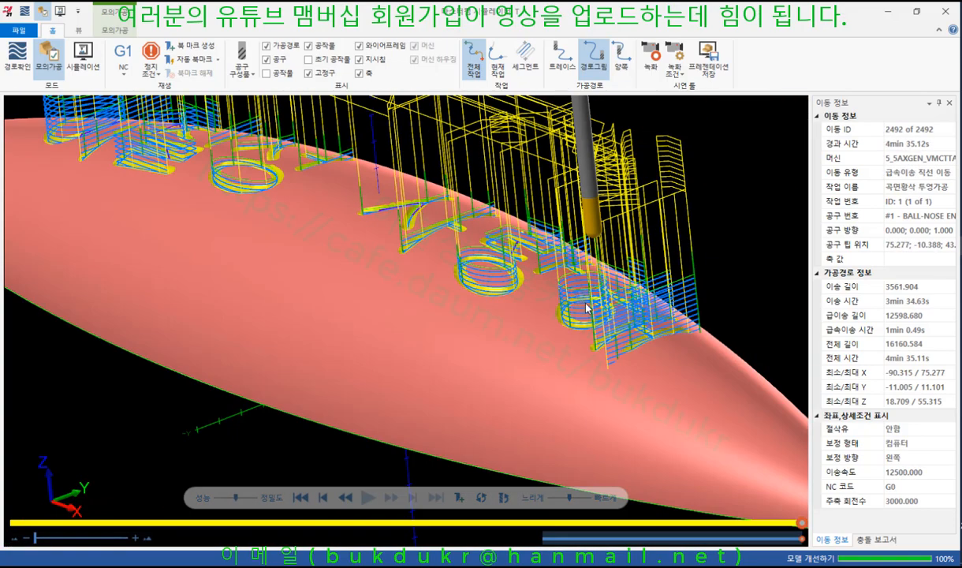
pyautogui.scroll(-3, 585, 304)
pyautogui.moveTo(461, 240); pyautogui.dragTo(479, 265, button='middle')
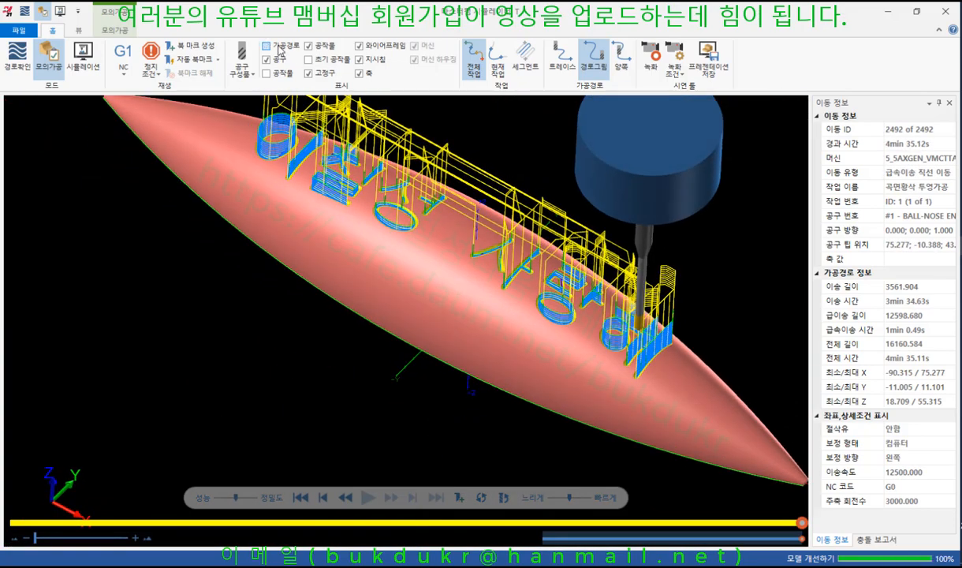
# Step: Hide the toolpath in the verification and examine the engraved strokes of the first syllables up close
pyautogui.click(278, 47)
pyautogui.scroll(2, 455, 220)
pyautogui.moveTo(455, 220)
pyautogui.mouseDown(button='middle')
pyautogui.moveTo(477, 237)
pyautogui.moveTo(448, 211)
pyautogui.mouseUp(button='middle')
pyautogui.scroll(-2, 448, 240)
pyautogui.scroll(2, 587, 224)
pyautogui.scroll(5, 279, 214)
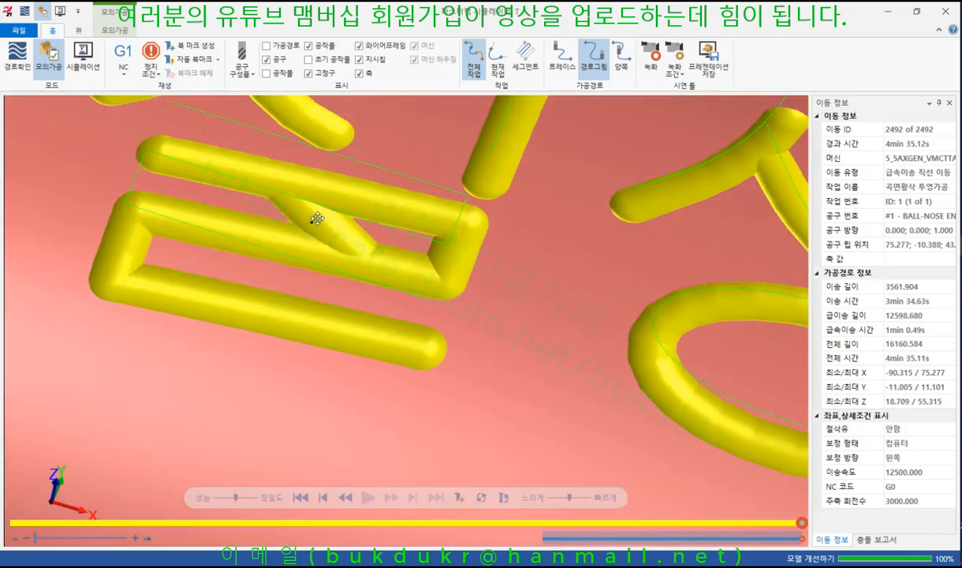
pyautogui.moveTo(316, 218)
pyautogui.mouseDown(button='middle')
pyautogui.moveTo(322, 189)
pyautogui.moveTo(324, 226)
pyautogui.mouseUp(button='middle')
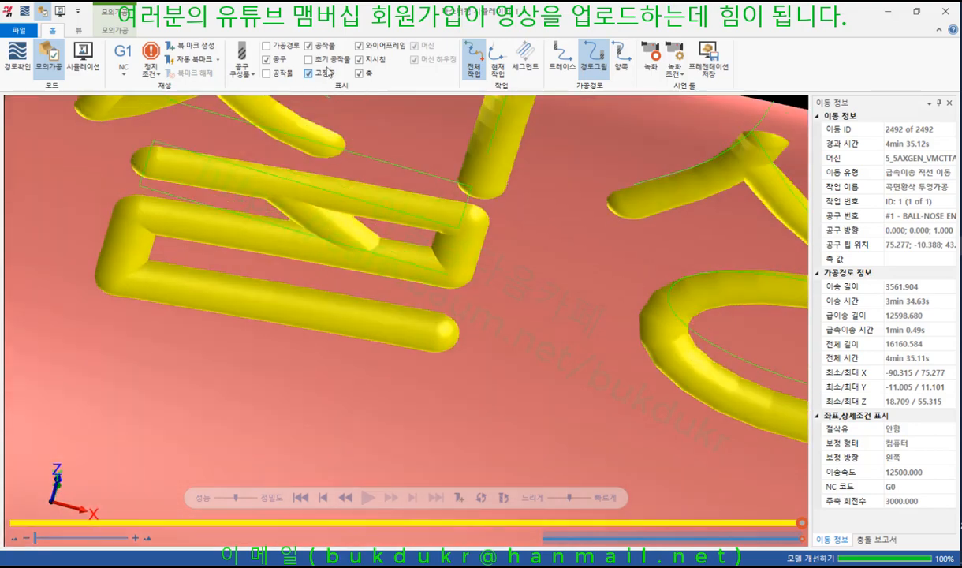
# Step: Display the toolpath again and examine the diagonal linking moves that cut between the letter strokes
pyautogui.click(280, 49)
pyautogui.scroll(5, 308, 212)
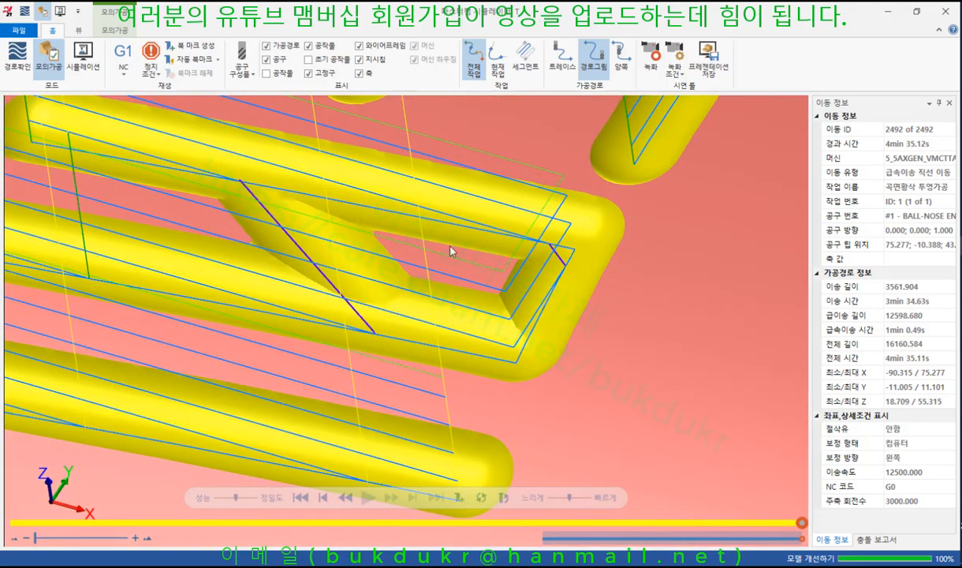
pyautogui.scroll(-5, 450, 252)
pyautogui.moveTo(445, 252); pyautogui.dragTo(270, 243, button='middle')
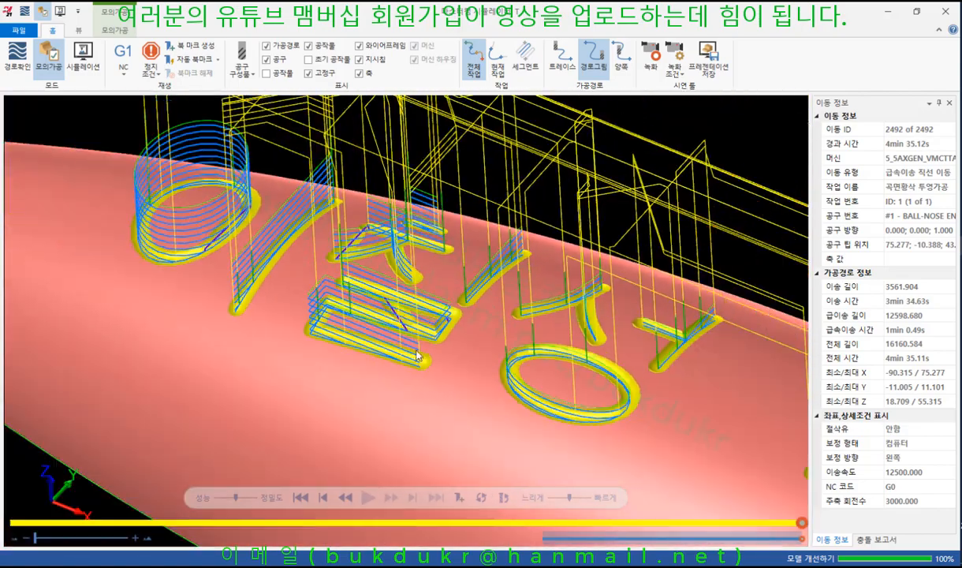
pyautogui.scroll(3, 282, 230)
pyautogui.scroll(3, 509, 404)
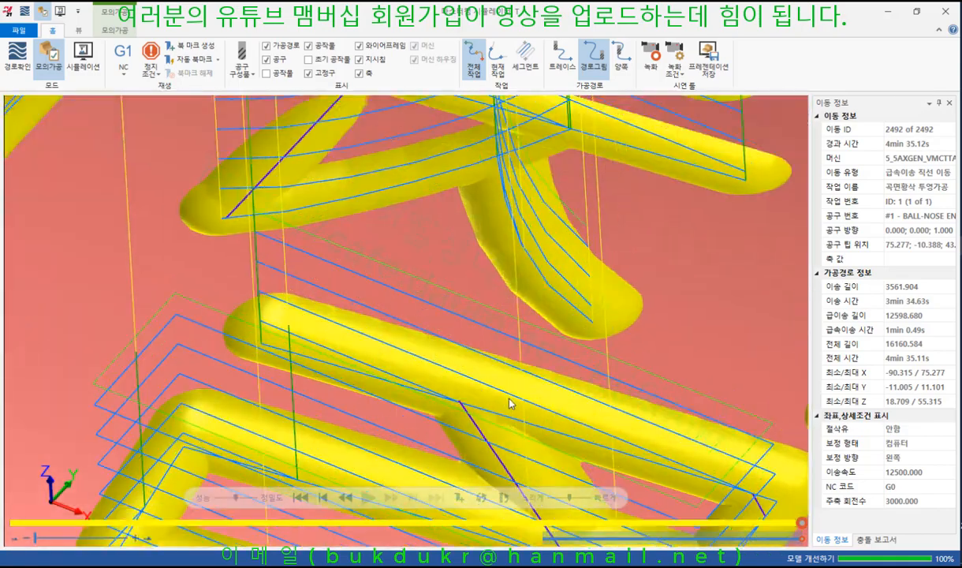
pyautogui.scroll(-5, 409, 283)
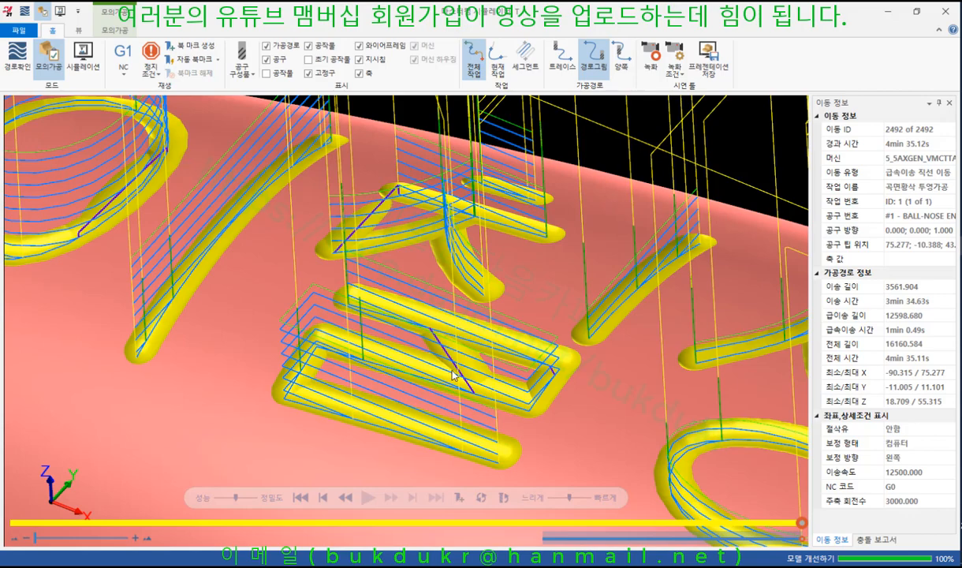
pyautogui.click(889, 17)
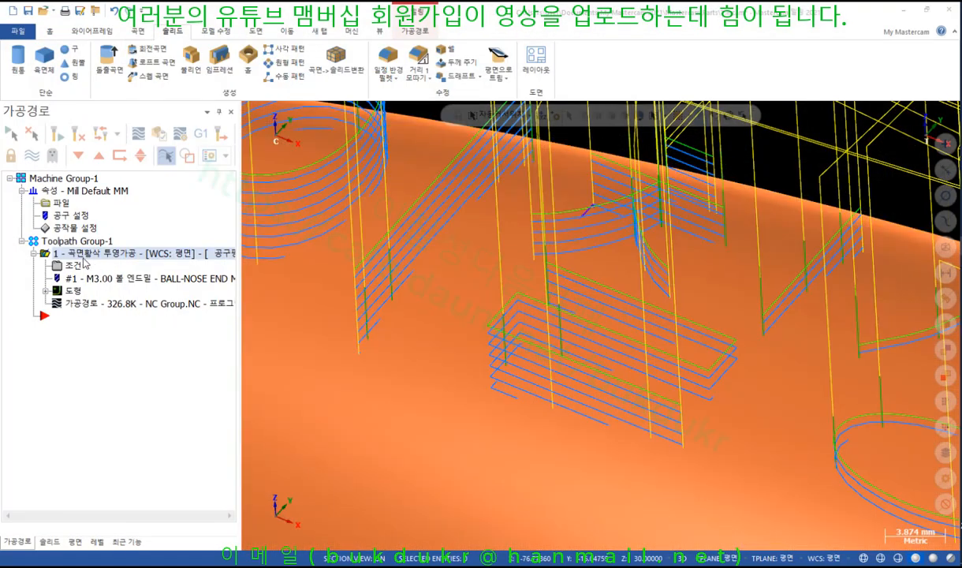
# Step: Set the projection roughing operation's gap size (틈새이송) to 1% of the tool diameter with 스텝 motion and regenerate the toolpath
pyautogui.click(68, 254)
pyautogui.moveTo(285, 132); pyautogui.dragTo(625, 72)
pyautogui.click(513, 93)
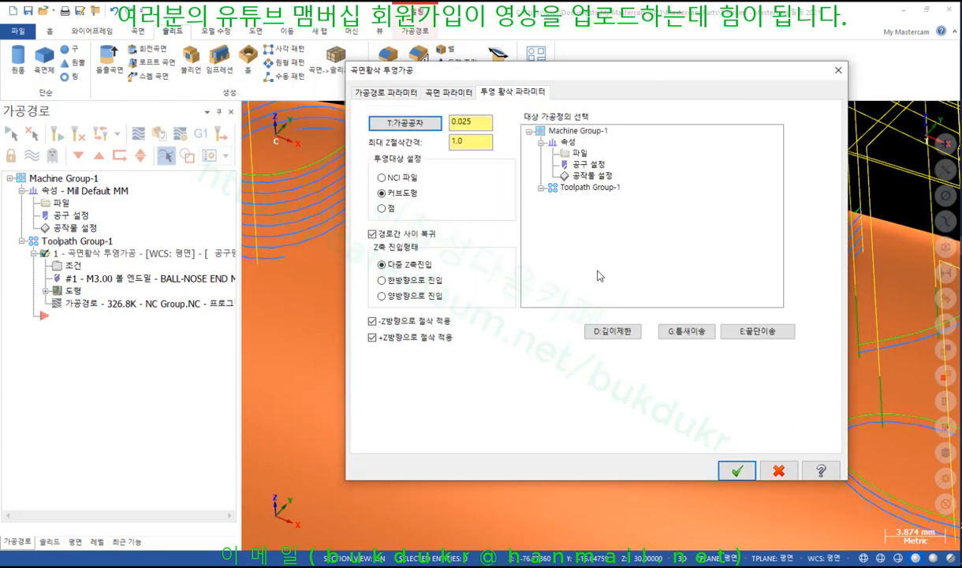
pyautogui.click(685, 332)
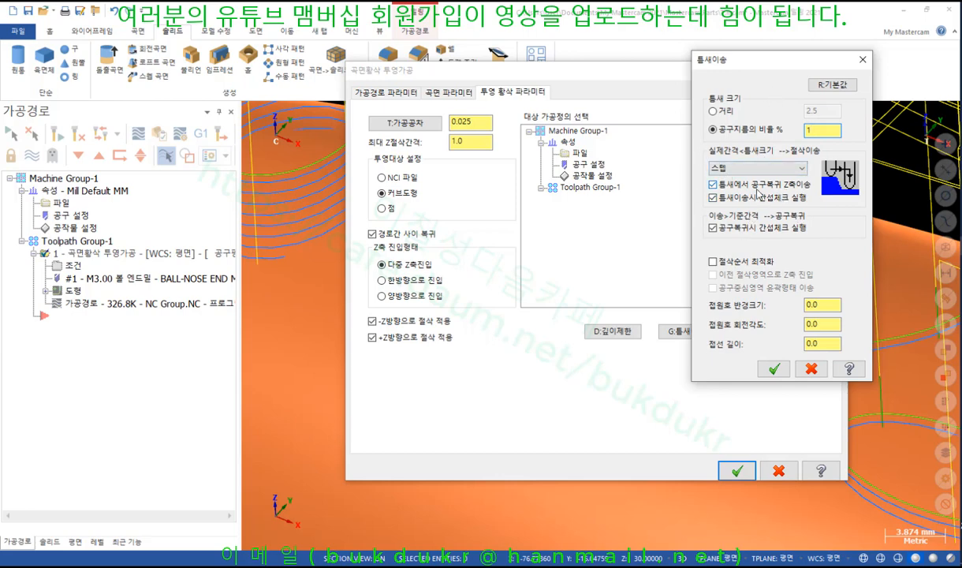
pyautogui.click(774, 369)
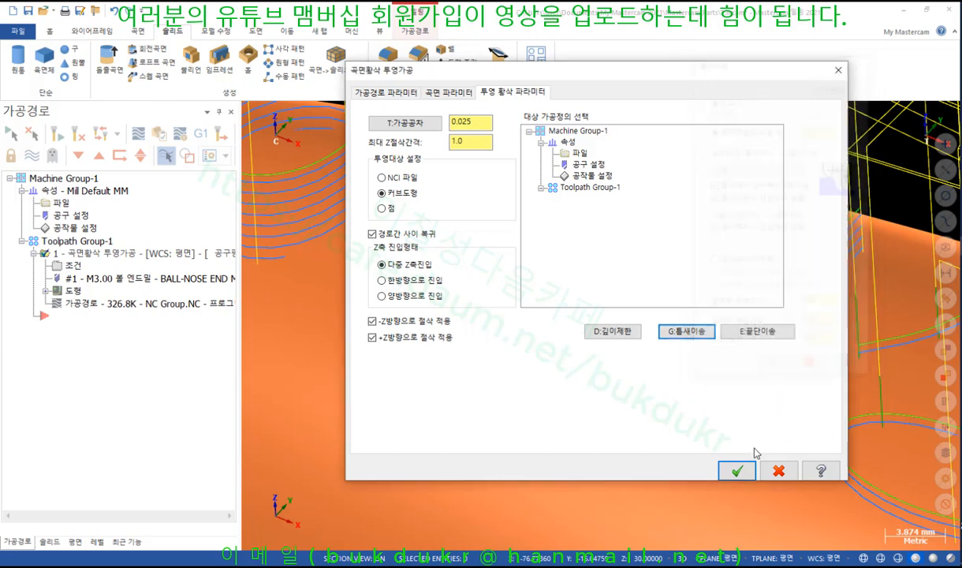
pyautogui.click(734, 467)
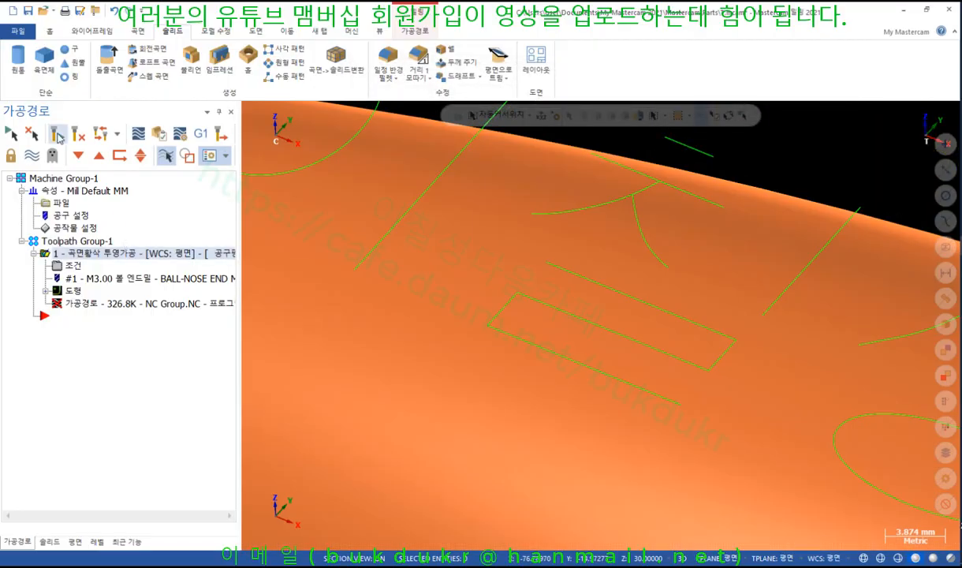
pyautogui.click(59, 137)
# Step: Run the machining verification to the end with the toolpath regenerated from the new gap settings
pyautogui.scroll(-2, 619, 312)
pyautogui.moveTo(618, 313); pyautogui.dragTo(574, 297, button='middle')
pyautogui.click(160, 136)
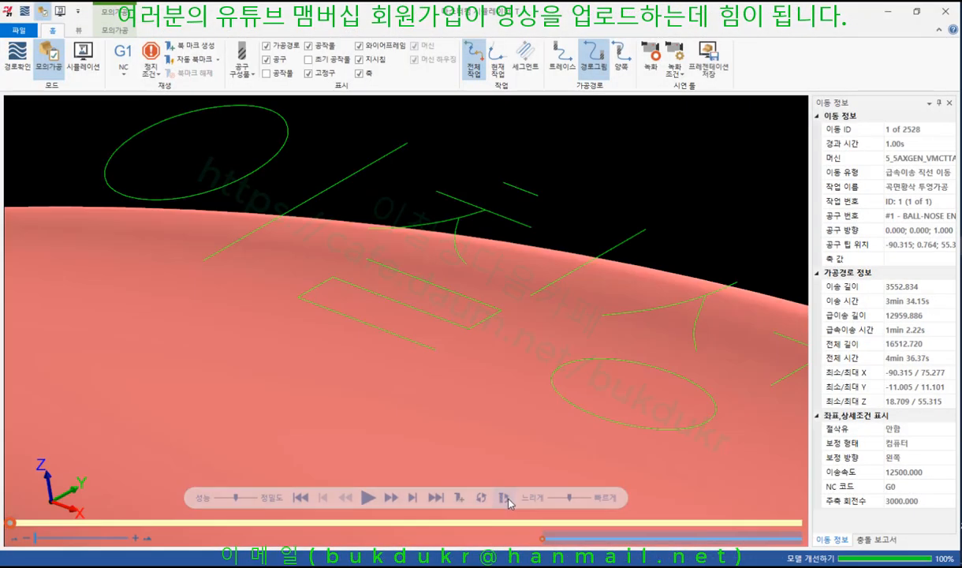
pyautogui.click(507, 499)
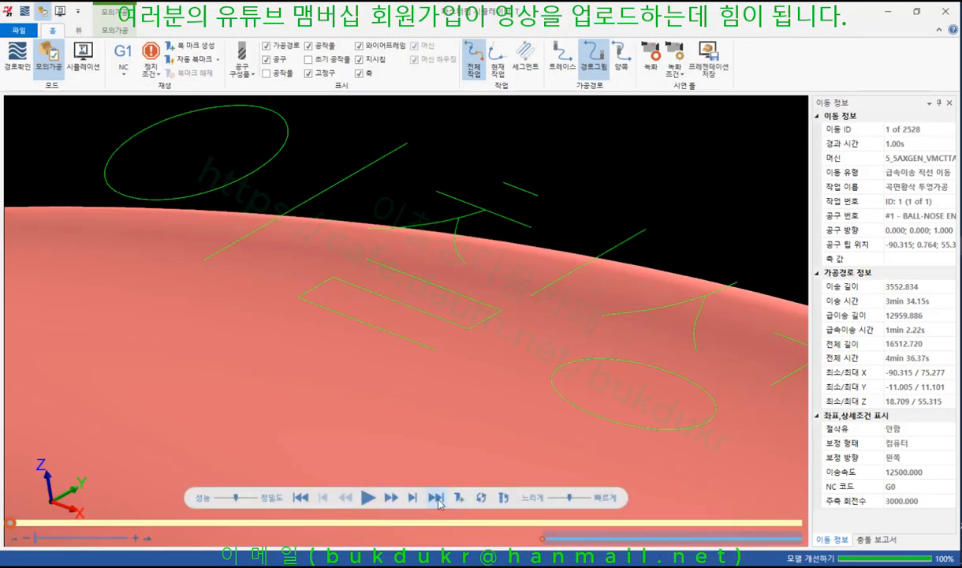
pyautogui.scroll(-3, 455, 285)
pyautogui.moveTo(455, 285); pyautogui.dragTo(467, 300, button='middle')
pyautogui.scroll(-4, 270, 214)
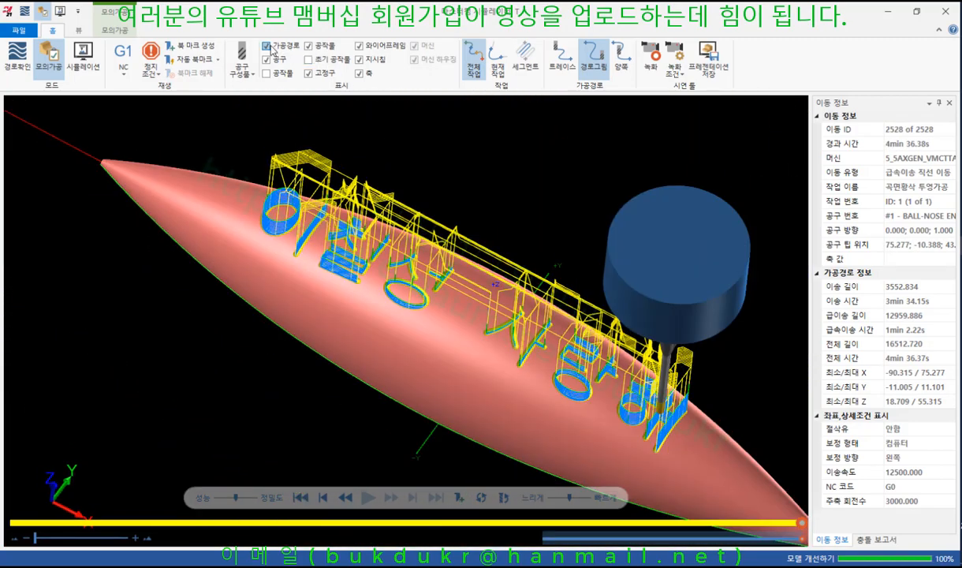
# Step: Hide the toolpath in the verification and inspect the engraved lettering along the curved surface
pyautogui.click(268, 46)
pyautogui.moveTo(497, 366); pyautogui.dragTo(498, 368, button='middle')
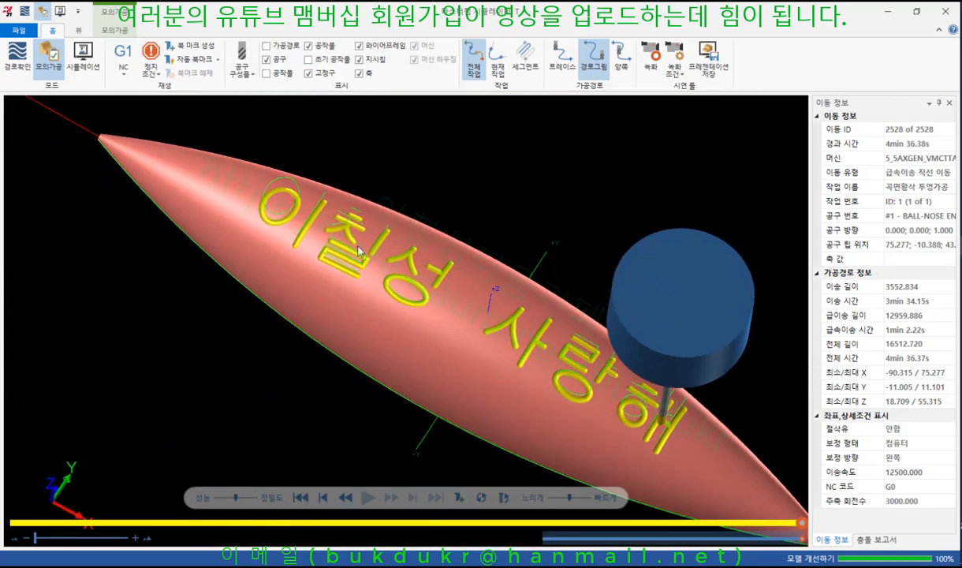
pyautogui.scroll(6, 339, 222)
pyautogui.scroll(-3, 340, 222)
pyautogui.moveTo(451, 283); pyautogui.dragTo(473, 250, button='middle')
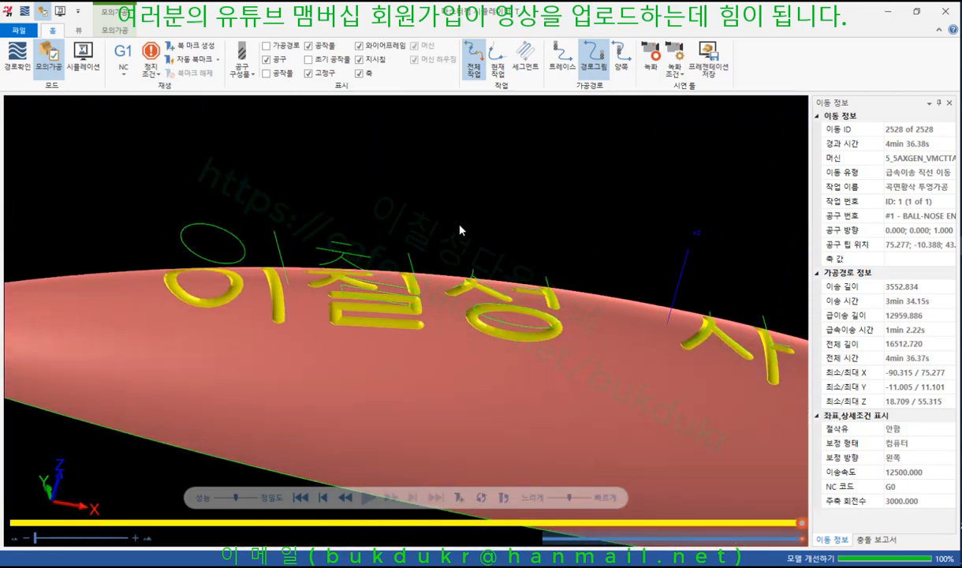
# Step: Display the toolpath again and examine the stacked passes above the surface over the first syllables, circling them on screen
pyautogui.click(266, 46)
pyautogui.scroll(5, 192, 201)
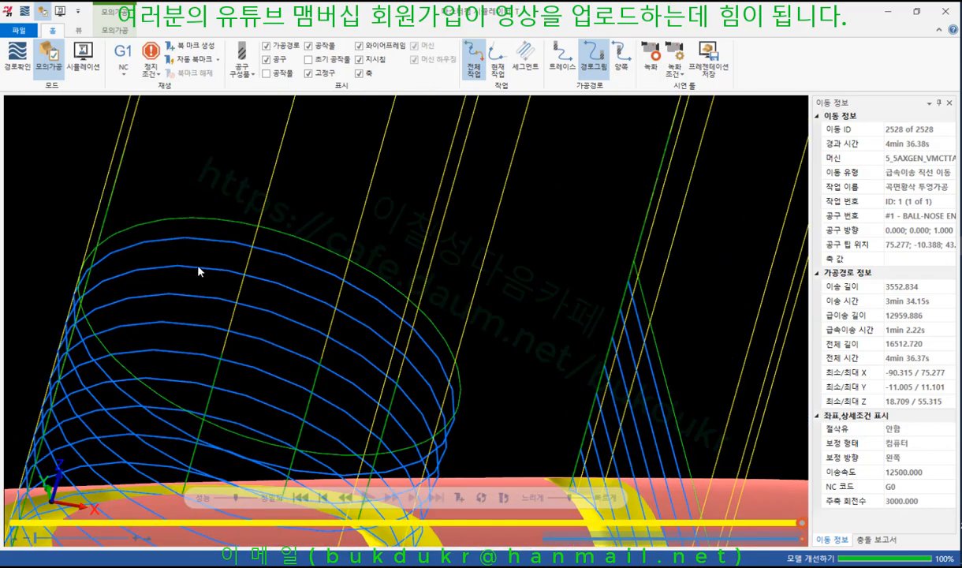
pyautogui.scroll(-5, 306, 228)
pyautogui.moveTo(307, 227); pyautogui.dragTo(314, 240, button='middle')
pyautogui.scroll(4, 315, 241)
pyautogui.scroll(-3, 313, 240)
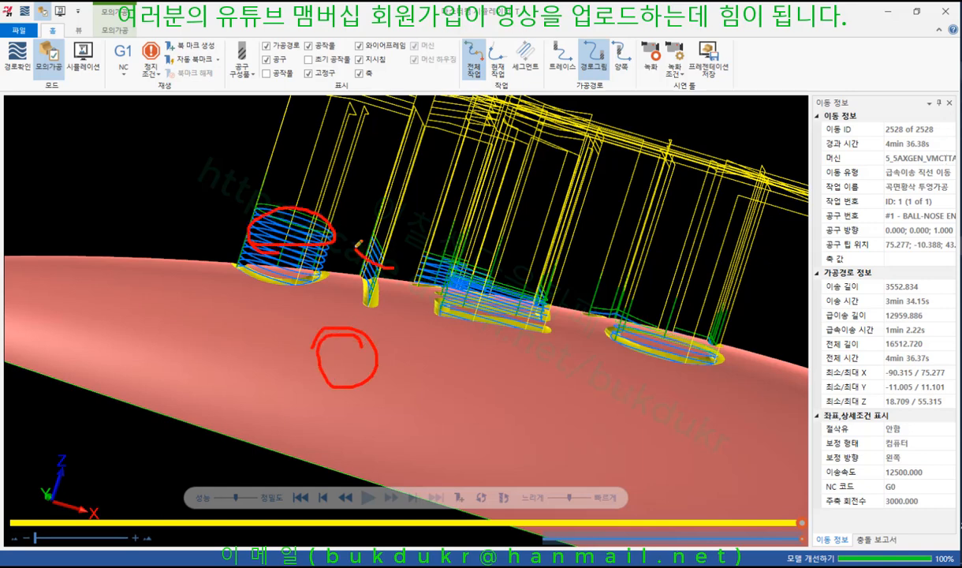
pyautogui.moveTo(694, 300); pyautogui.dragTo(686, 298)
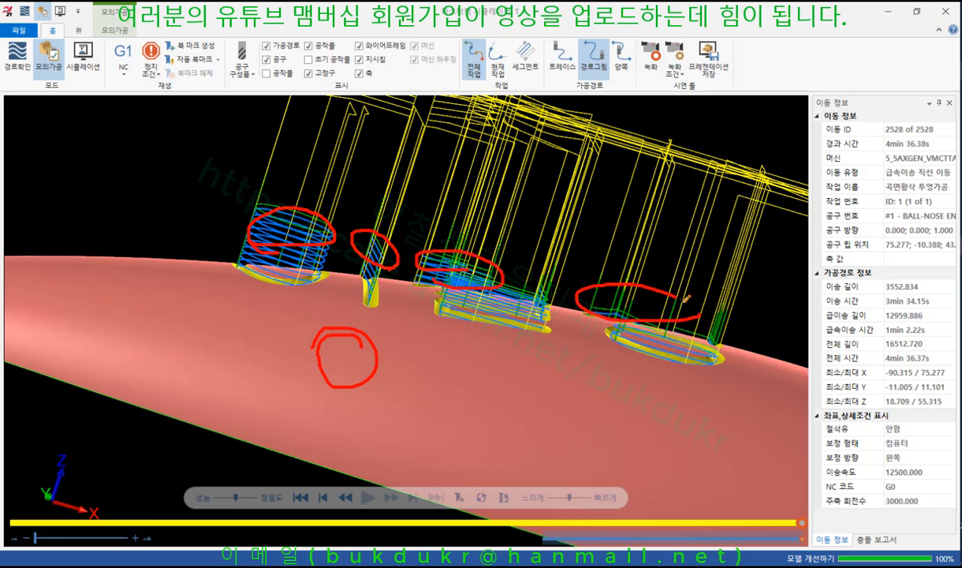
pyautogui.rightClick(574, 222)
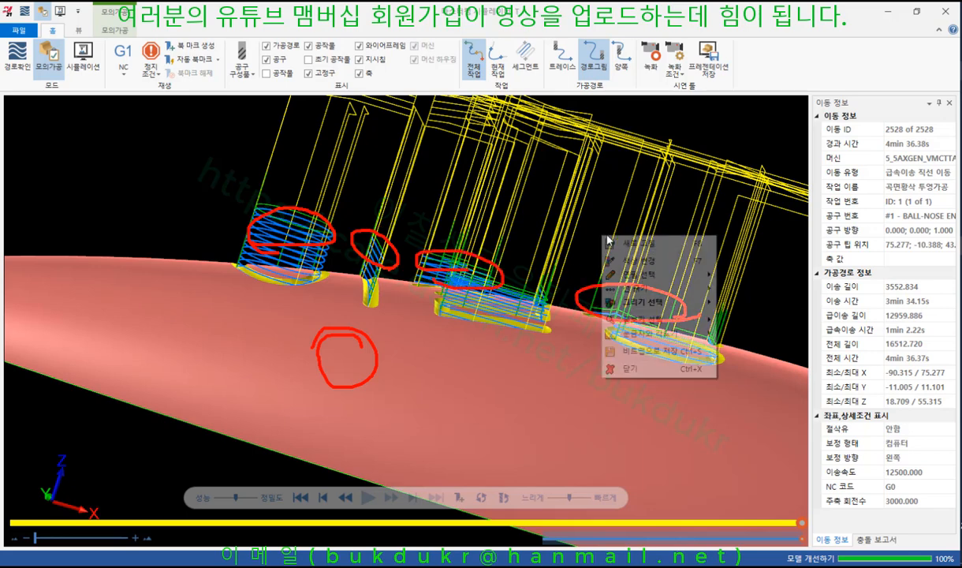
pyautogui.click(627, 352)
# Step: Examine the cutting passes and retract moves across the whole lettering from several angles
pyautogui.moveTo(351, 279); pyautogui.dragTo(527, 320, button='middle')
pyautogui.scroll(4, 455, 328)
pyautogui.scroll(-3, 563, 342)
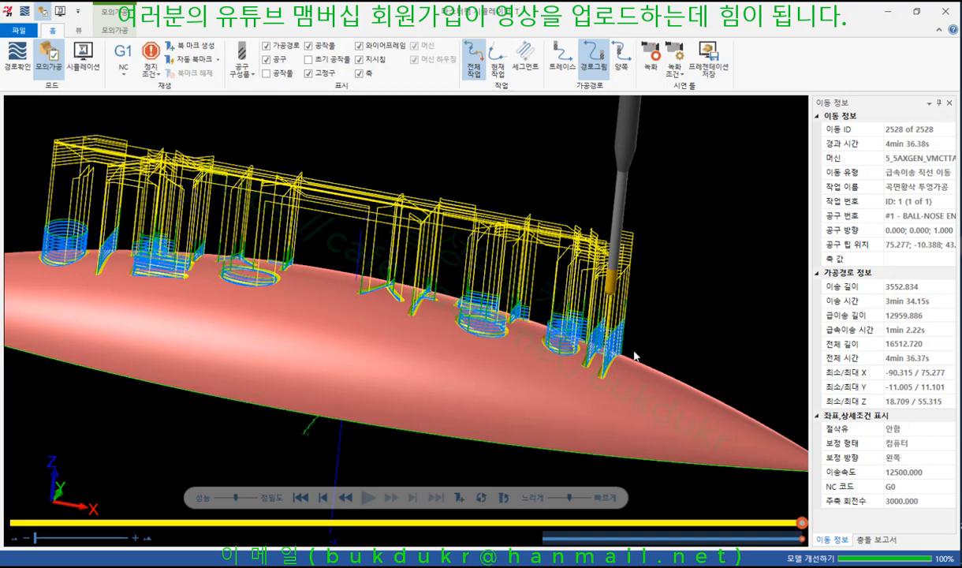
pyautogui.scroll(-3, 631, 290)
pyautogui.scroll(5, 570, 220)
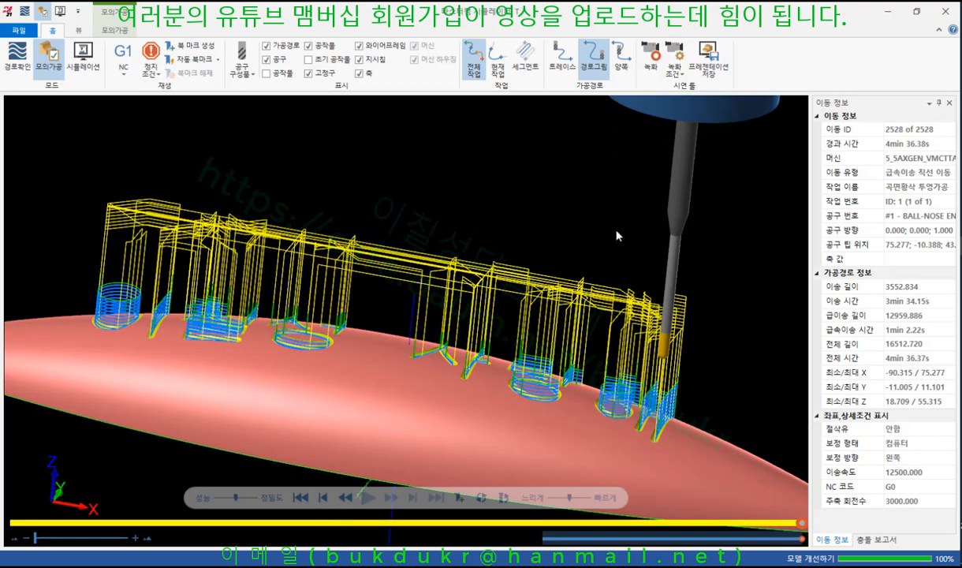
pyautogui.scroll(-2, 522, 260)
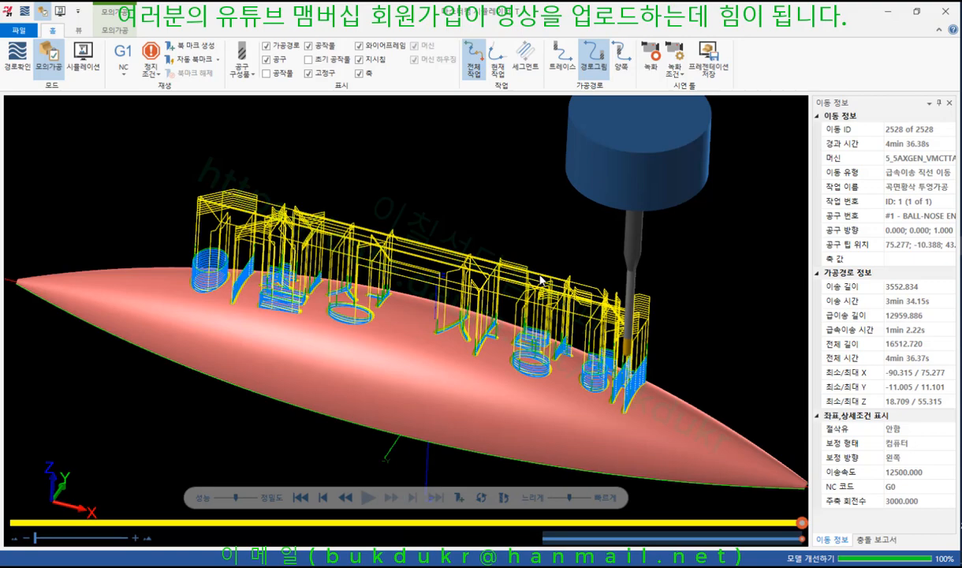
pyautogui.scroll(5, 182, 300)
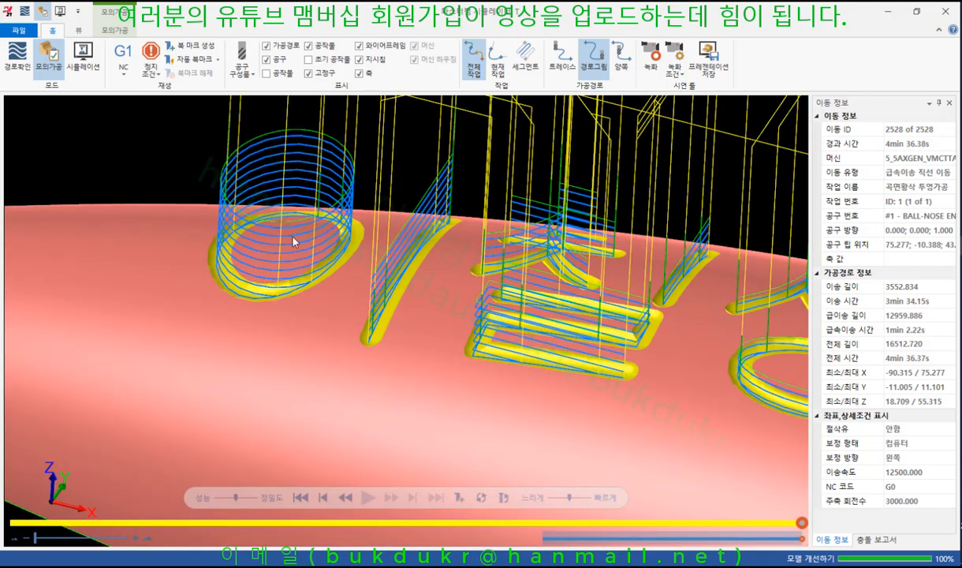
pyautogui.scroll(-5, 214, 219)
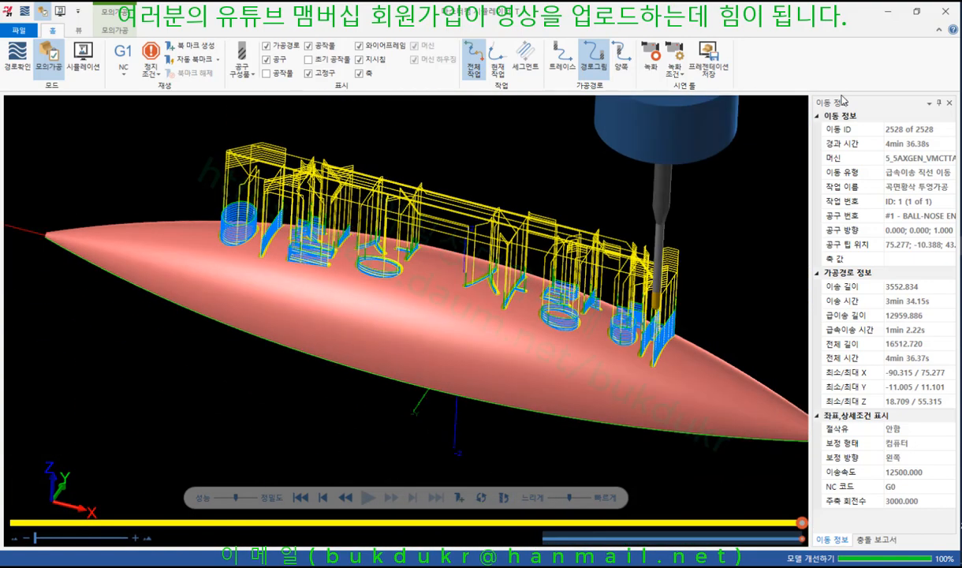
# Step: Return to the model, hide the roughing toolpath and start a 3D finishing Projection (정삭 투영) toolpath
pyautogui.click(890, 11)
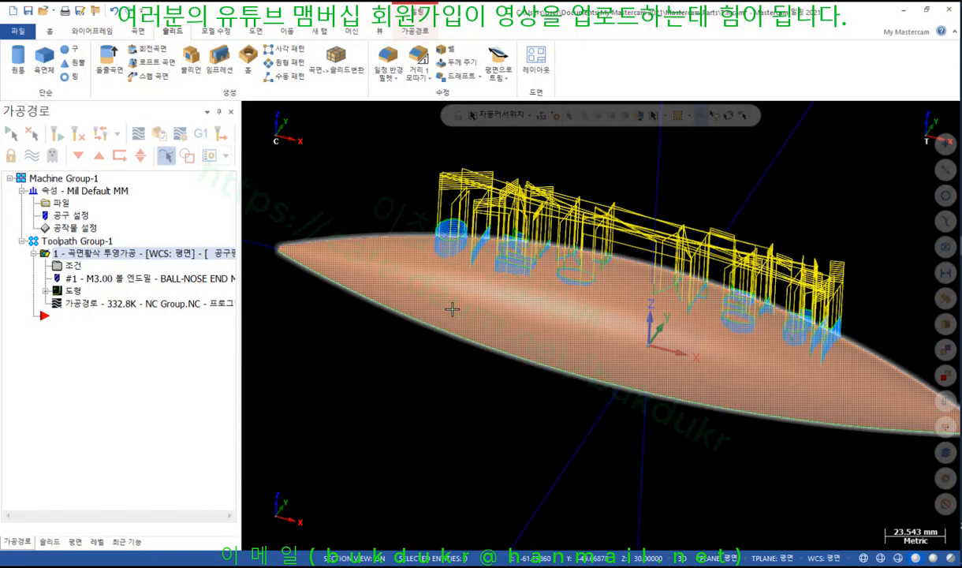
pyautogui.click(32, 155)
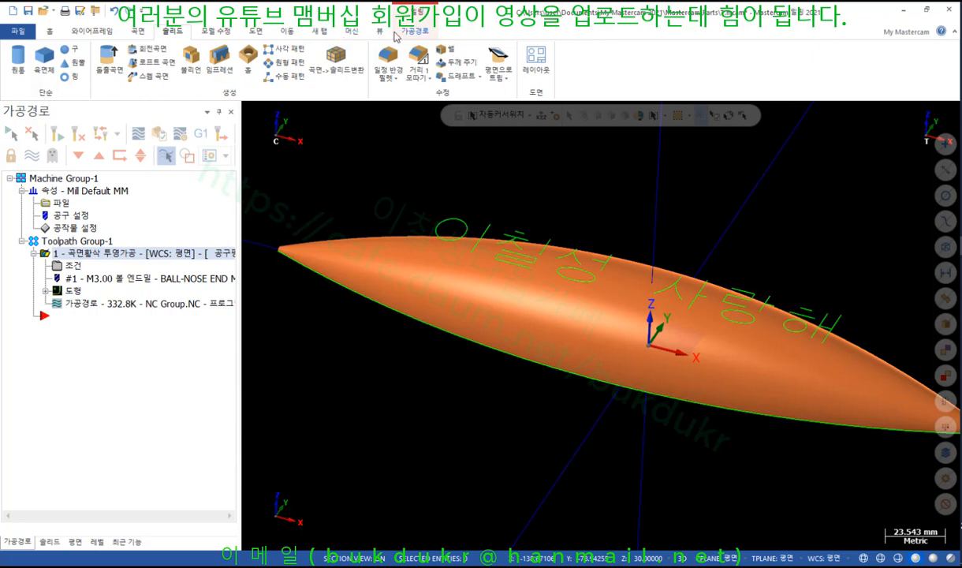
pyautogui.click(404, 33)
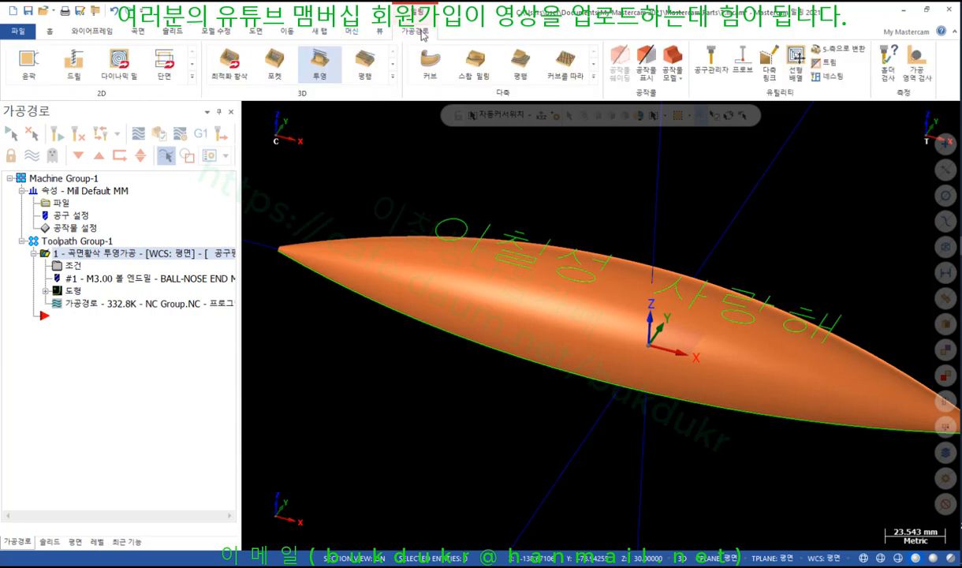
pyautogui.click(392, 77)
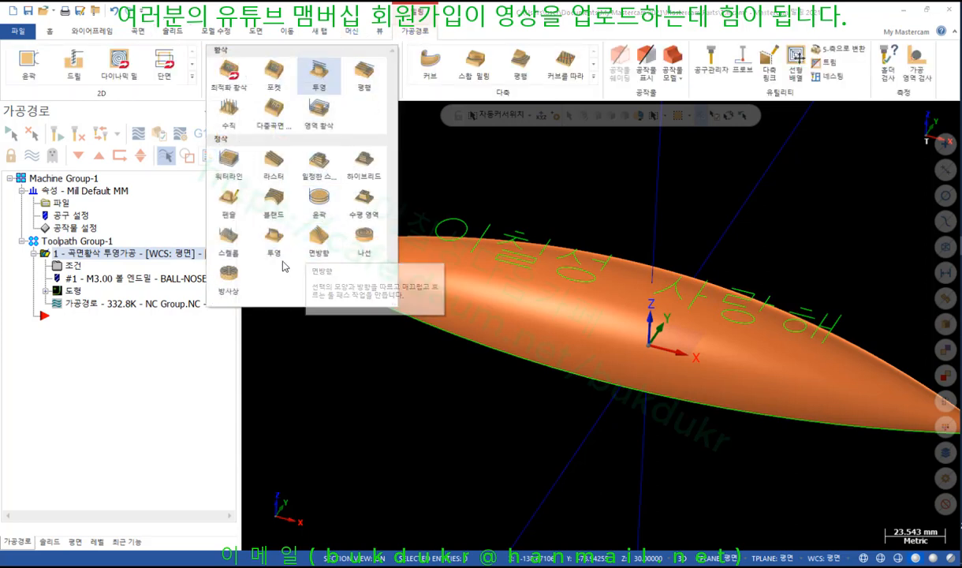
pyautogui.click(281, 251)
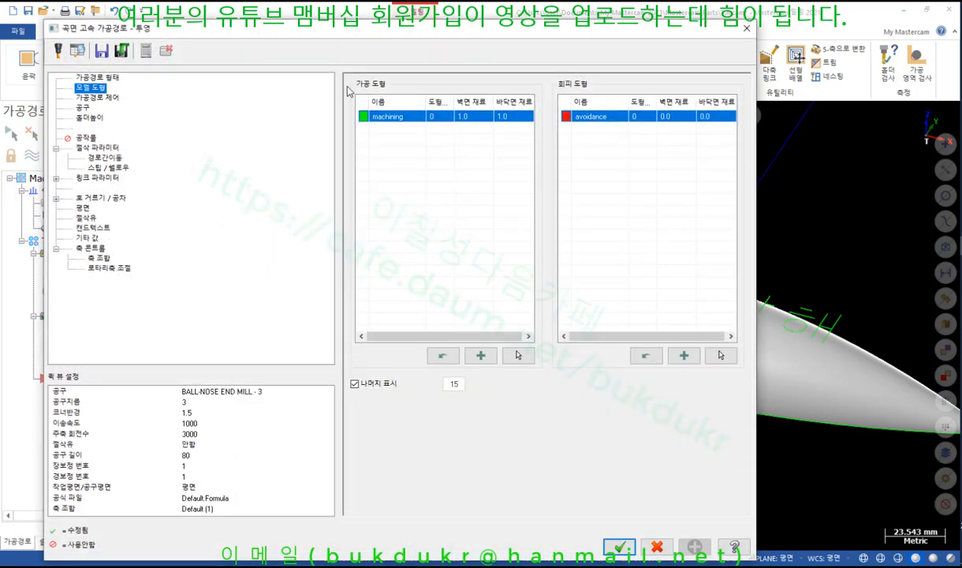
# Step: Set the machining geometry's wall and floor stock to -0.5 and select the revolved surface as the machining geometry
pyautogui.click(468, 117)
pyautogui.press('BackSpace')
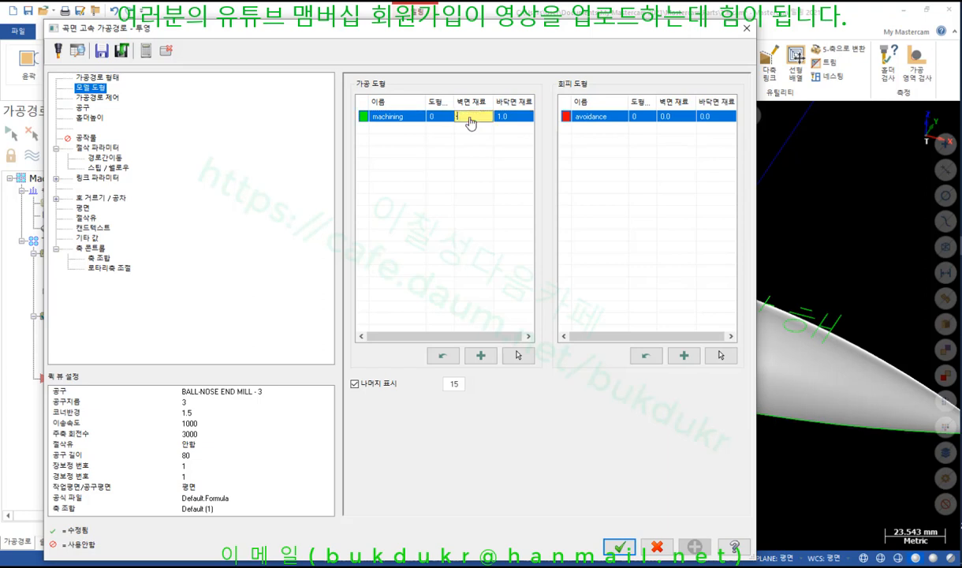
pyautogui.click(502, 116)
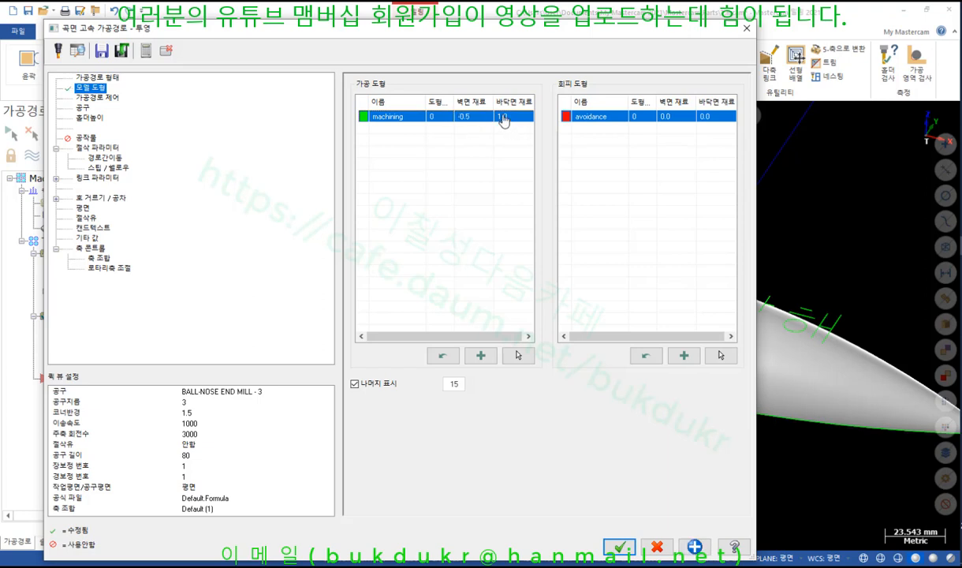
pyautogui.click(505, 117)
pyautogui.press('BackSpace')
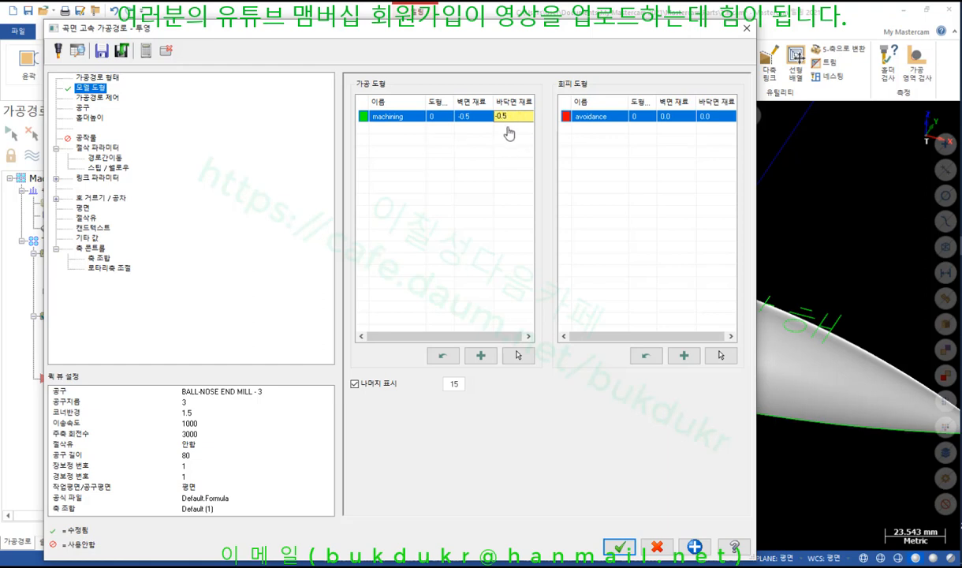
pyautogui.click(518, 355)
pyautogui.click(568, 326)
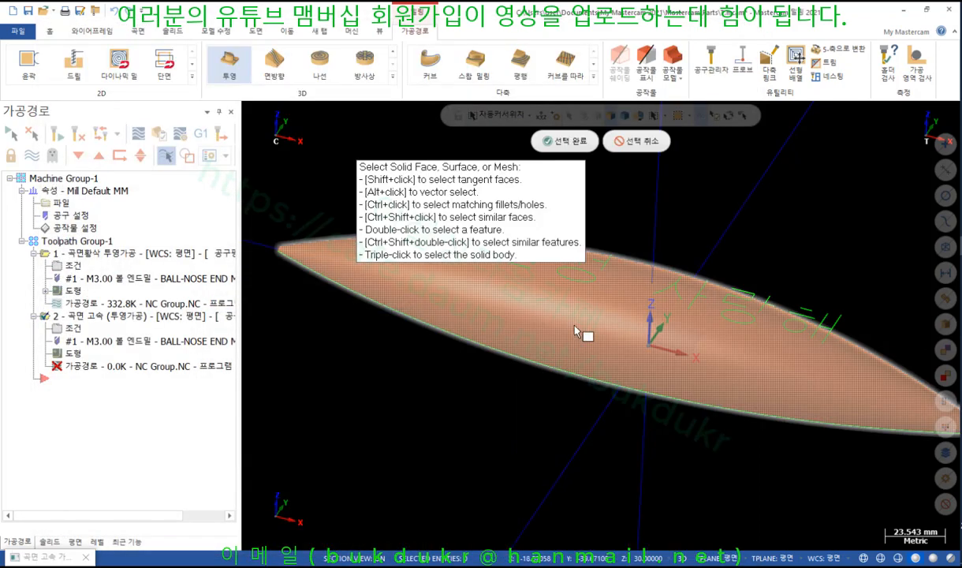
pyautogui.click(595, 142)
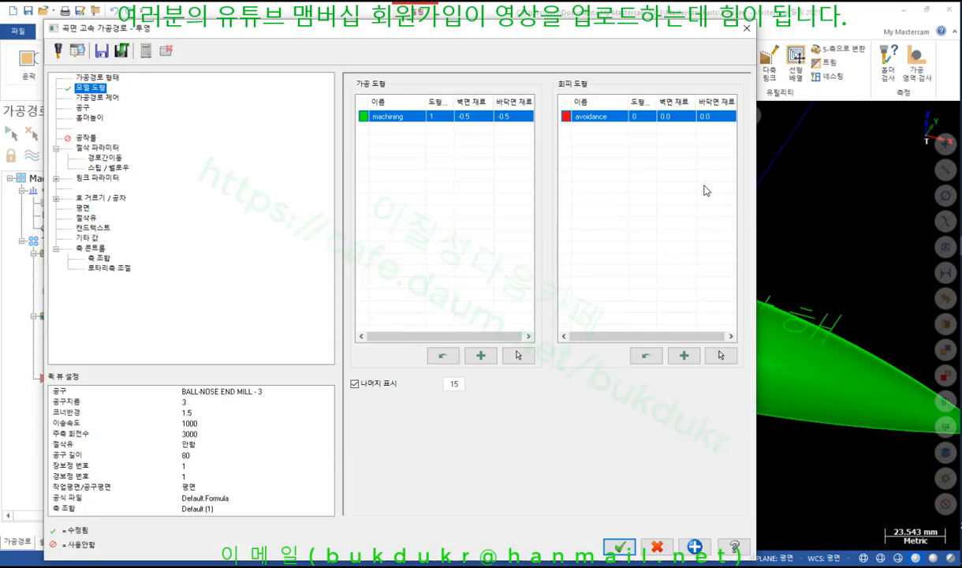
# Step: Window-select all the lettering chains as the projection curves (커브도형) in the toolpath control settings
pyautogui.click(109, 99)
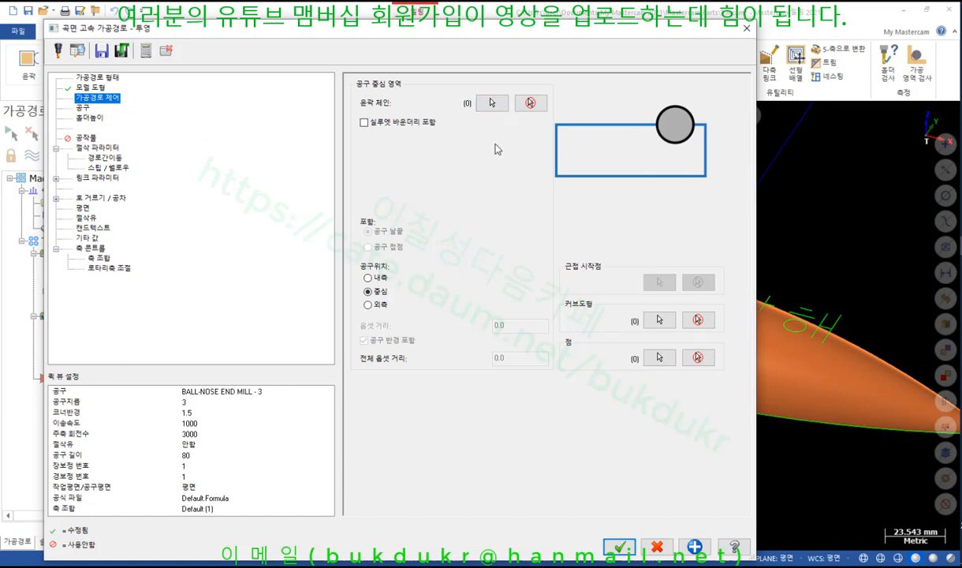
pyautogui.click(660, 320)
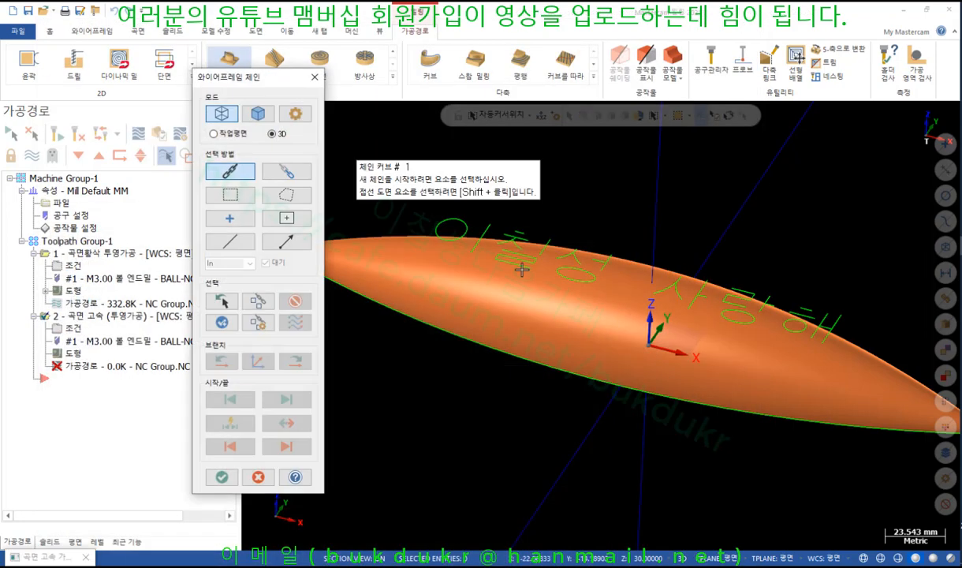
pyautogui.click(229, 194)
pyautogui.moveTo(416, 200); pyautogui.dragTo(828, 348)
pyautogui.click(471, 246)
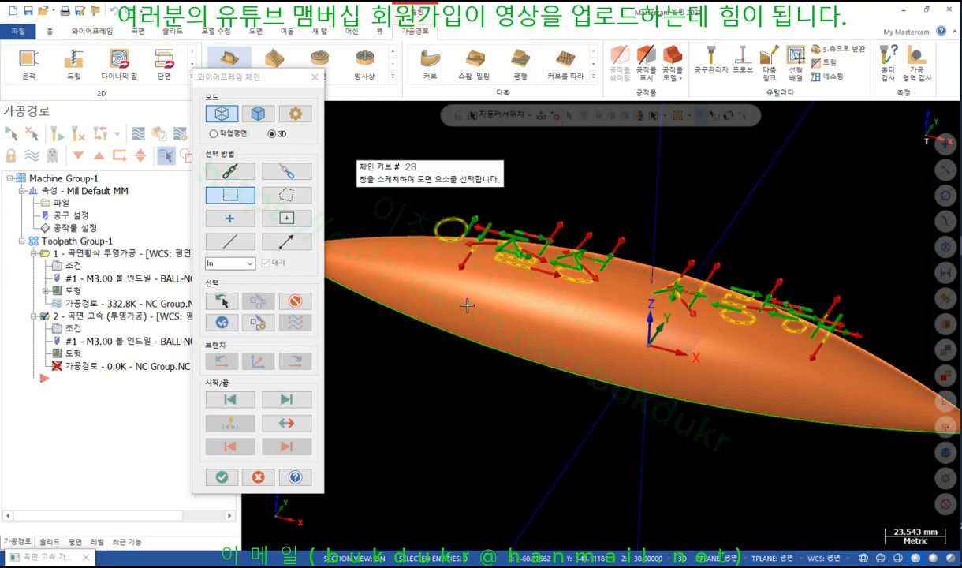
pyautogui.click(221, 476)
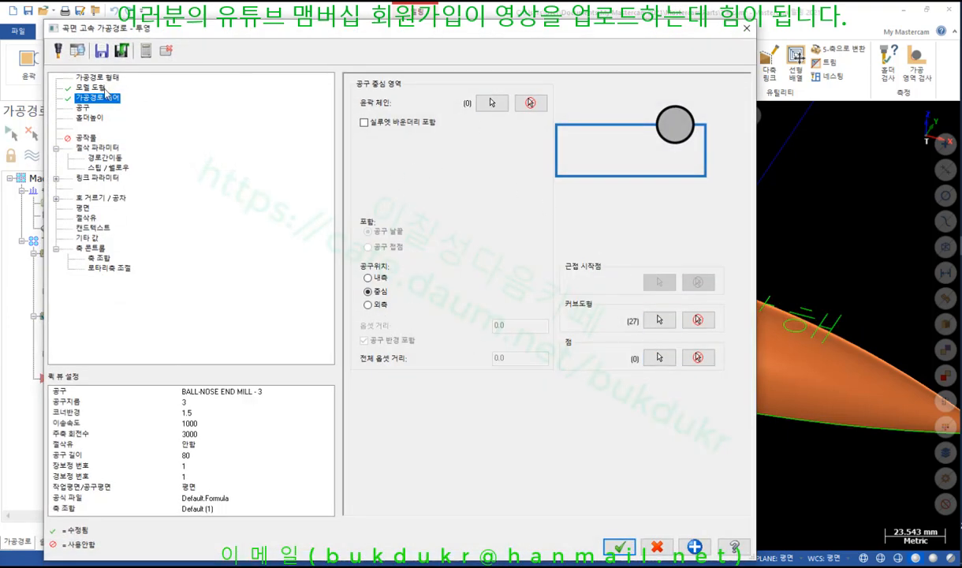
# Step: Edit the number of depth cuts with a step (스텝방법) of 0 in the cut parameters and open the transition (경로간이동) settings
pyautogui.click(84, 108)
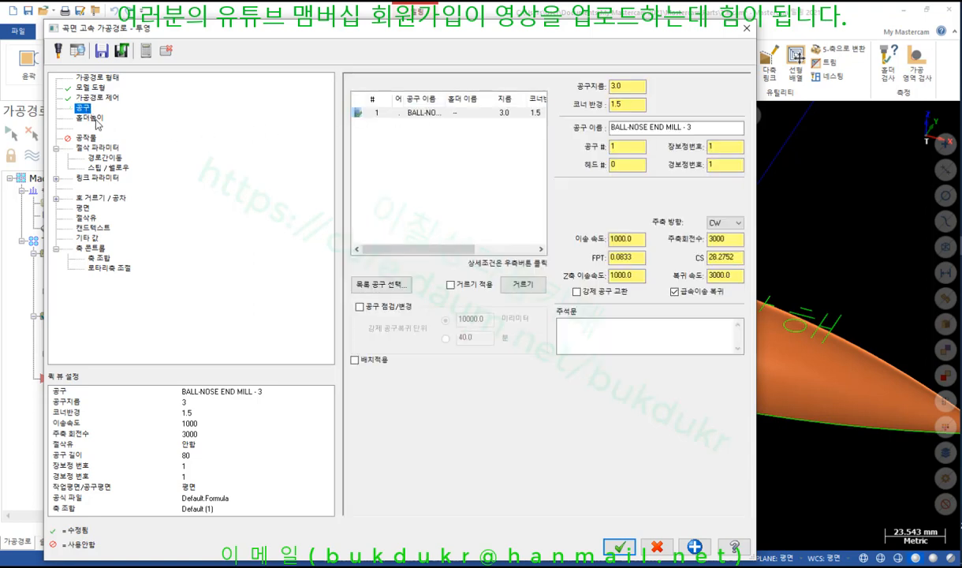
pyautogui.click(98, 148)
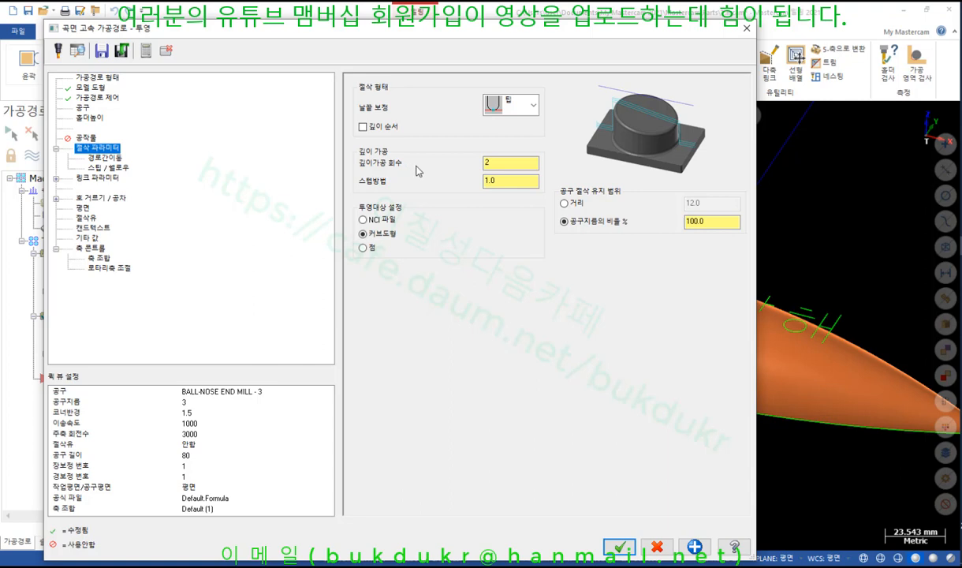
pyautogui.doubleClick(493, 163)
pyautogui.press('Tab')
pyautogui.write('0')
pyautogui.click(112, 158)
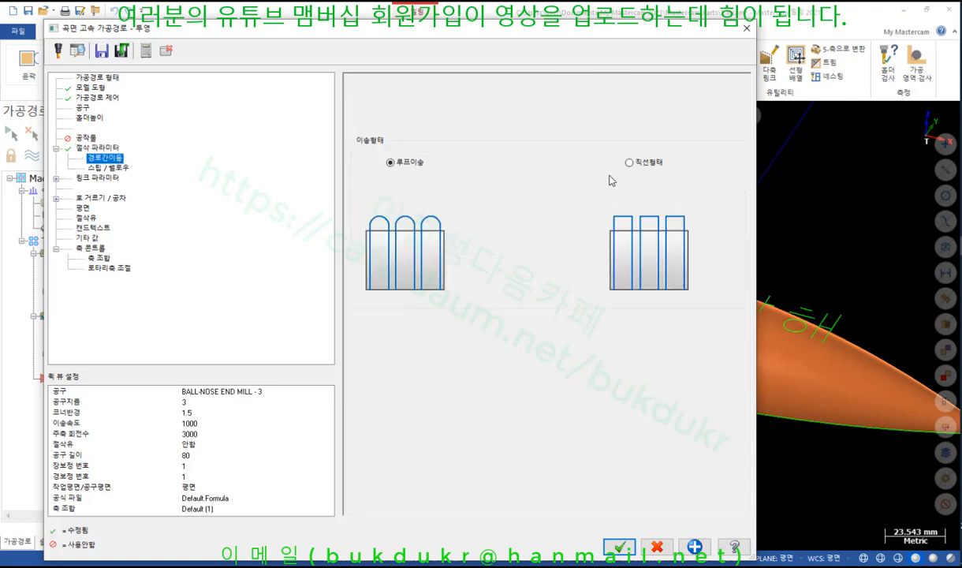
# Step: In the linking parameters (링크 파라미터), set the horizontal arc entry and exit and the vertical arc entry and exit to 0
pyautogui.click(110, 169)
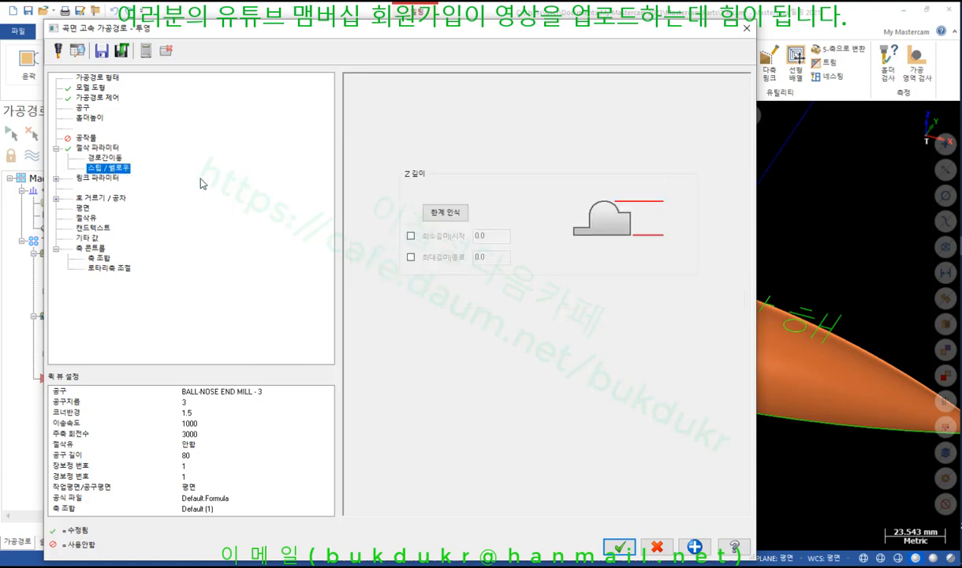
pyautogui.click(97, 178)
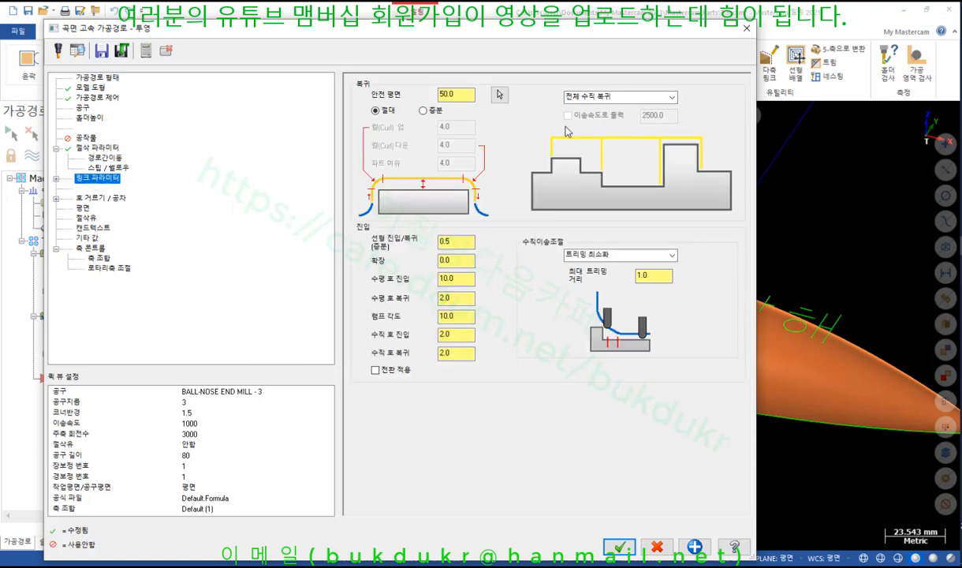
pyautogui.click(627, 98)
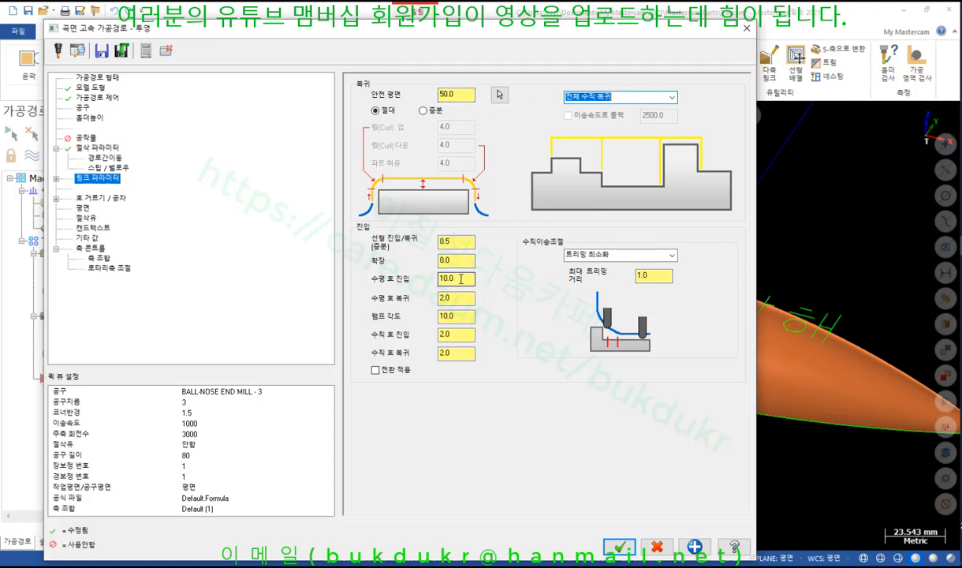
pyautogui.moveTo(462, 278); pyautogui.dragTo(400, 284)
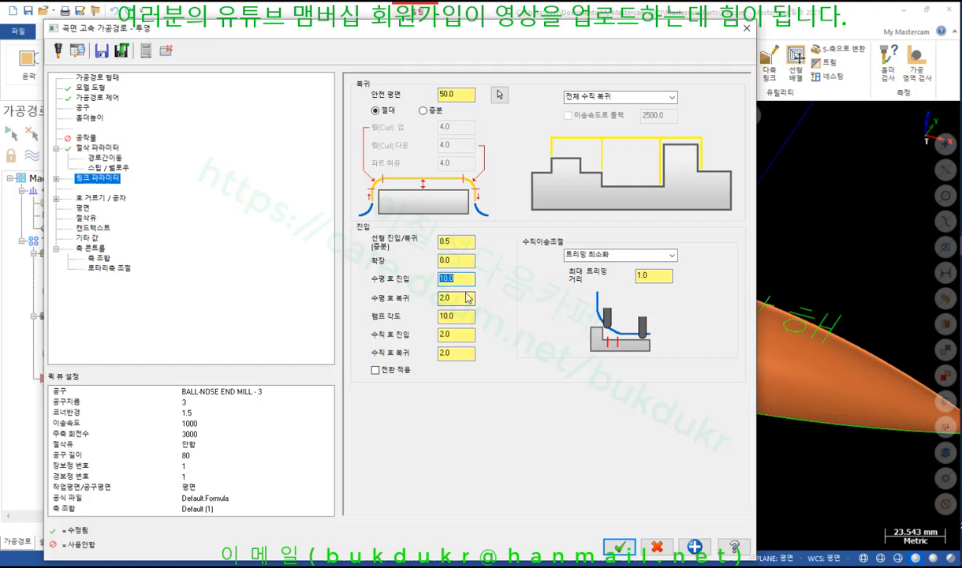
pyautogui.write('0')
pyautogui.moveTo(468, 297); pyautogui.dragTo(417, 296)
pyautogui.write('0')
pyautogui.moveTo(462, 335); pyautogui.dragTo(392, 339)
pyautogui.write('0')
pyautogui.moveTo(455, 352); pyautogui.dragTo(436, 353)
pyautogui.write('0')
pyautogui.click(458, 319)
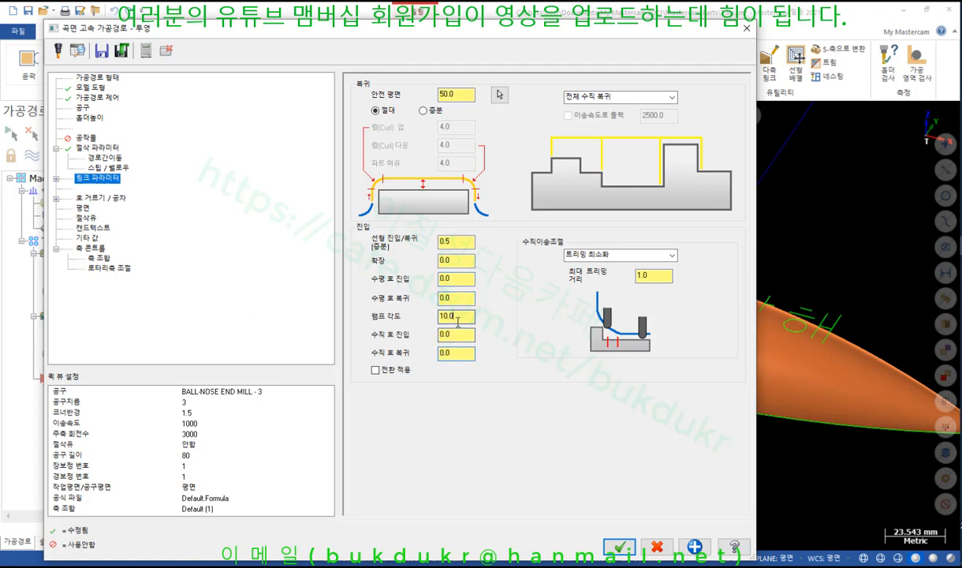
# Step: Set the vertical feed fitting (수직이송조절) to 전체 경로 가공 and generate the finishing projection toolpath
pyautogui.click(606, 256)
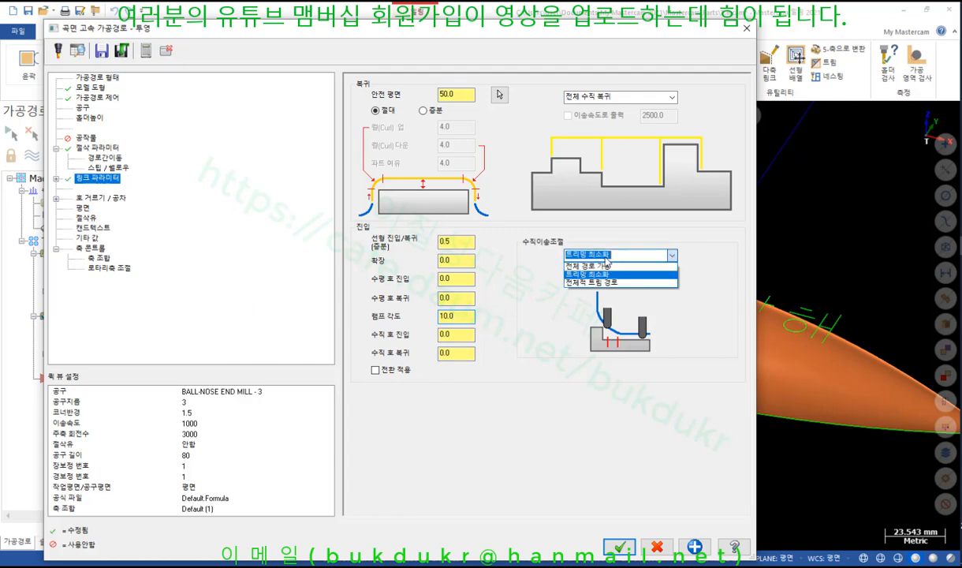
pyautogui.click(606, 266)
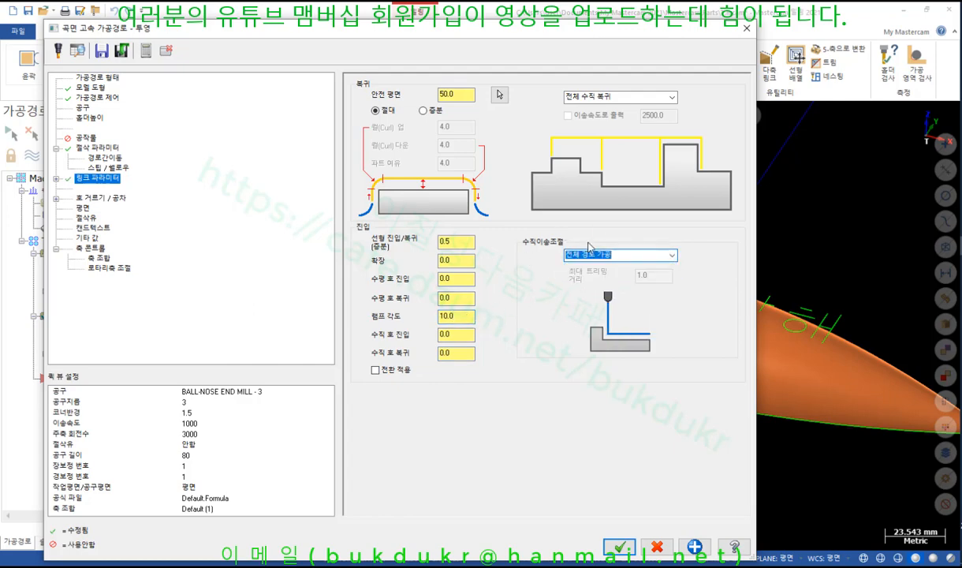
pyautogui.click(619, 547)
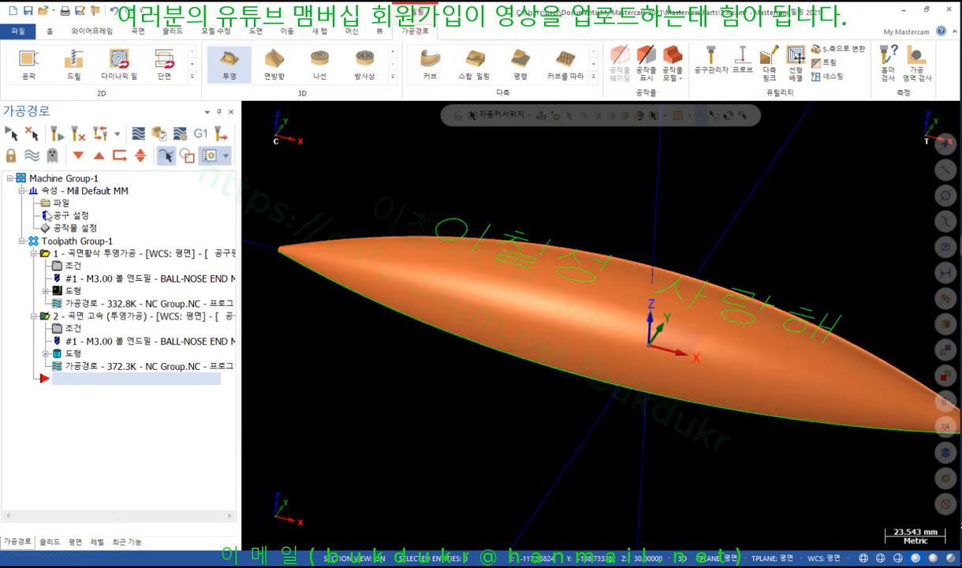
# Step: Display the finishing toolpath, turn off surface shading, and examine the layered depth passes and the plunge and retract moves at the lettering
pyautogui.click(31, 156)
pyautogui.scroll(5, 468, 270)
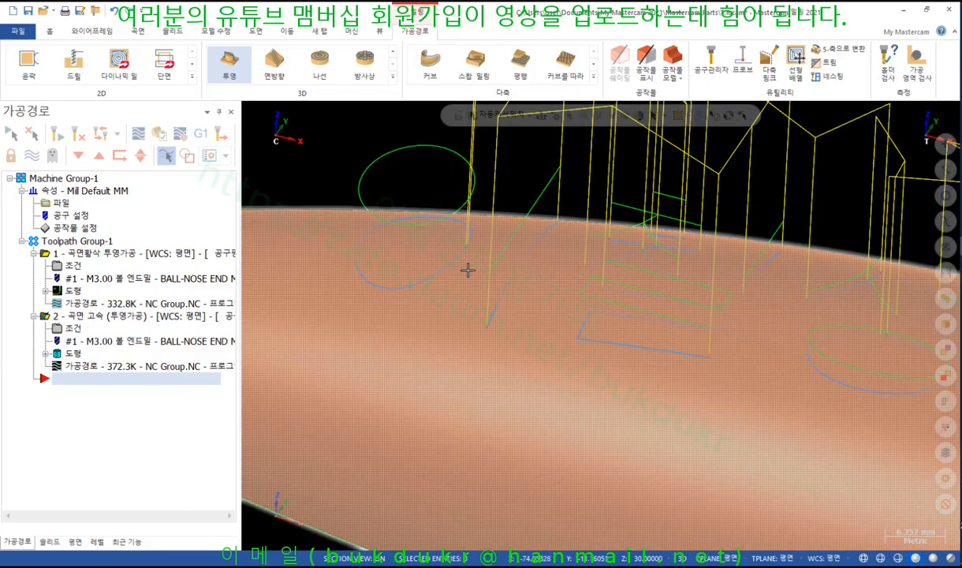
pyautogui.moveTo(468, 270); pyautogui.dragTo(669, 250, button='middle')
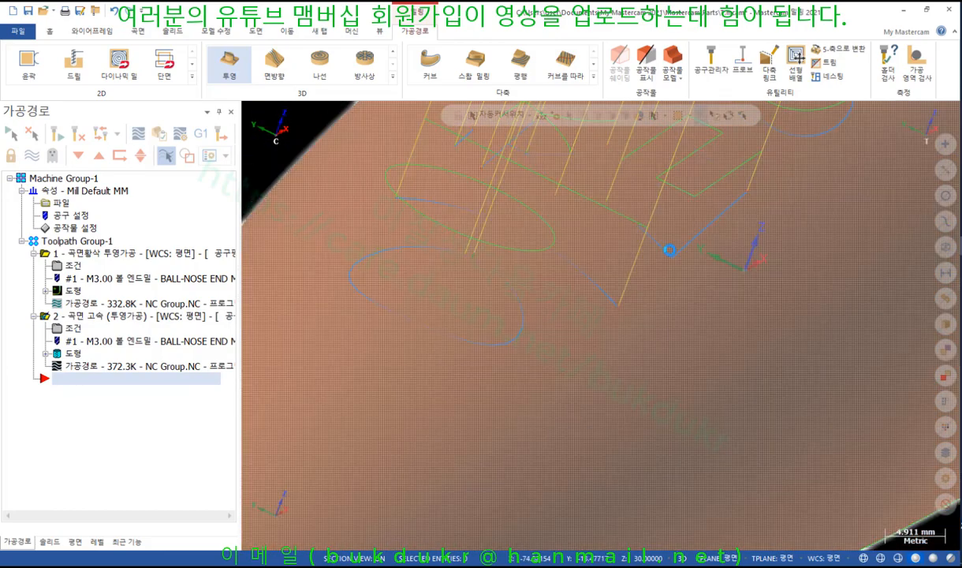
pyautogui.hotkey('alt', 's')
pyautogui.moveTo(548, 262)
pyautogui.mouseDown(button='middle')
pyautogui.moveTo(538, 238)
pyautogui.moveTo(571, 277)
pyautogui.moveTo(653, 439)
pyautogui.moveTo(547, 304)
pyautogui.moveTo(524, 294)
pyautogui.moveTo(544, 293)
pyautogui.mouseUp(button='middle')
pyautogui.scroll(4, 664, 385)
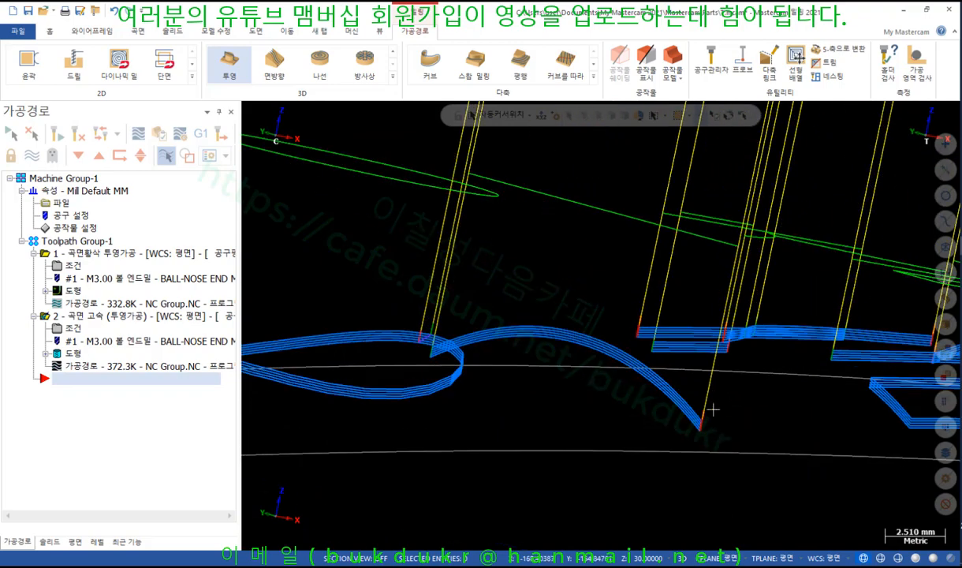
pyautogui.scroll(8, 712, 409)
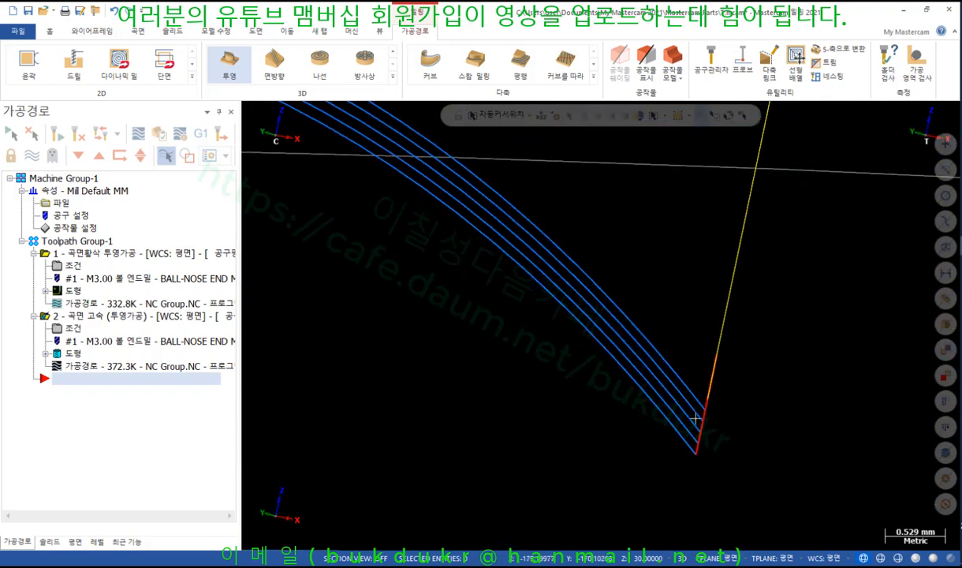
pyautogui.scroll(-8, 696, 419)
pyautogui.moveTo(629, 280); pyautogui.dragTo(537, 300, button='middle')
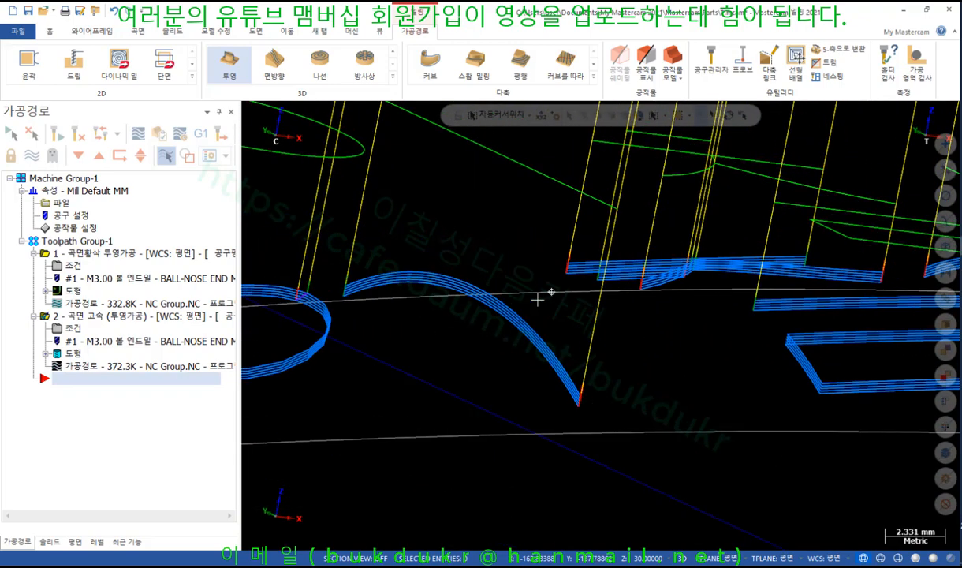
# Step: Display the toolpath of operation 1, the surface rough projection, and examine its stacked depth passes
pyautogui.scroll(-2, 711, 360)
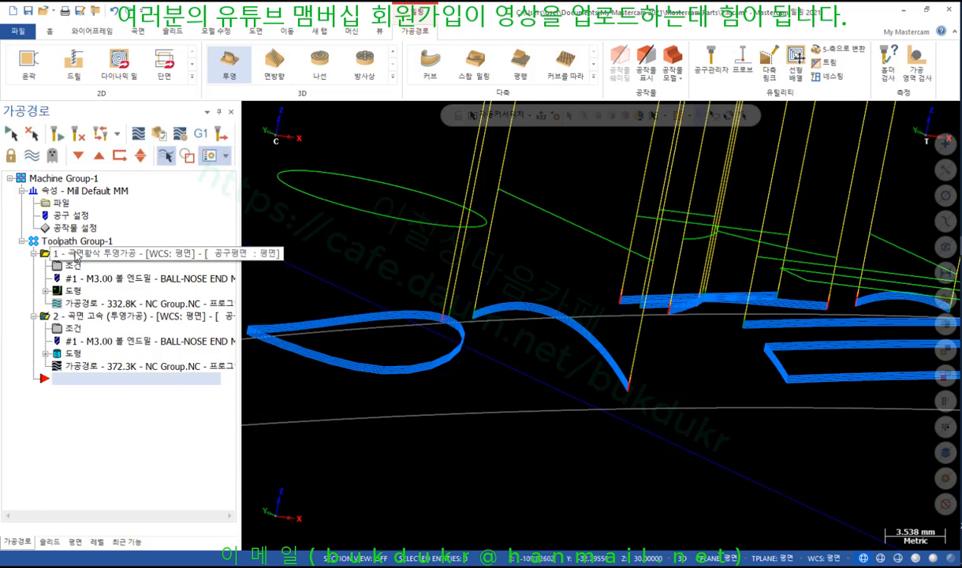
pyautogui.click(77, 257)
pyautogui.scroll(-2, 773, 263)
pyautogui.moveTo(774, 259); pyautogui.dragTo(733, 249, button='middle')
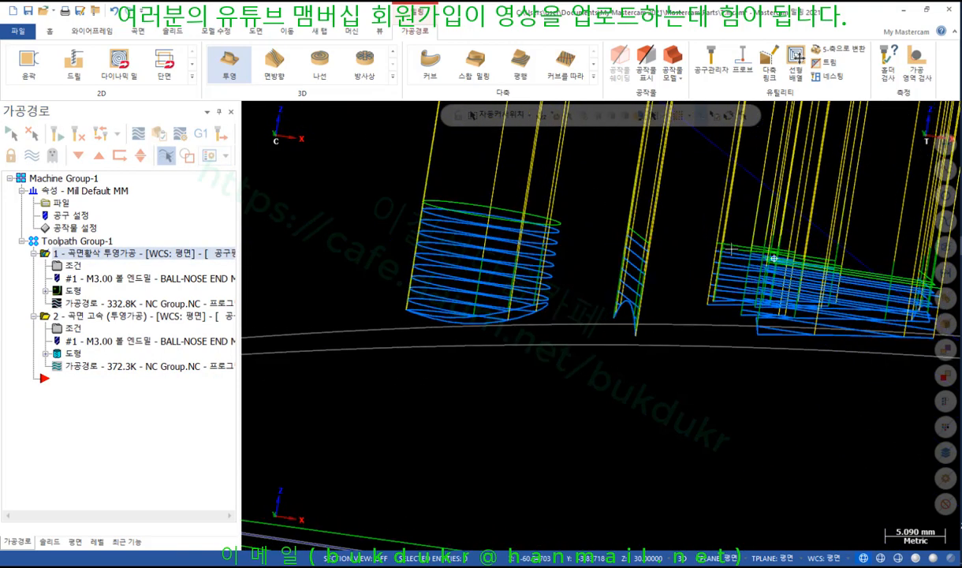
pyautogui.scroll(-4, 398, 244)
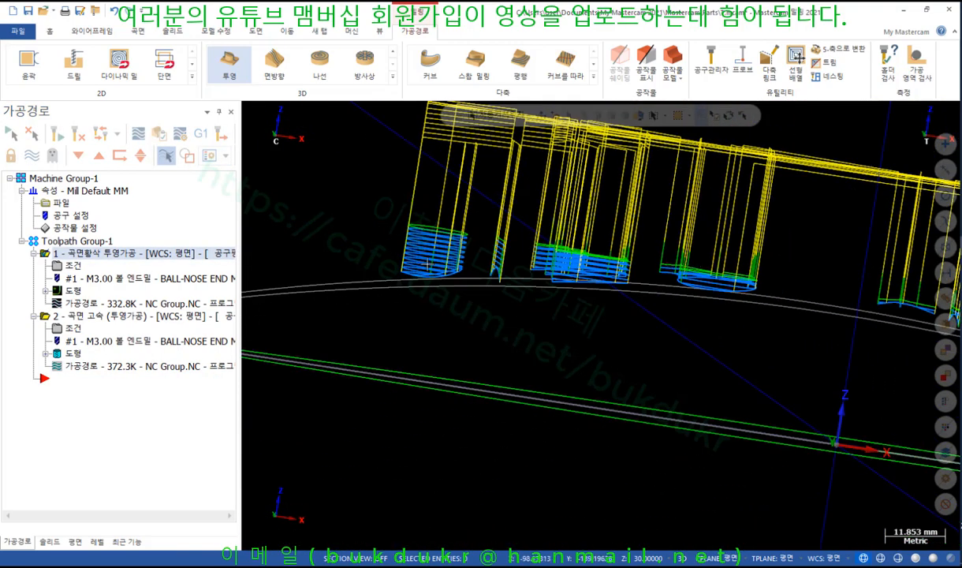
pyautogui.scroll(7, 427, 265)
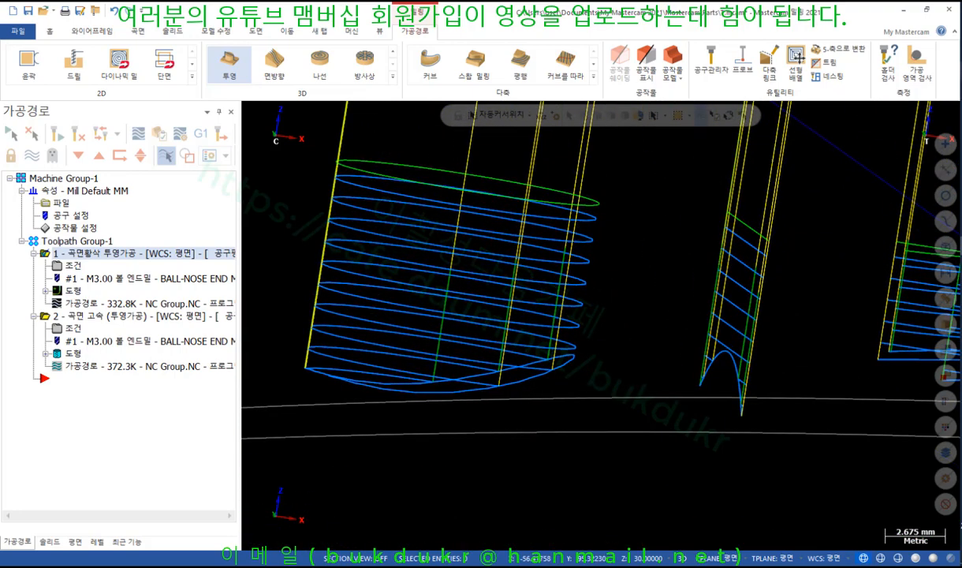
pyautogui.moveTo(562, 209); pyautogui.dragTo(544, 347)
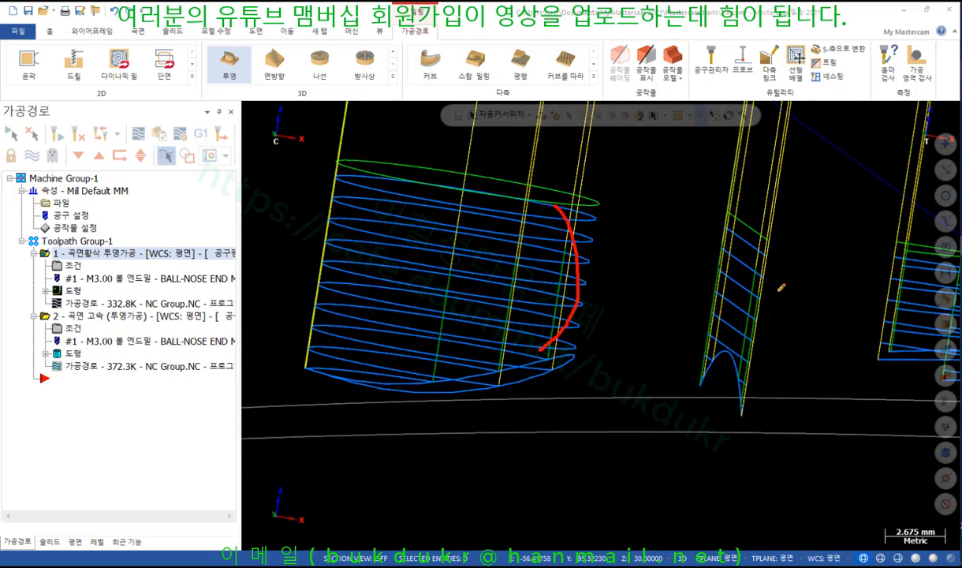
pyautogui.moveTo(764, 252); pyautogui.dragTo(759, 327)
pyautogui.rightClick(653, 246)
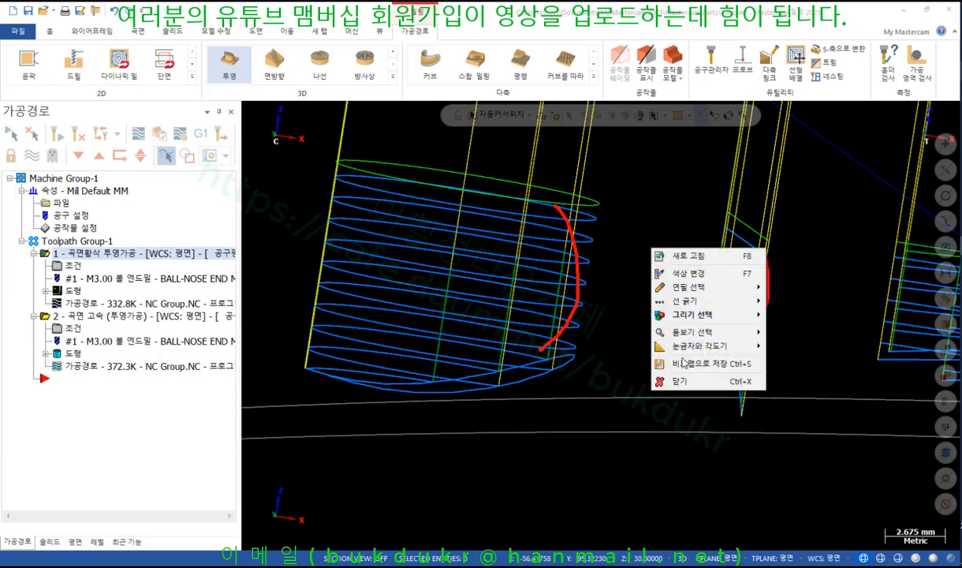
pyautogui.click(684, 382)
# Step: Display the toolpath of operation 2, the high-speed projection, and examine its passes against the part surface
pyautogui.scroll(-3, 443, 251)
pyautogui.scroll(-2, 411, 249)
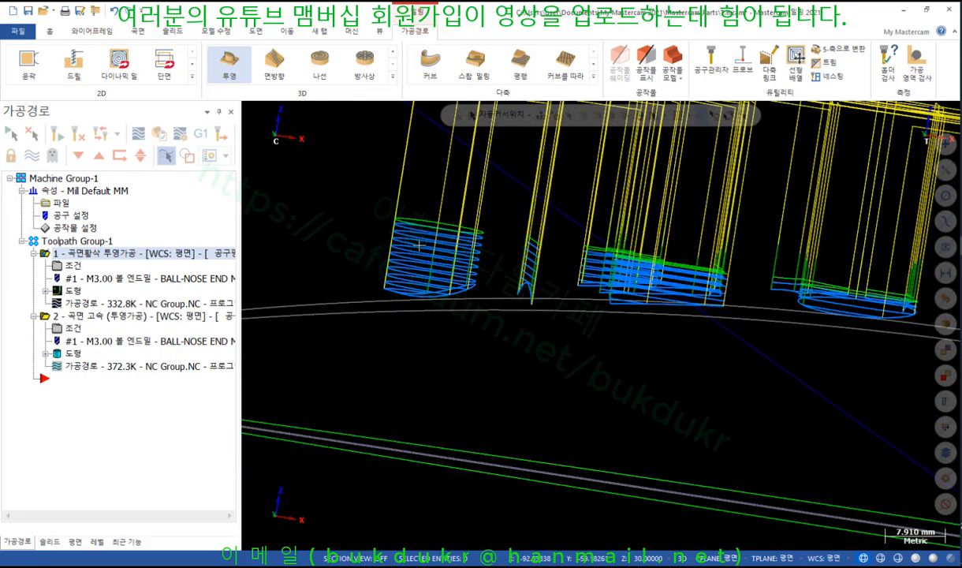
pyautogui.click(191, 313)
pyautogui.scroll(1, 576, 307)
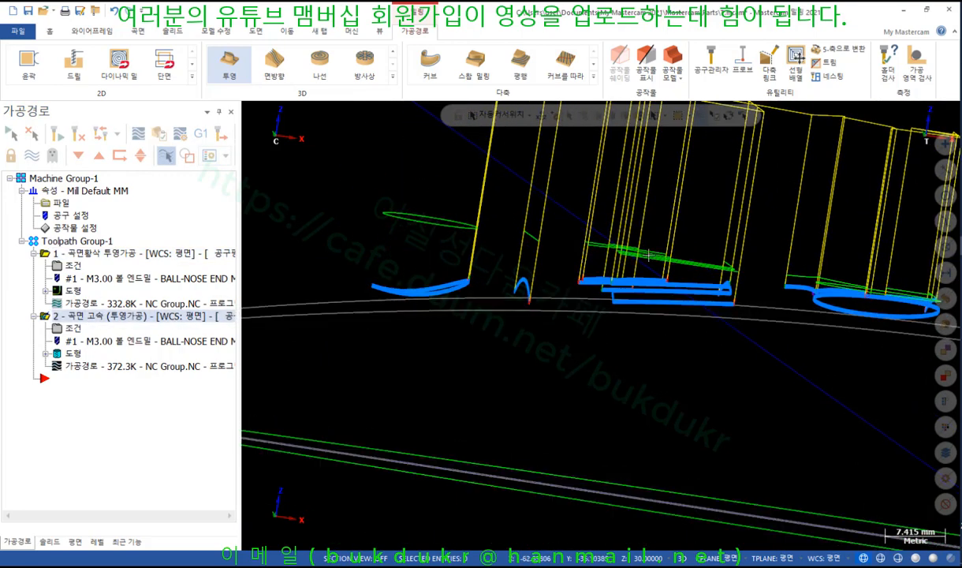
pyautogui.moveTo(576, 308)
pyautogui.mouseDown(button='middle')
pyautogui.moveTo(494, 312)
pyautogui.moveTo(445, 415)
pyautogui.moveTo(505, 355)
pyautogui.moveTo(602, 323)
pyautogui.mouseUp(button='middle')
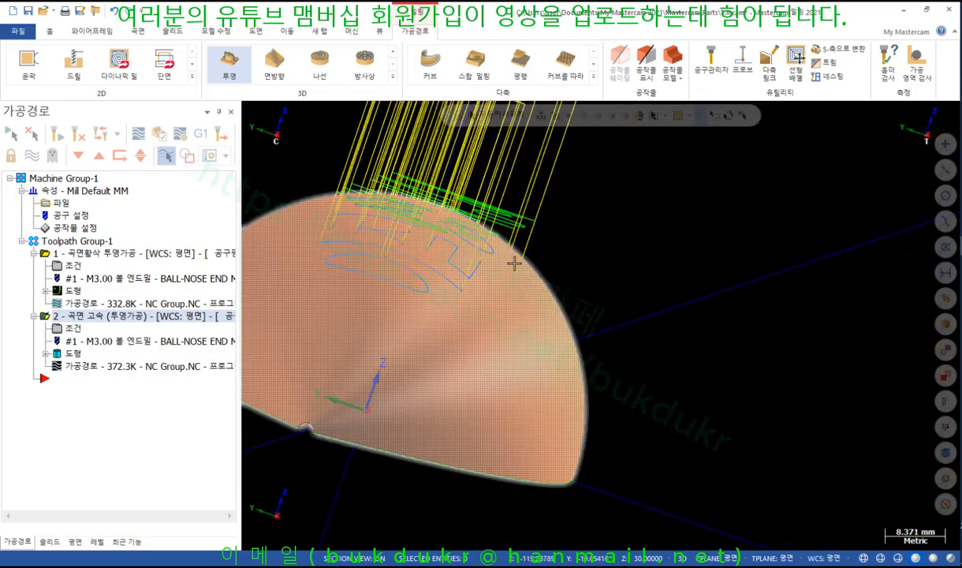
pyautogui.scroll(-2, 602, 340)
pyautogui.scroll(5, 441, 276)
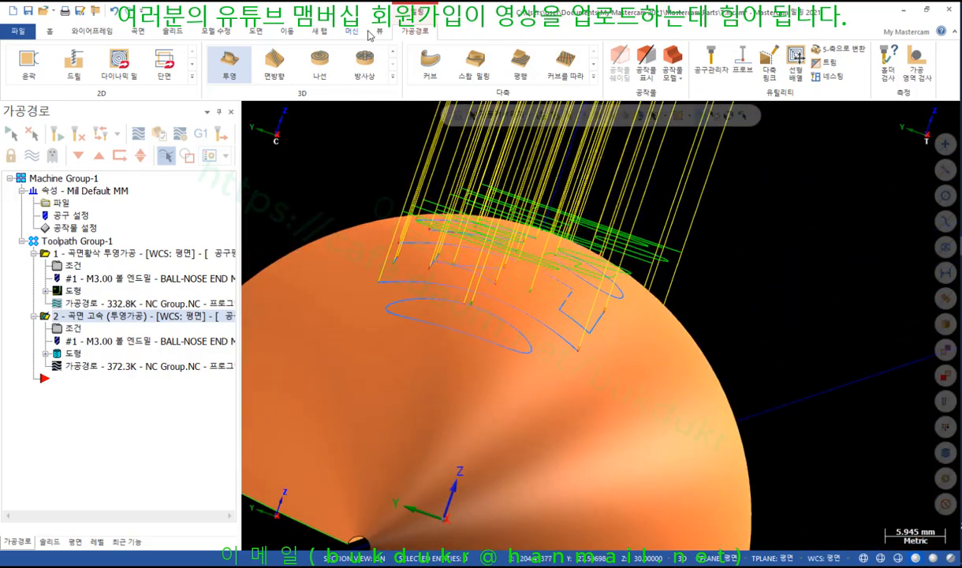
# Step: Make the shaded model translucent and examine the projected depth passes beneath its curved surface
pyautogui.click(377, 31)
pyautogui.click(412, 49)
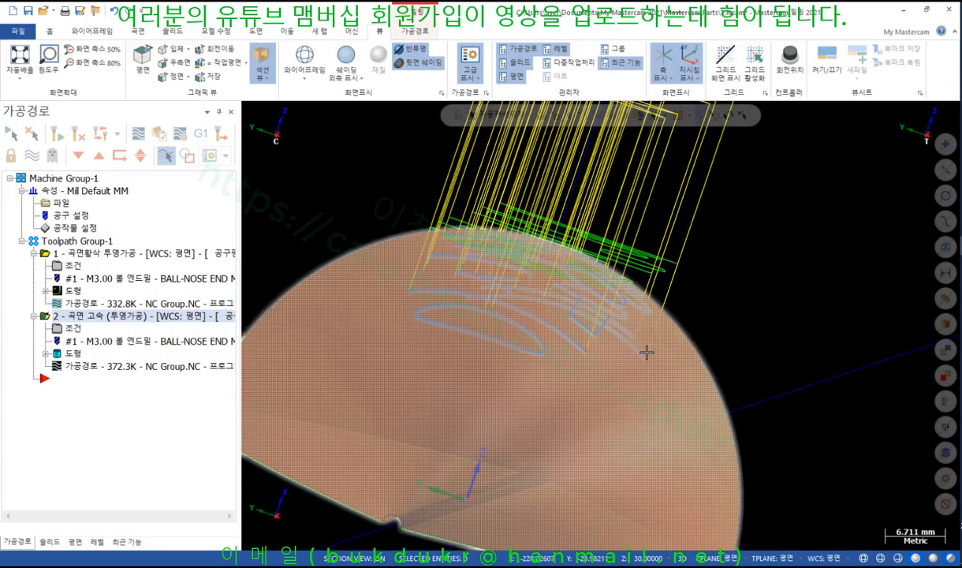
pyautogui.moveTo(647, 353)
pyautogui.mouseDown(button='middle')
pyautogui.moveTo(674, 348)
pyautogui.moveTo(647, 350)
pyautogui.mouseUp(button='middle')
pyautogui.scroll(2, 524, 288)
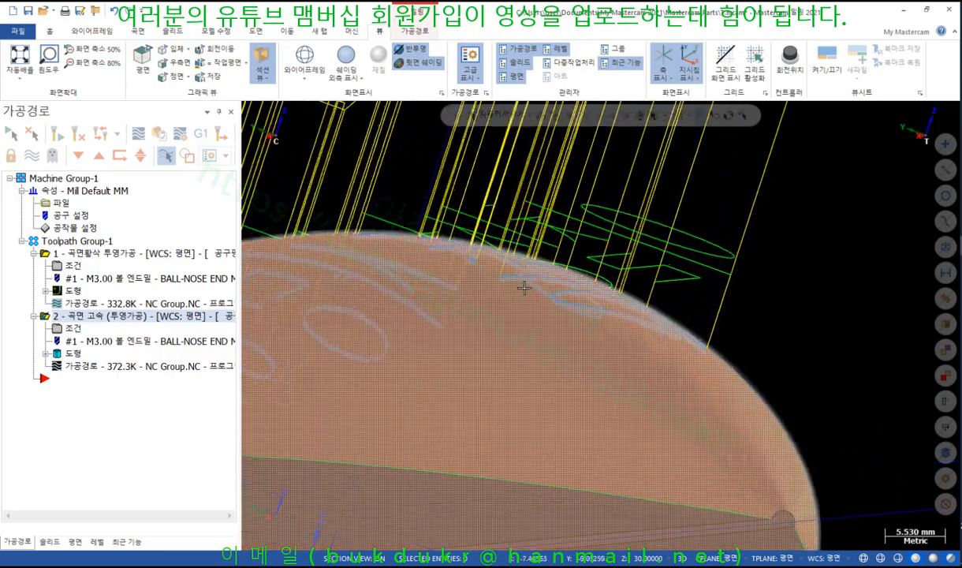
pyautogui.scroll(20, 524, 288)
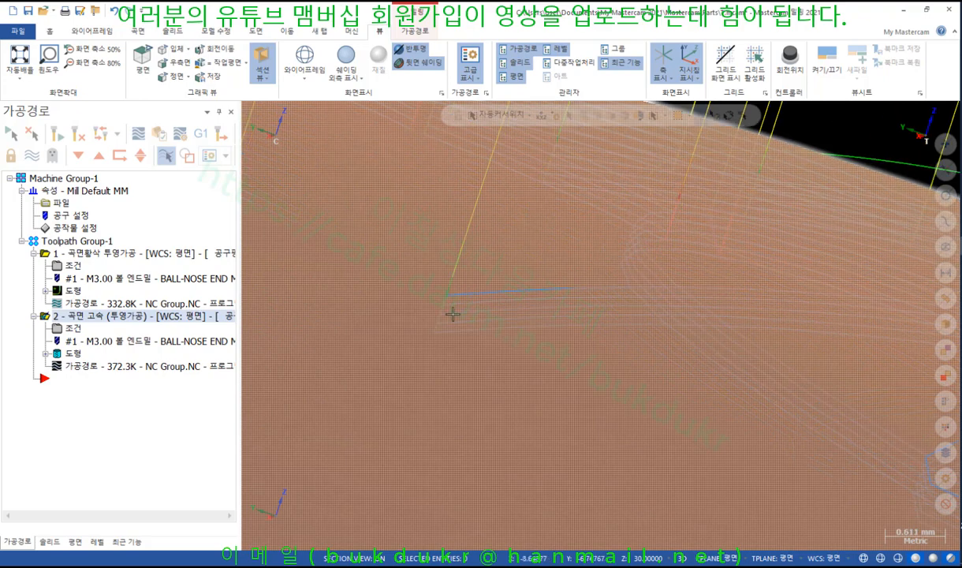
pyautogui.scroll(-15, 553, 310)
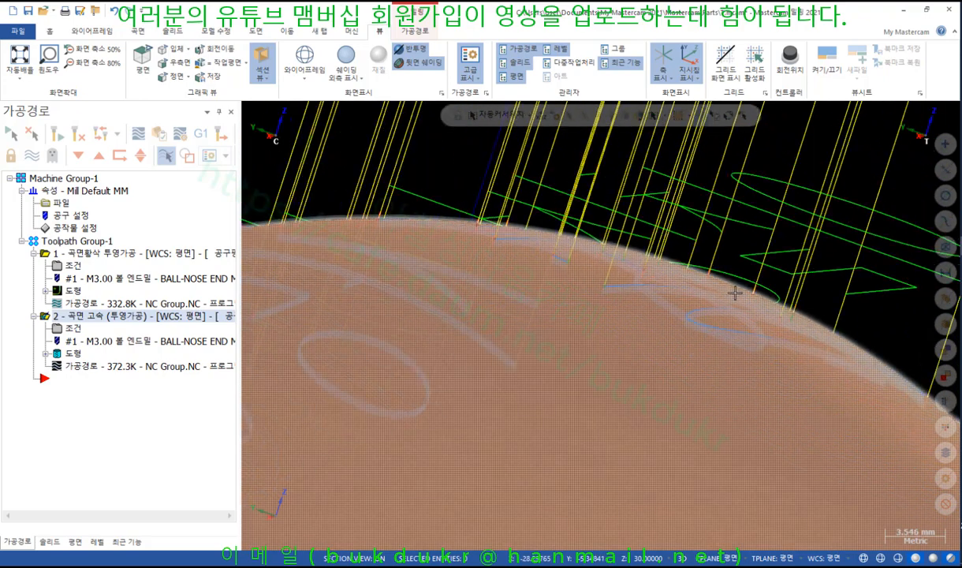
pyautogui.moveTo(632, 301)
pyautogui.mouseDown(button='middle')
pyautogui.moveTo(663, 271)
pyautogui.moveTo(602, 301)
pyautogui.moveTo(515, 291)
pyautogui.mouseUp(button='middle')
pyautogui.scroll(-5, 709, 295)
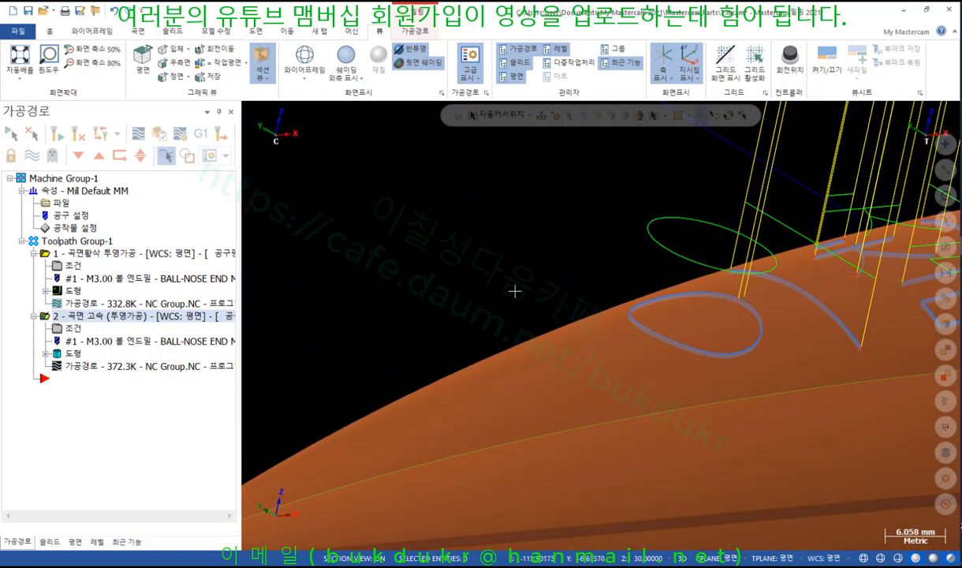
# Step: Examine the high-speed projection toolpath of the lettering along the whole part
pyautogui.scroll(-7, 435, 274)
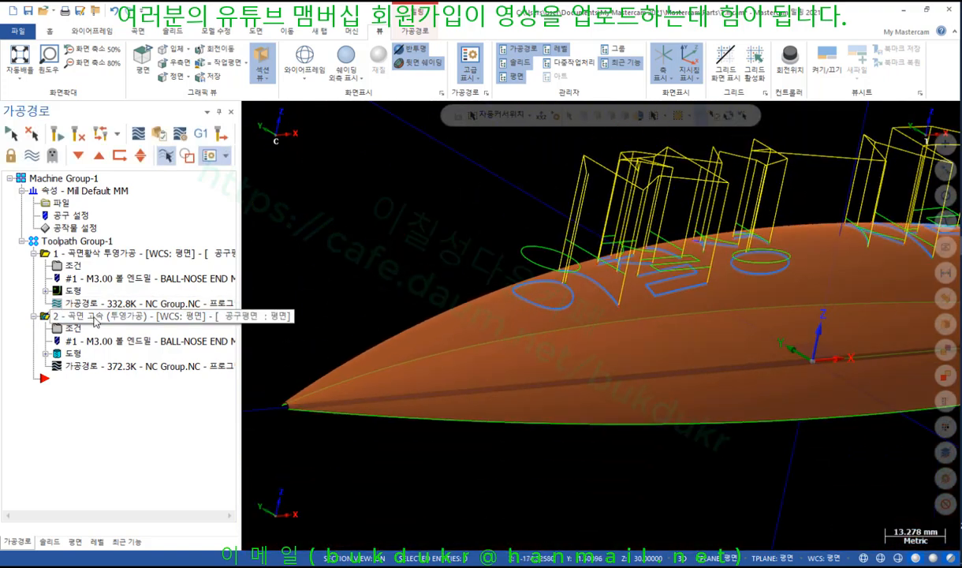
pyautogui.scroll(-5, 408, 217)
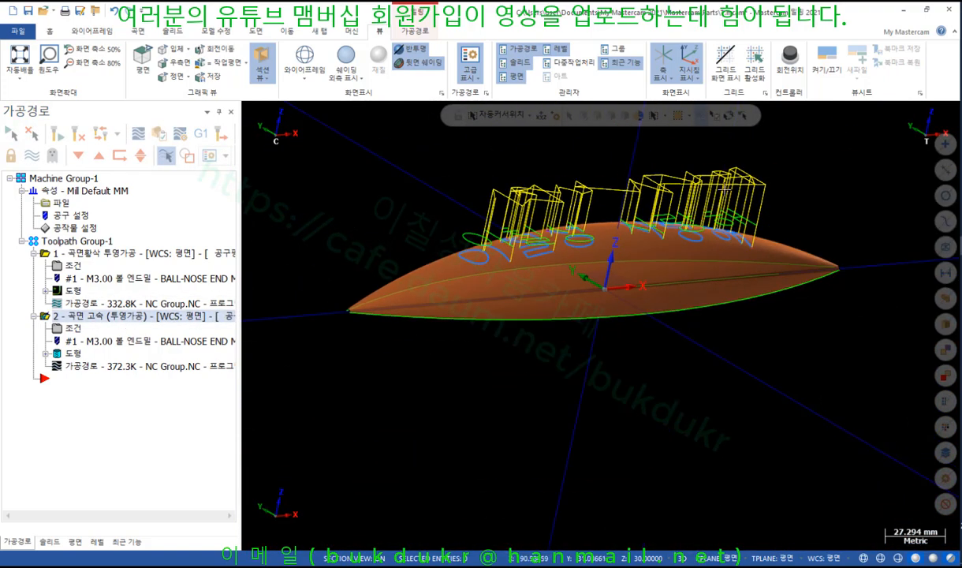
pyautogui.scroll(1, 602, 183)
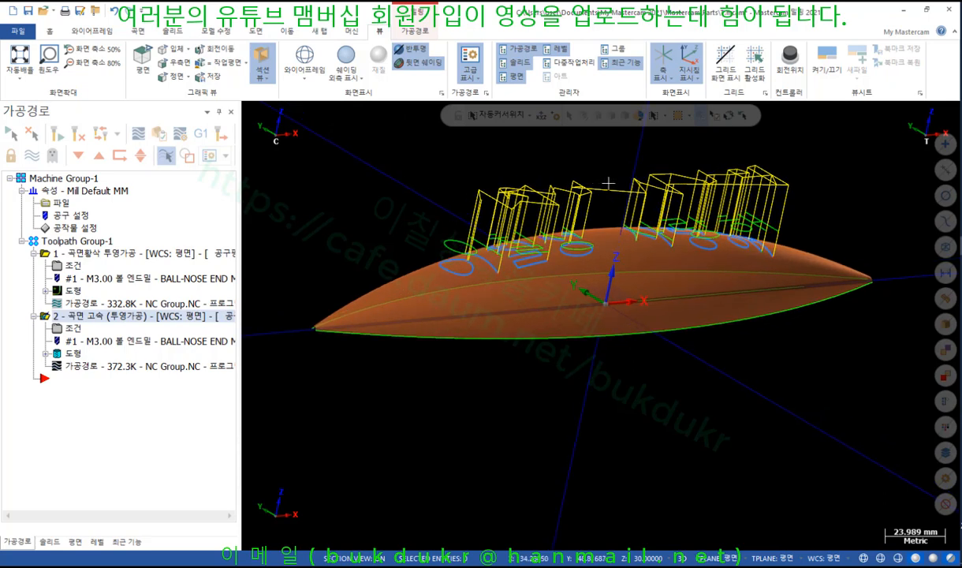
pyautogui.scroll(2, 480, 245)
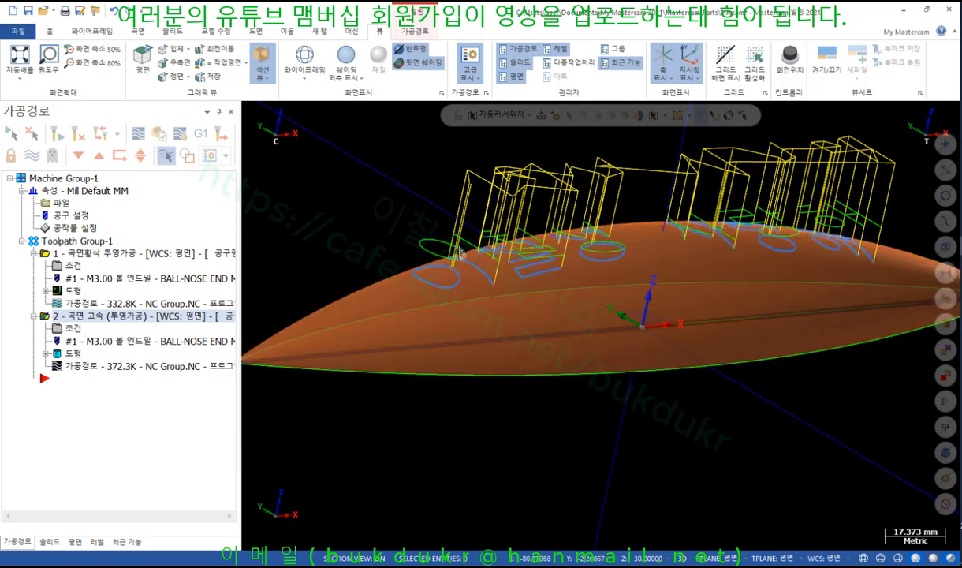
pyautogui.moveTo(438, 243); pyautogui.dragTo(611, 195, button='middle')
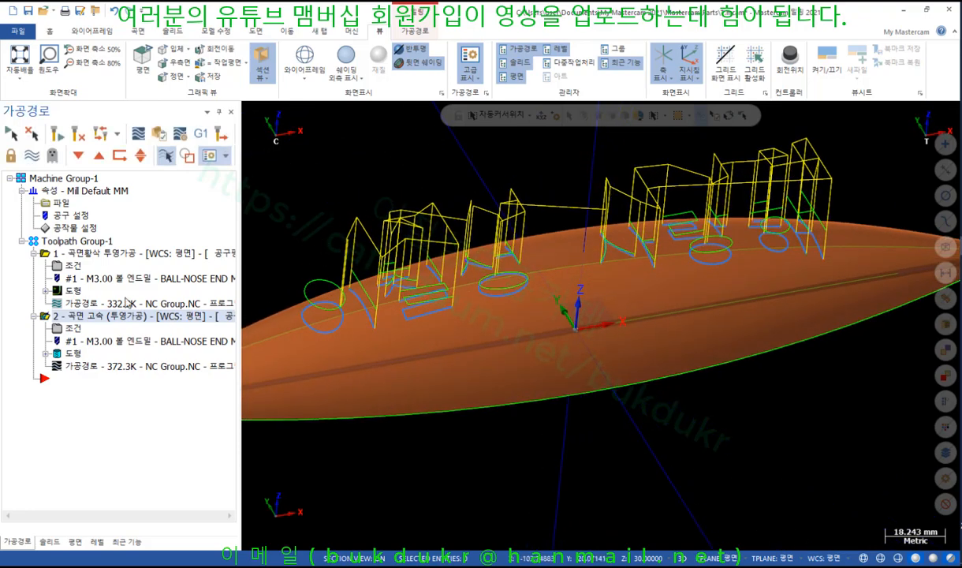
# Step: Review the linking and cut parameters of the high-speed projection operation, then close them without changes
pyautogui.click(62, 330)
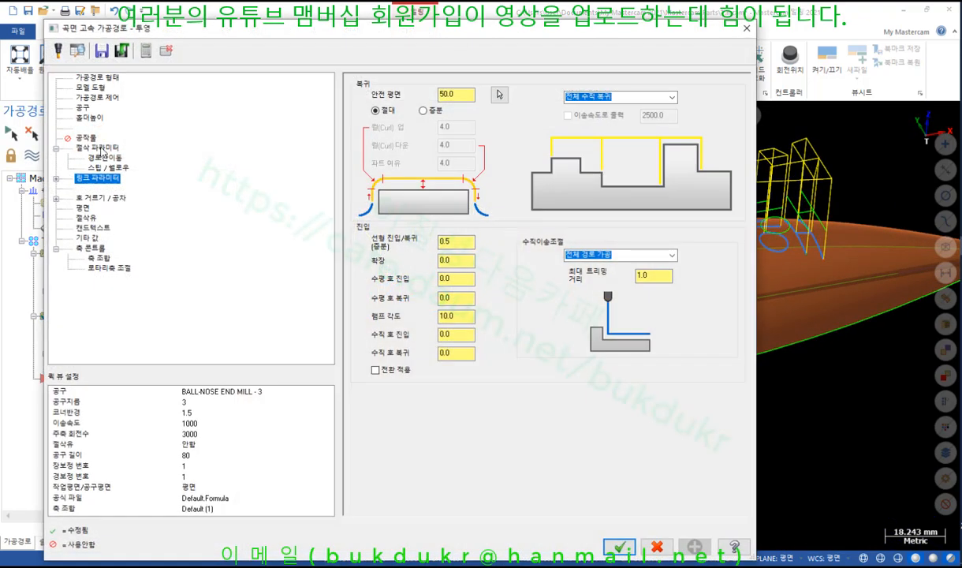
pyautogui.click(97, 147)
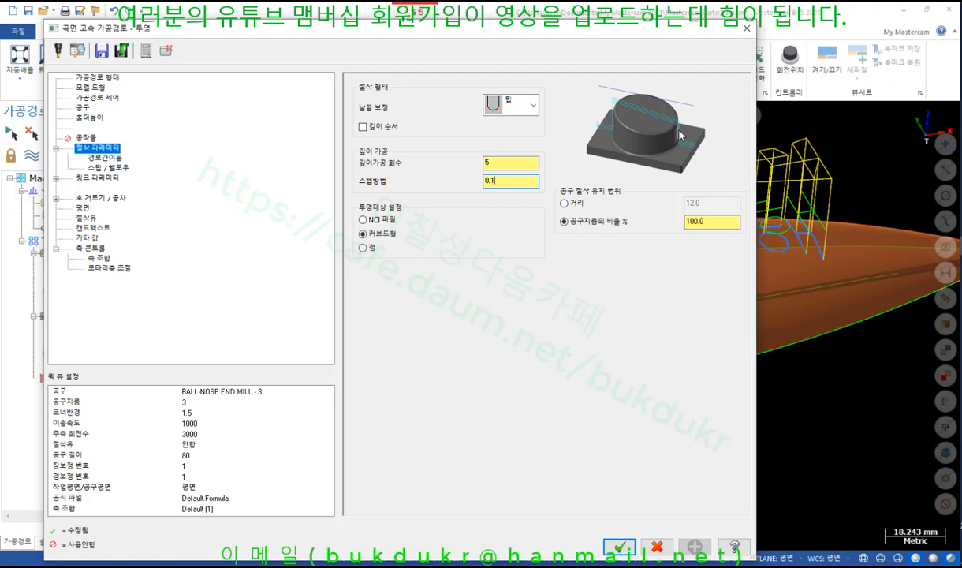
pyautogui.click(661, 546)
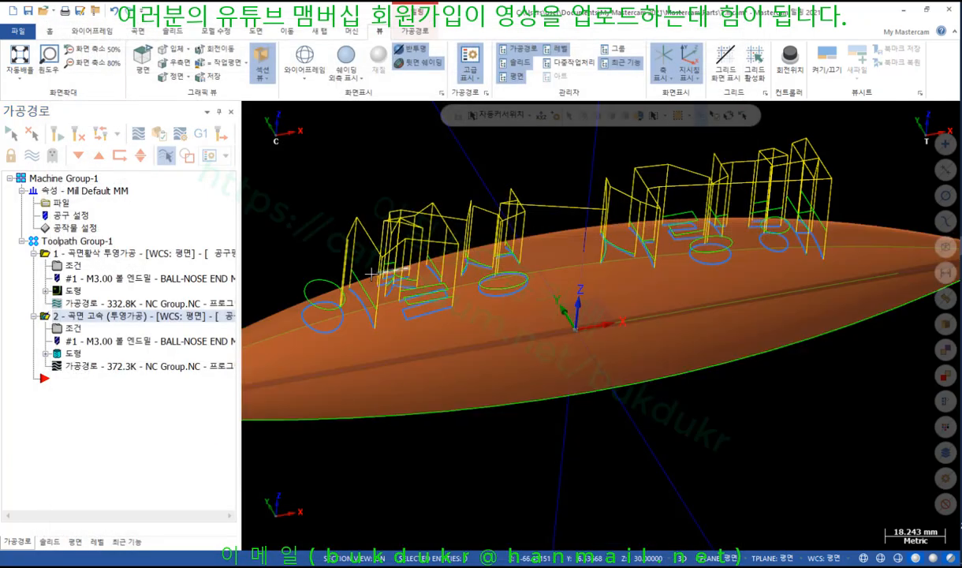
# Step: Run the Verify simulation of the high-speed projection operation with the lettered surface in view
pyautogui.scroll(6, 455, 284)
pyautogui.moveTo(455, 284); pyautogui.dragTo(548, 222, button='middle')
pyautogui.scroll(2, 449, 344)
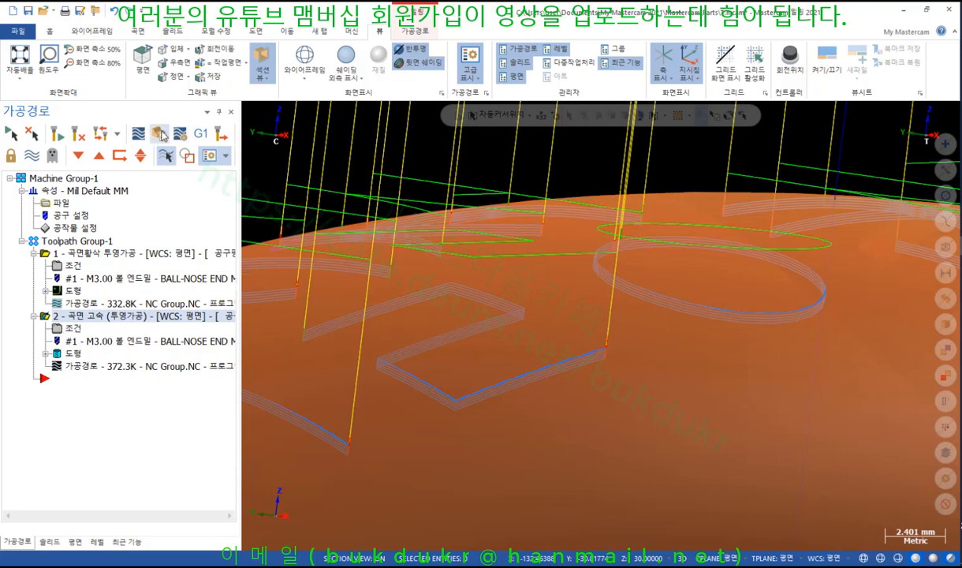
pyautogui.click(158, 134)
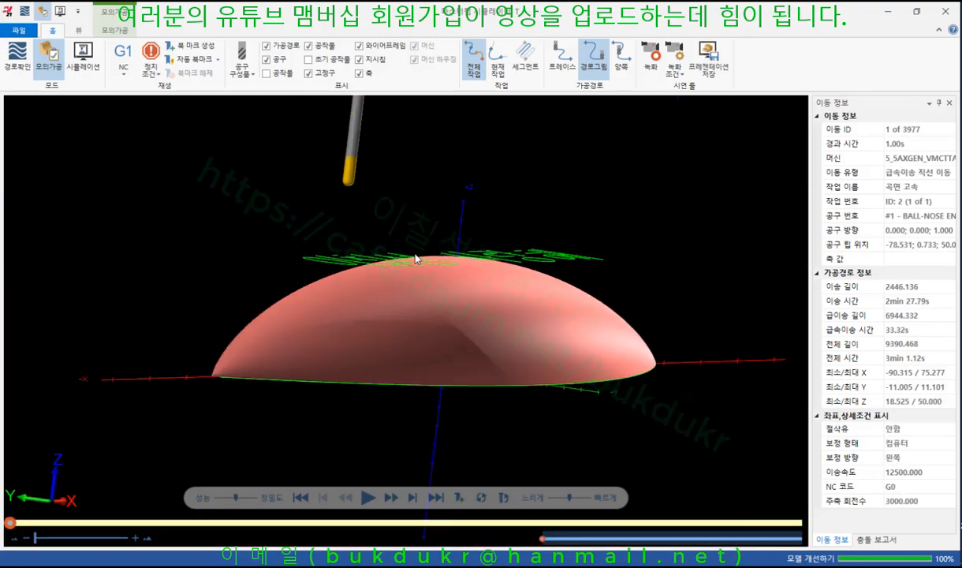
pyautogui.moveTo(550, 275); pyautogui.dragTo(466, 299, button='middle')
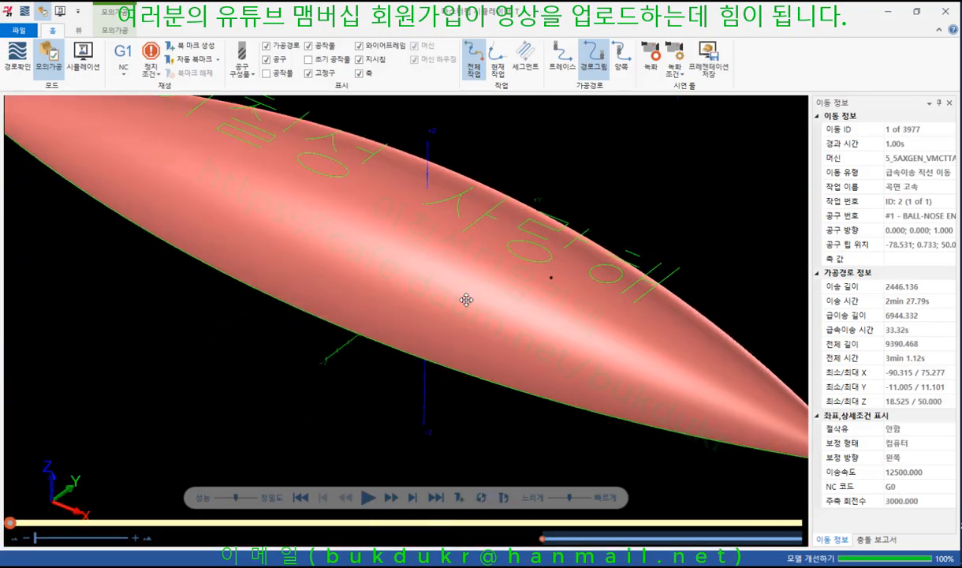
pyautogui.click(369, 498)
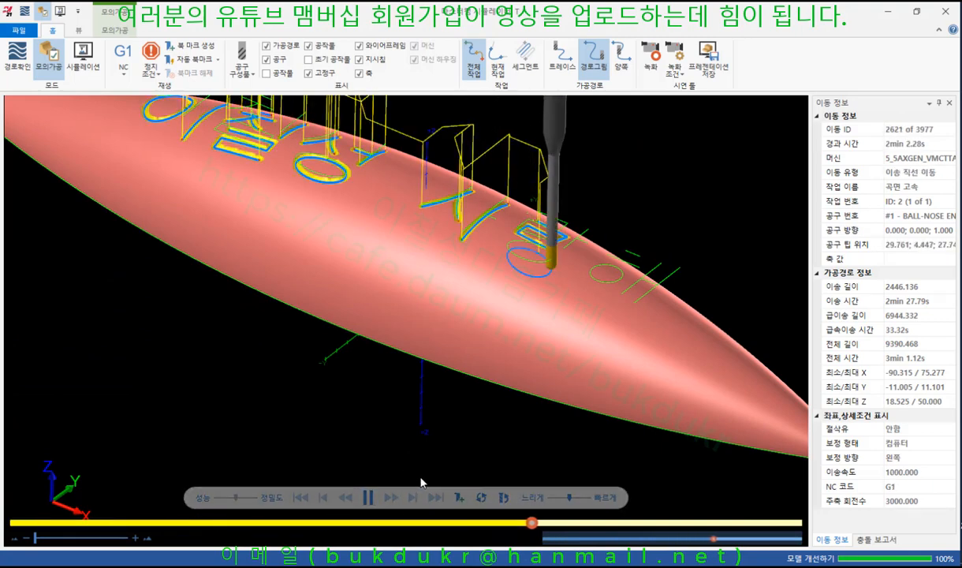
# Step: Inspect the engraved lettering on the simulated part close up and as a whole
pyautogui.scroll(3, 627, 306)
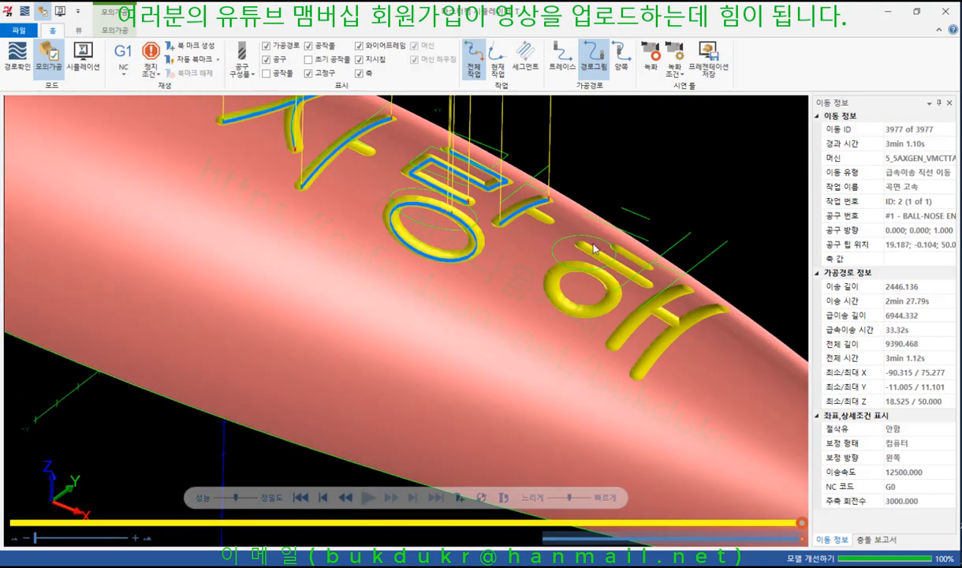
pyautogui.scroll(-3, 558, 249)
pyautogui.moveTo(557, 247); pyautogui.dragTo(631, 276, button='middle')
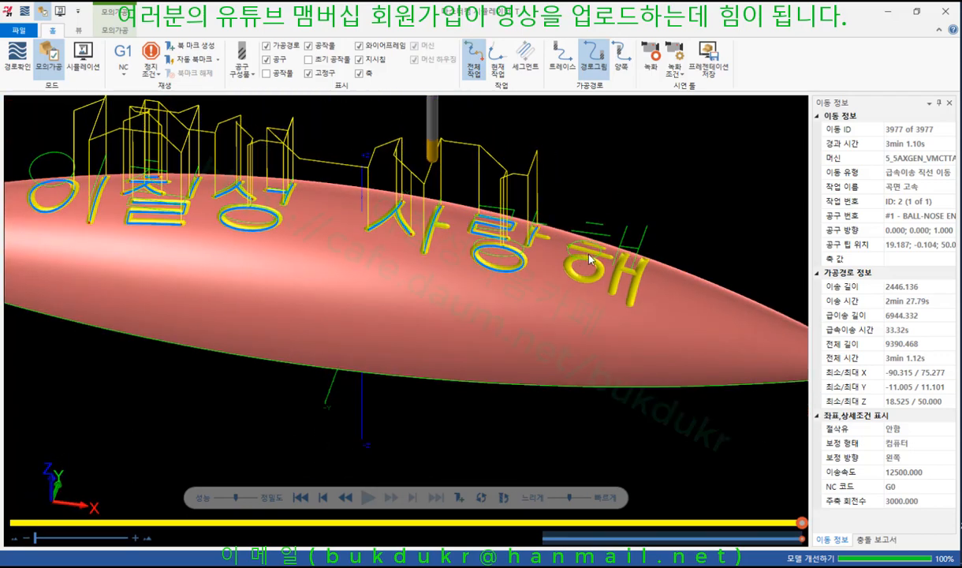
pyautogui.scroll(5, 634, 279)
pyautogui.scroll(-5, 633, 279)
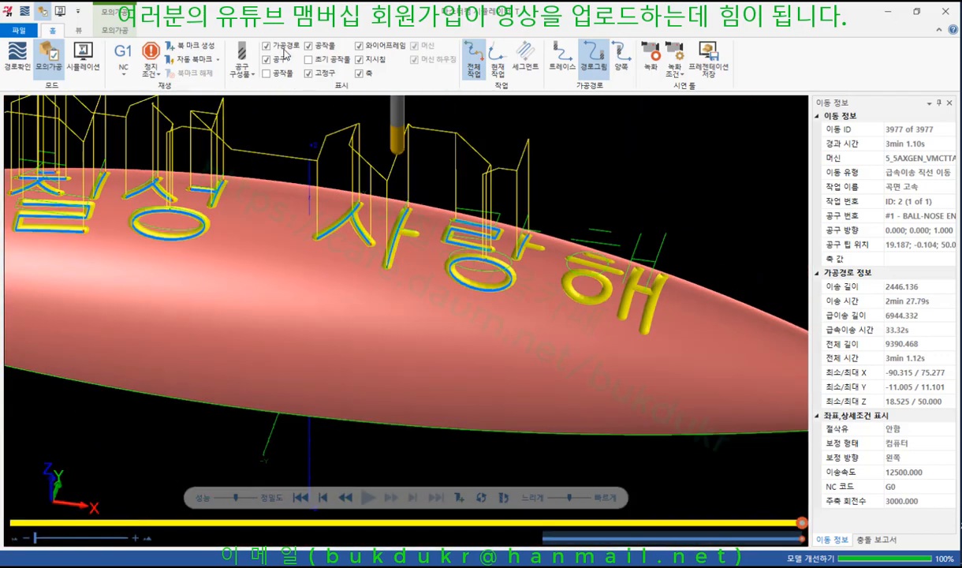
# Step: Toggle the toolpath display off and on, then inspect the depth passes inside the engraved grooves
pyautogui.click(284, 47)
pyautogui.click(284, 47)
pyautogui.scroll(3, 509, 251)
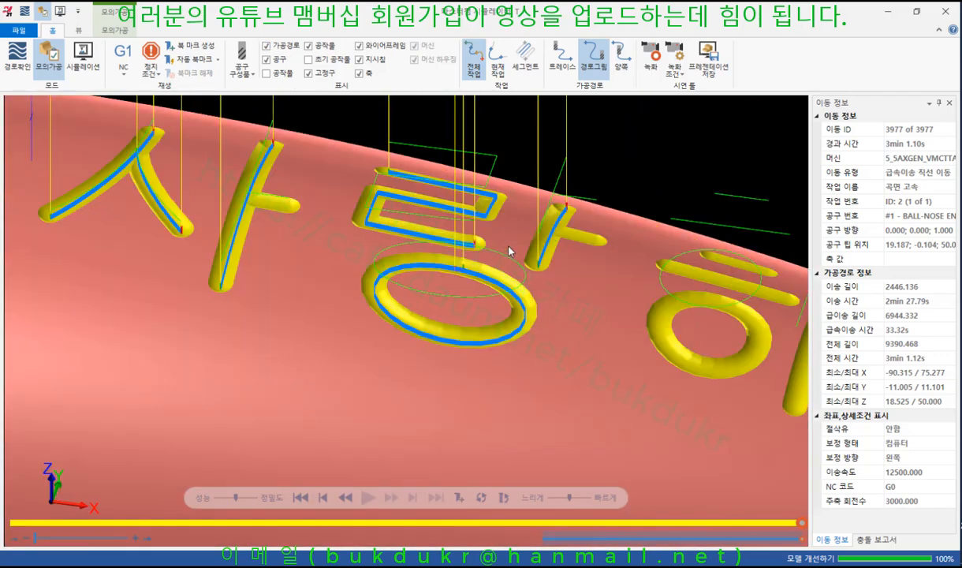
pyautogui.scroll(-3, 499, 225)
pyautogui.scroll(6, 458, 240)
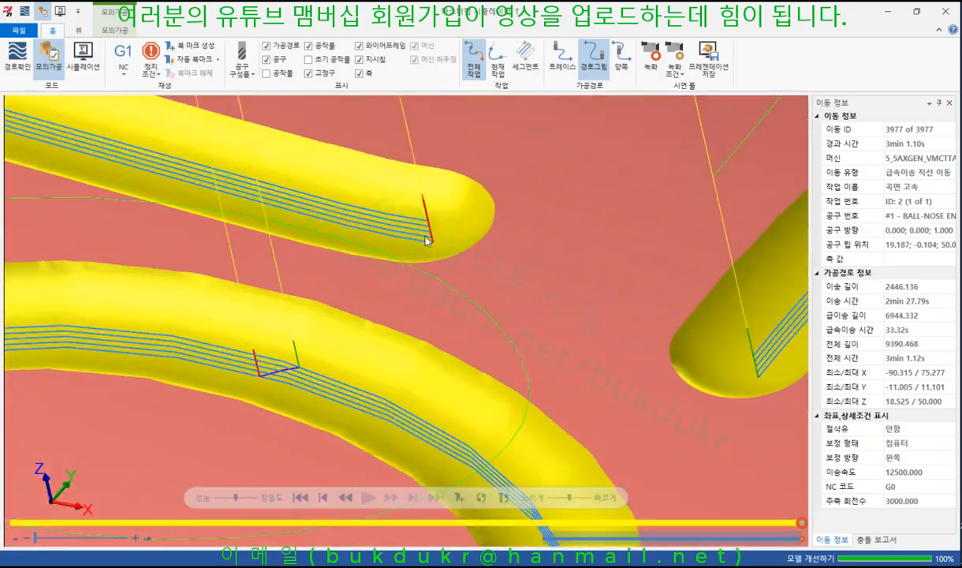
pyautogui.scroll(1, 426, 239)
pyautogui.scroll(-6, 449, 208)
pyautogui.moveTo(440, 241); pyautogui.dragTo(507, 222, button='middle')
pyautogui.scroll(-5, 658, 256)
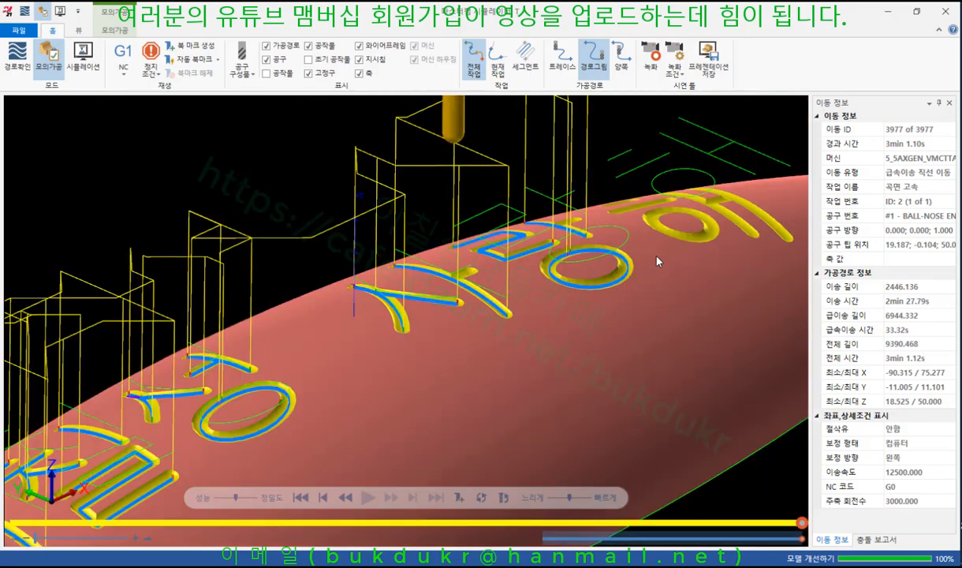
# Step: Inspect the groove walls and ends of the engraved letters from several viewing angles
pyautogui.scroll(-4, 658, 257)
pyautogui.scroll(8, 422, 354)
pyautogui.moveTo(450, 322); pyautogui.dragTo(422, 331, button='middle')
pyautogui.scroll(-4, 422, 331)
pyautogui.moveTo(572, 274); pyautogui.dragTo(600, 273, button='middle')
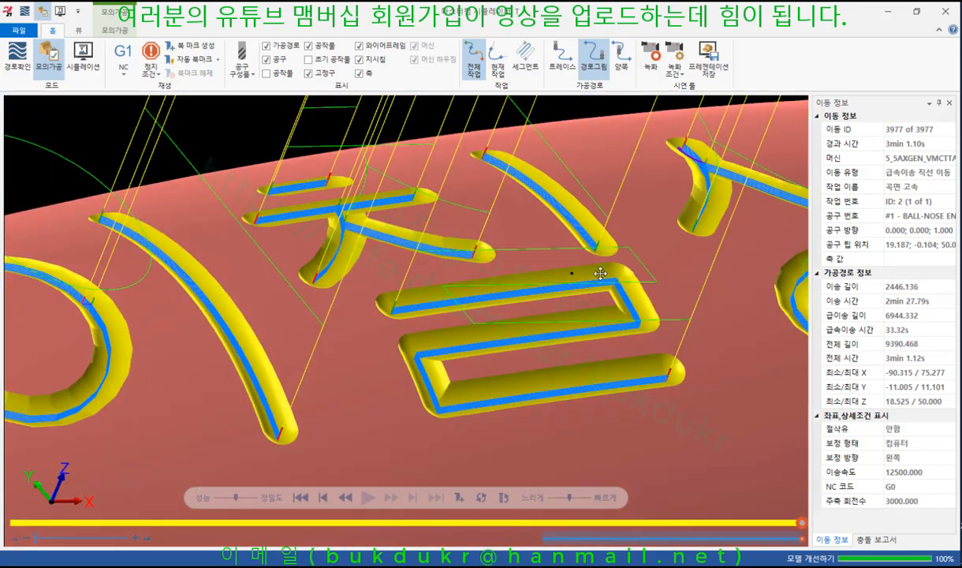
pyautogui.scroll(-6, 483, 279)
pyautogui.moveTo(486, 280); pyautogui.dragTo(498, 294, button='middle')
pyautogui.scroll(3, 701, 179)
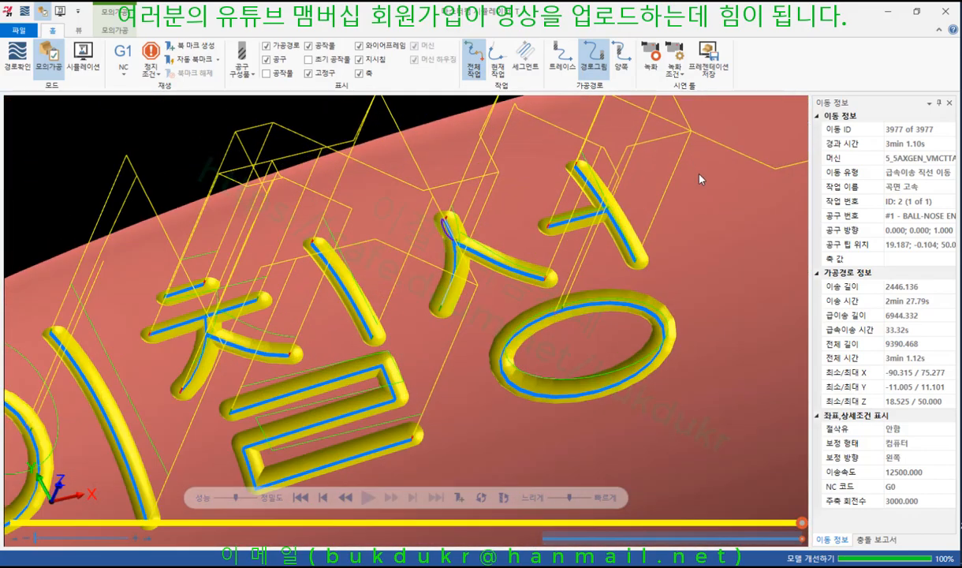
# Step: Leave the simulator and examine the high-speed projection toolpath on the curved surface in the model view
pyautogui.scroll(-3, 503, 276)
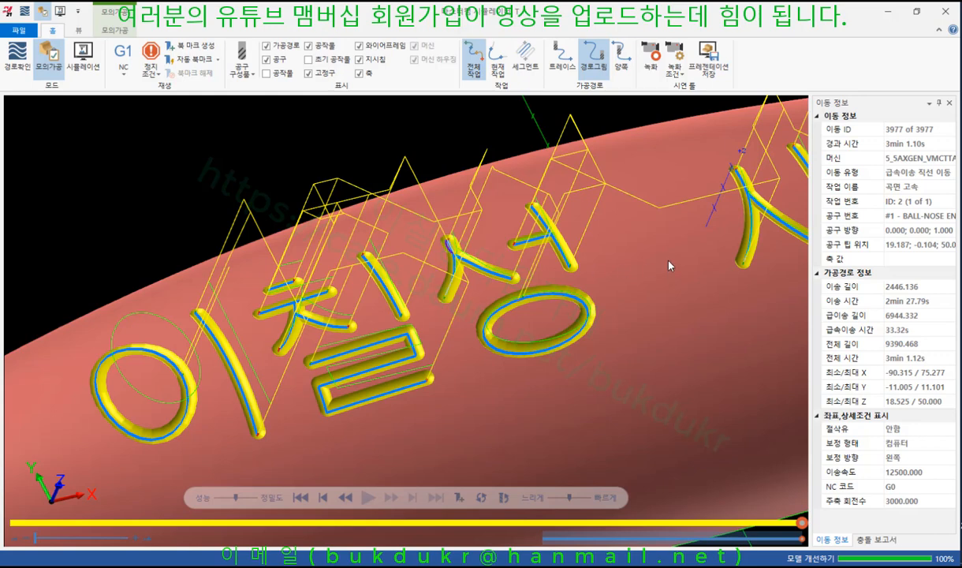
pyautogui.click(890, 14)
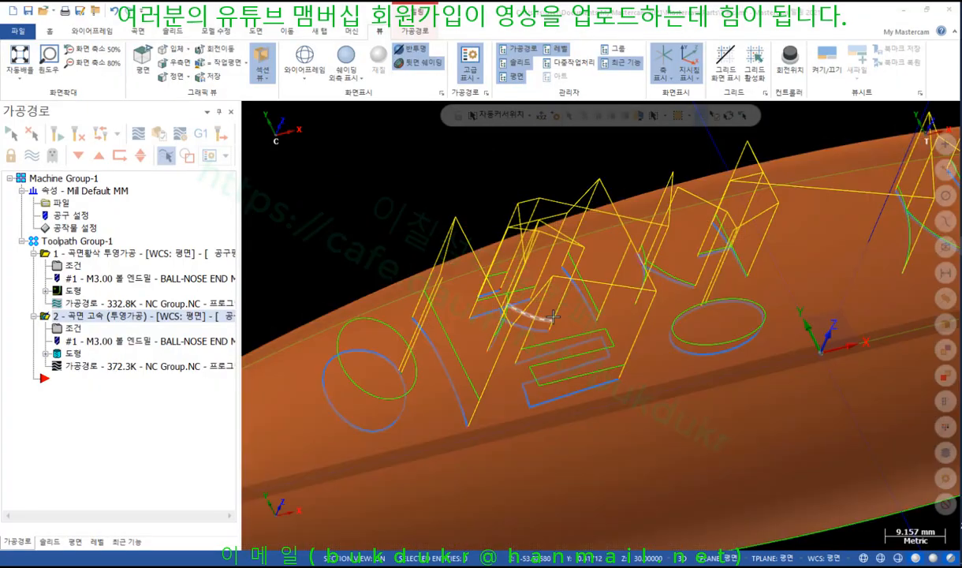
pyautogui.scroll(-3, 419, 227)
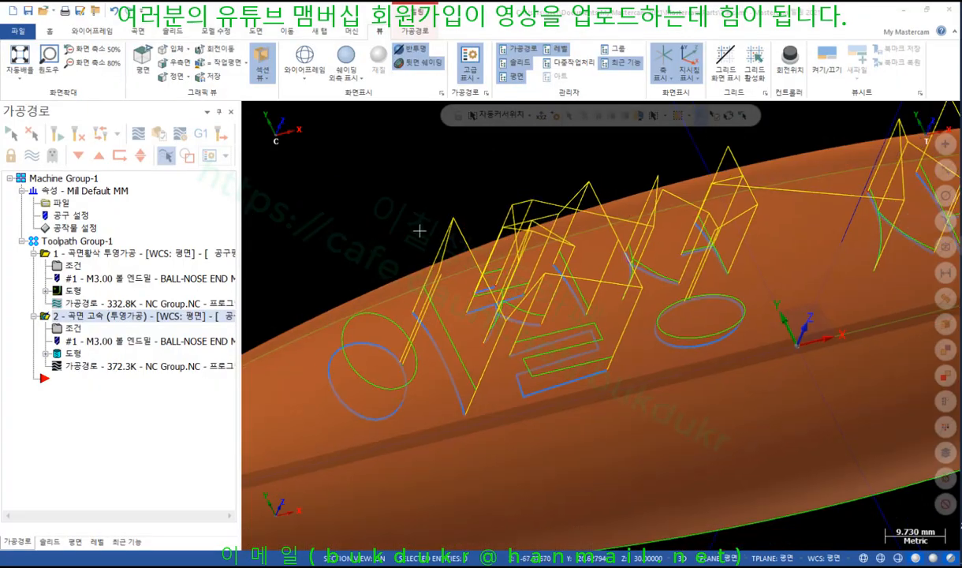
pyautogui.moveTo(615, 395); pyautogui.dragTo(598, 316, button='middle')
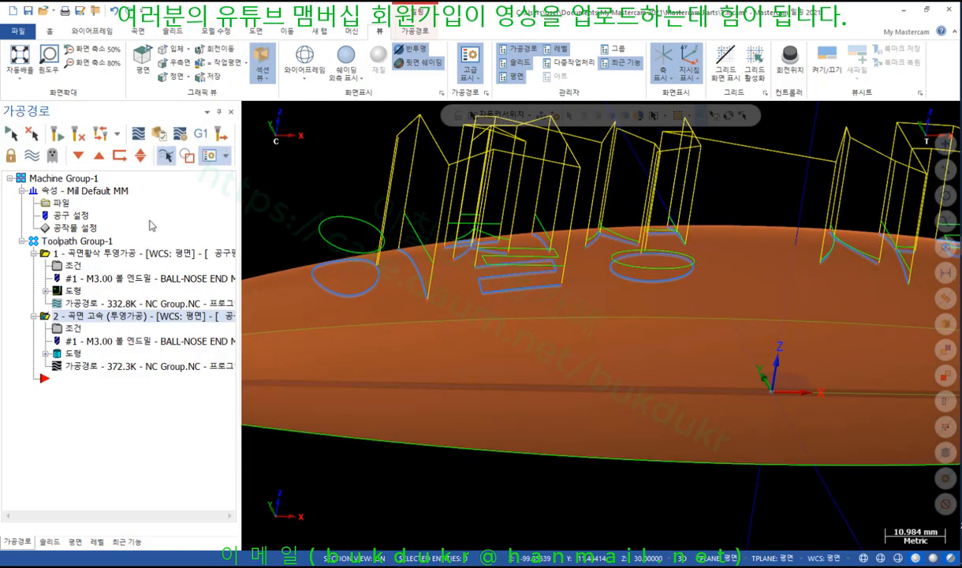
# Step: Display the toolpath of the surface rough projection operation and examine it along the whole part
pyautogui.click(112, 254)
pyautogui.moveTo(526, 325); pyautogui.dragTo(442, 325, button='middle')
pyautogui.scroll(-10, 385, 306)
pyautogui.moveTo(679, 332); pyautogui.dragTo(704, 338, button='middle')
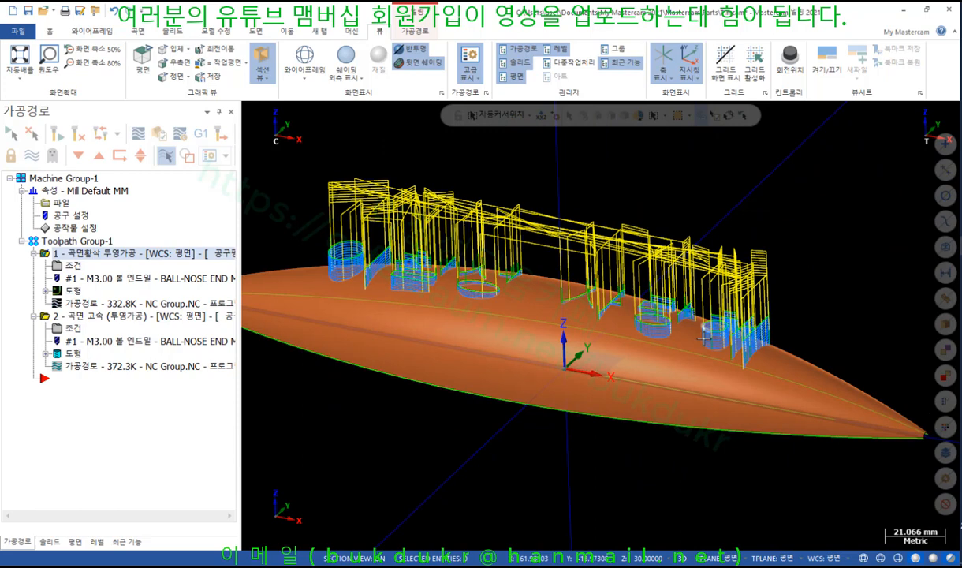
# Step: Collapse both projection operations in the toolpath tree and hide the toolpaths of the whole Toolpath Group-1
pyautogui.click(35, 254)
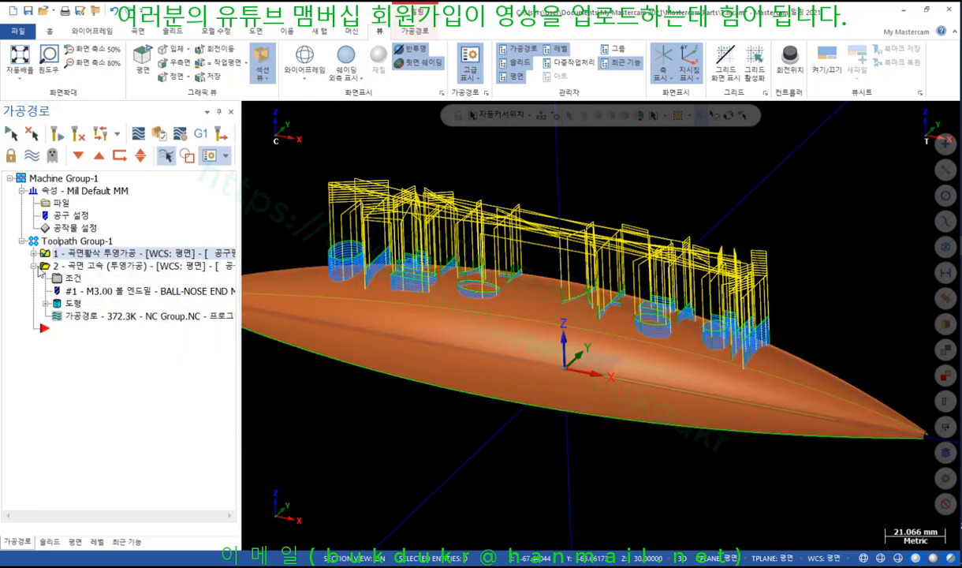
pyautogui.click(34, 266)
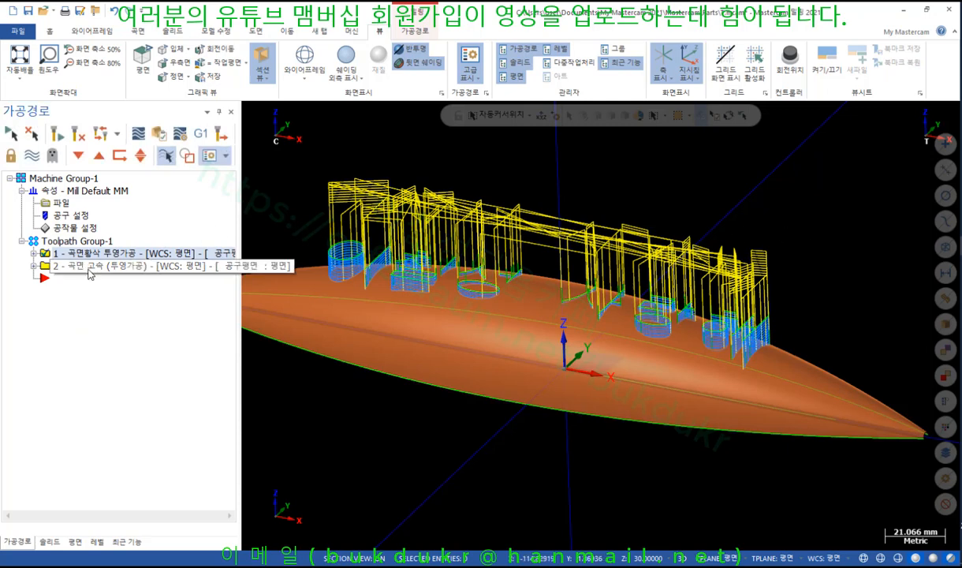
pyautogui.click(67, 242)
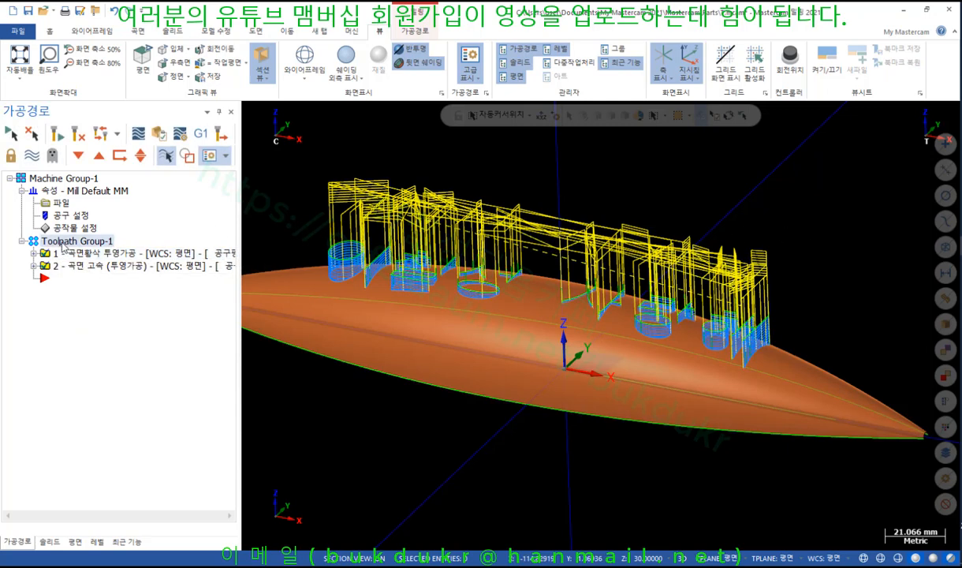
pyautogui.click(32, 154)
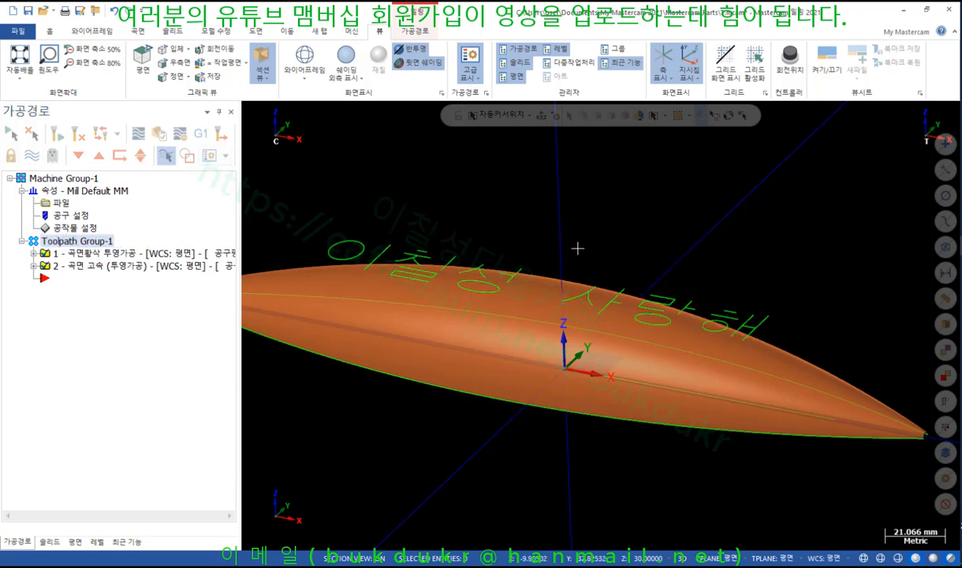
# Step: Start a 2D contour toolpath and window-chain all the lettering, with the start point near the first letter
pyautogui.scroll(1, 587, 278)
pyautogui.scroll(-1, 588, 284)
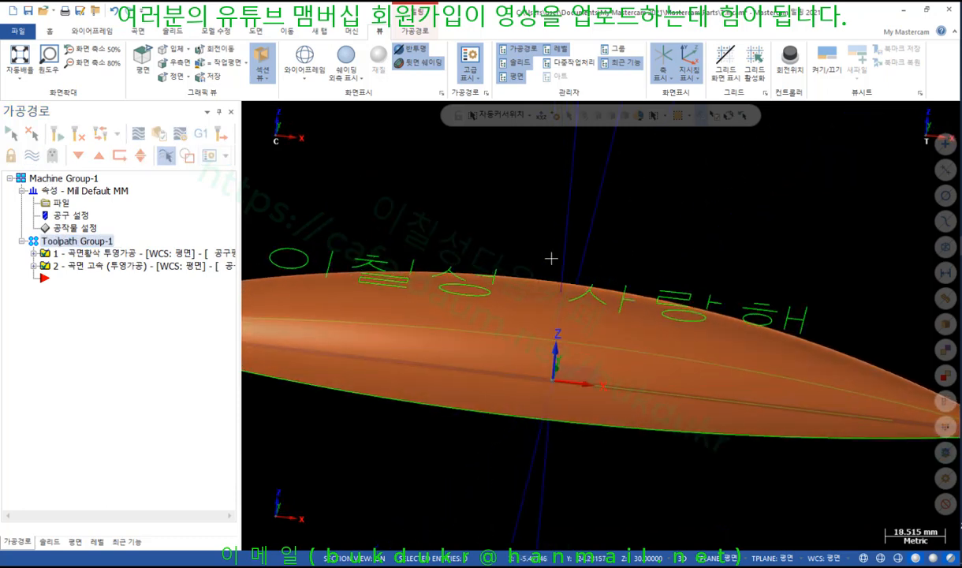
pyautogui.scroll(-1, 541, 245)
pyautogui.moveTo(526, 234); pyautogui.dragTo(546, 246, button='middle')
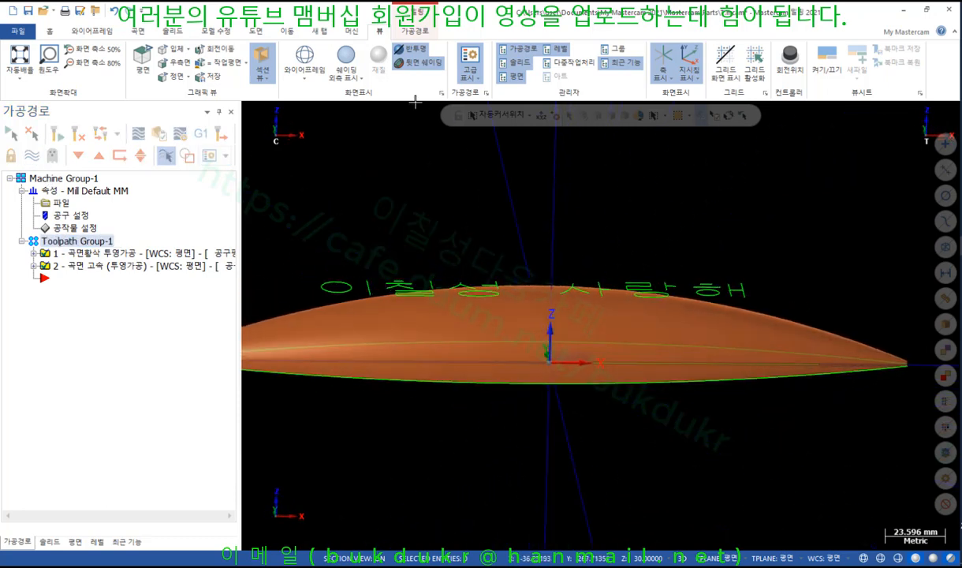
pyautogui.click(414, 33)
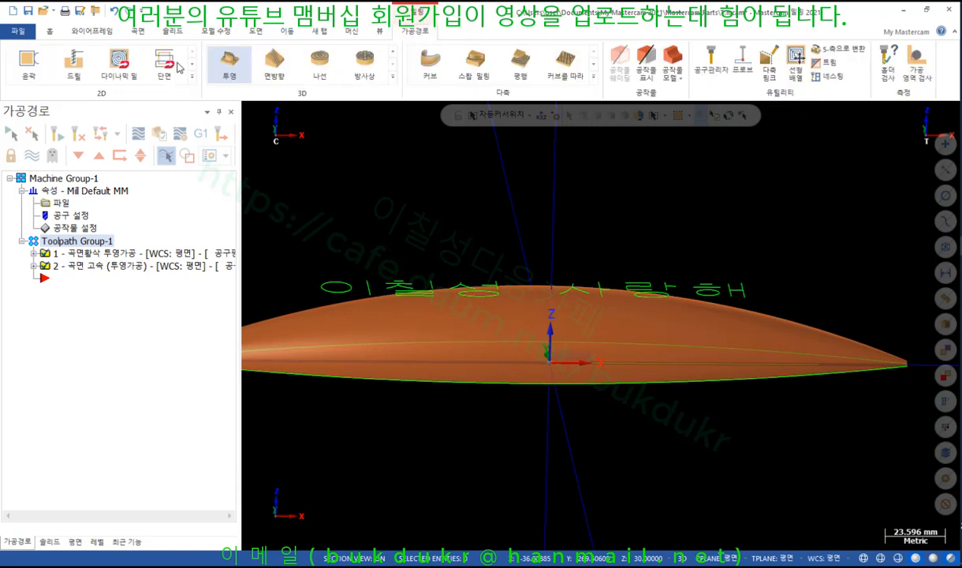
pyautogui.click(29, 63)
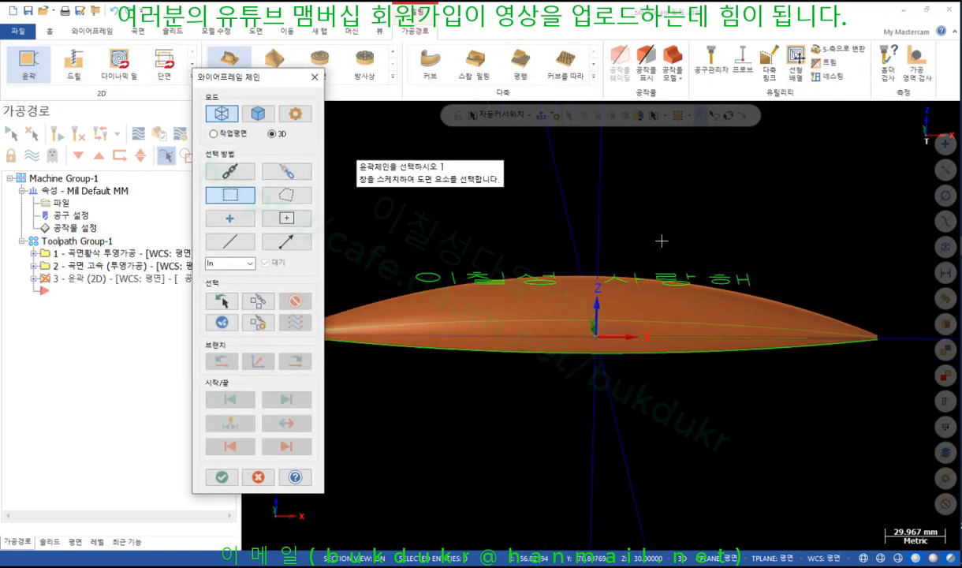
pyautogui.moveTo(371, 223); pyautogui.dragTo(821, 293)
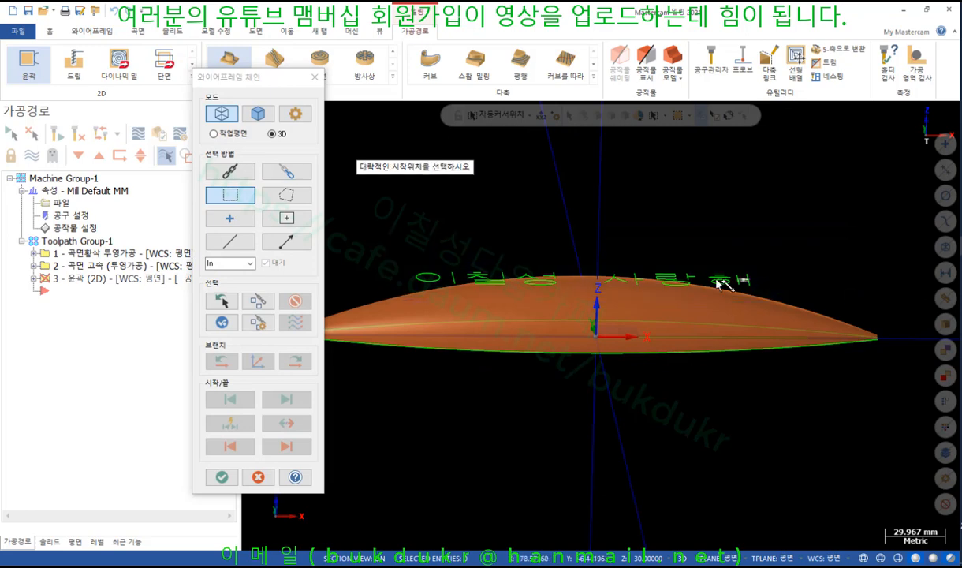
pyautogui.click(418, 282)
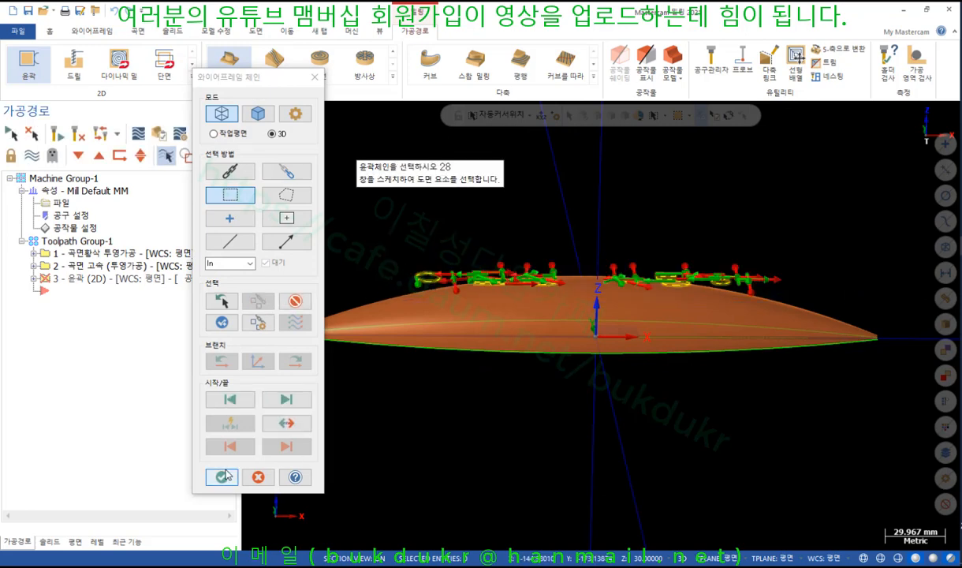
pyautogui.click(222, 477)
# Step: Use the 2D contour type with compensation type off (안함), and disable lead in/out for the contour toolpath
pyautogui.click(83, 89)
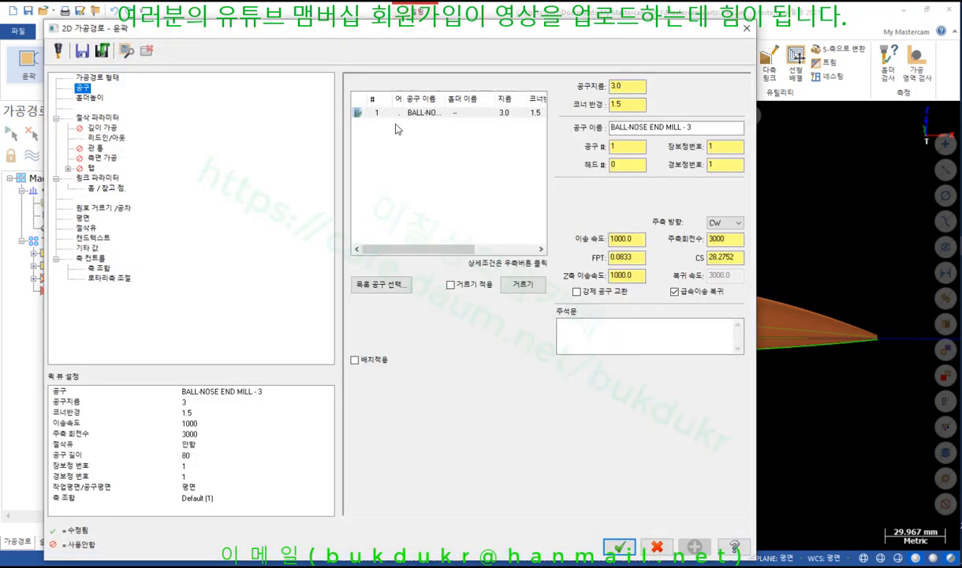
pyautogui.click(98, 118)
pyautogui.click(624, 109)
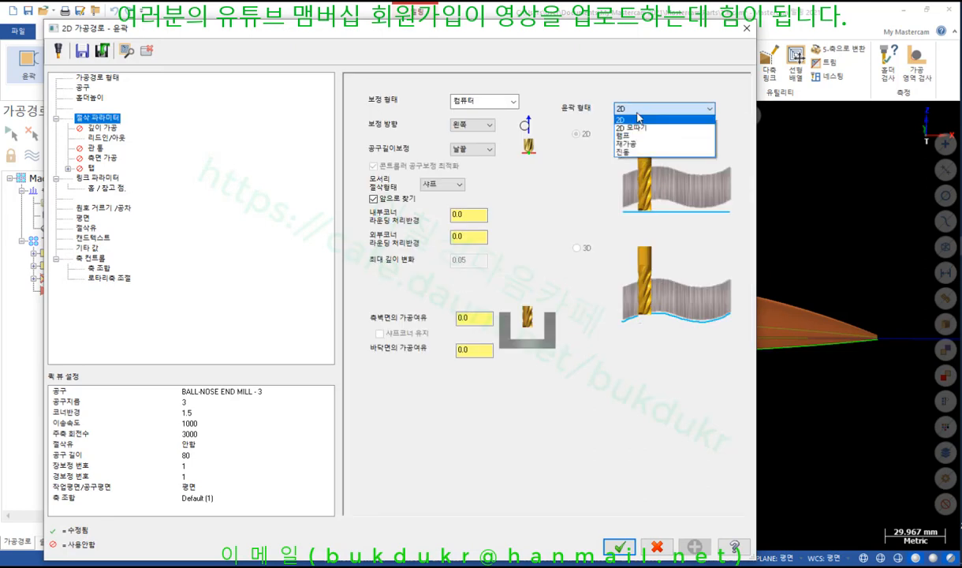
pyautogui.click(639, 118)
pyautogui.click(485, 101)
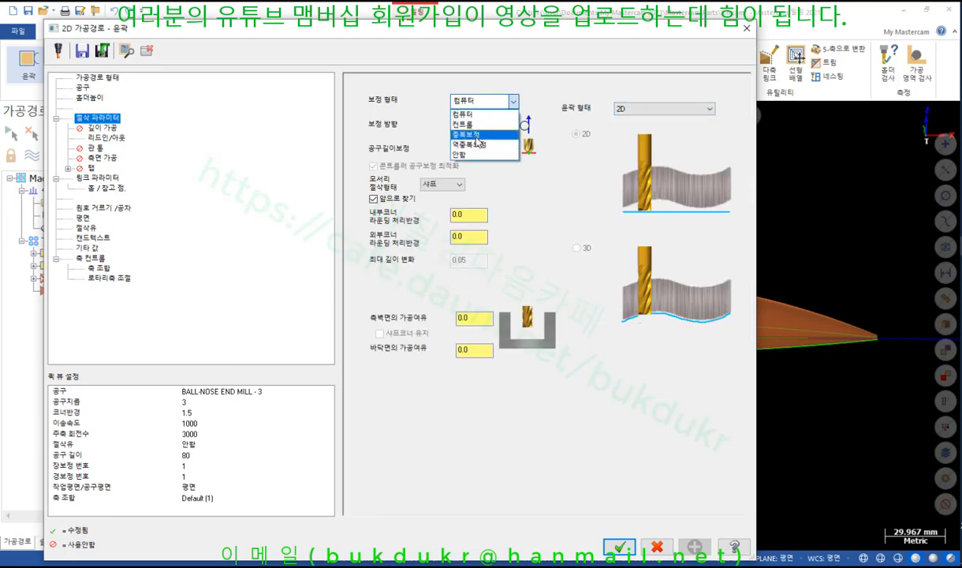
pyautogui.click(465, 160)
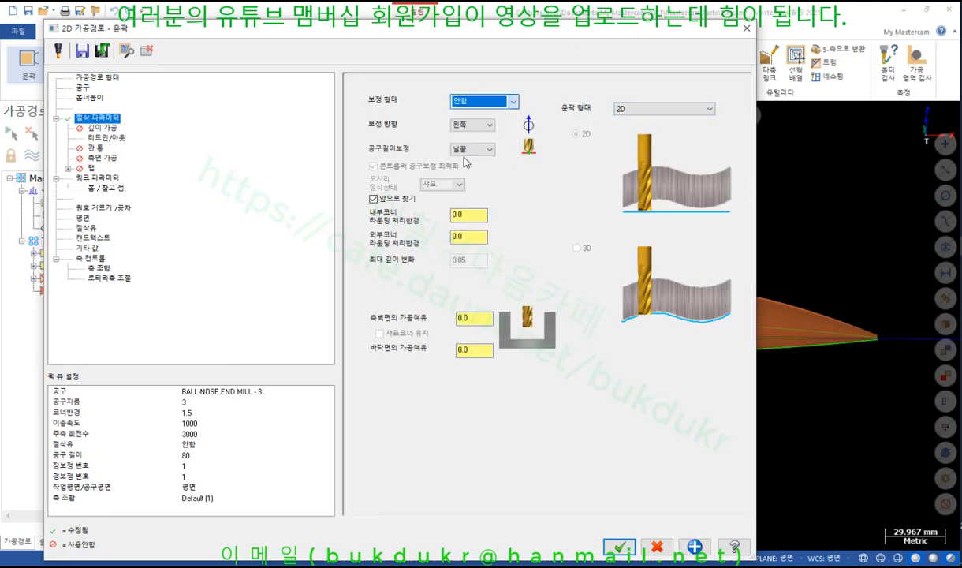
pyautogui.click(110, 138)
pyautogui.click(356, 82)
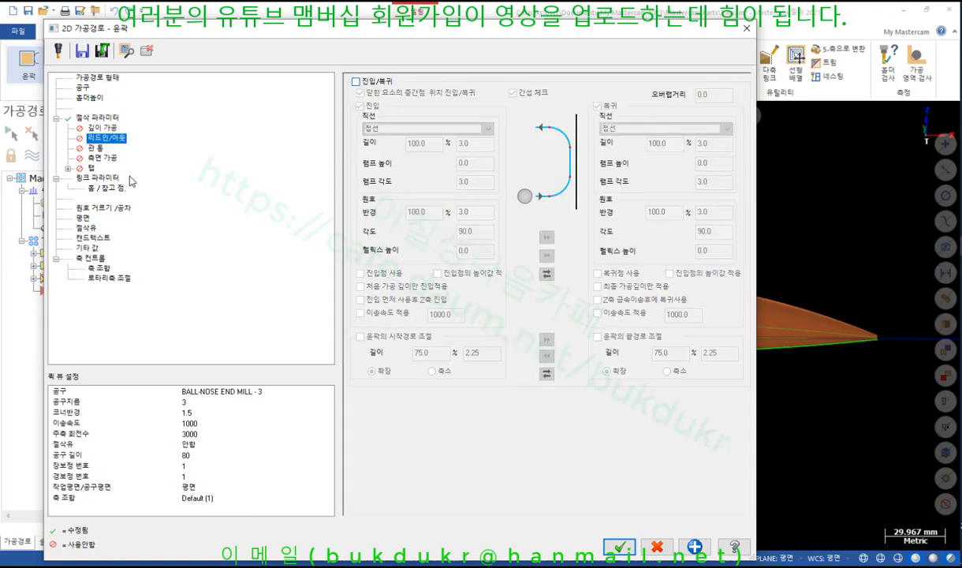
# Step: Set the contour's top of stock and depth both to absolute 30.0 and generate the toolpath
pyautogui.click(98, 179)
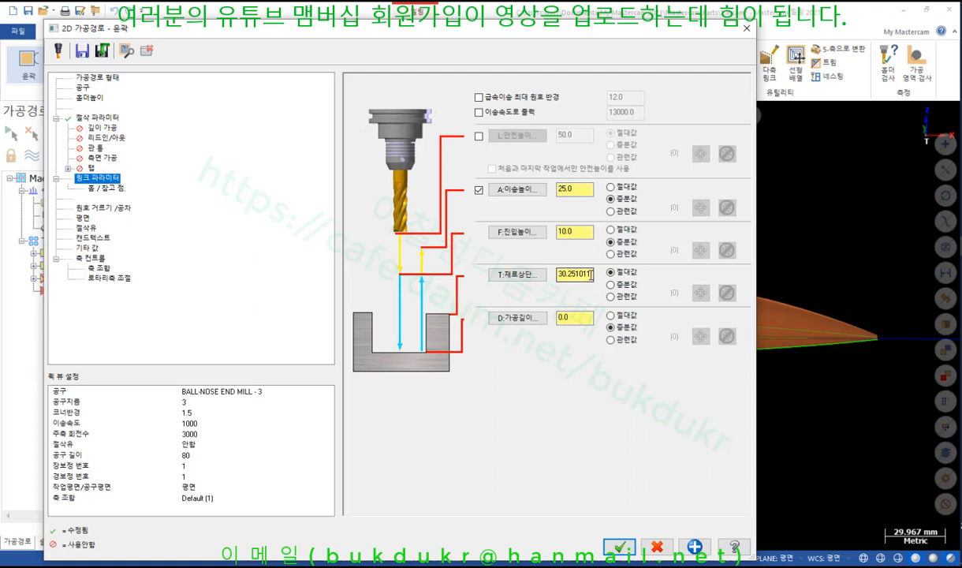
pyautogui.click(519, 275)
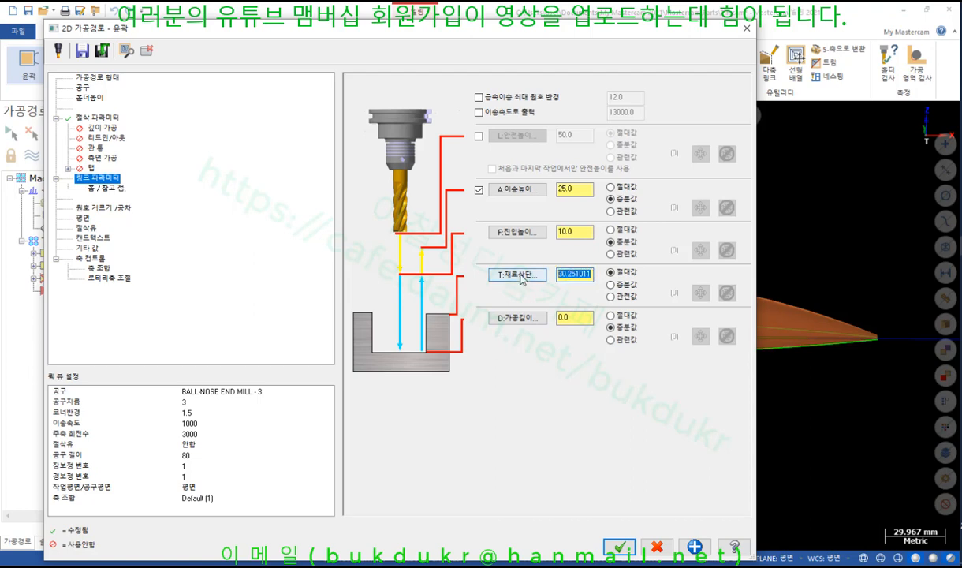
pyautogui.write('30')
pyautogui.click(573, 317)
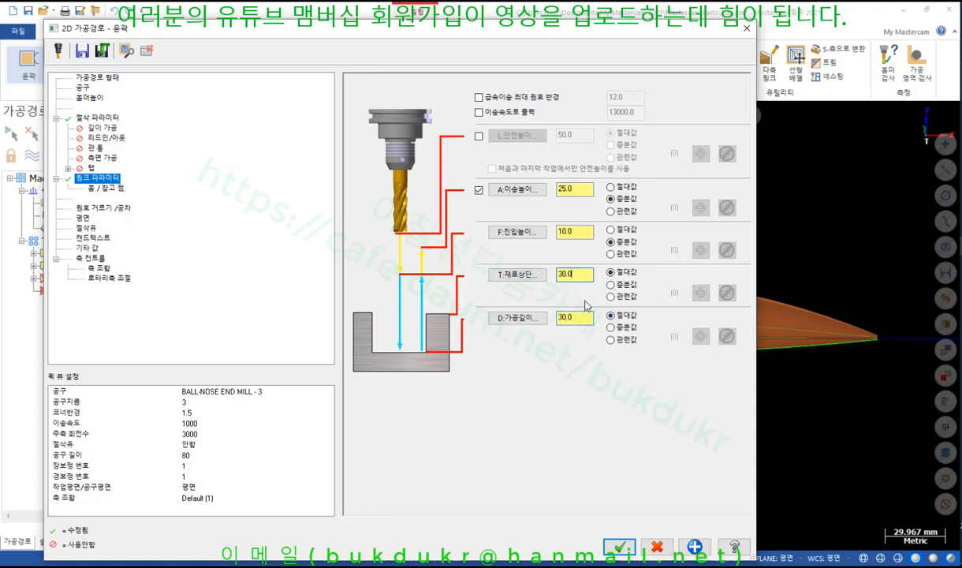
pyautogui.click(620, 547)
# Step: Backplot the 2D contour operation to its end and examine the flat lettering toolpath above the curved surface
pyautogui.scroll(10, 389, 272)
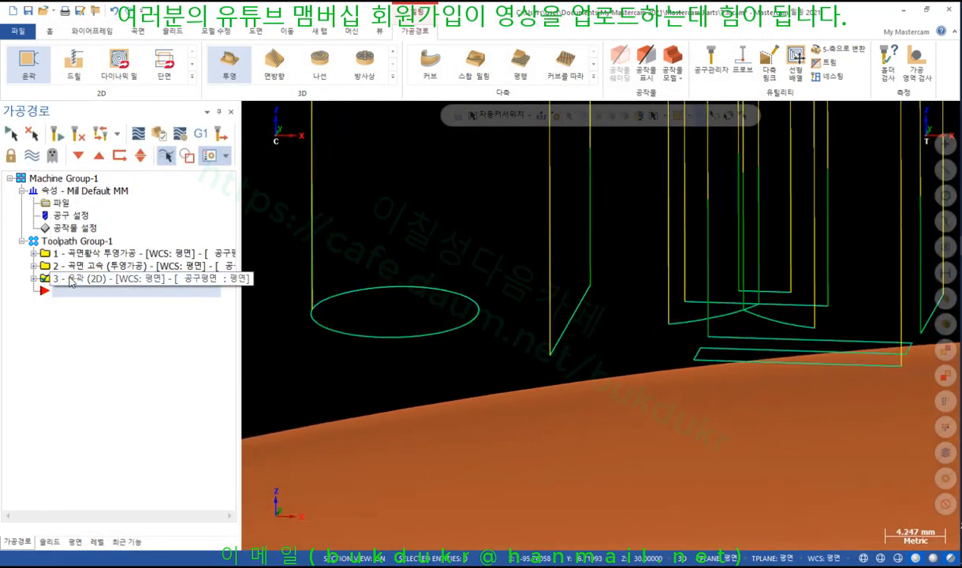
pyautogui.click(34, 278)
pyautogui.click(79, 327)
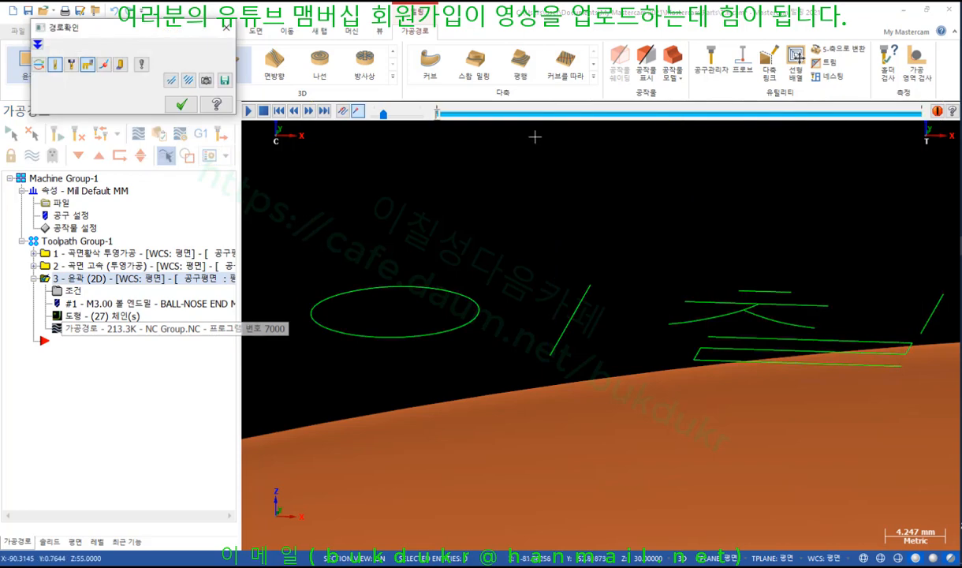
pyautogui.moveTo(486, 118); pyautogui.dragTo(714, 159)
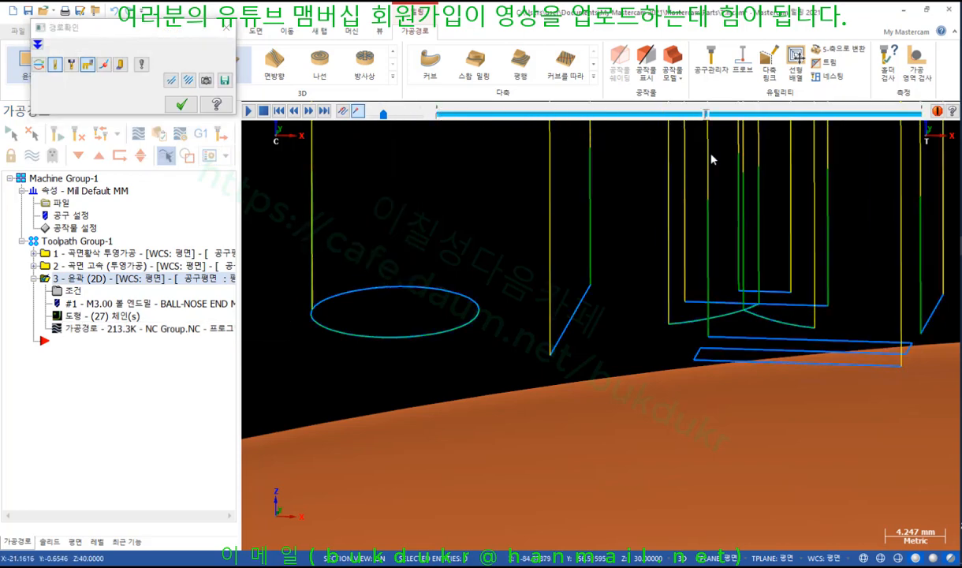
pyautogui.scroll(-5, 383, 296)
pyautogui.scroll(-2, 448, 266)
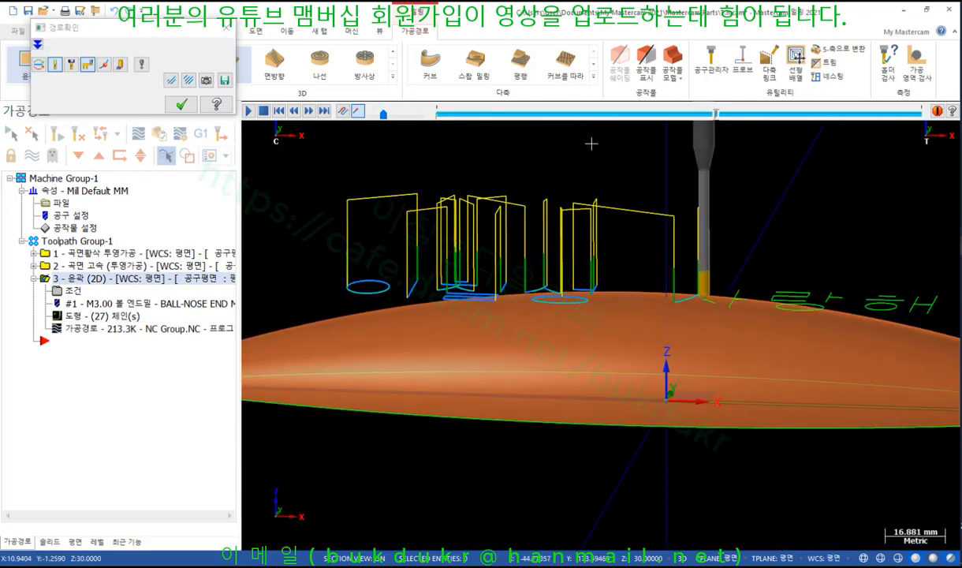
pyautogui.moveTo(710, 118); pyautogui.dragTo(919, 114)
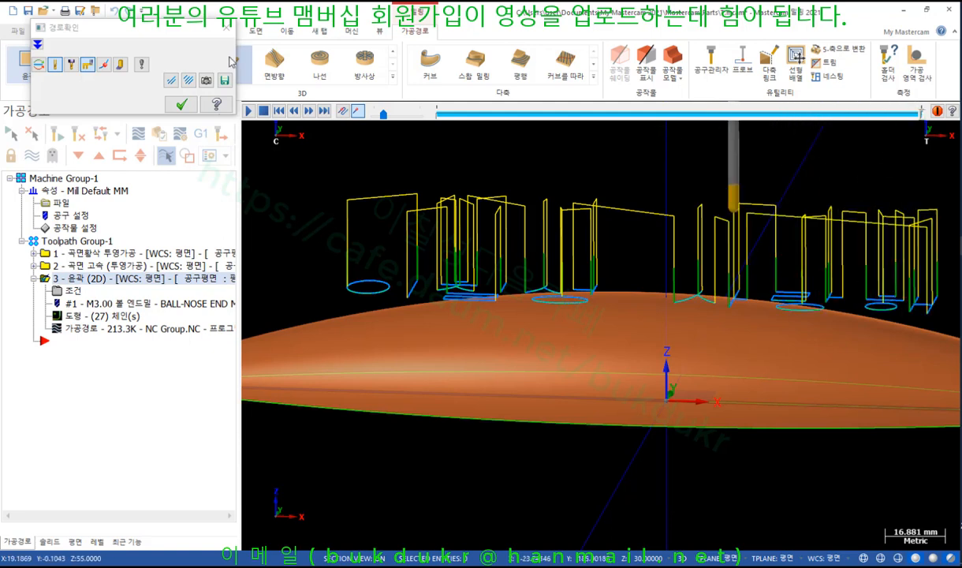
pyautogui.click(180, 106)
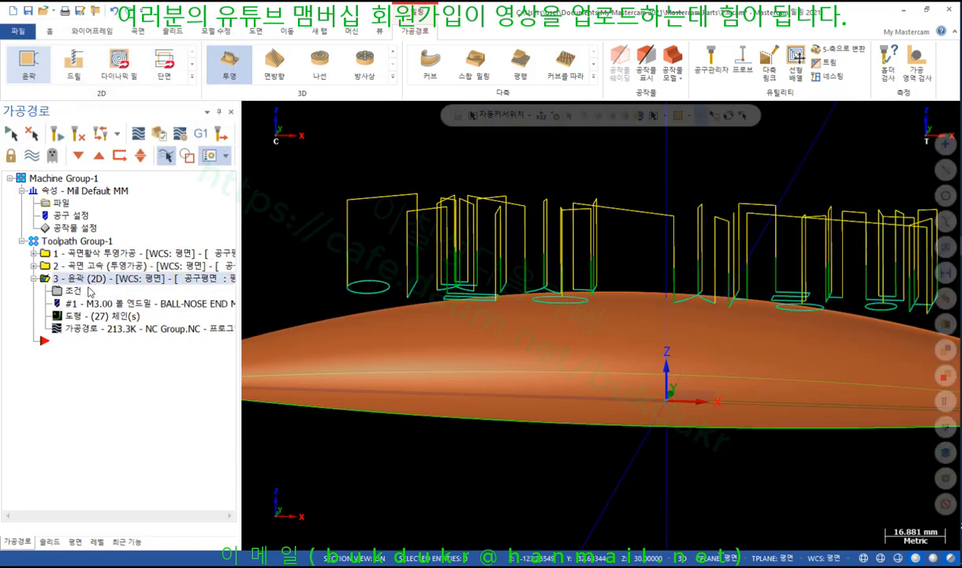
# Step: Create a surface rough projection operation with the shape set to 기타 and the curved surface as drive surface, without curve geometry
pyautogui.click(393, 77)
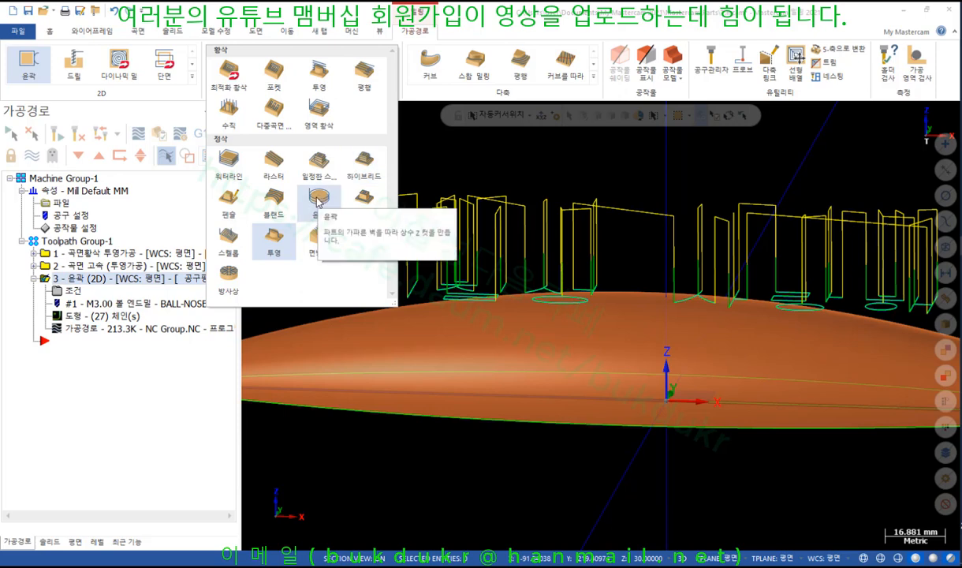
pyautogui.click(320, 77)
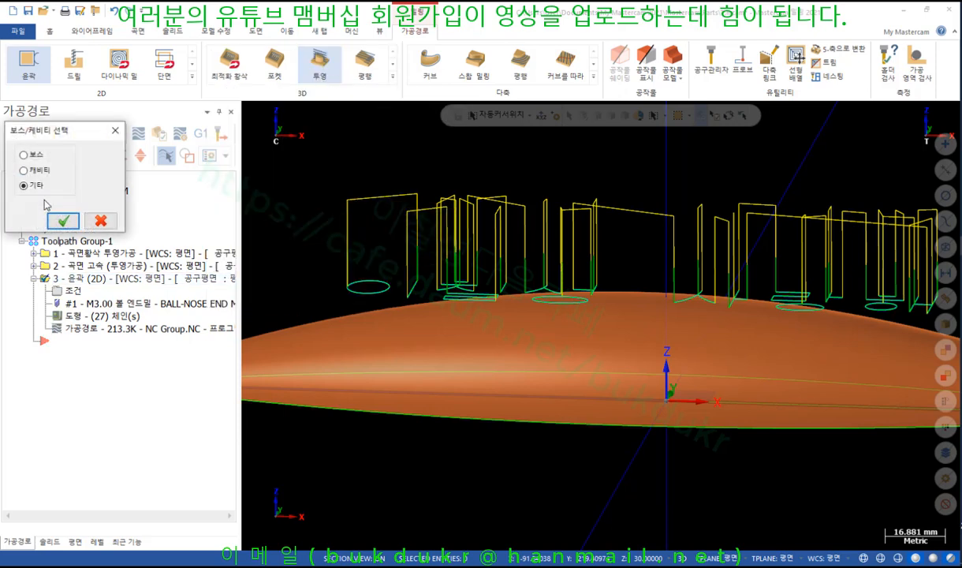
pyautogui.click(63, 221)
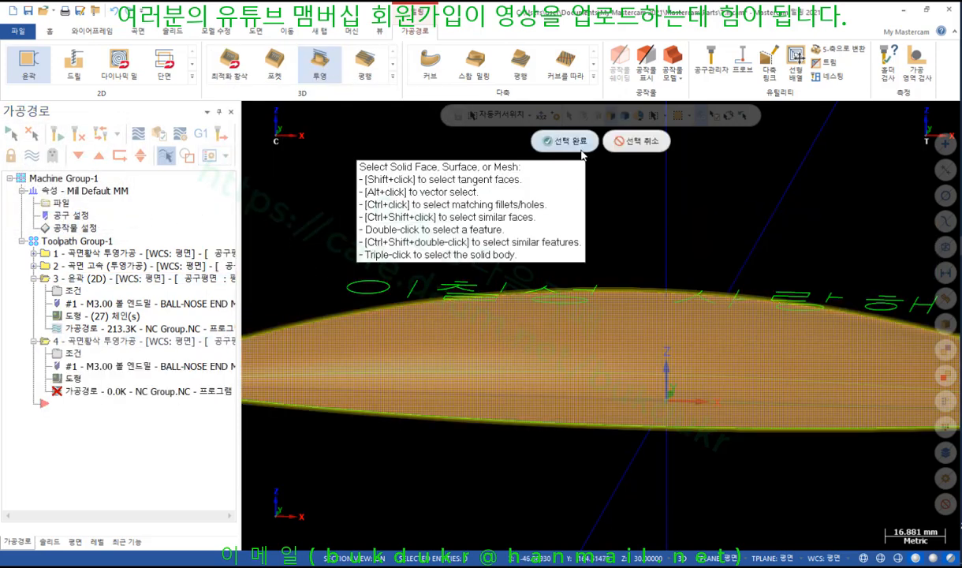
pyautogui.click(579, 147)
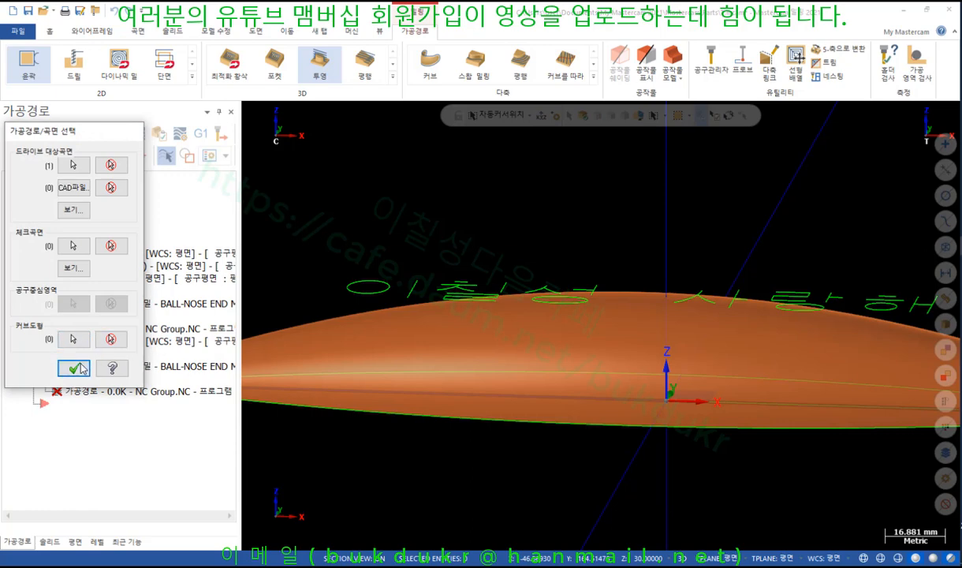
pyautogui.click(74, 369)
# Step: Leave -0.5 stock on the drive surface and set NCI 파일 as the projection source, using the 2D contour operation
pyautogui.click(450, 92)
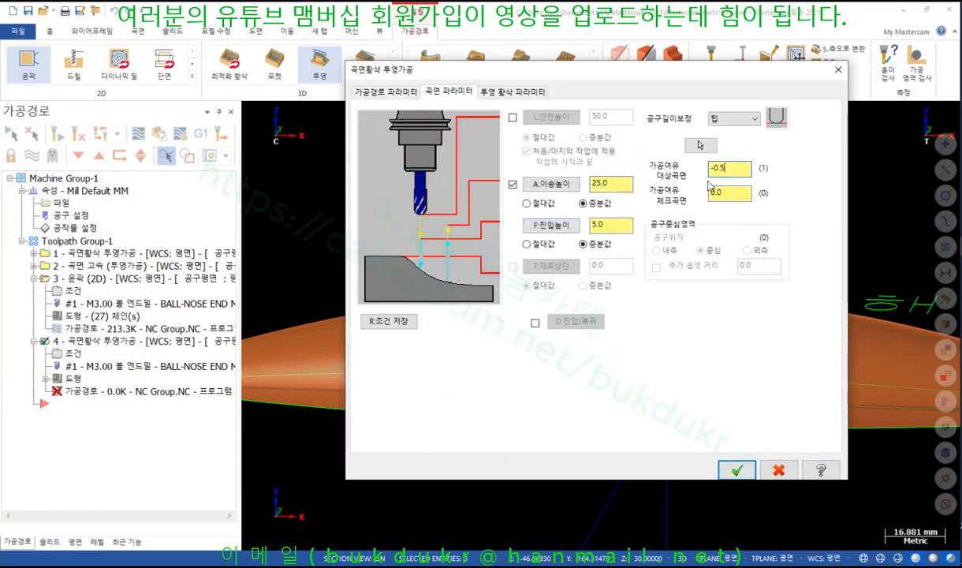
pyautogui.click(517, 92)
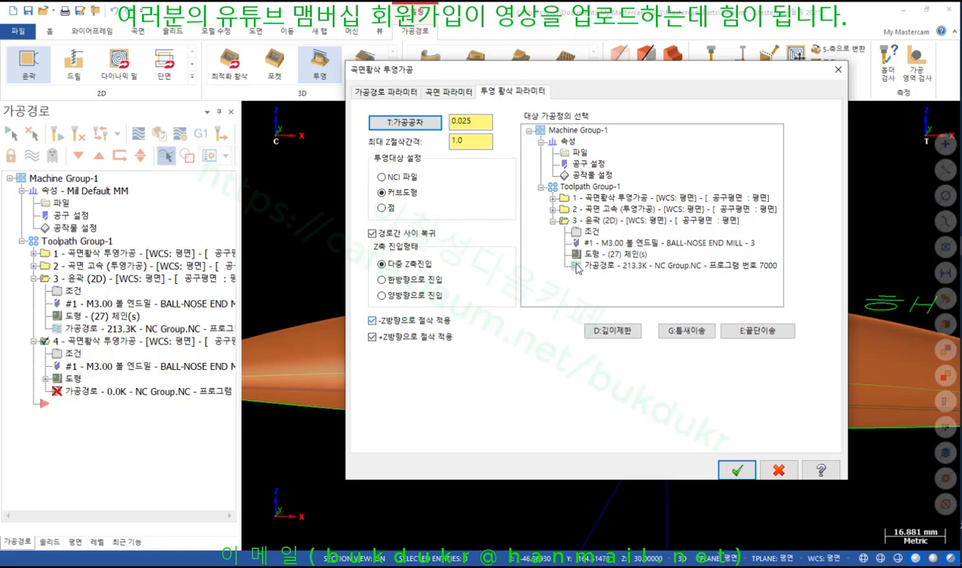
pyautogui.click(403, 177)
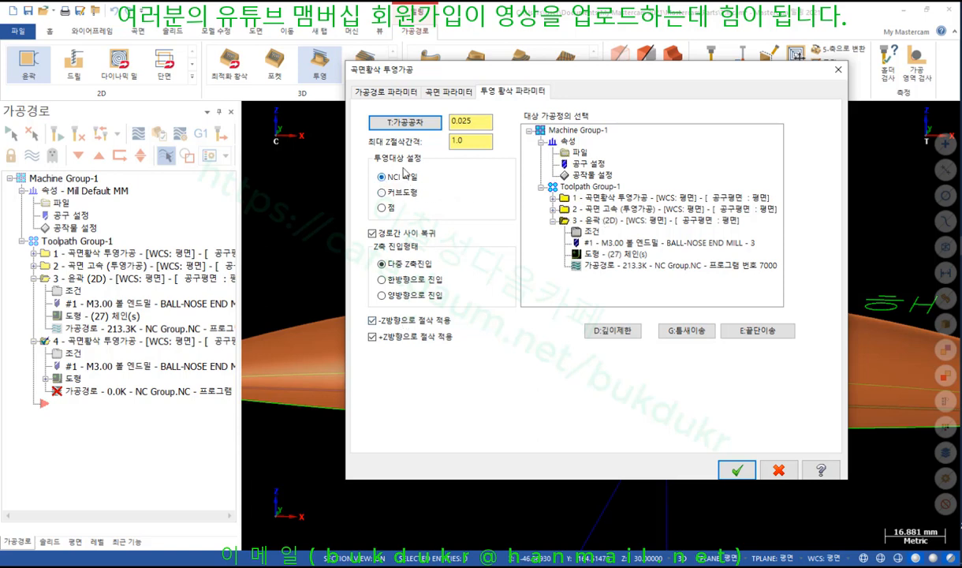
pyautogui.click(605, 223)
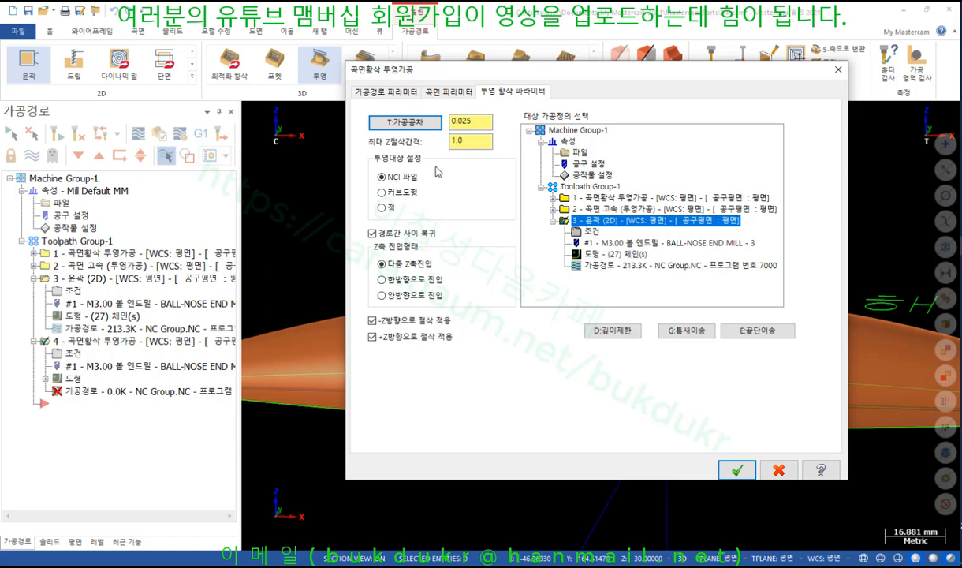
# Step: Set the maximum Z stepdown of the rough projection to 0.1 and generate its toolpath
pyautogui.moveTo(474, 139); pyautogui.dragTo(398, 148)
pyautogui.click(448, 91)
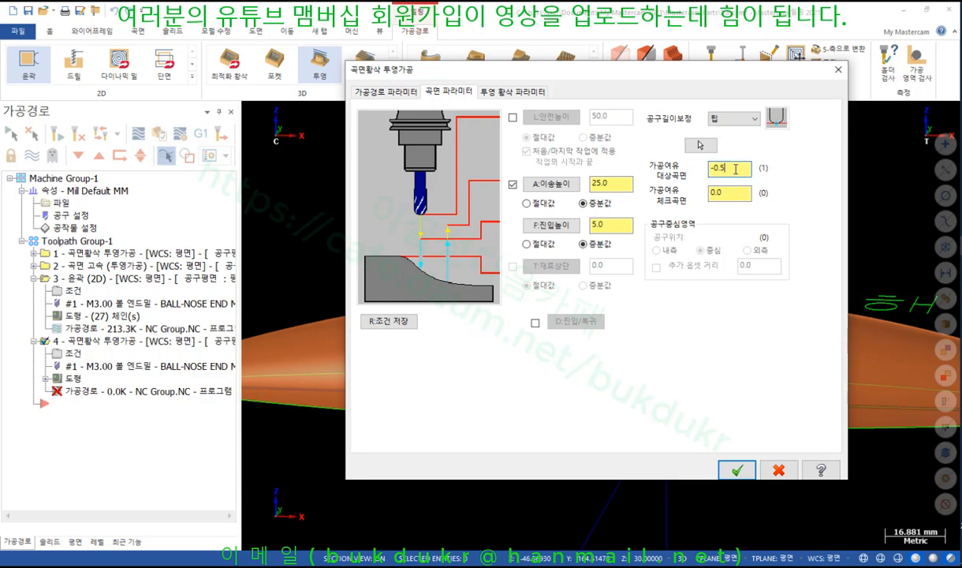
pyautogui.click(505, 92)
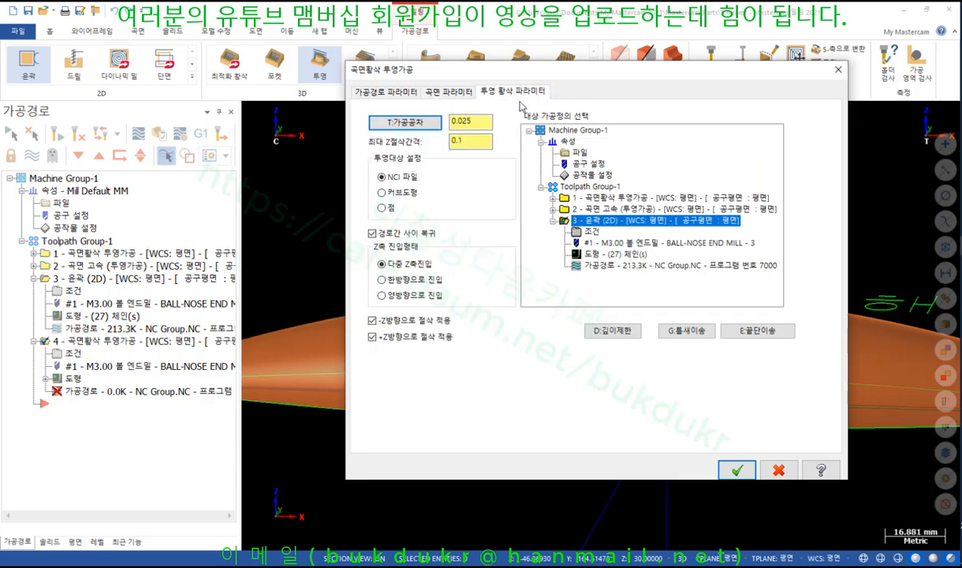
pyautogui.click(737, 470)
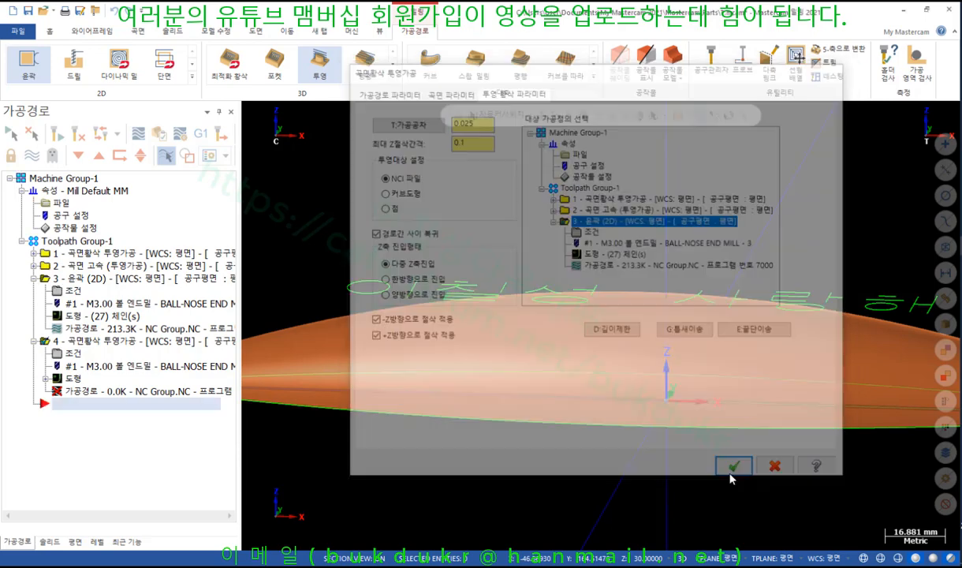
# Step: Examine the layered projection passes from the flat lettering down to the curved surface at several letters
pyautogui.scroll(6, 355, 288)
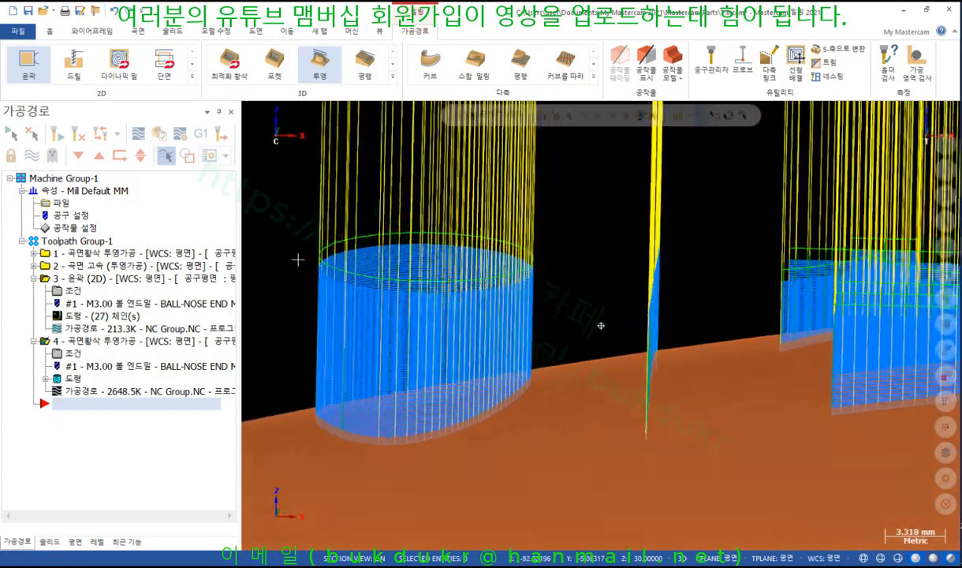
pyautogui.moveTo(299, 260); pyautogui.dragTo(445, 318, button='middle')
pyautogui.scroll(3, 509, 319)
pyautogui.scroll(3, 589, 318)
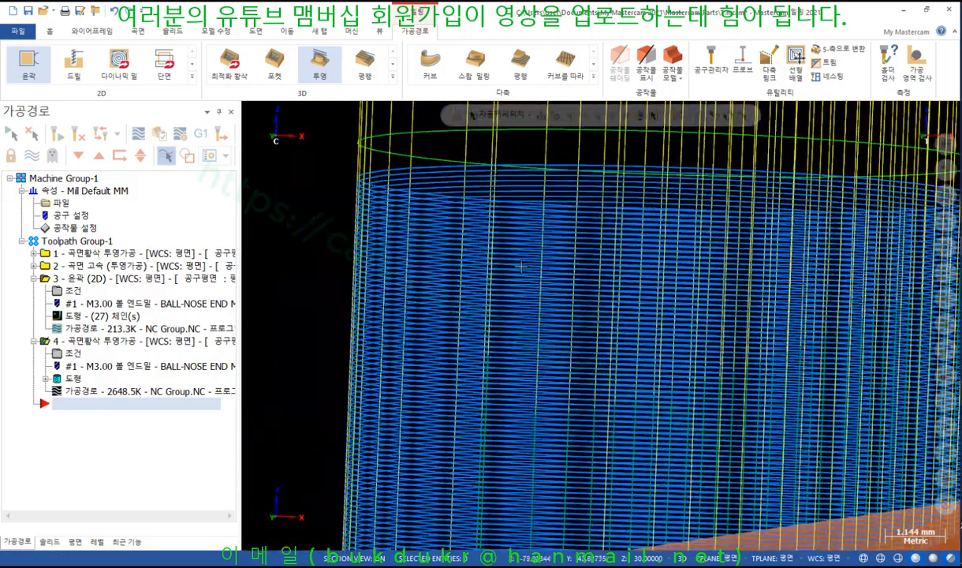
pyautogui.scroll(-4, 695, 224)
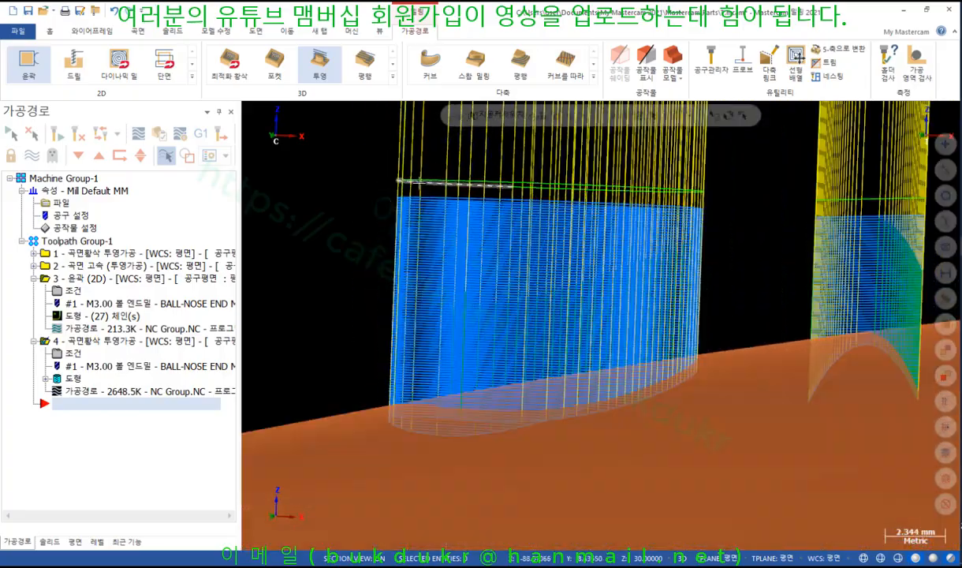
pyautogui.moveTo(695, 224); pyautogui.dragTo(602, 325, button='middle')
pyautogui.moveTo(560, 242); pyautogui.dragTo(729, 239, button='middle')
pyautogui.scroll(5, 601, 325)
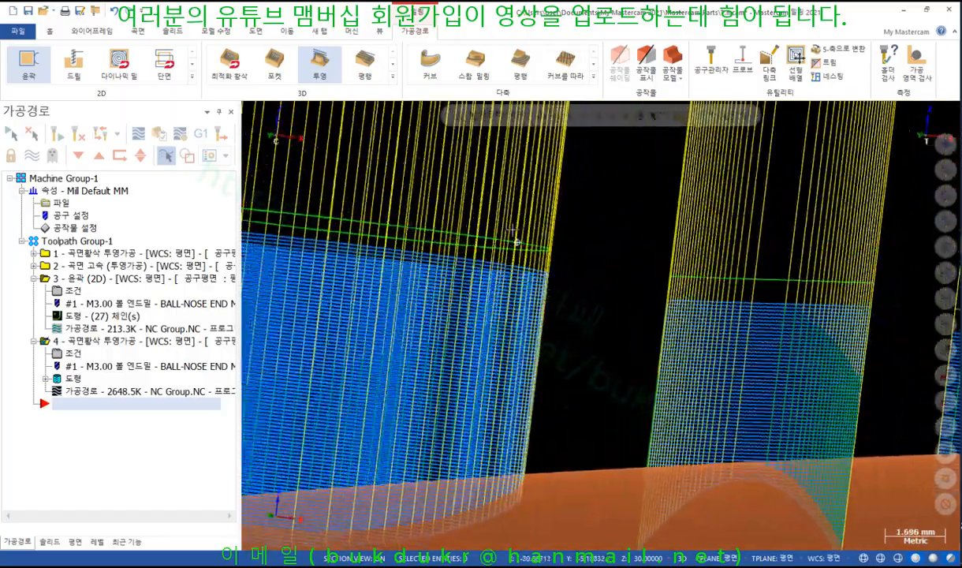
pyautogui.moveTo(512, 234); pyautogui.dragTo(583, 263, button='middle')
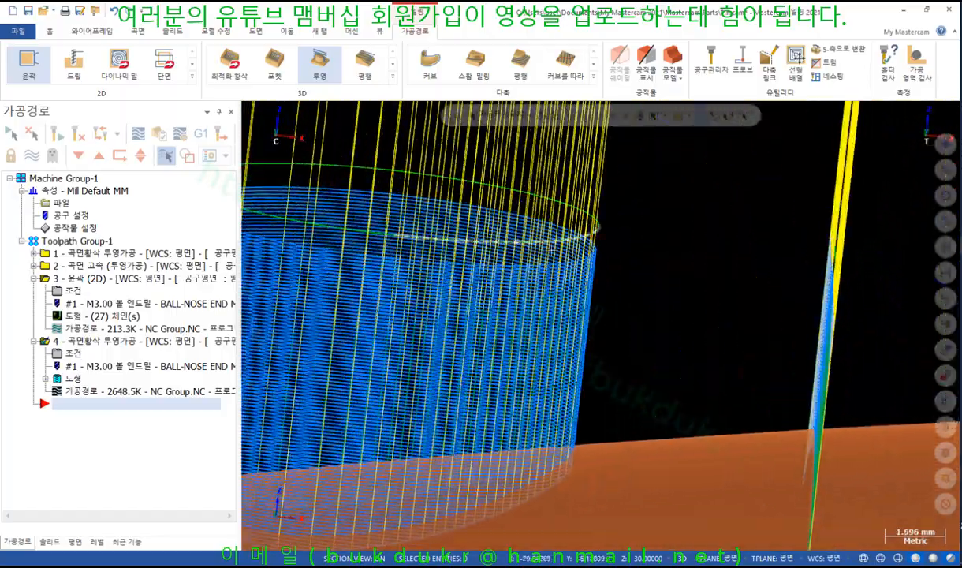
pyautogui.scroll(8, 582, 264)
pyautogui.scroll(-8, 586, 263)
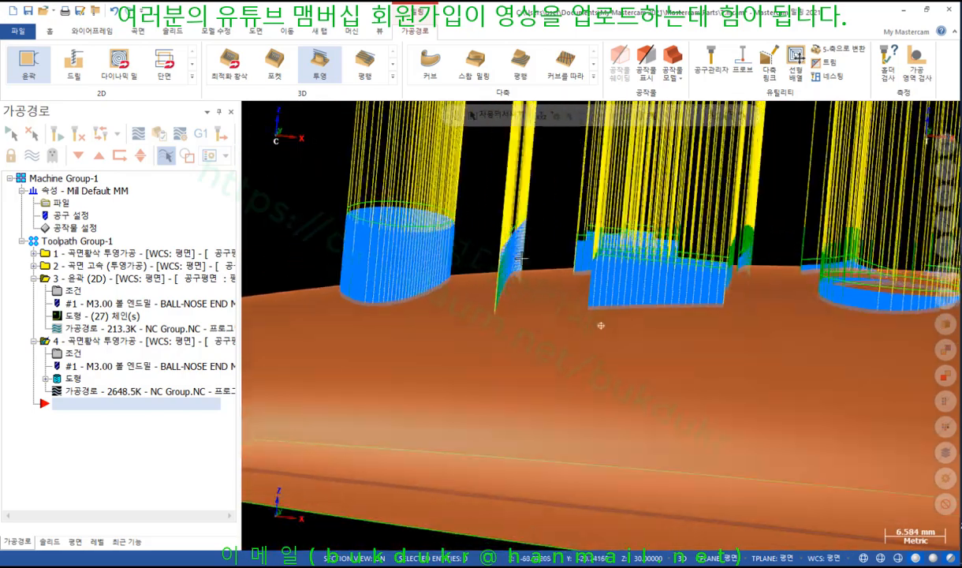
pyautogui.moveTo(521, 257); pyautogui.dragTo(390, 267, button='middle')
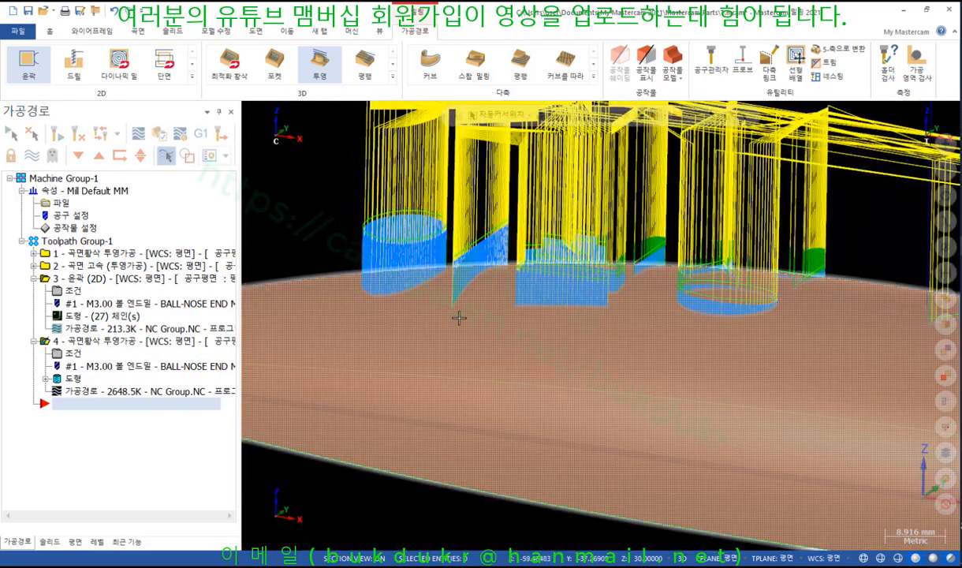
pyautogui.scroll(2, 402, 309)
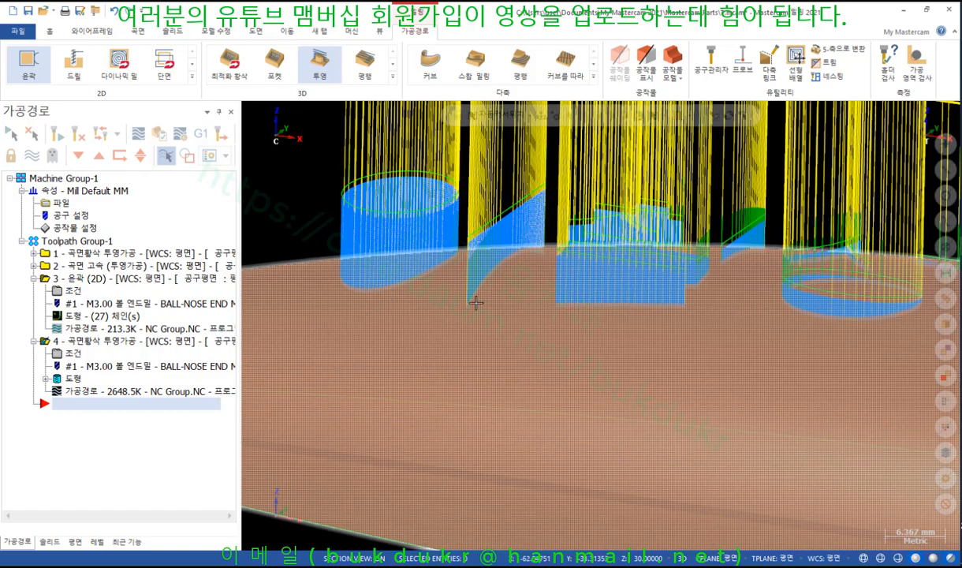
pyautogui.scroll(-5, 476, 303)
pyautogui.scroll(1, 610, 264)
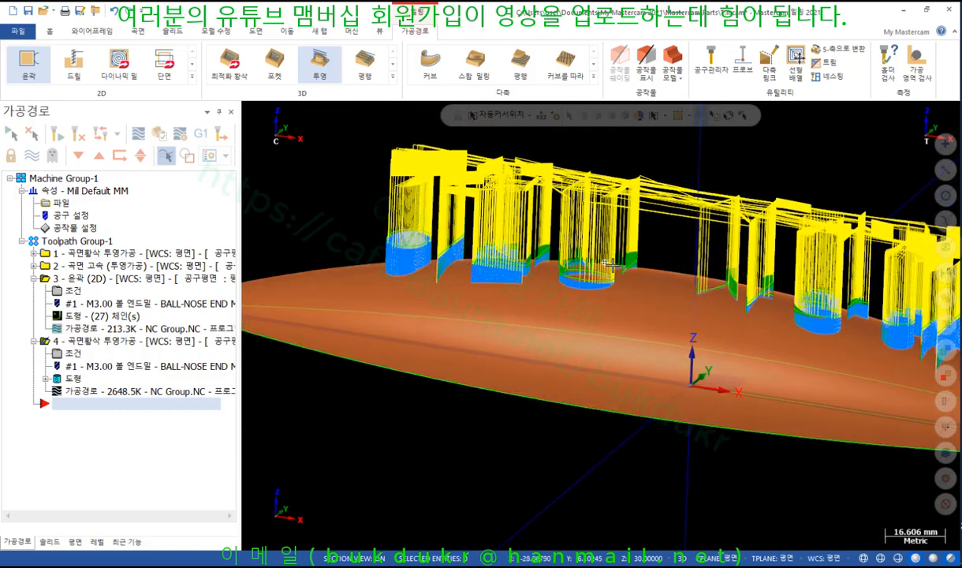
pyautogui.moveTo(610, 264); pyautogui.dragTo(607, 287, button='middle')
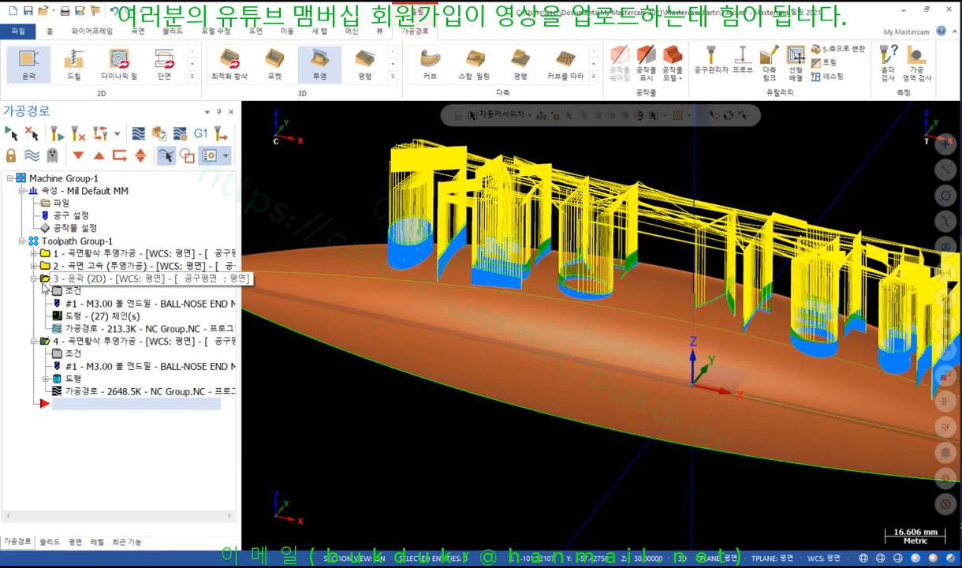
# Step: Hide the rough projection toolpath and show the surface with its lettering in the top view
pyautogui.click(35, 280)
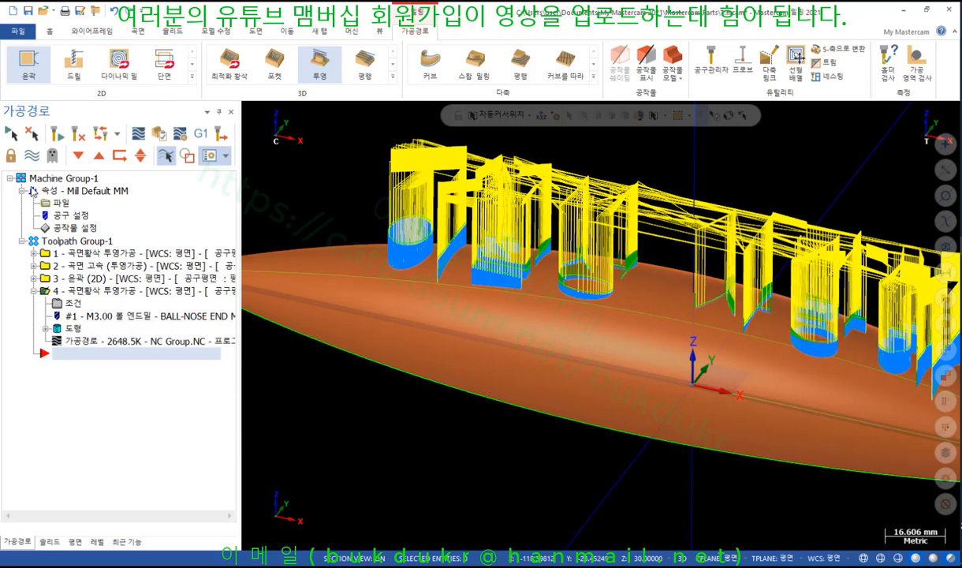
pyautogui.click(31, 156)
pyautogui.scroll(-4, 444, 224)
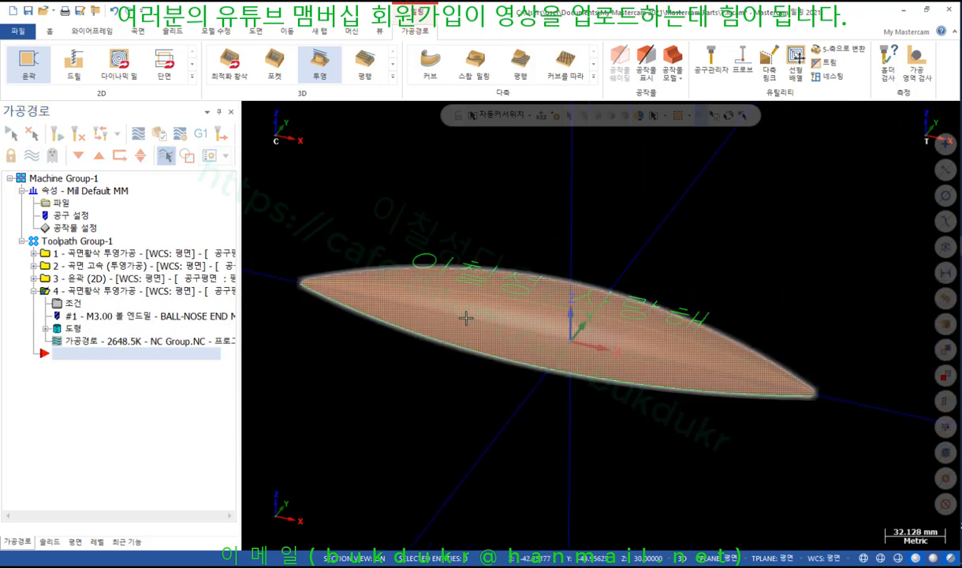
pyautogui.moveTo(466, 317)
pyautogui.mouseDown(button='middle')
pyautogui.moveTo(512, 327)
pyautogui.moveTo(498, 383)
pyautogui.moveTo(499, 338)
pyautogui.moveTo(502, 347)
pyautogui.mouseUp(button='middle')
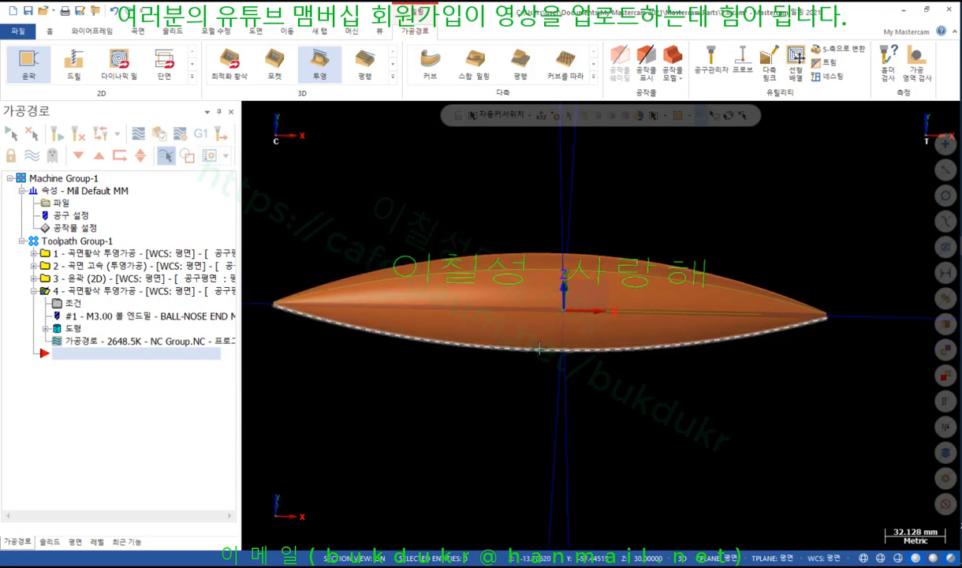
pyautogui.rightClick(772, 153)
pyautogui.click(757, 211)
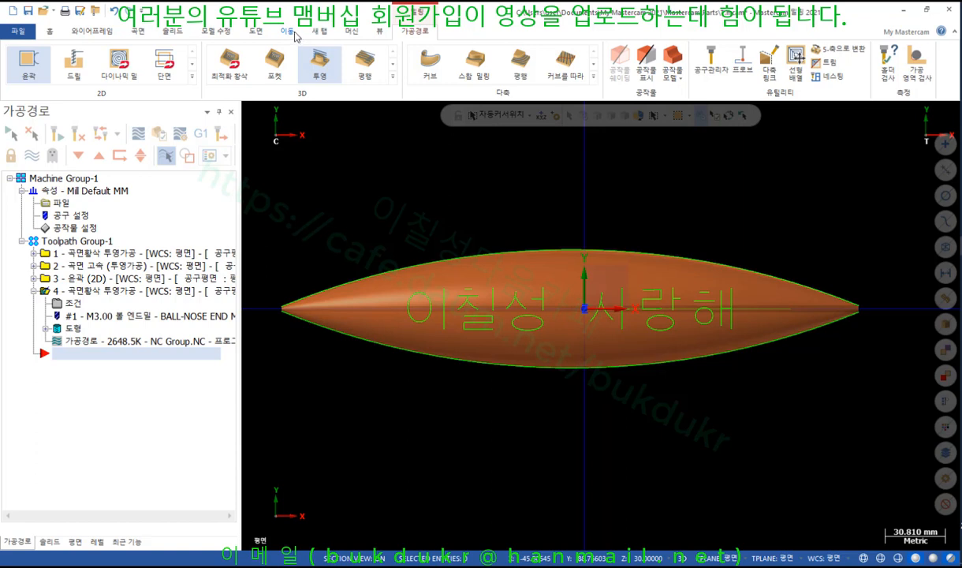
# Step: Draw a vertical two-point line joining the boundary curve endpoints at the surface's left tip
pyautogui.click(92, 31)
pyautogui.click(76, 62)
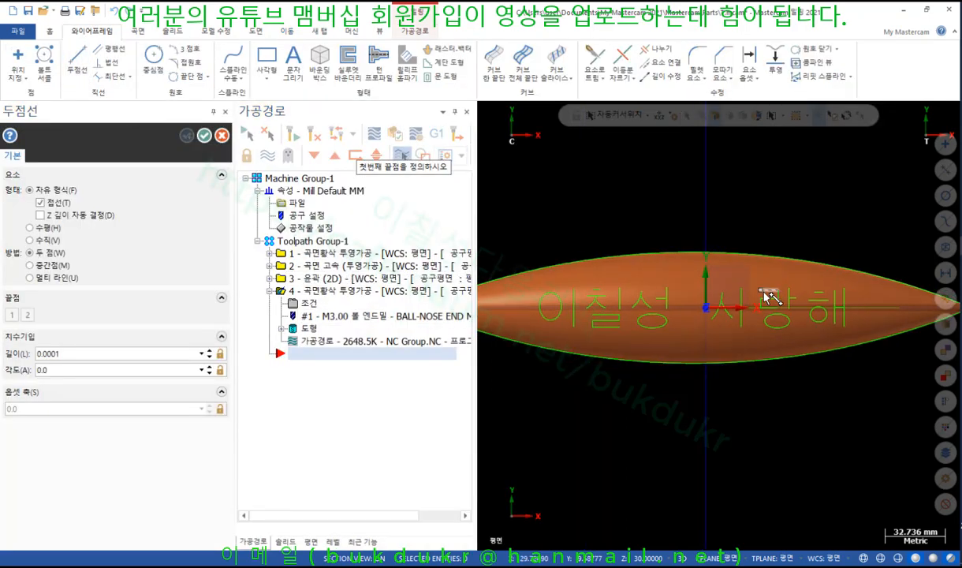
pyautogui.scroll(5, 536, 303)
pyautogui.click(527, 304)
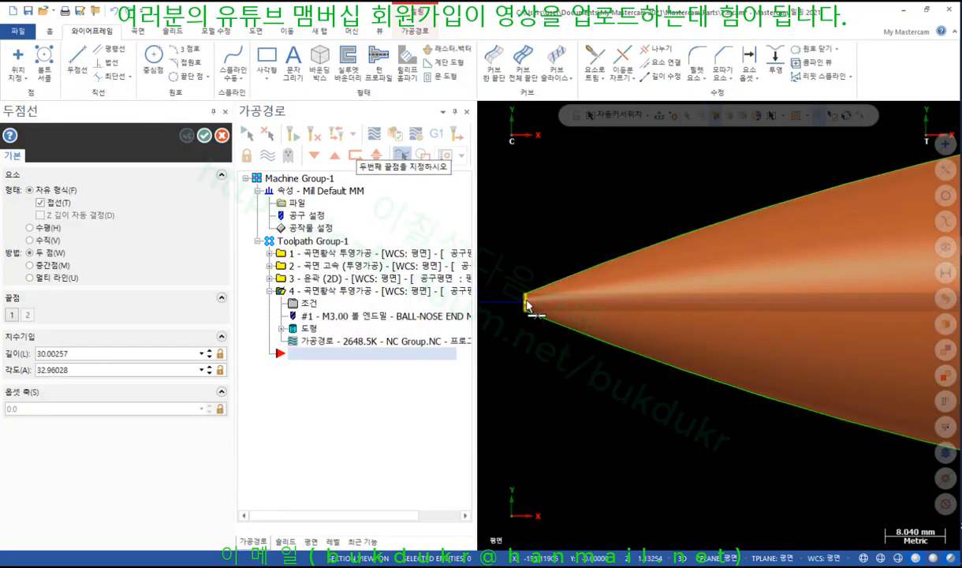
pyautogui.click(527, 317)
# Step: Close the boundary at the surface's right tip with another vertical two-point line and finish the line command
pyautogui.scroll(-2, 499, 270)
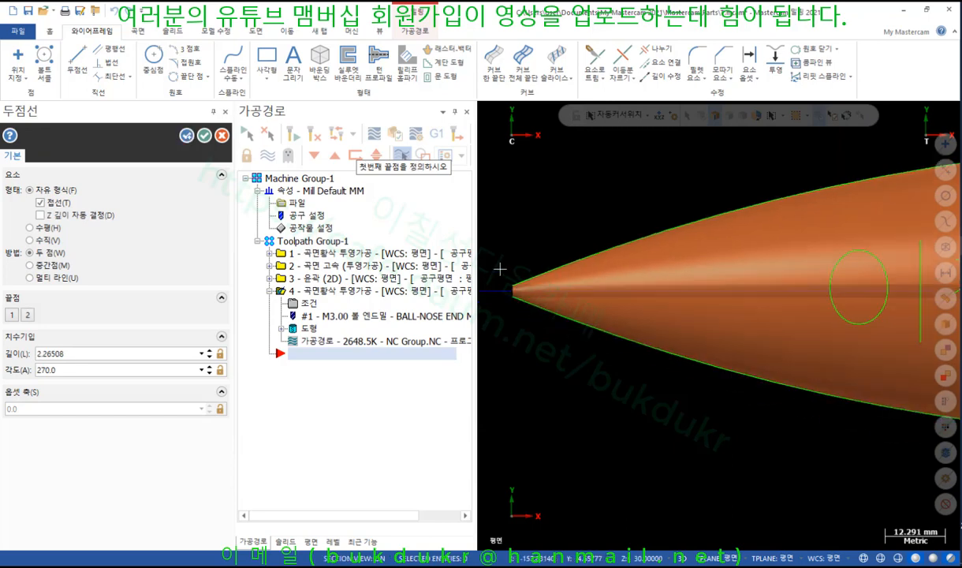
pyautogui.scroll(-3, 513, 280)
pyautogui.scroll(1, 848, 281)
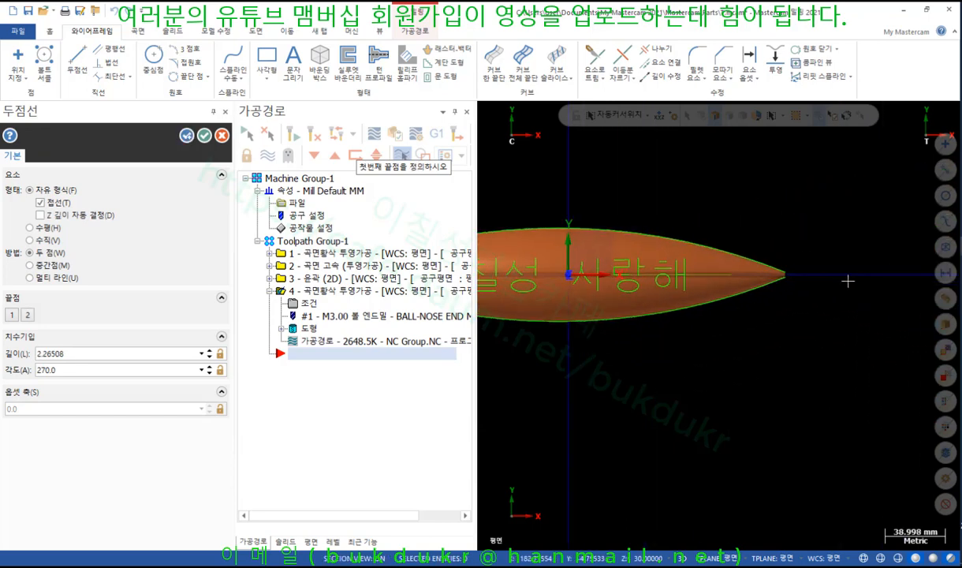
pyautogui.scroll(7, 793, 276)
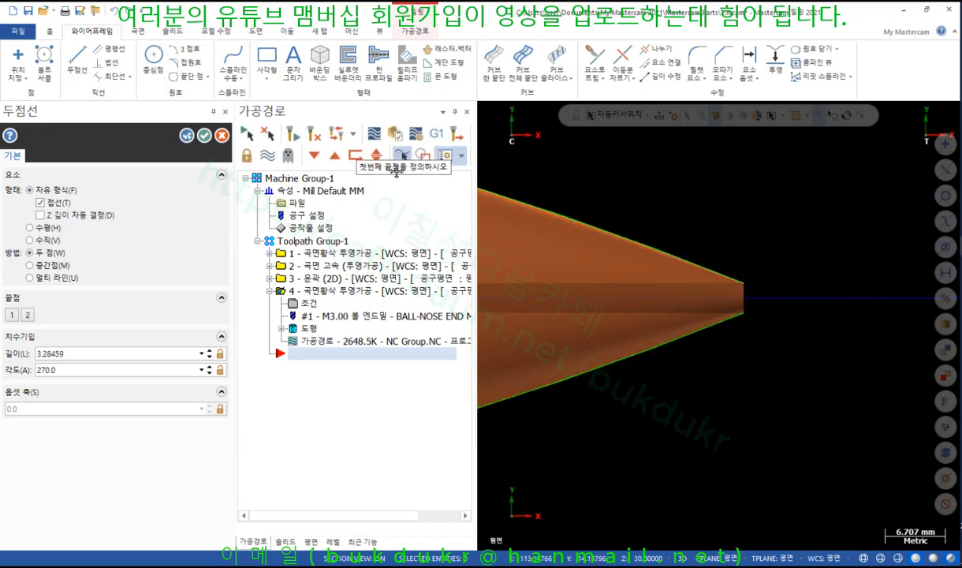
pyautogui.click(401, 156)
pyautogui.scroll(-5, 862, 303)
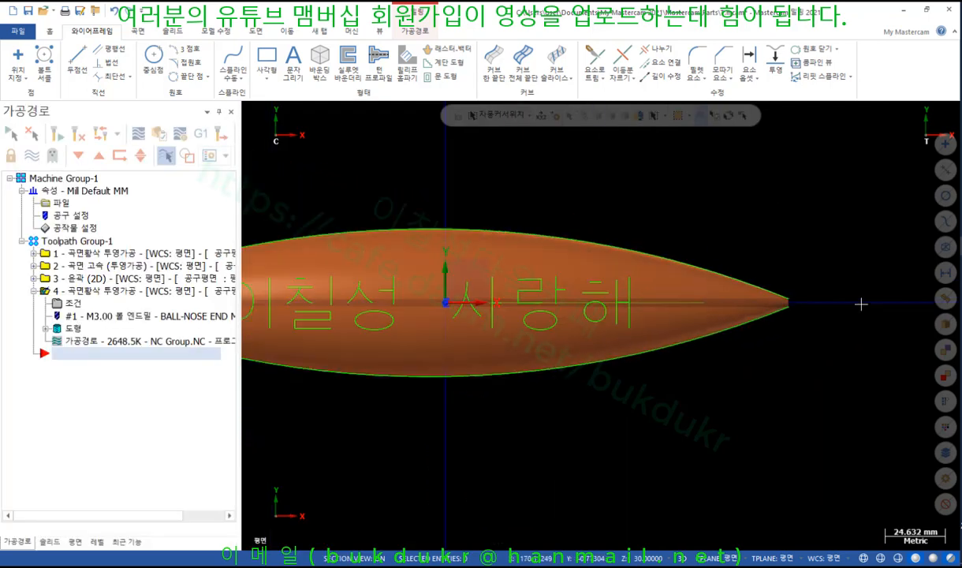
# Step: Create a 2D pocket operation using the closed outer boundary of the curved surface as its chain
pyautogui.scroll(-2, 861, 304)
pyautogui.click(411, 32)
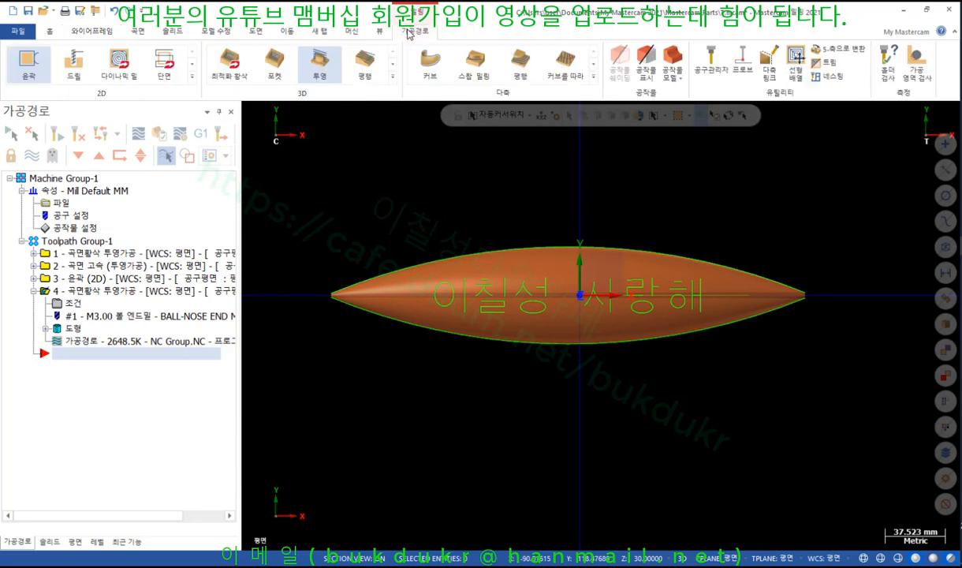
pyautogui.click(191, 76)
pyautogui.click(118, 103)
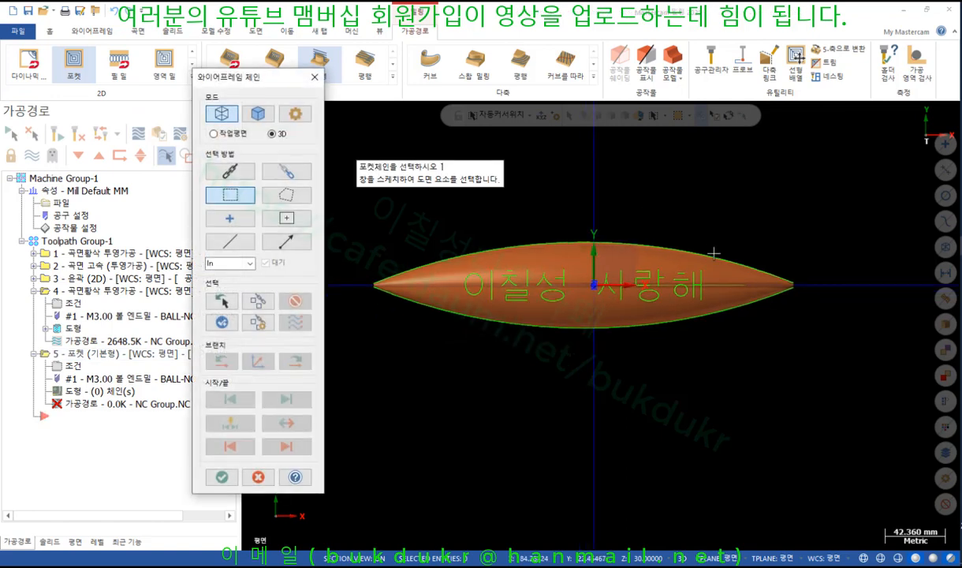
pyautogui.click(229, 171)
pyautogui.click(753, 266)
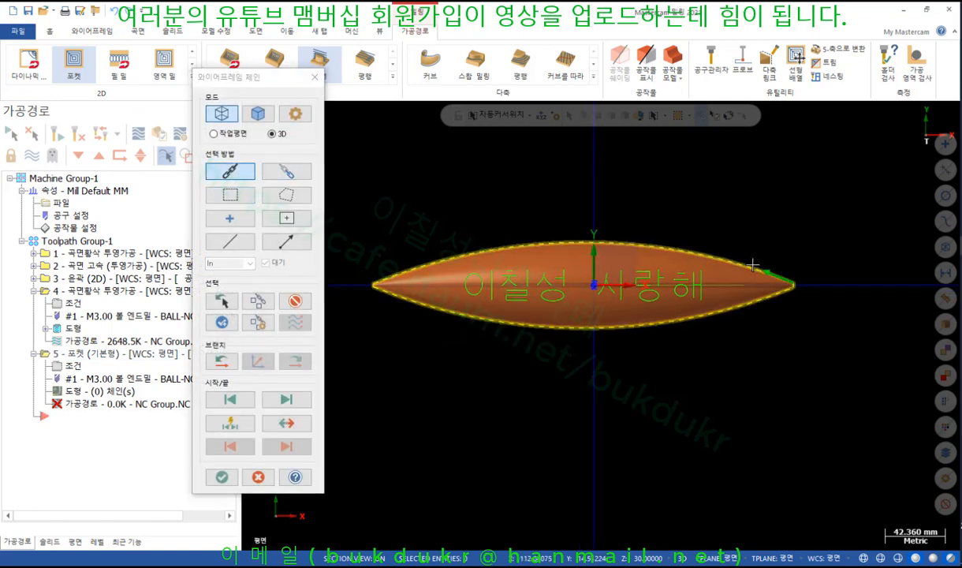
pyautogui.click(222, 476)
# Step: Set the pocket's stock to leave to 0 on both the walls and the floor
pyautogui.click(83, 87)
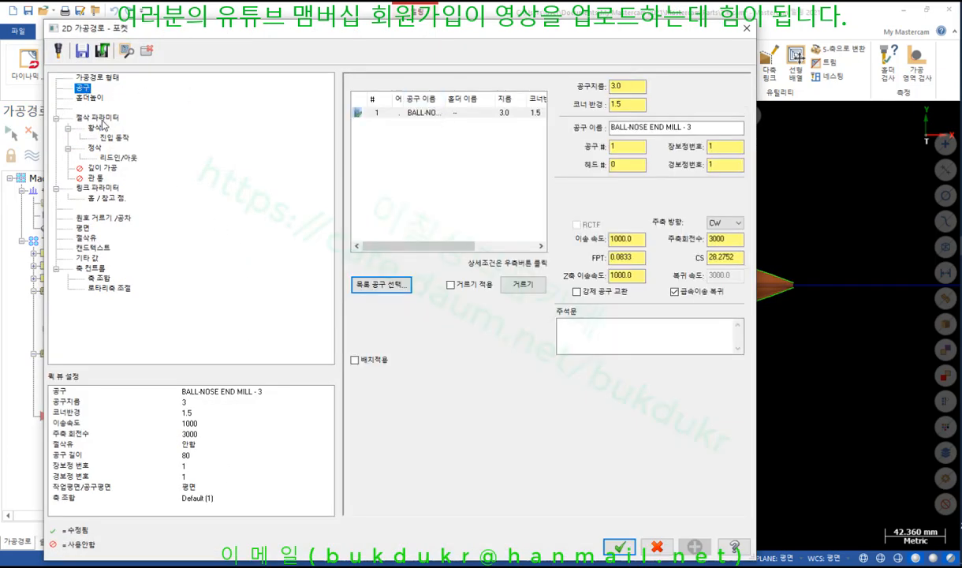
pyautogui.click(98, 117)
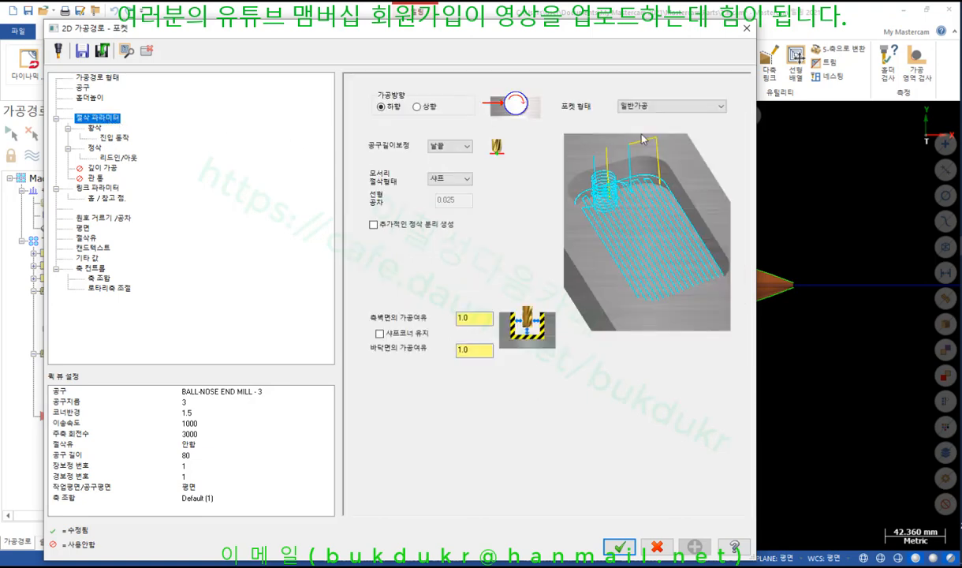
pyautogui.moveTo(476, 319); pyautogui.dragTo(389, 323)
pyautogui.write('0')
pyautogui.press('Tab')
pyautogui.write('0')
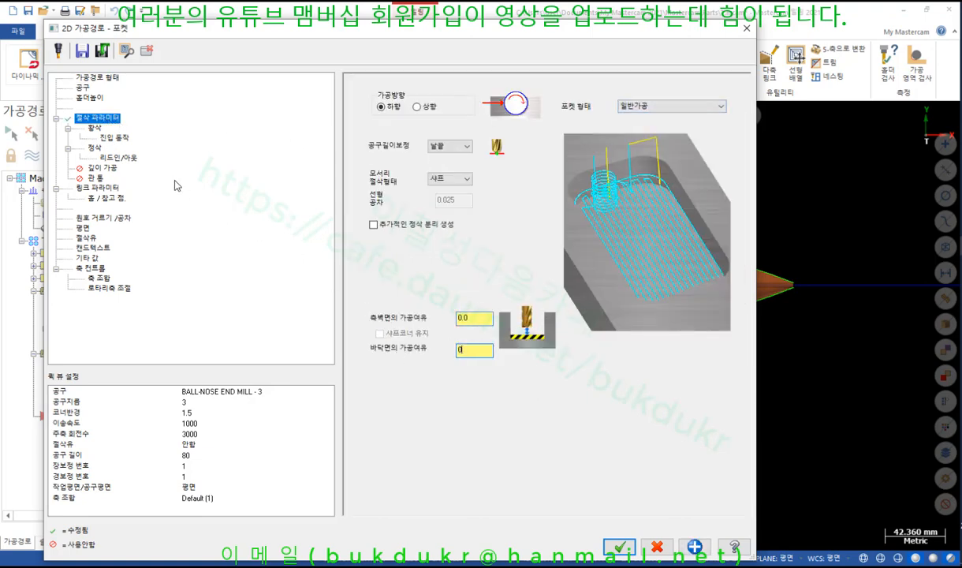
# Step: Set the pocket type to facing (표면가공) and its approach distance to 0
pyautogui.click(95, 129)
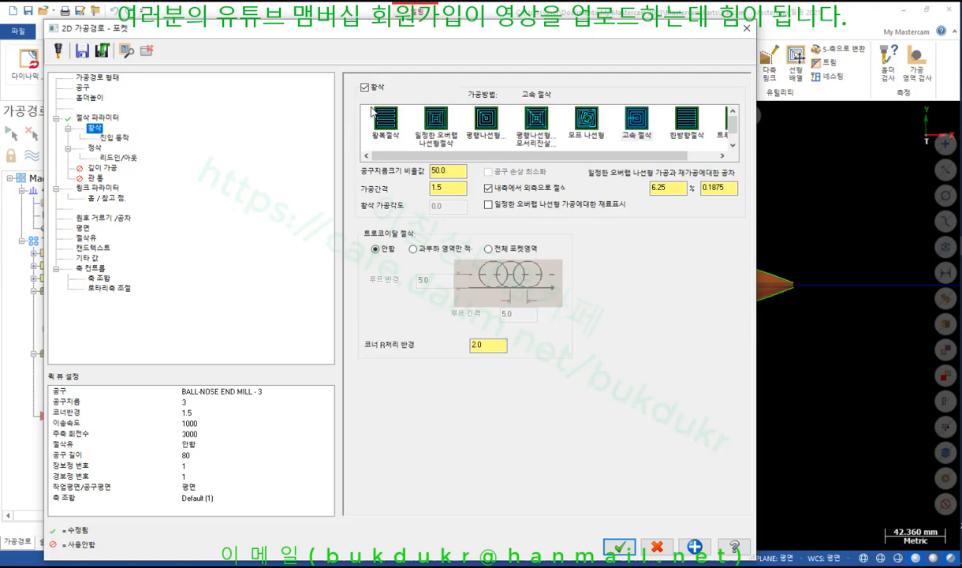
pyautogui.click(97, 117)
pyautogui.click(624, 105)
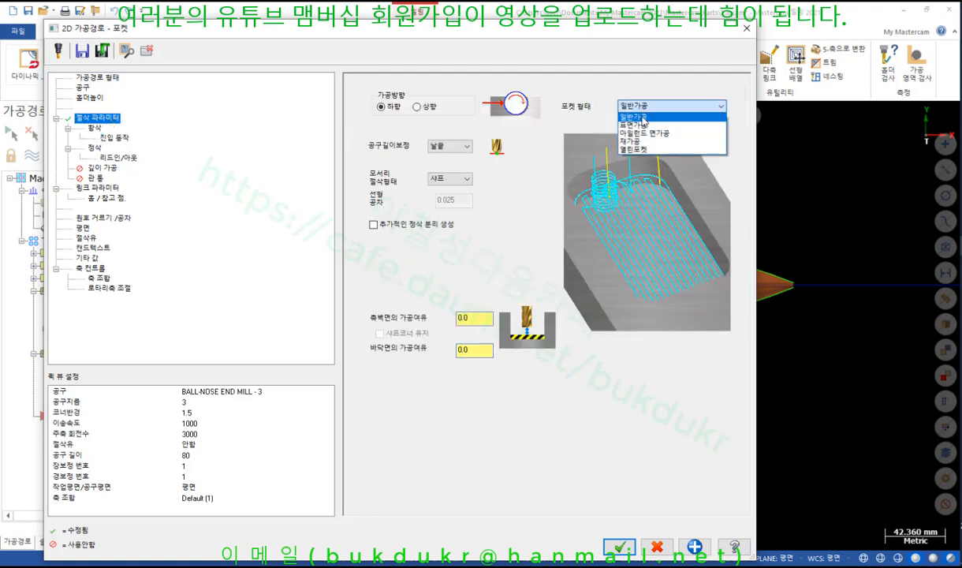
pyautogui.click(631, 132)
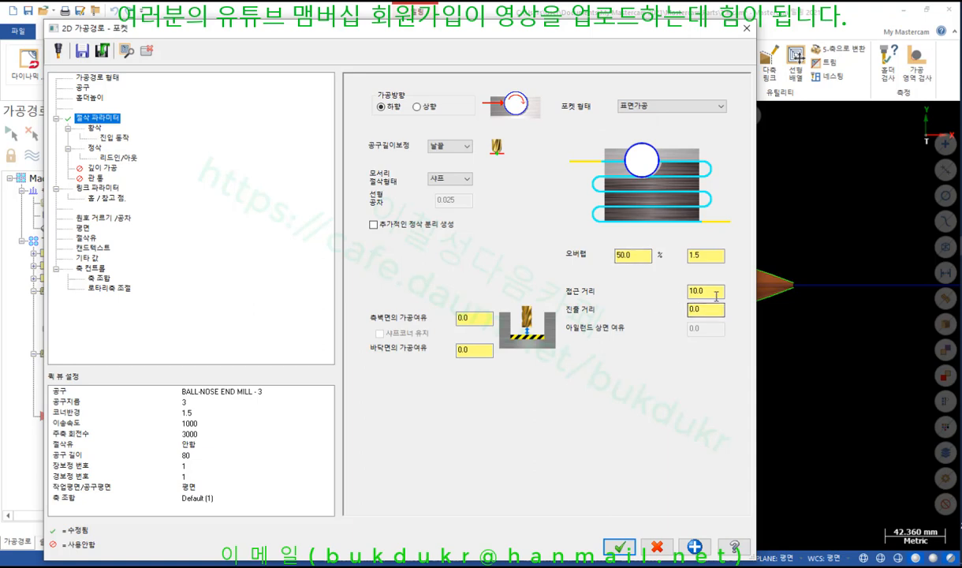
pyautogui.click(691, 292)
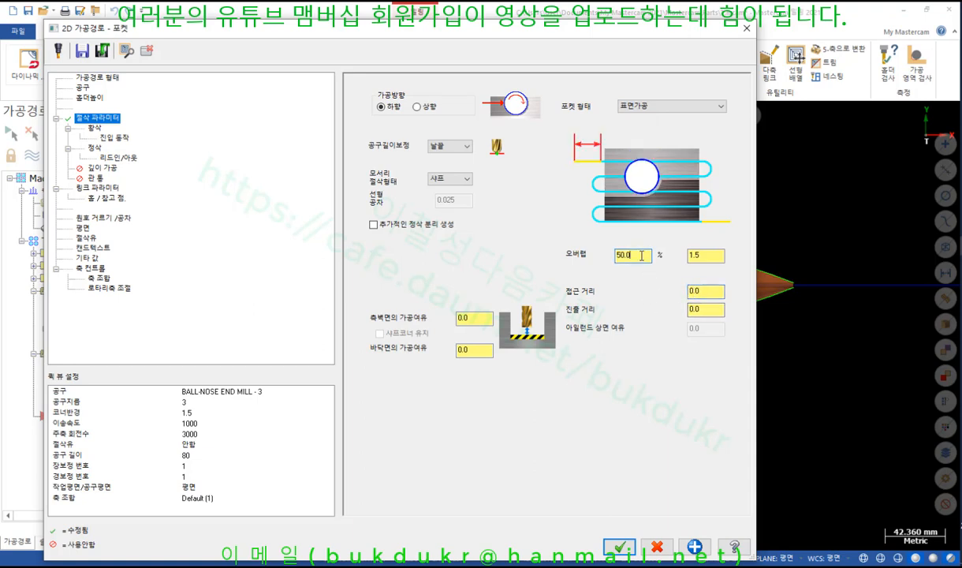
pyautogui.click(701, 258)
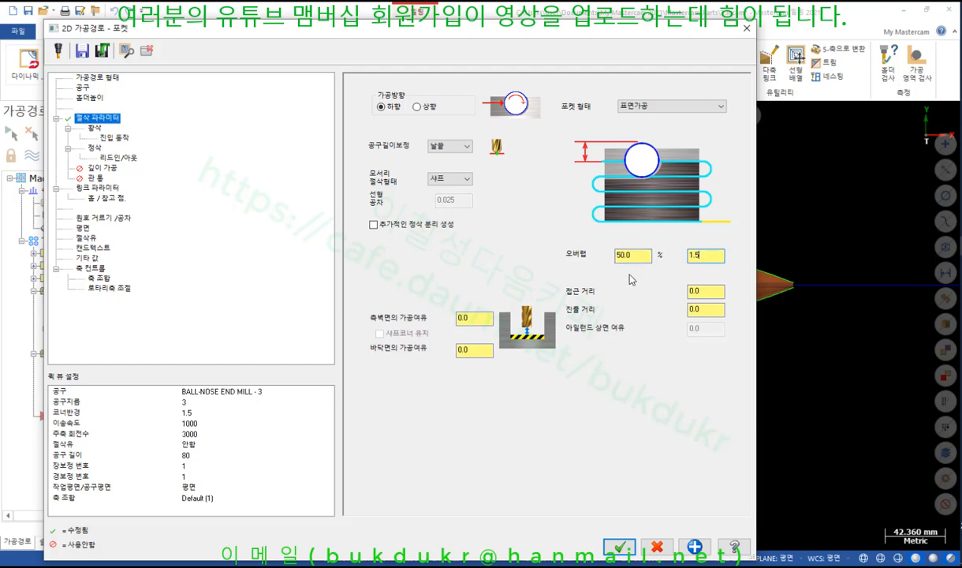
# Step: Set the pocket's roughing method to morph spiral (모프 나선형) with the entry motion off
pyautogui.click(96, 129)
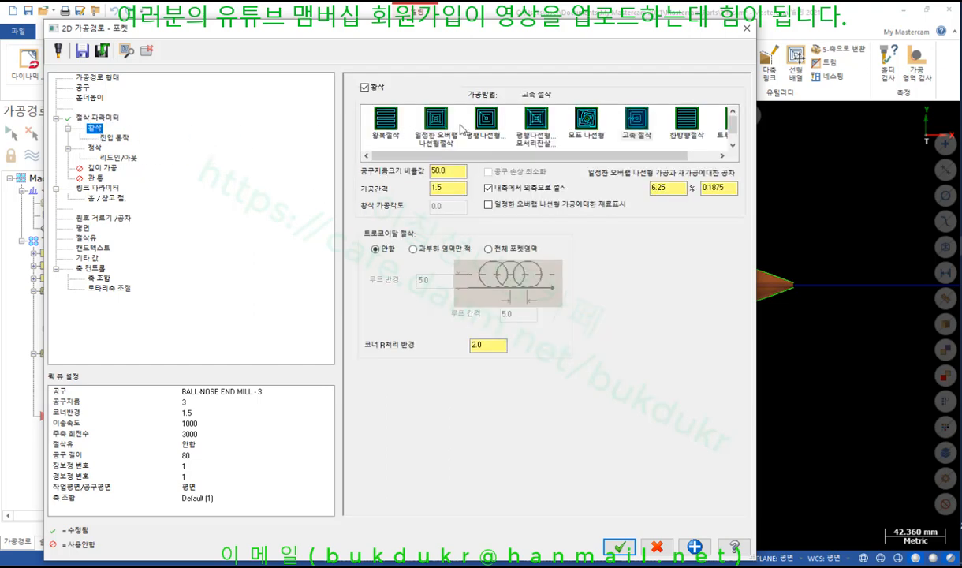
pyautogui.moveTo(595, 157); pyautogui.dragTo(693, 162)
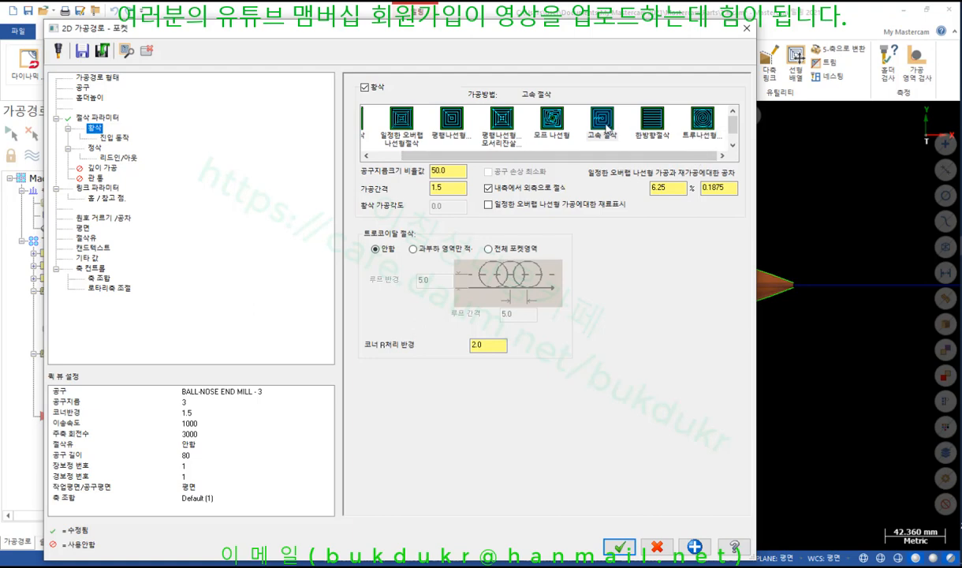
pyautogui.click(554, 131)
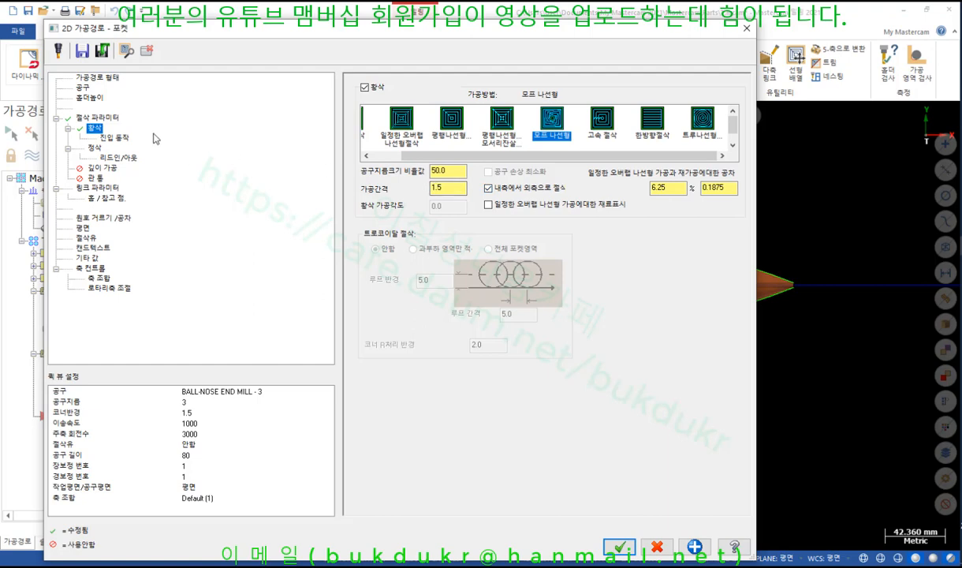
pyautogui.click(122, 138)
pyautogui.click(382, 88)
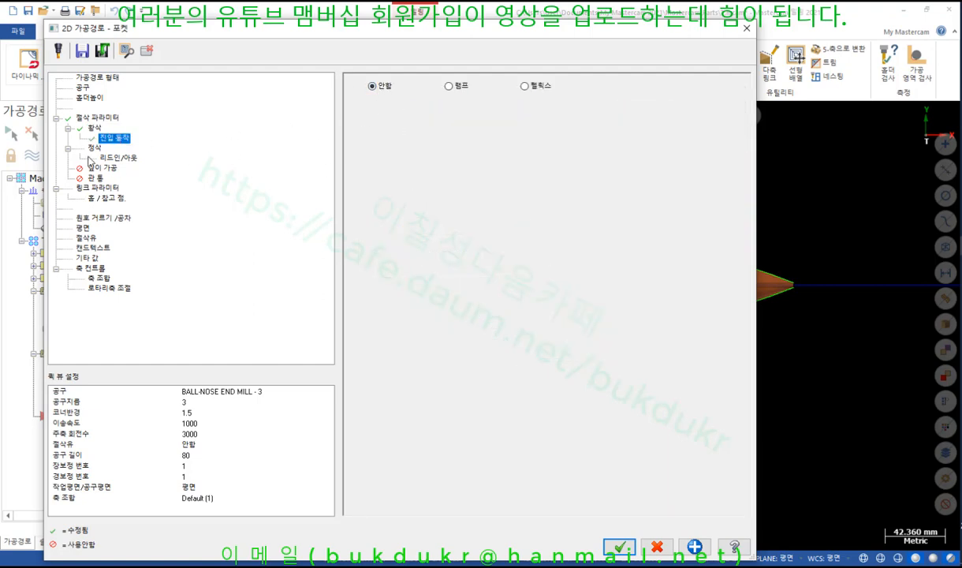
# Step: Turn off the pocket's finishing passes and check the lead in/out settings
pyautogui.click(94, 149)
pyautogui.click(361, 85)
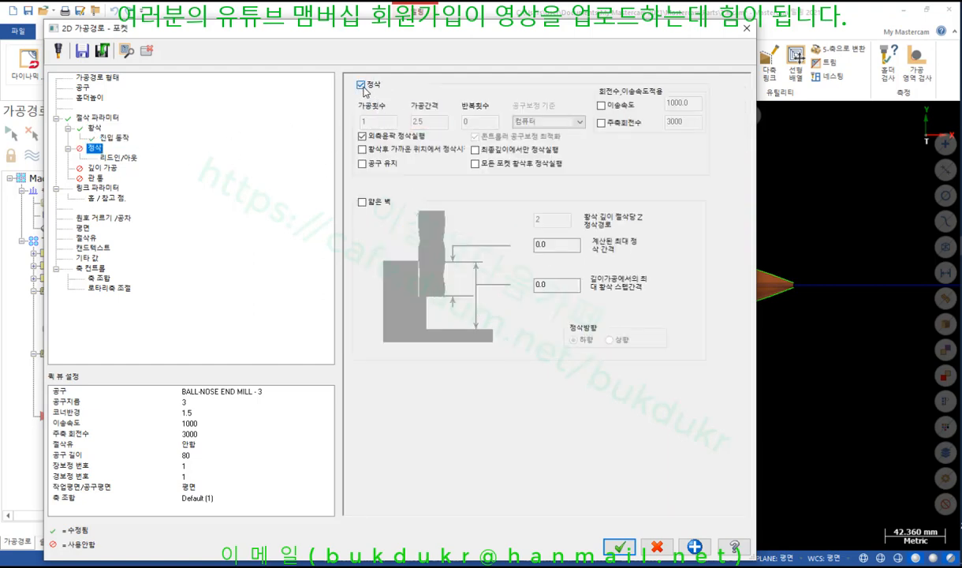
pyautogui.click(115, 159)
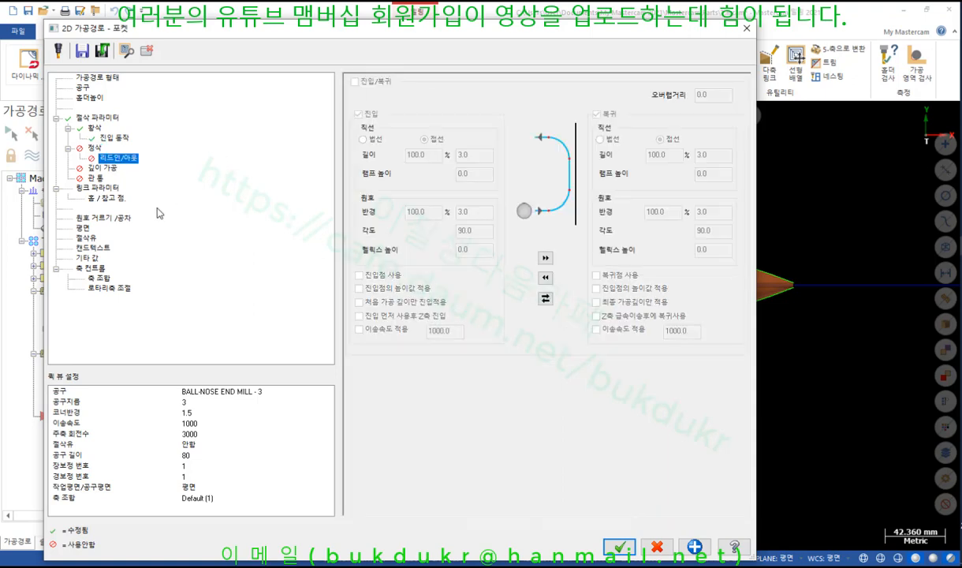
# Step: Set the pocket's top of stock and depth values to 30 and generate the toolpath
pyautogui.click(105, 189)
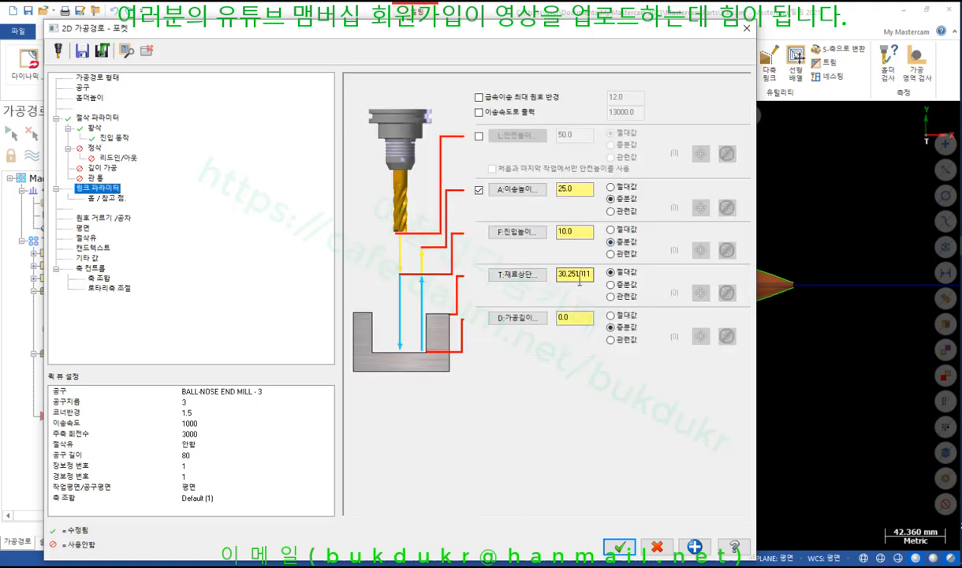
pyautogui.click(586, 318)
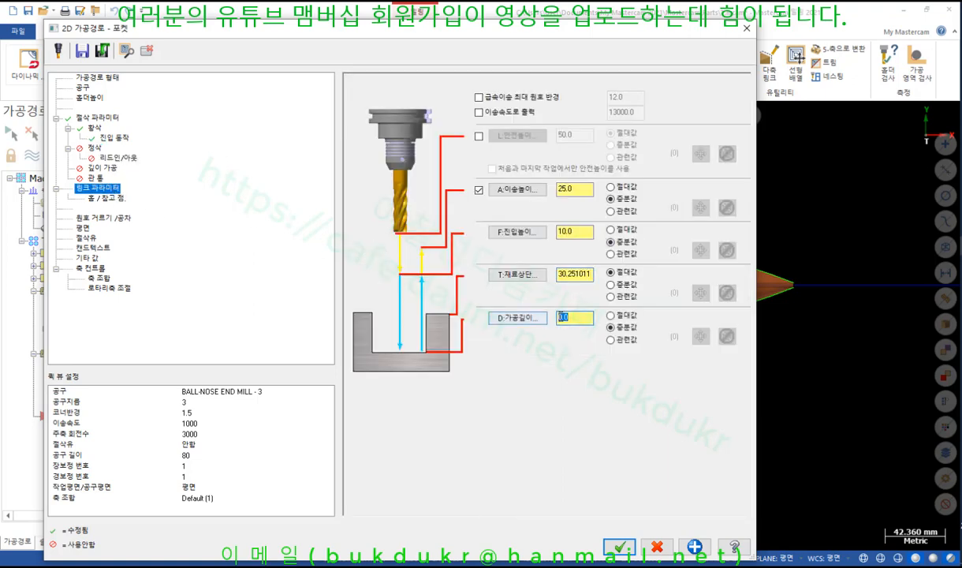
pyautogui.click(590, 275)
pyautogui.write('30')
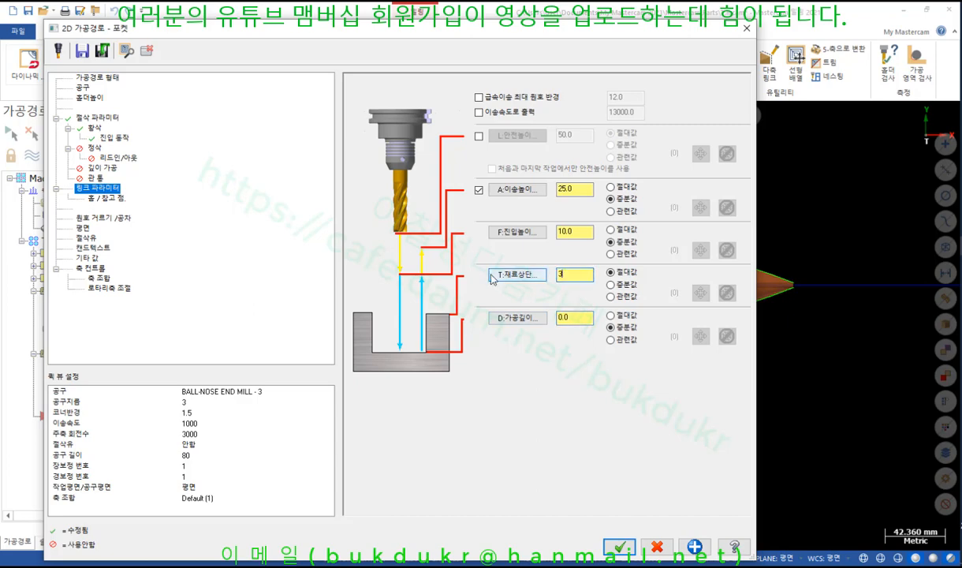
pyautogui.press('Tab')
pyautogui.write('30')
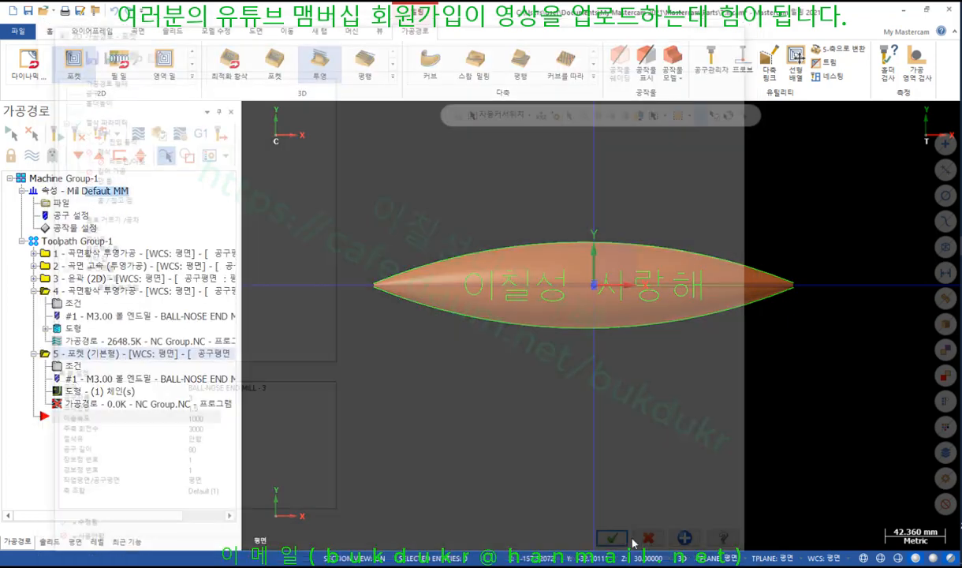
pyautogui.click(620, 547)
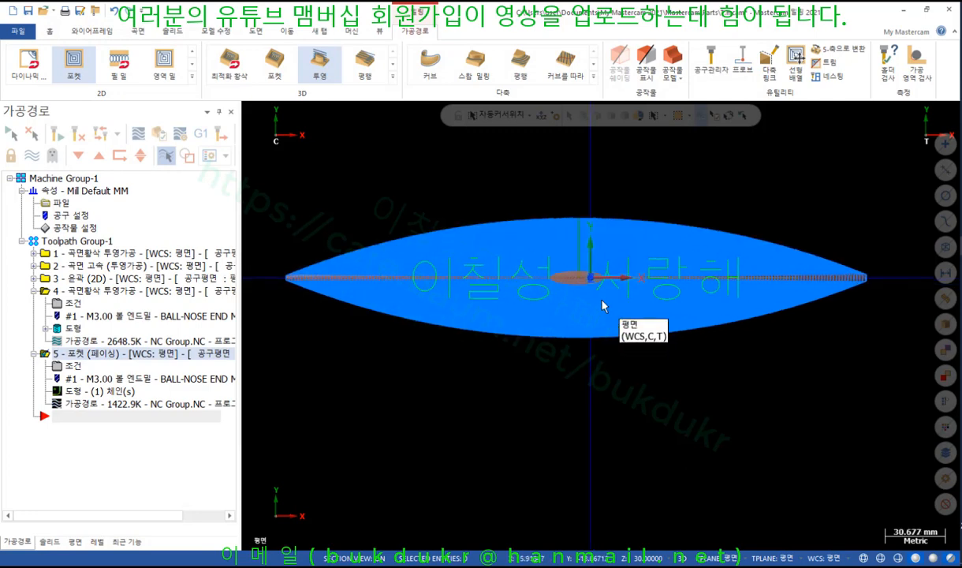
# Step: Inspect the facing toolpath above the surface, adjust its overlap percentage and recalculate the pocket operation
pyautogui.moveTo(549, 310); pyautogui.dragTo(533, 214, button='middle')
pyautogui.scroll(-2, 634, 229)
pyautogui.scroll(5, 532, 214)
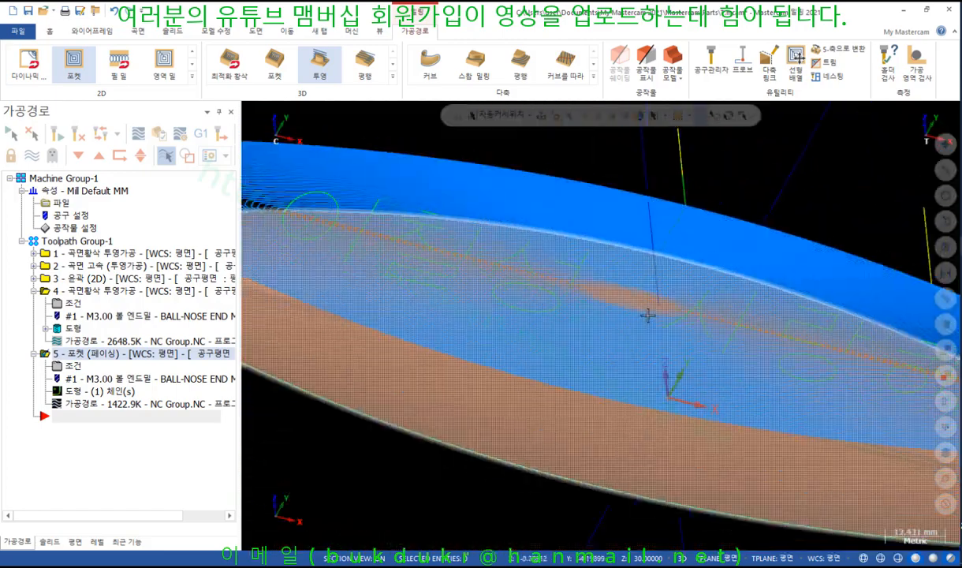
pyautogui.moveTo(647, 315); pyautogui.dragTo(647, 289, button='middle')
pyautogui.scroll(-2, 647, 289)
pyautogui.scroll(-3, 591, 266)
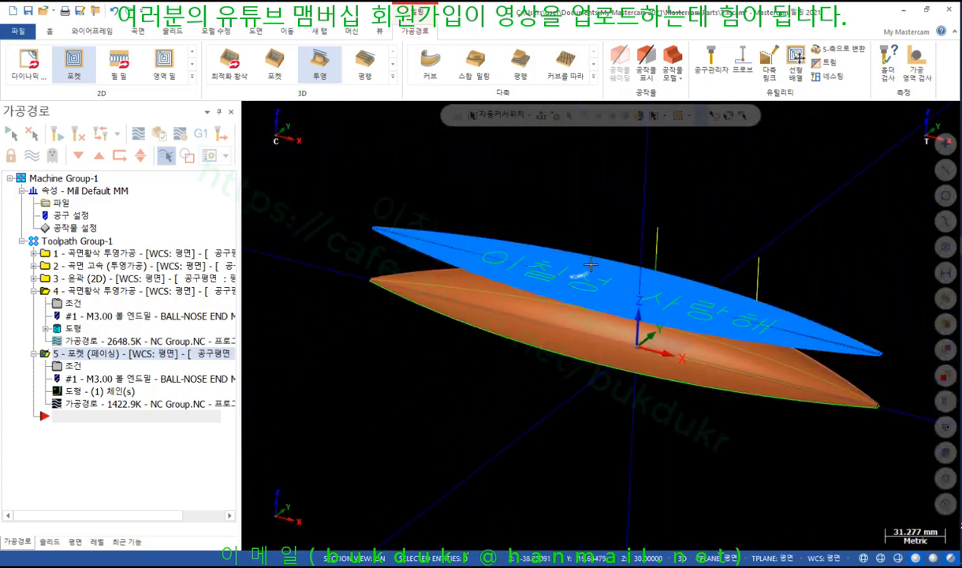
pyautogui.click(72, 367)
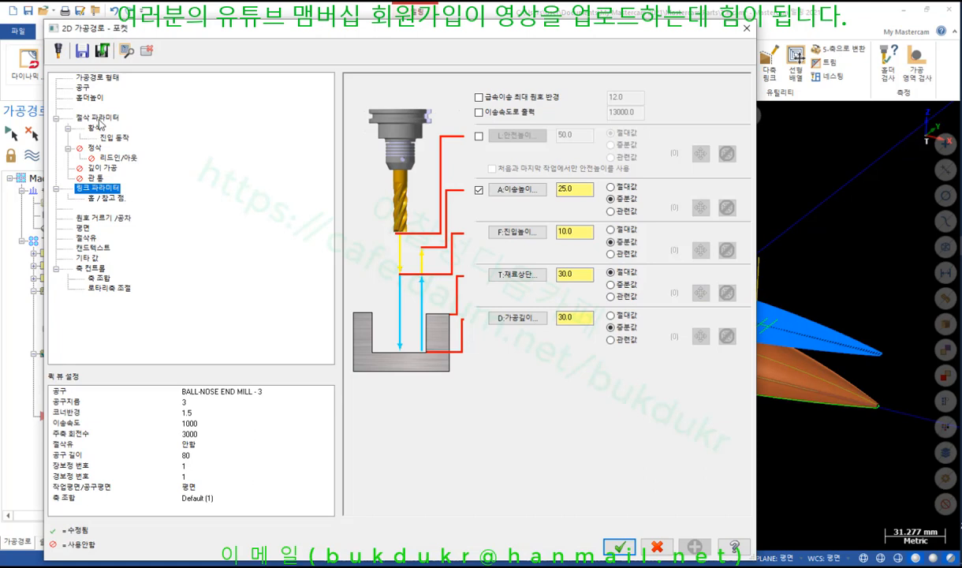
pyautogui.click(96, 118)
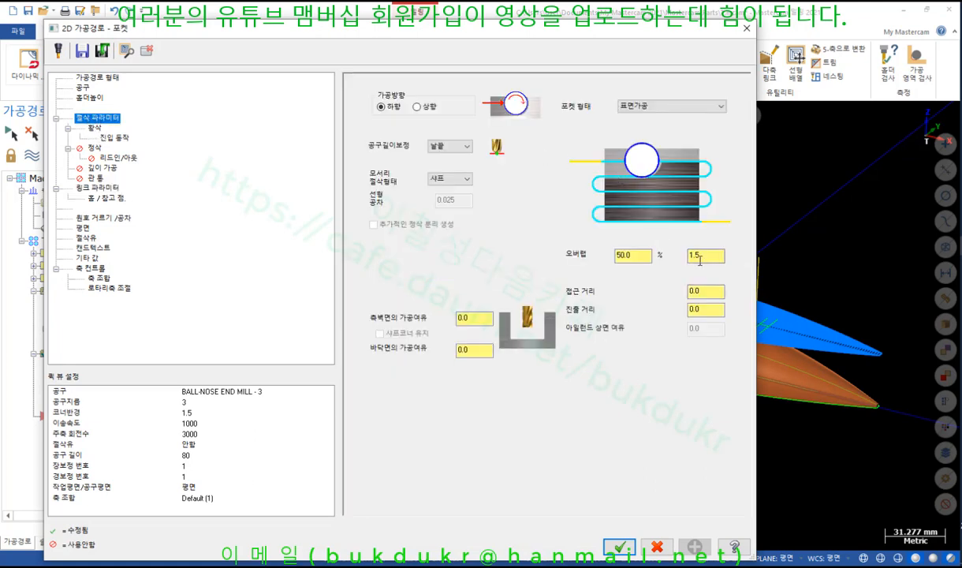
pyautogui.doubleClick(647, 256)
pyautogui.click(619, 547)
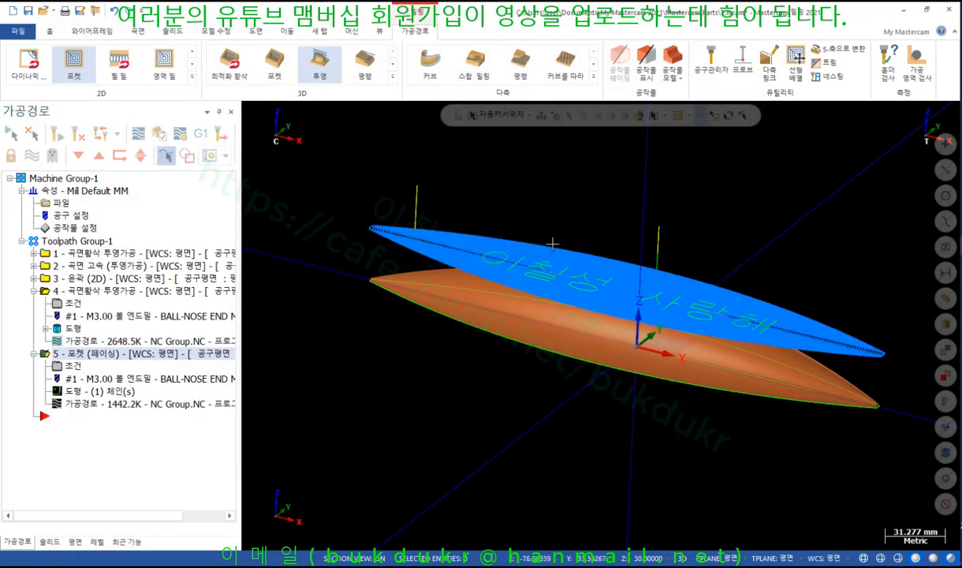
# Step: Make operation 4 project the facing pocket toolpath (operation 5), edit its maximum stepdown and regenerate it
pyautogui.click(36, 292)
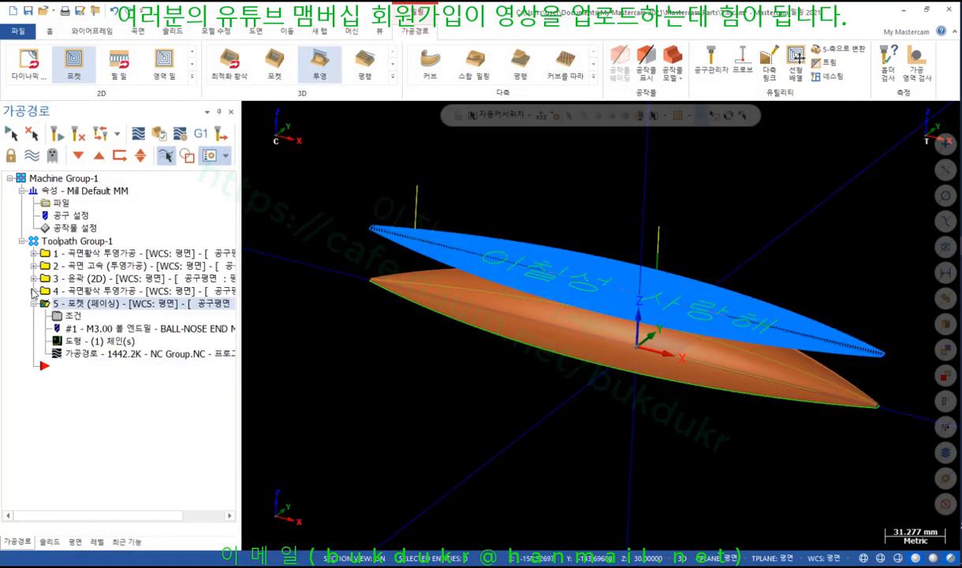
pyautogui.click(34, 291)
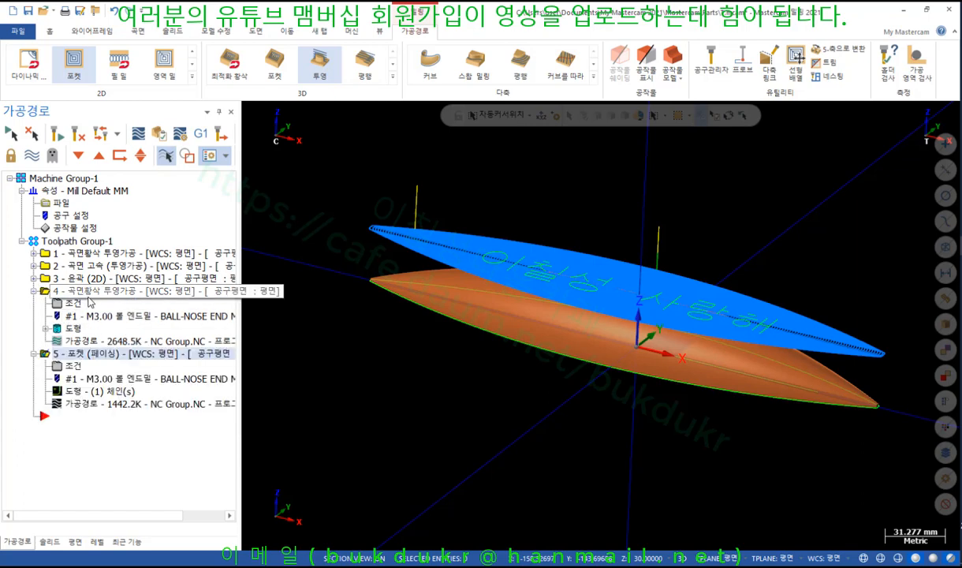
pyautogui.click(77, 305)
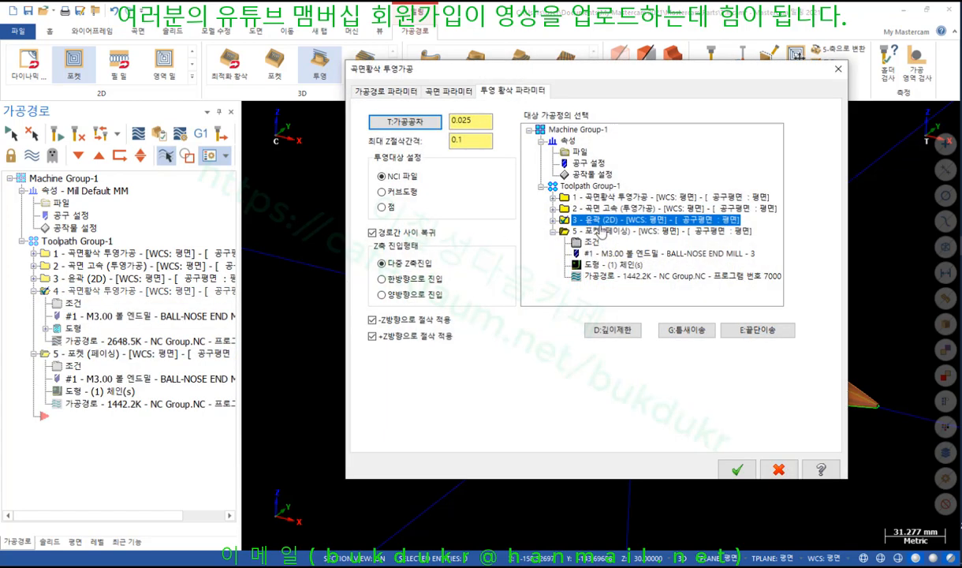
pyautogui.click(603, 232)
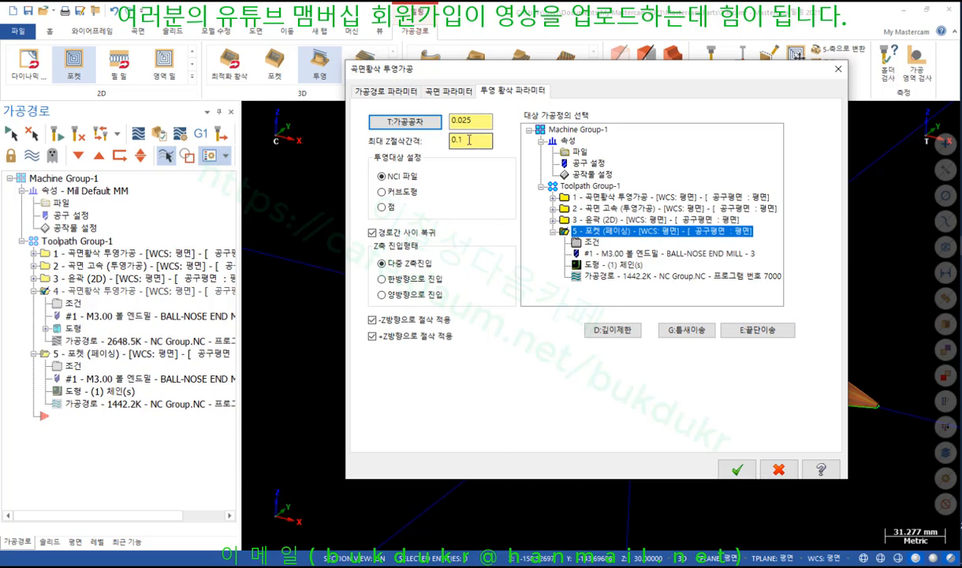
pyautogui.moveTo(470, 140); pyautogui.dragTo(416, 142)
pyautogui.press('Return')
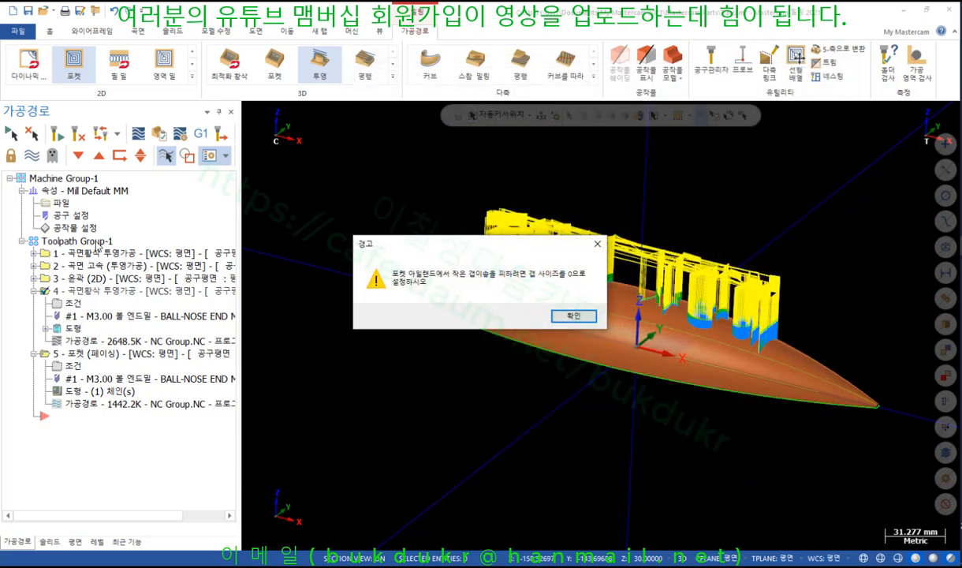
pyautogui.click(570, 316)
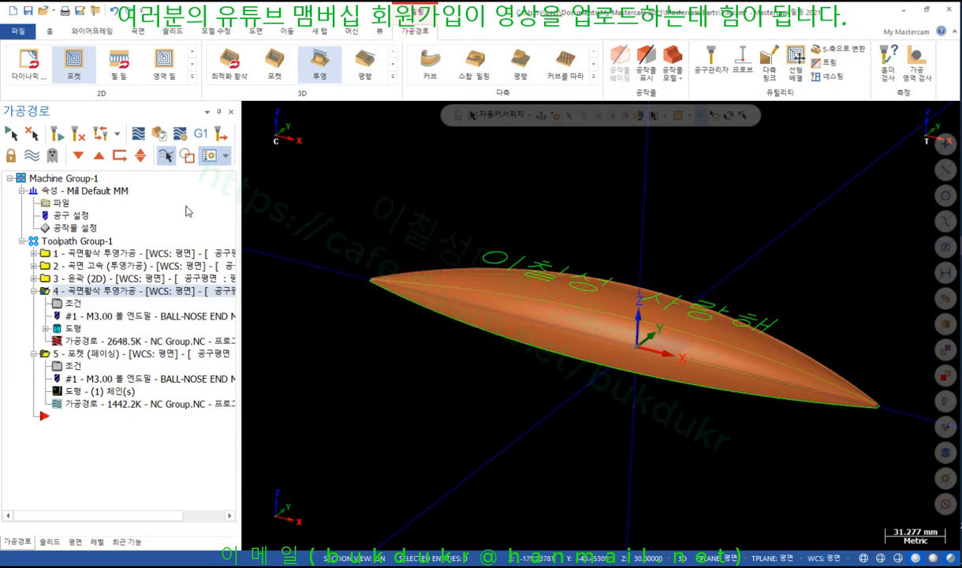
pyautogui.click(57, 135)
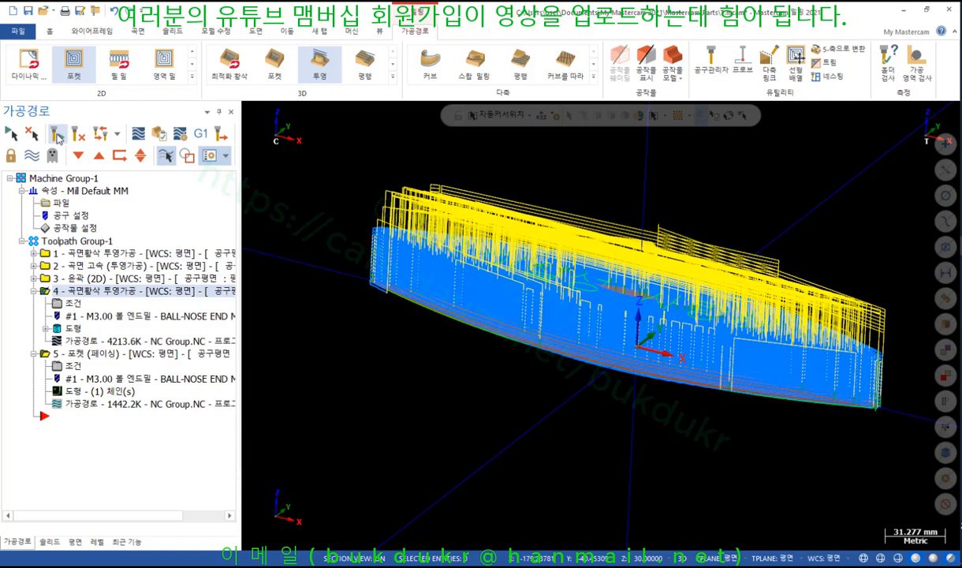
# Step: Backplot the projected toolpath through to its end and examine how it covers the curved surface
pyautogui.scroll(-1, 565, 316)
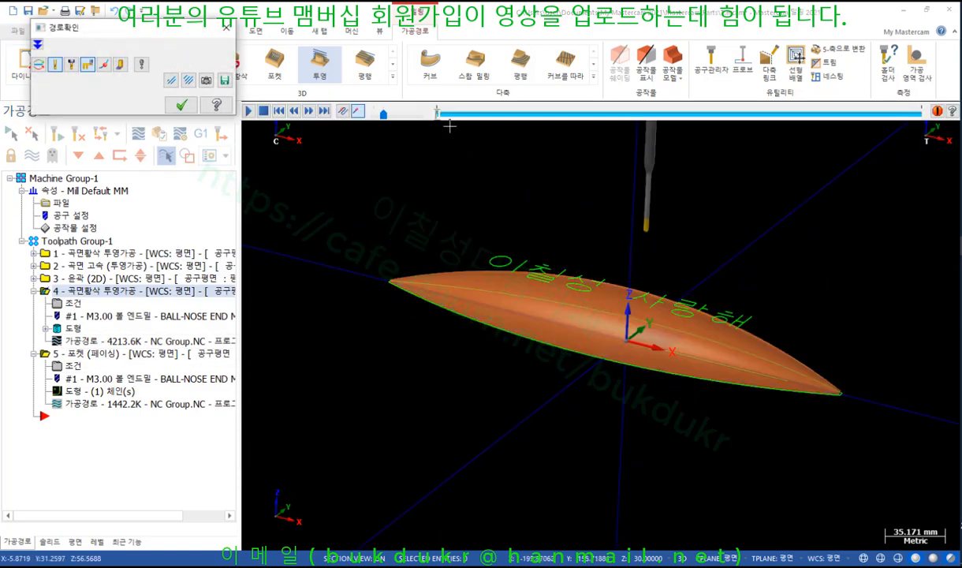
pyautogui.moveTo(438, 118); pyautogui.dragTo(957, 219)
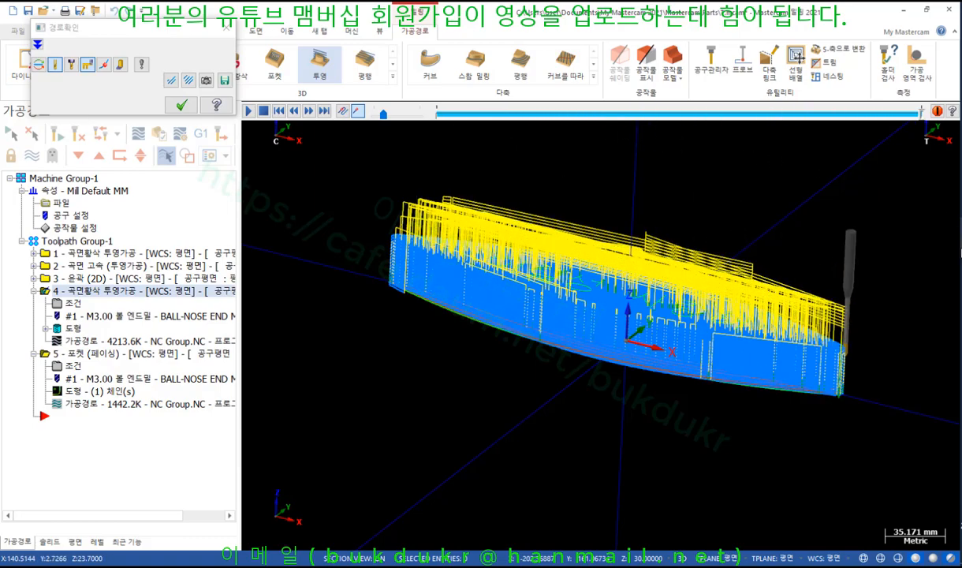
pyautogui.scroll(5, 843, 390)
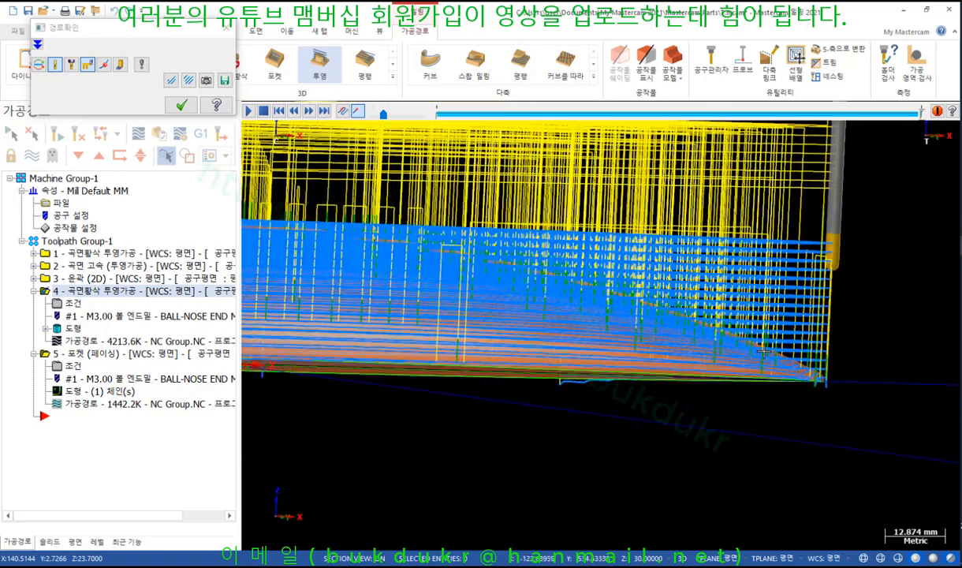
pyautogui.moveTo(763, 351); pyautogui.dragTo(816, 356, button='middle')
pyautogui.scroll(-4, 871, 348)
pyautogui.moveTo(677, 212); pyautogui.dragTo(620, 269, button='middle')
pyautogui.click(181, 104)
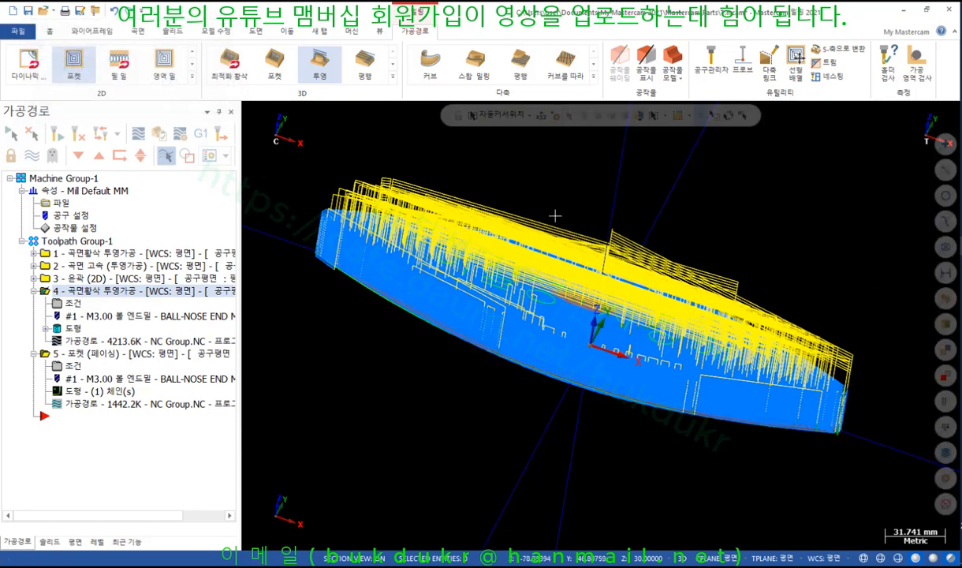
pyautogui.moveTo(556, 215); pyautogui.dragTo(696, 201, button='middle')
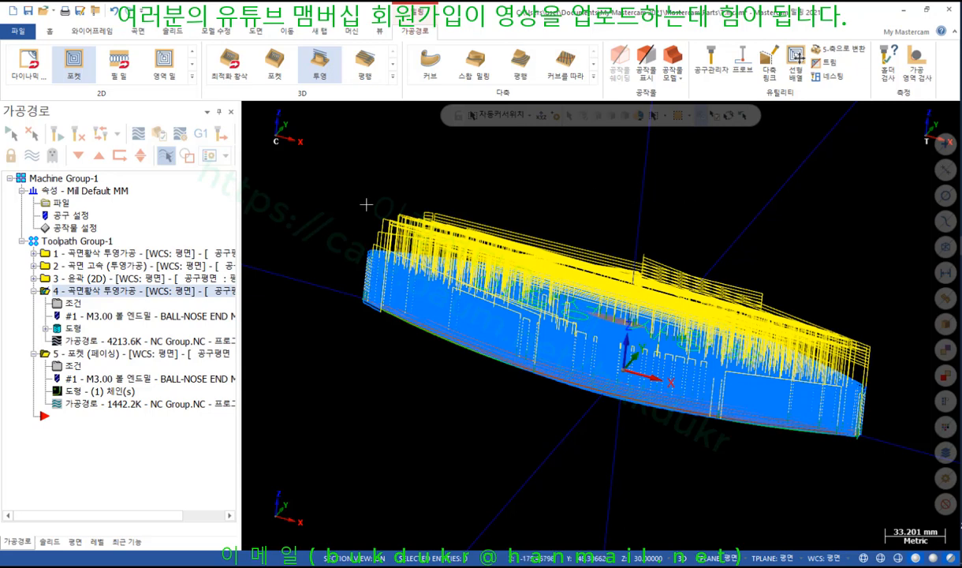
# Step: Hide the displayed toolpath and extrude the curved surface's closed boundary chain into a new solid body with a distance of 30
pyautogui.click(52, 156)
pyautogui.scroll(-2, 608, 241)
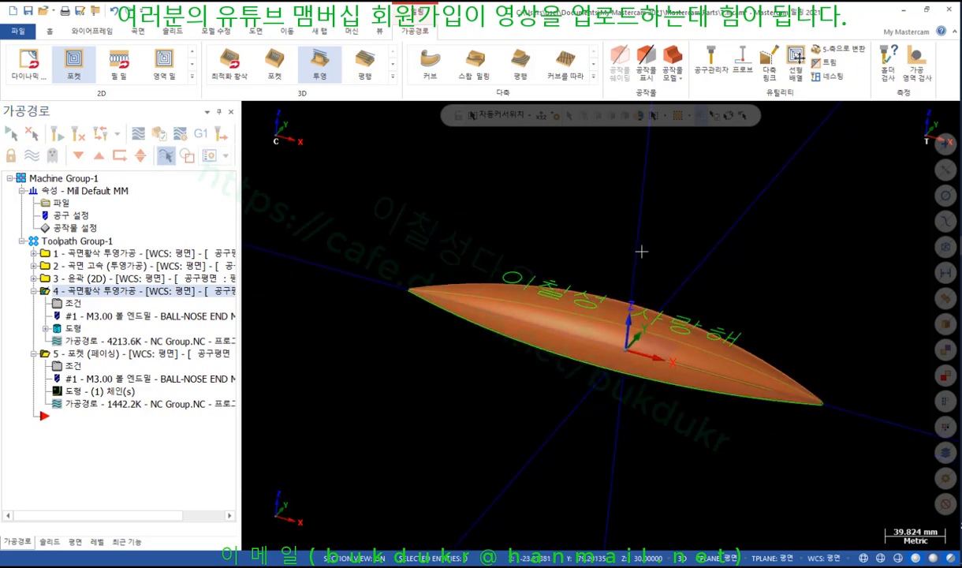
pyautogui.click(172, 32)
pyautogui.click(108, 60)
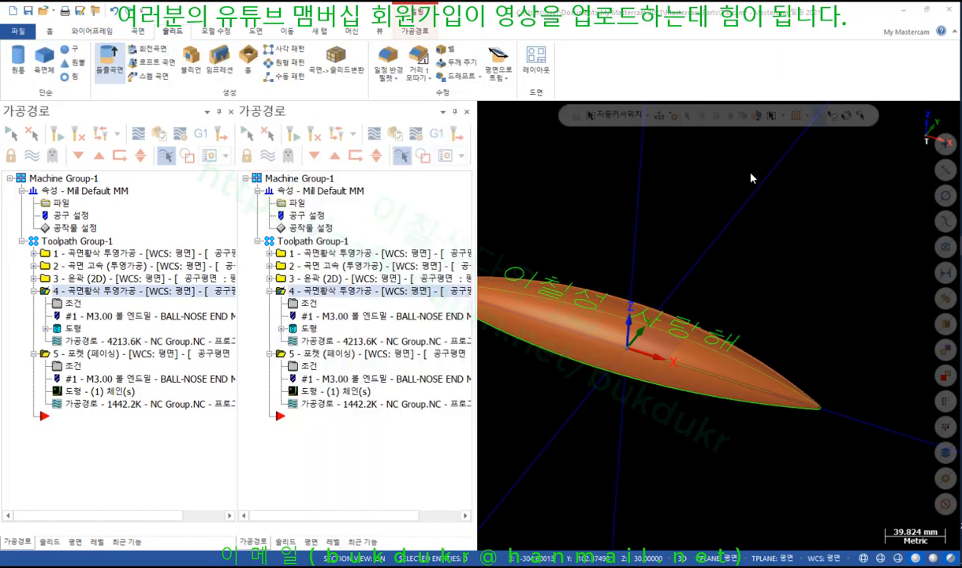
pyautogui.click(740, 375)
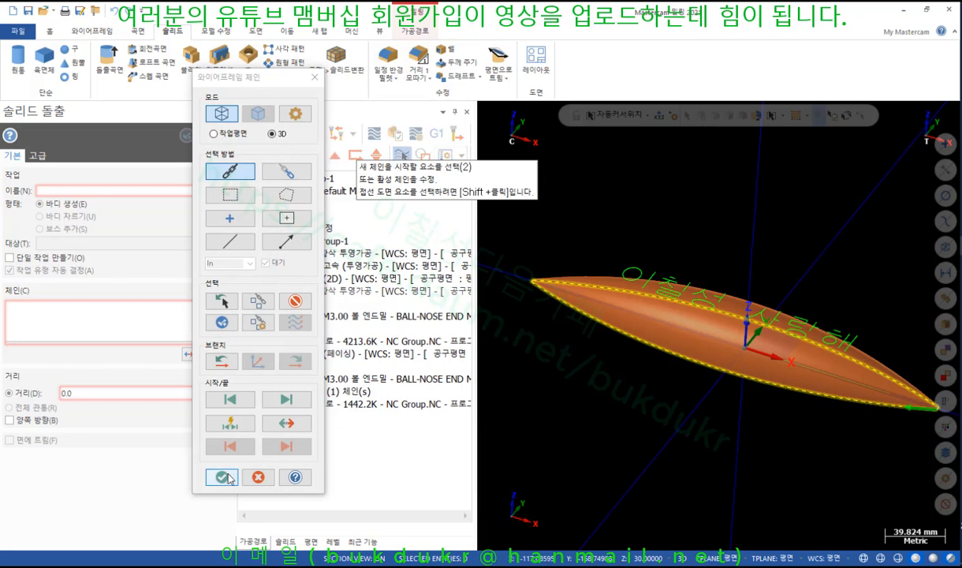
pyautogui.click(222, 476)
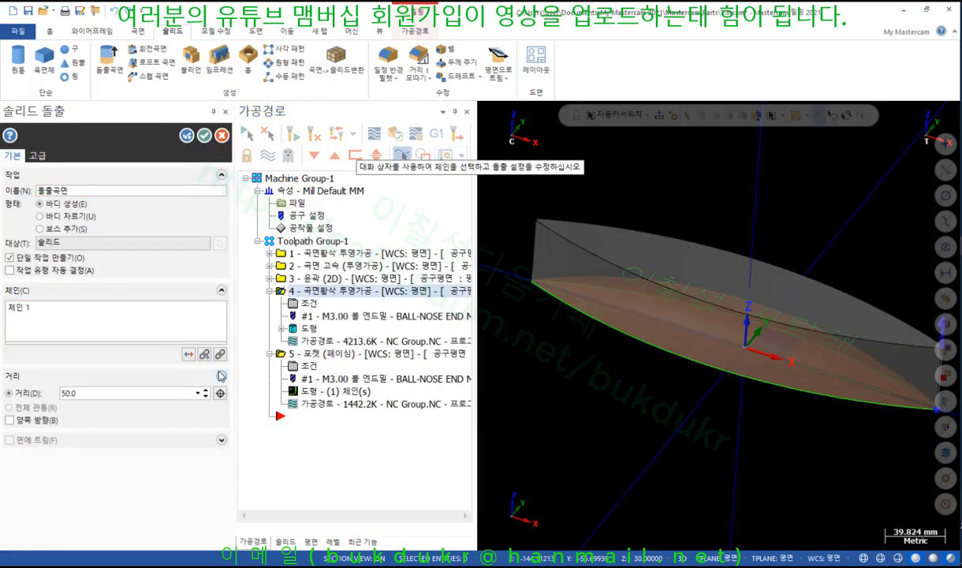
pyautogui.click(220, 393)
pyautogui.click(649, 276)
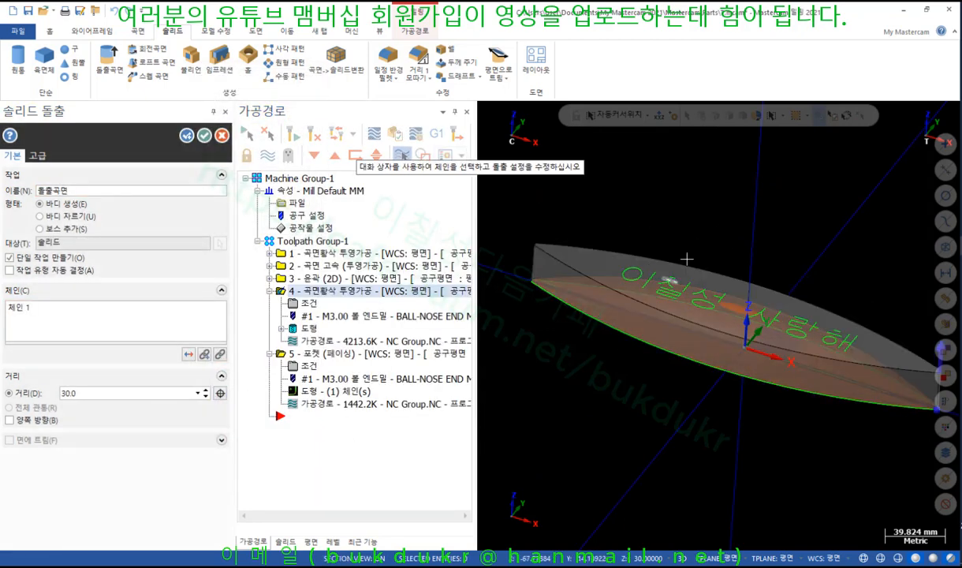
pyautogui.click(205, 136)
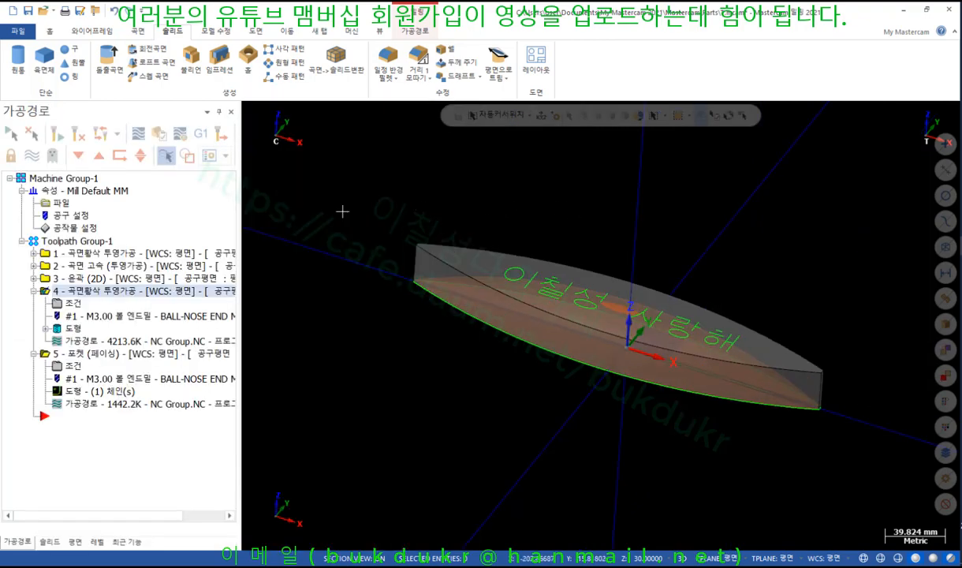
# Step: Define the machine group's stock as a solid/mesh shape and pick the extruded body as the stock model
pyautogui.click(69, 229)
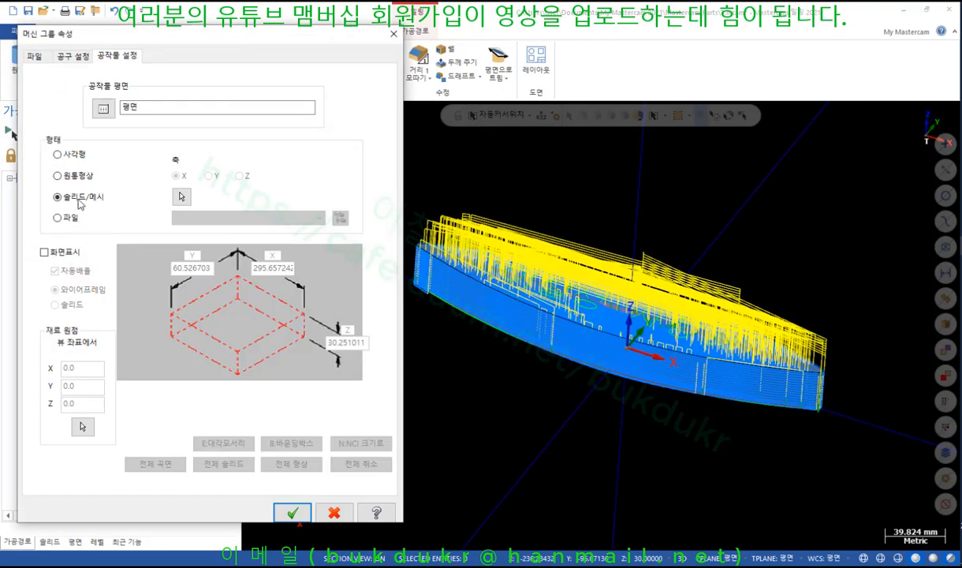
pyautogui.click(180, 192)
pyautogui.click(436, 288)
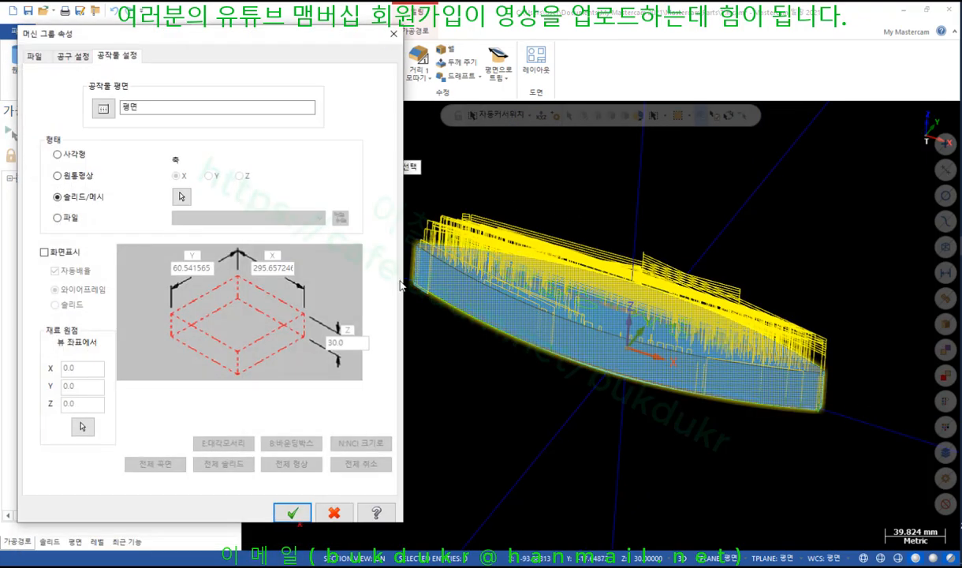
pyautogui.click(292, 505)
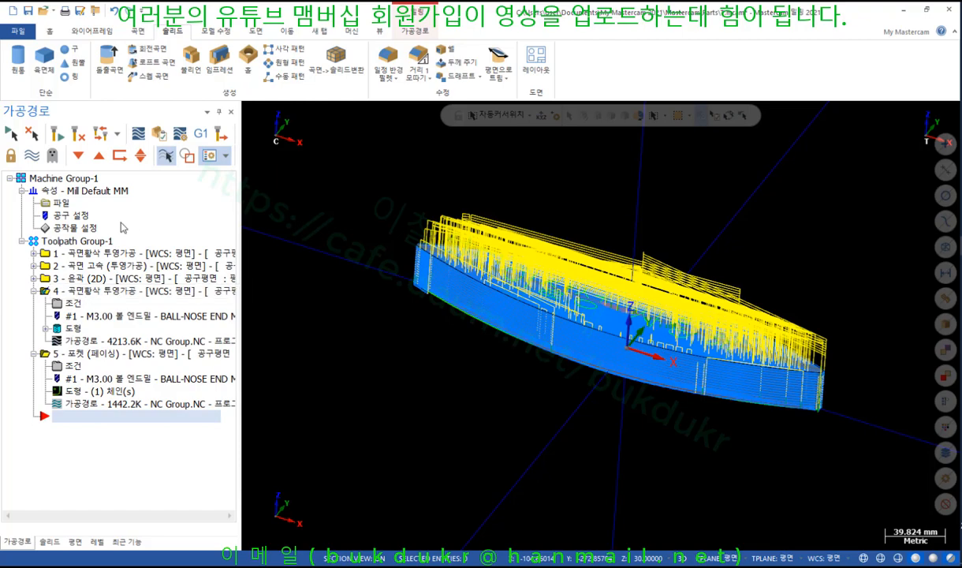
# Step: Verify the projected facing operation on the solid stock with toolpath lines hidden, and examine the machined surface
pyautogui.click(160, 134)
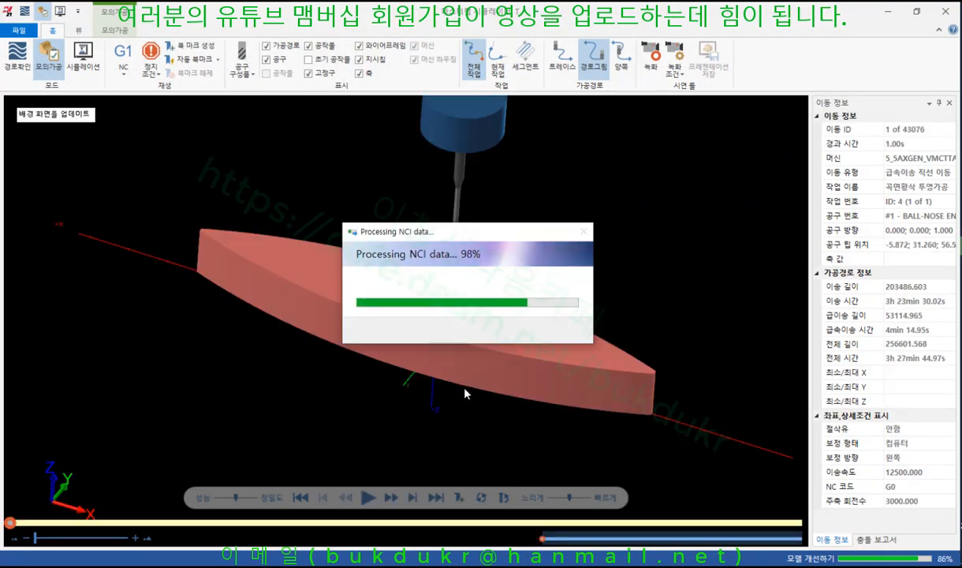
pyautogui.click(368, 497)
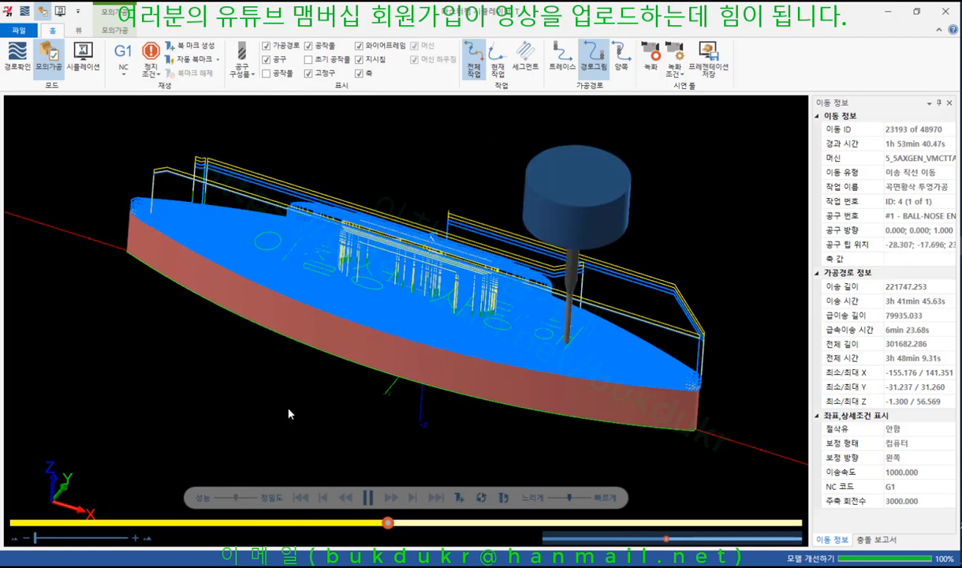
pyautogui.click(282, 49)
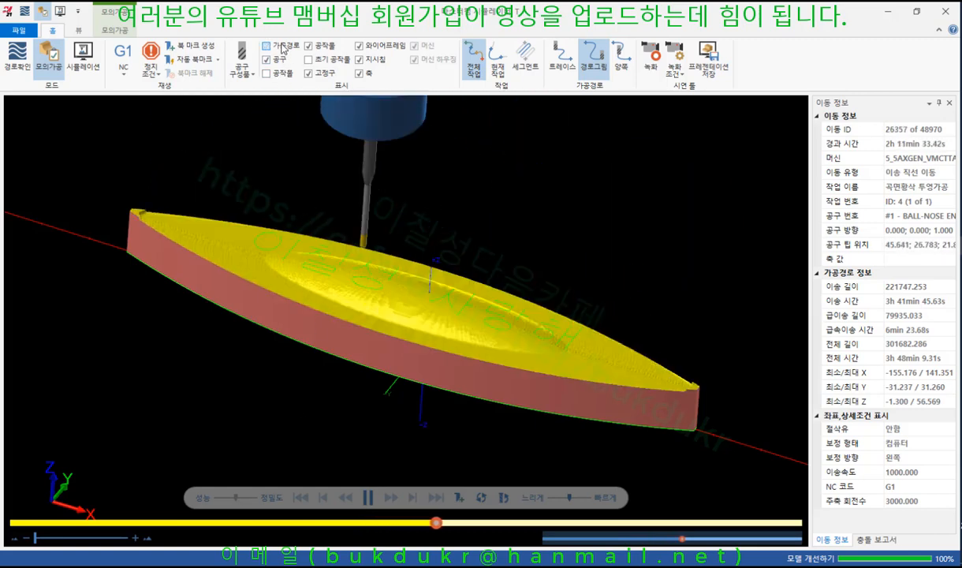
pyautogui.scroll(2, 430, 406)
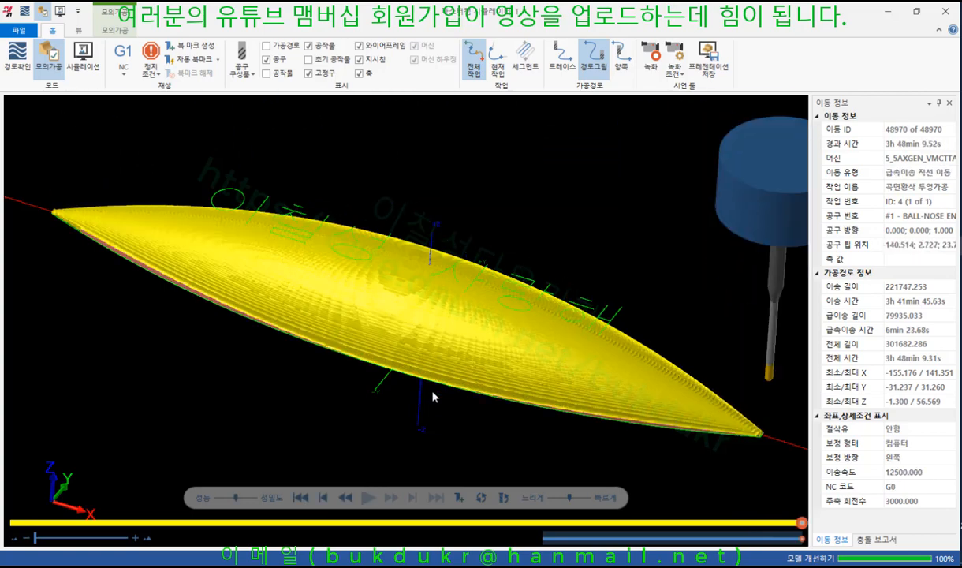
pyautogui.scroll(5, 371, 282)
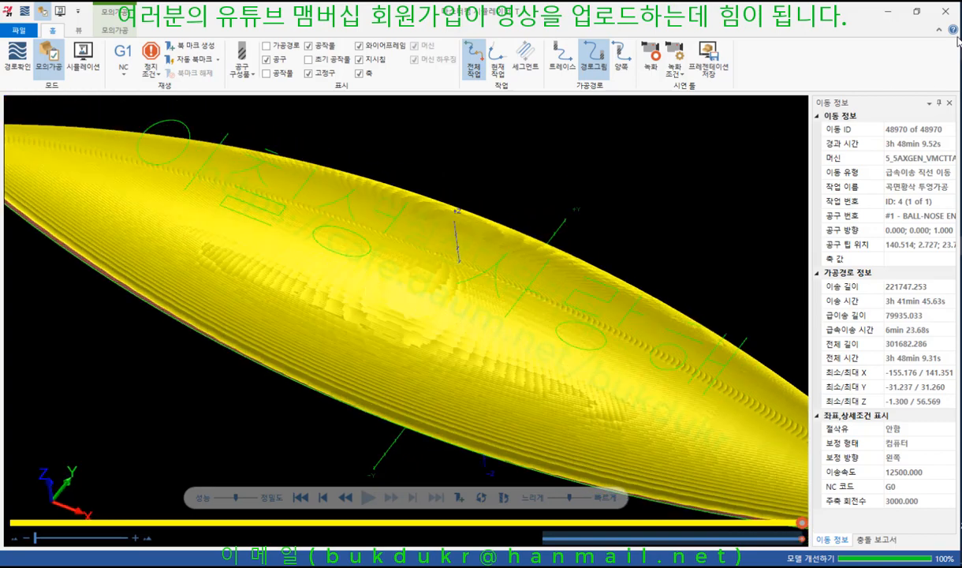
pyautogui.click(949, 13)
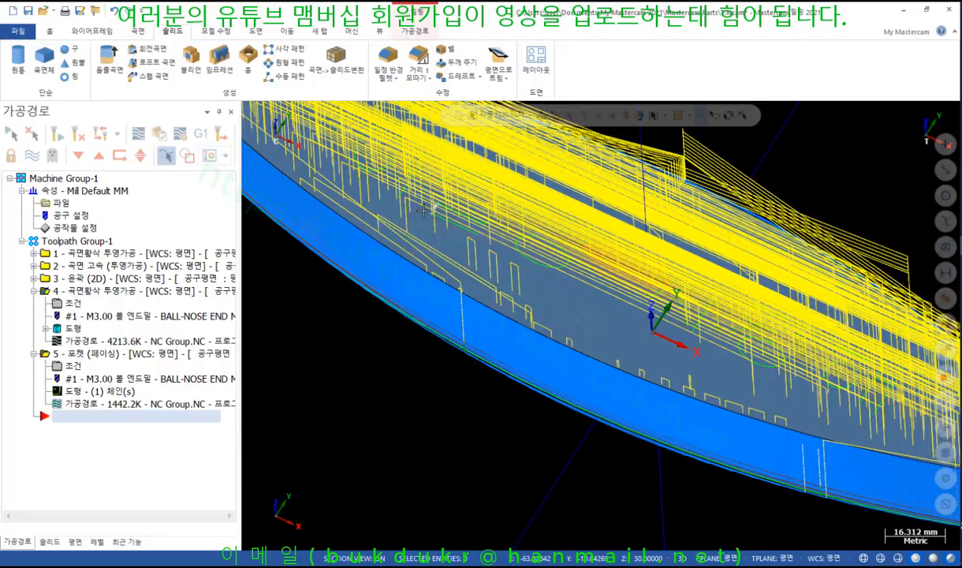
# Step: Move the projected facing operation ahead of the 2D contour operation, and select both operations together
pyautogui.click(111, 281)
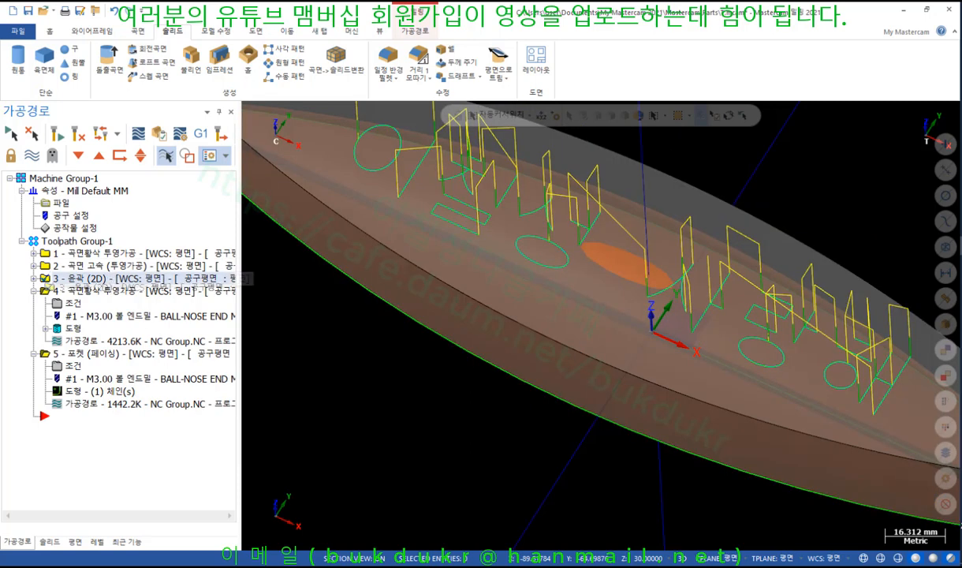
pyautogui.moveTo(76, 286); pyautogui.dragTo(69, 296)
pyautogui.click(85, 284)
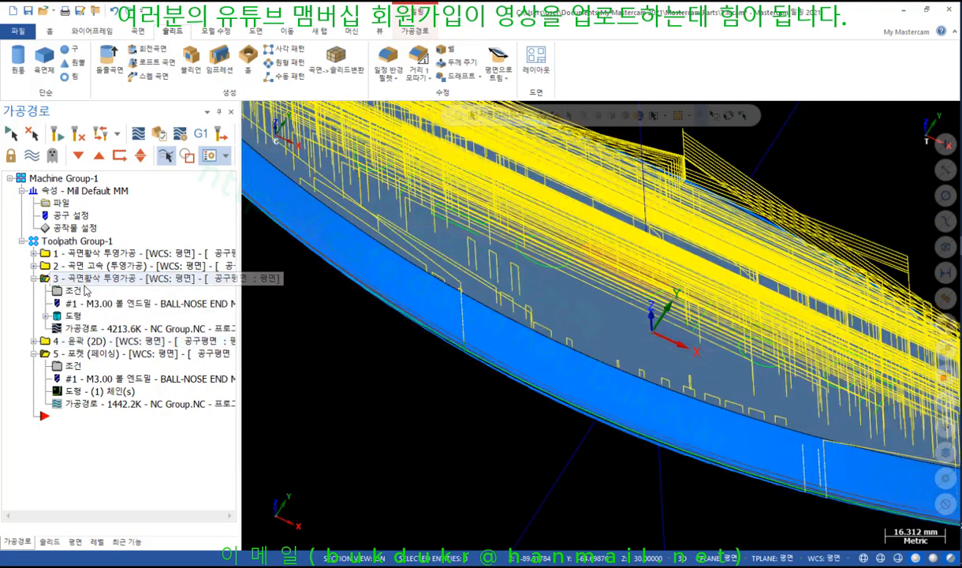
pyautogui.click(83, 345)
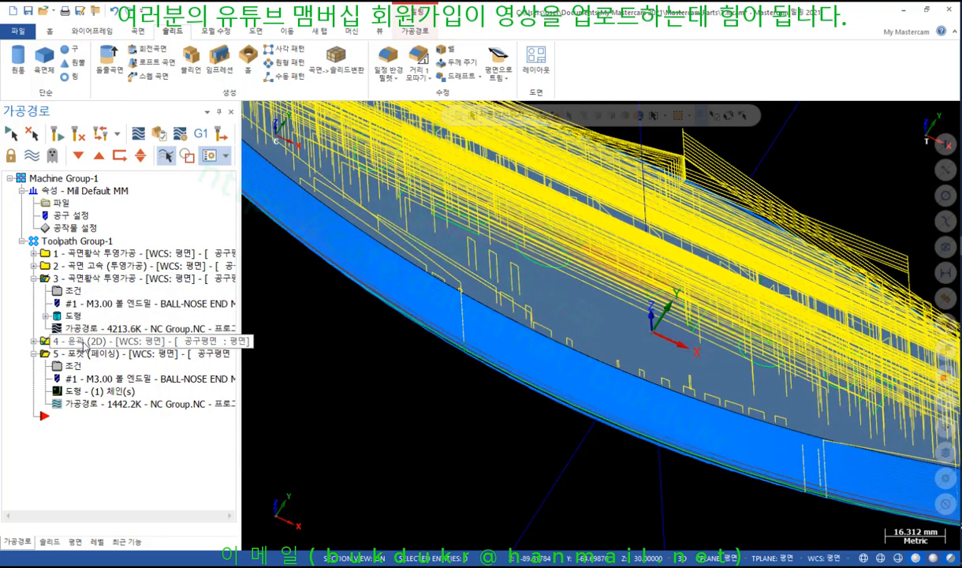
# Step: Verify the projected facing and 2D contour operations together through to the end and examine the cut surface
pyautogui.click(158, 136)
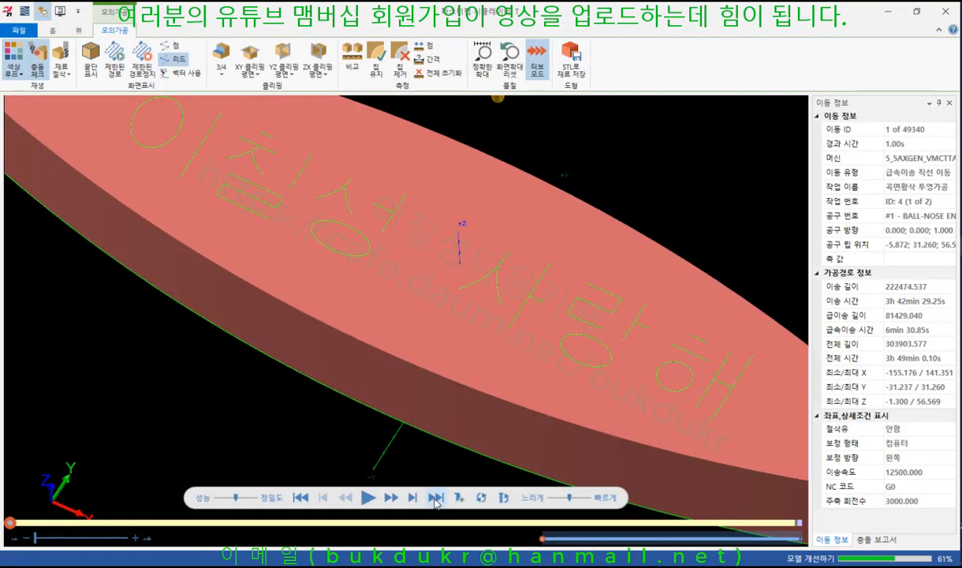
pyautogui.click(367, 498)
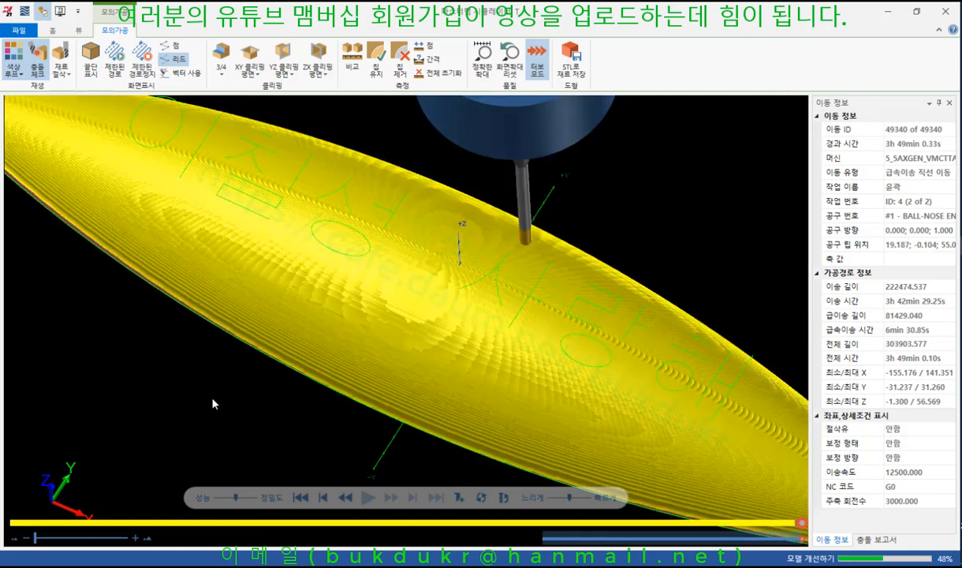
pyautogui.scroll(-2, 455, 327)
pyautogui.scroll(1, 455, 327)
pyautogui.moveTo(455, 327); pyautogui.dragTo(464, 308, button='middle')
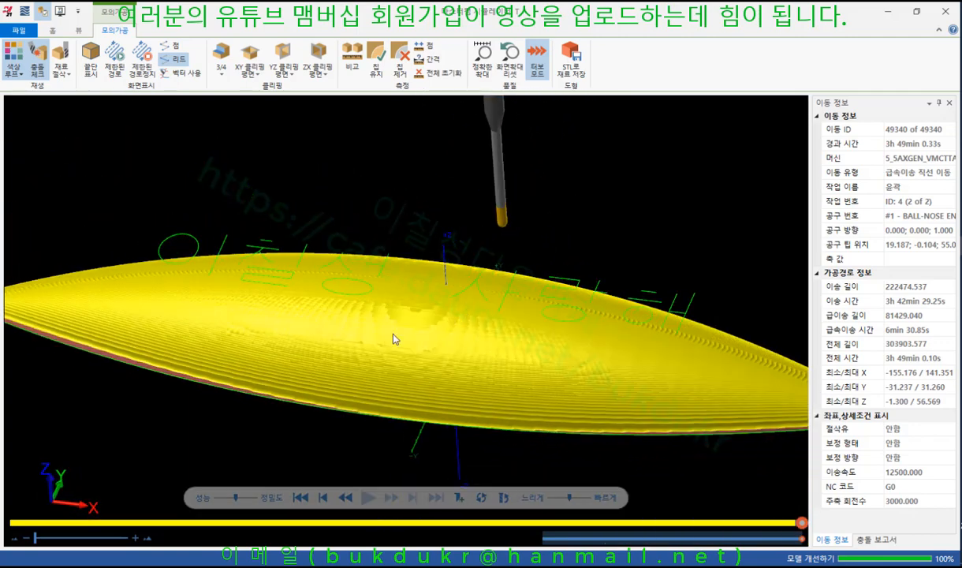
pyautogui.scroll(1, 402, 312)
pyautogui.scroll(-1, 403, 312)
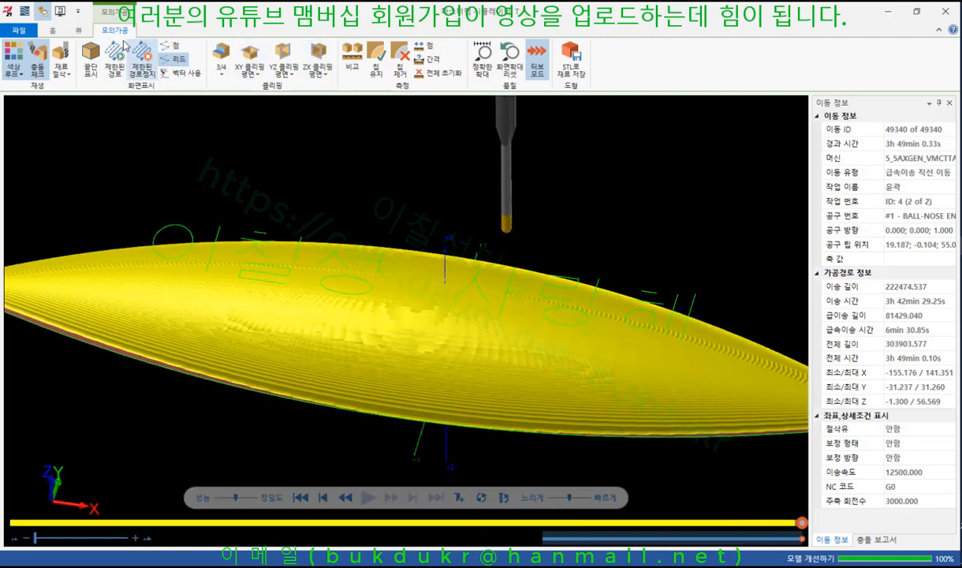
# Step: Show the toolpath lines for the current operation only and examine the 2D contour text's position relative to the machined surface
pyautogui.click(84, 32)
pyautogui.click(53, 32)
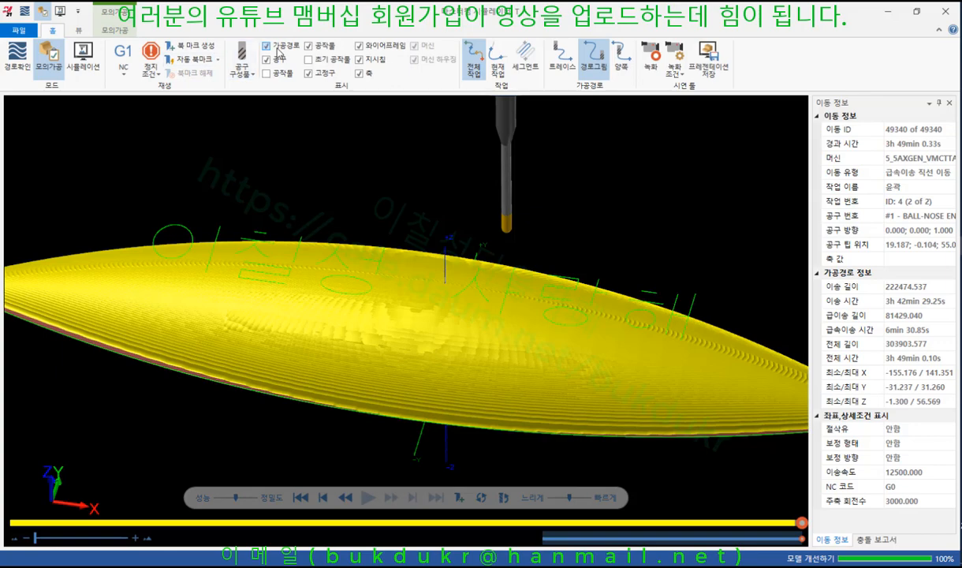
pyautogui.click(277, 49)
pyautogui.scroll(-2, 407, 279)
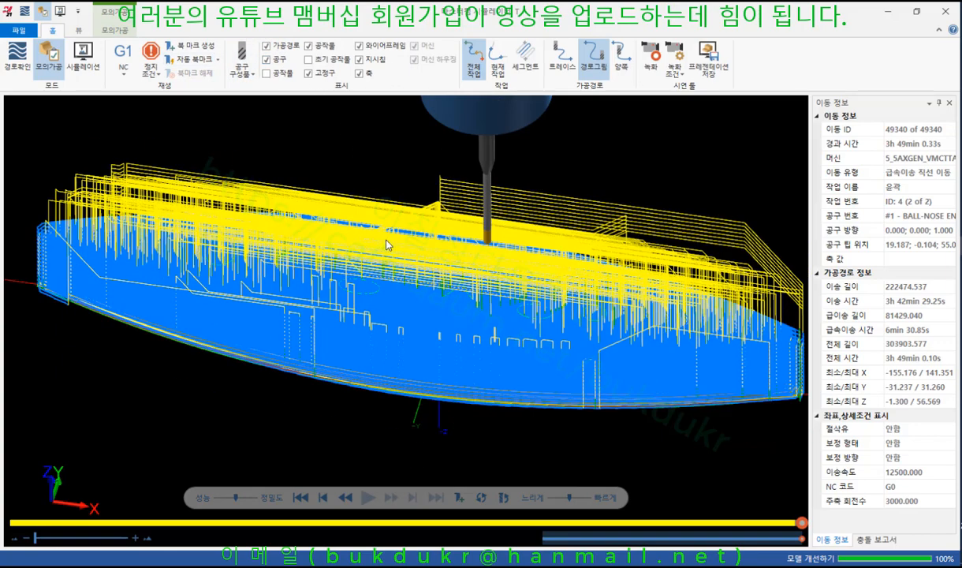
pyautogui.scroll(2, 488, 358)
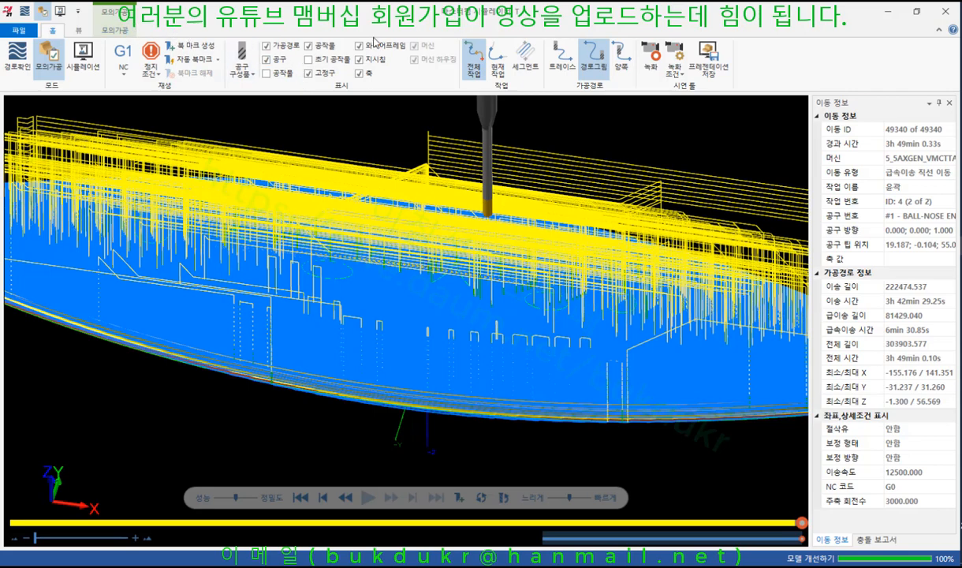
pyautogui.click(500, 65)
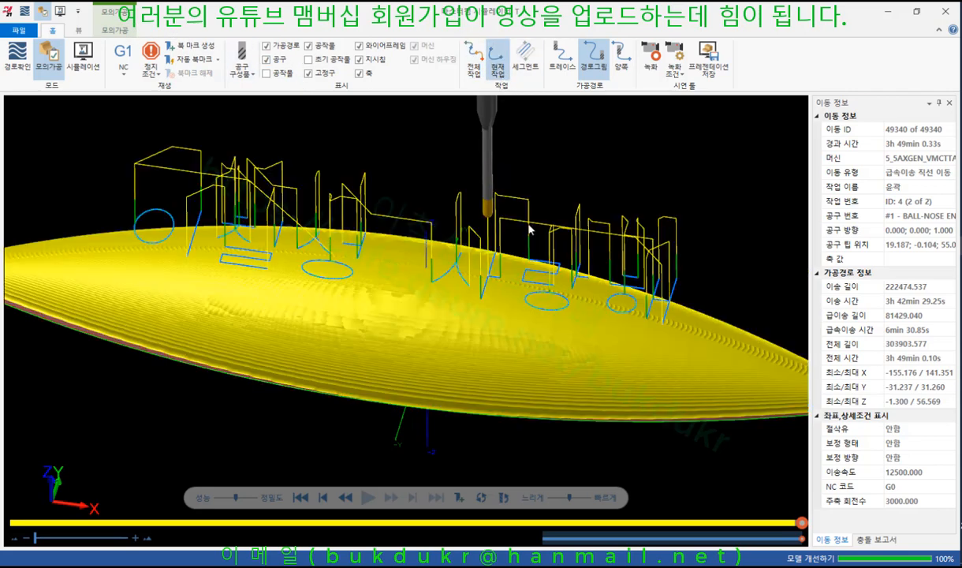
pyautogui.scroll(5, 529, 229)
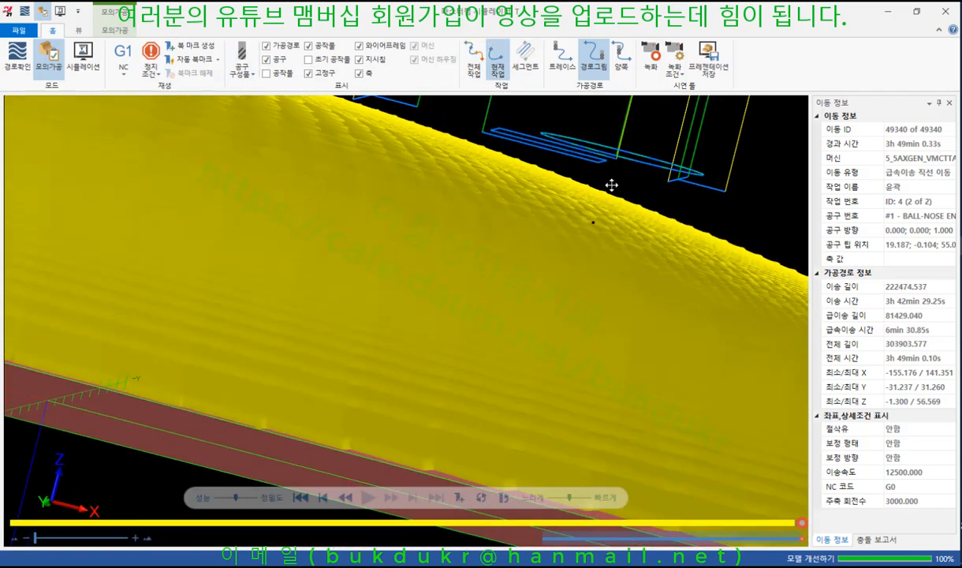
pyautogui.moveTo(611, 185); pyautogui.dragTo(625, 199, button='middle')
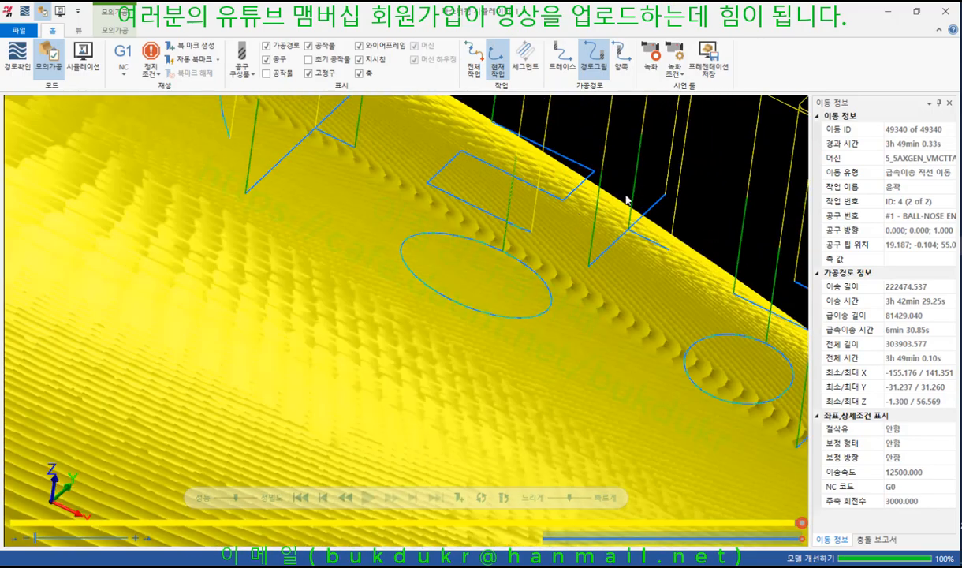
pyautogui.click(945, 13)
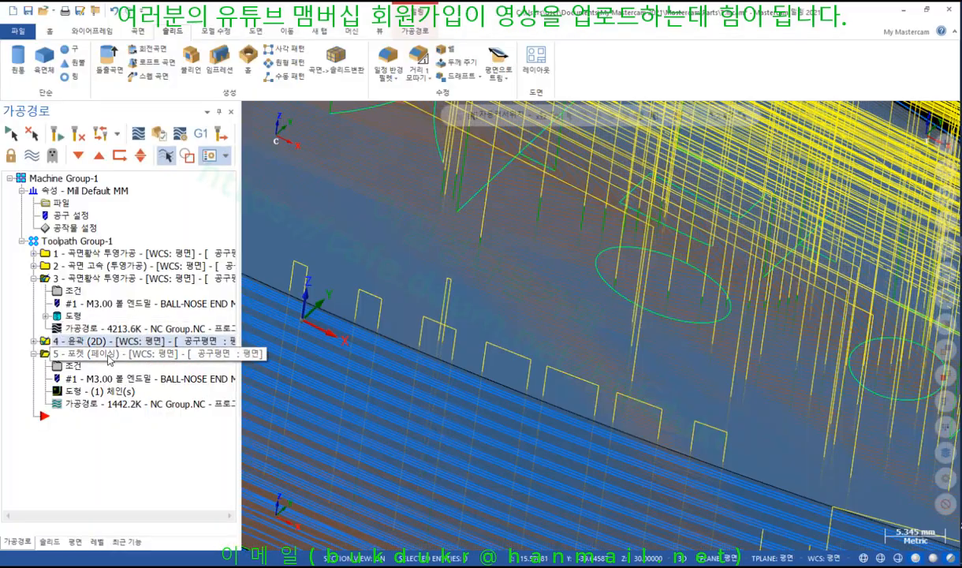
# Step: Move the projected facing operation ahead of the surface high-speed projection operation in the toolpath group
pyautogui.click(114, 281)
pyautogui.scroll(-5, 660, 344)
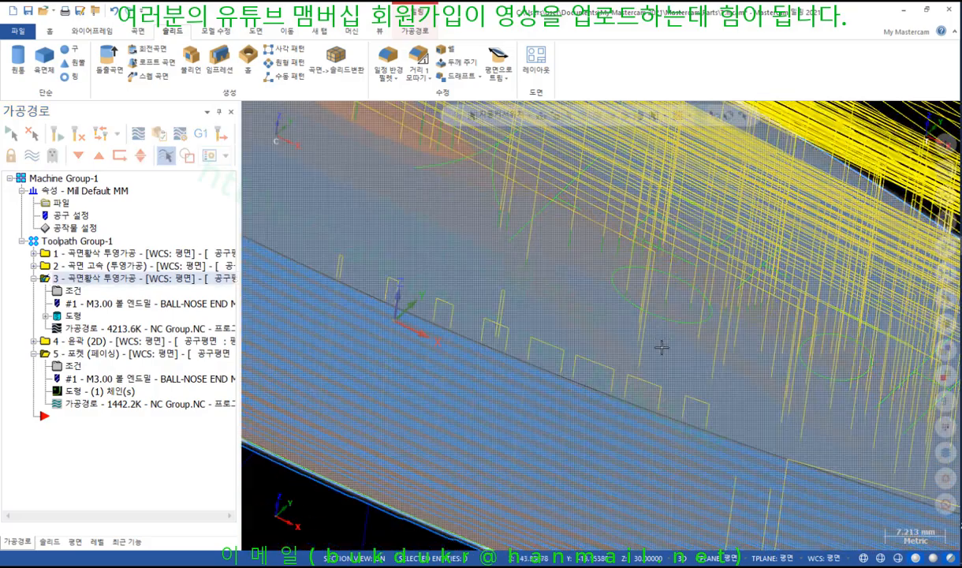
pyautogui.scroll(-2, 489, 308)
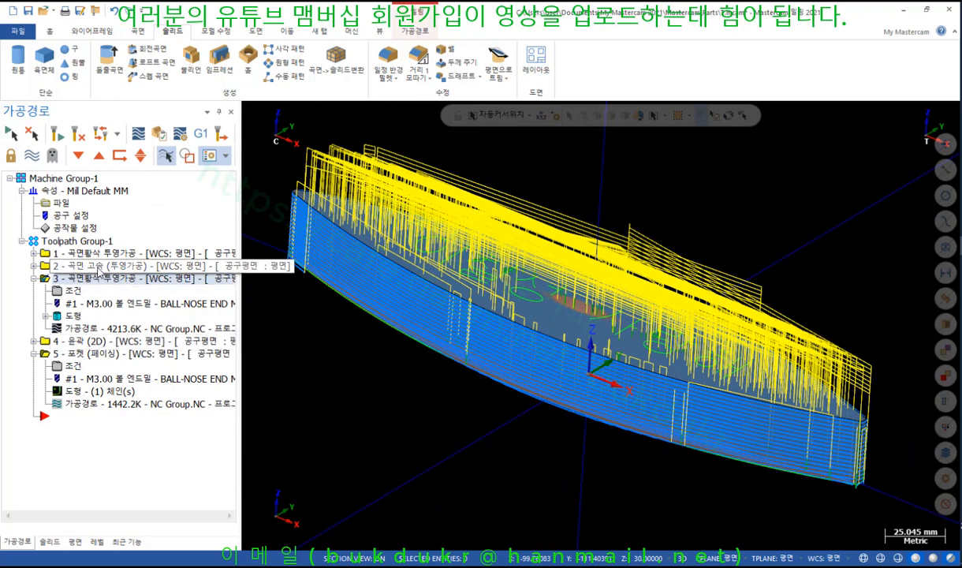
pyautogui.click(88, 266)
pyautogui.scroll(1, 693, 373)
pyautogui.moveTo(692, 373); pyautogui.dragTo(769, 372, button='middle')
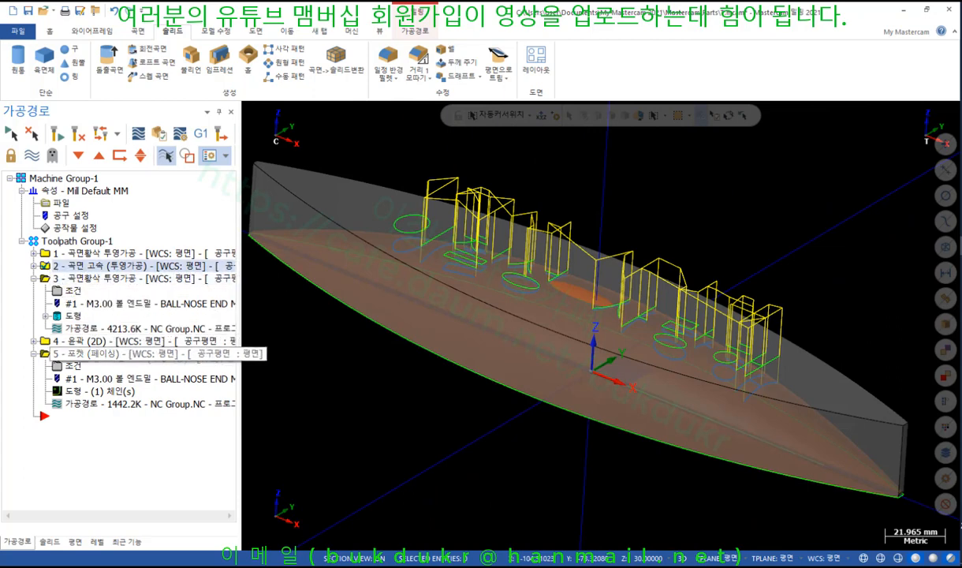
pyautogui.moveTo(48, 357); pyautogui.dragTo(81, 286)
pyautogui.click(83, 266)
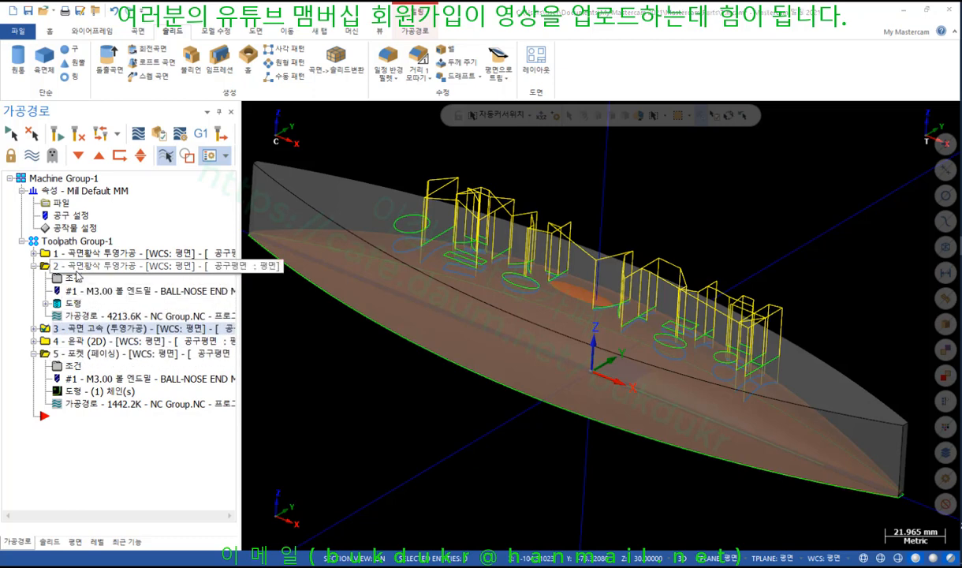
# Step: Select the projected facing and surface high-speed projection operations together and verify them on the solid stock
pyautogui.click(78, 330)
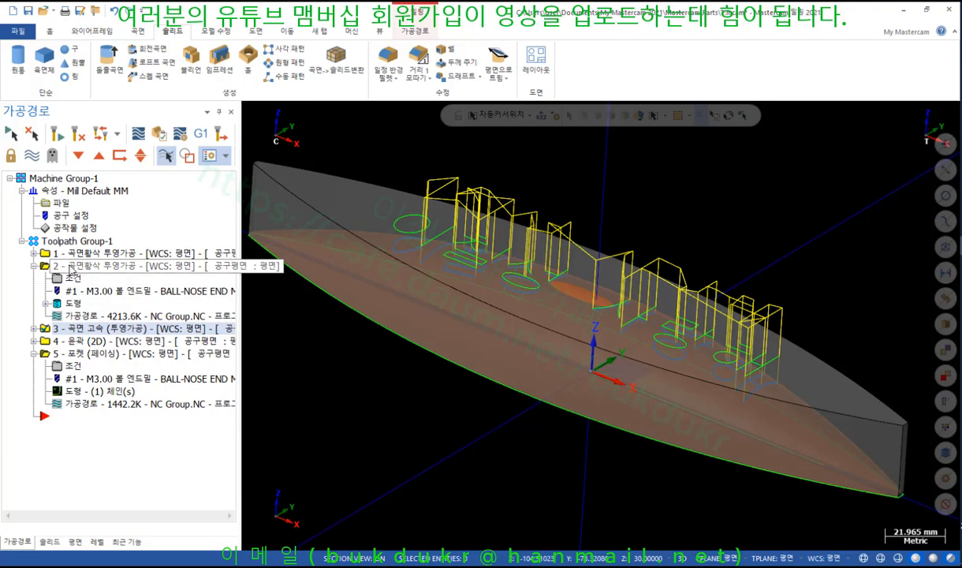
pyautogui.click(72, 266)
pyautogui.click(164, 136)
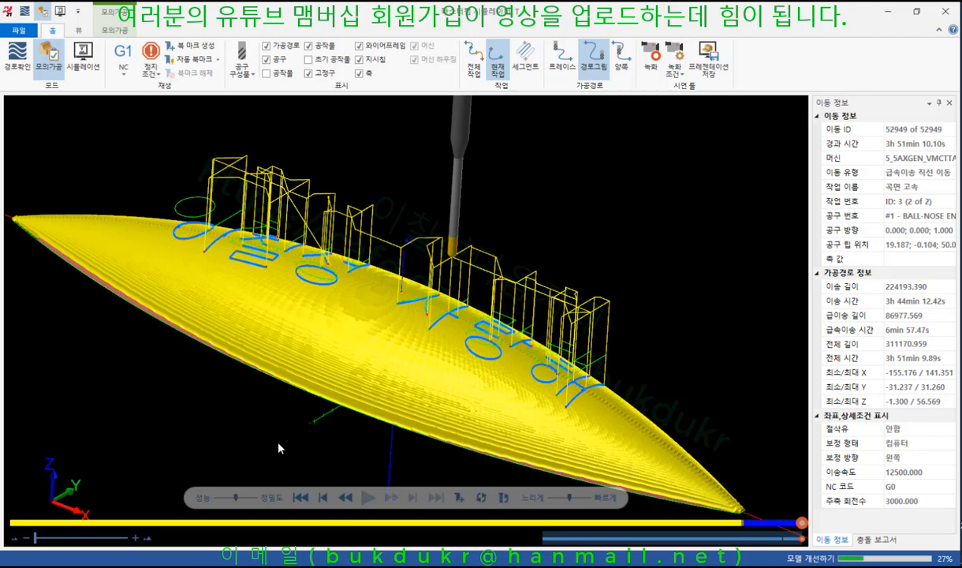
# Step: Examine the lettering cut on the verified stock from several angles and close up, and put the simulator aside
pyautogui.scroll(-1, 355, 291)
pyautogui.moveTo(355, 291); pyautogui.dragTo(365, 312, button='middle')
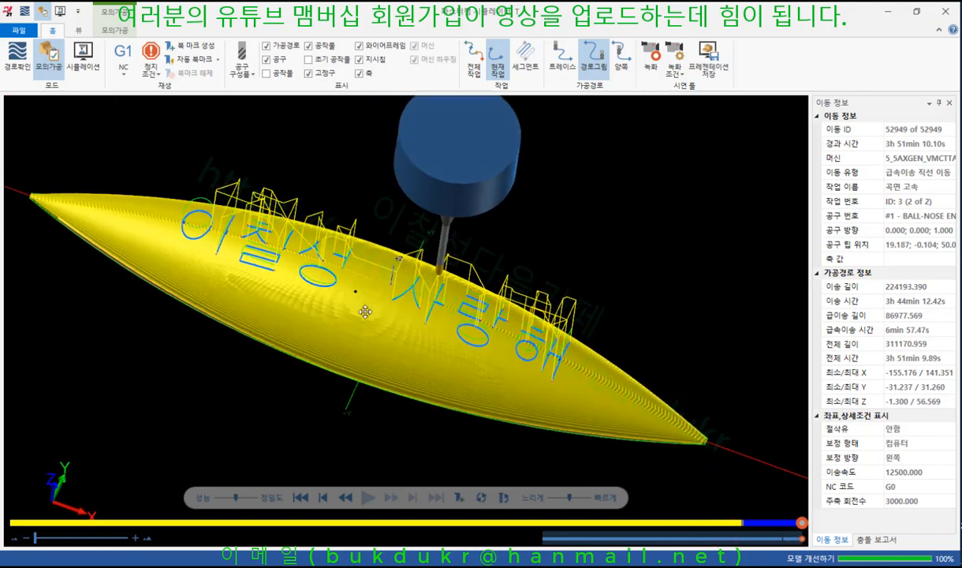
pyautogui.scroll(5, 365, 311)
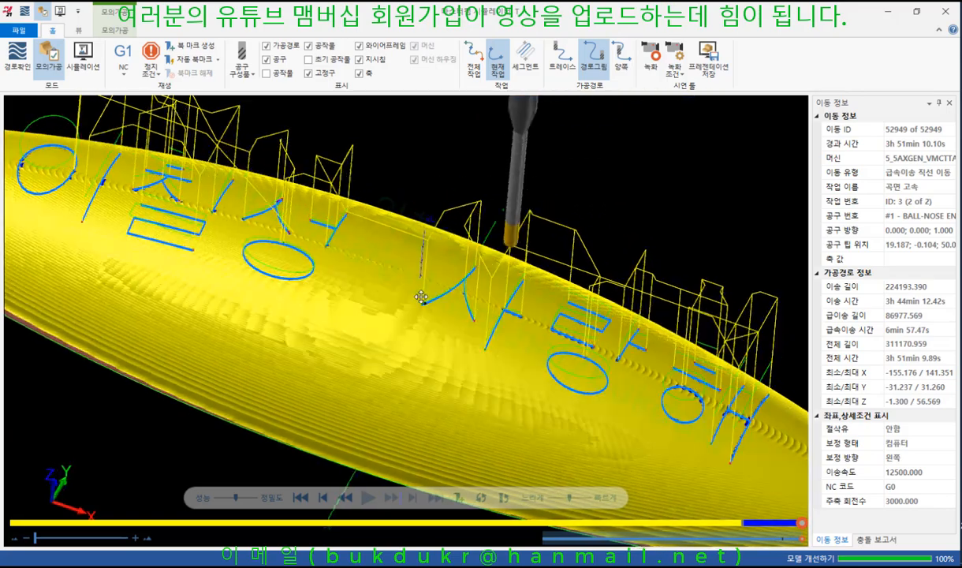
pyautogui.moveTo(421, 296); pyautogui.dragTo(446, 309, button='middle')
pyautogui.scroll(7, 598, 359)
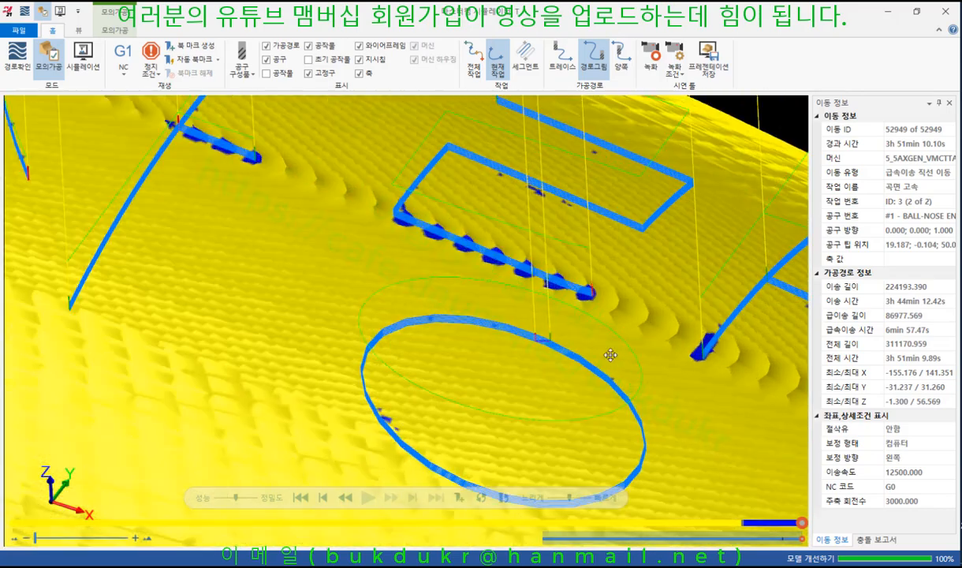
pyautogui.moveTo(610, 355)
pyautogui.mouseDown(button='middle')
pyautogui.moveTo(583, 351)
pyautogui.moveTo(569, 333)
pyautogui.moveTo(615, 346)
pyautogui.mouseUp(button='middle')
pyautogui.scroll(-5, 552, 343)
pyautogui.moveTo(532, 339); pyautogui.dragTo(511, 329, button='middle')
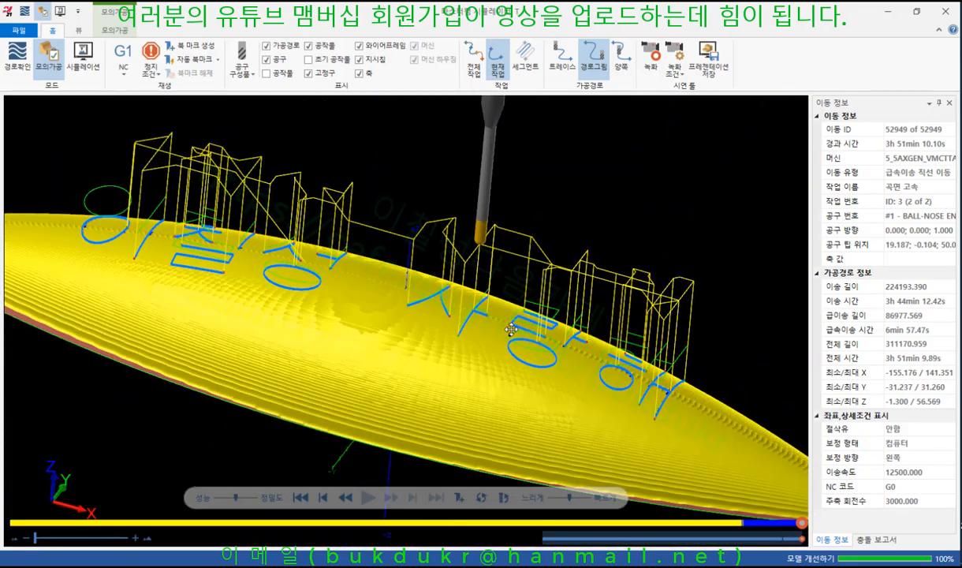
pyautogui.click(893, 14)
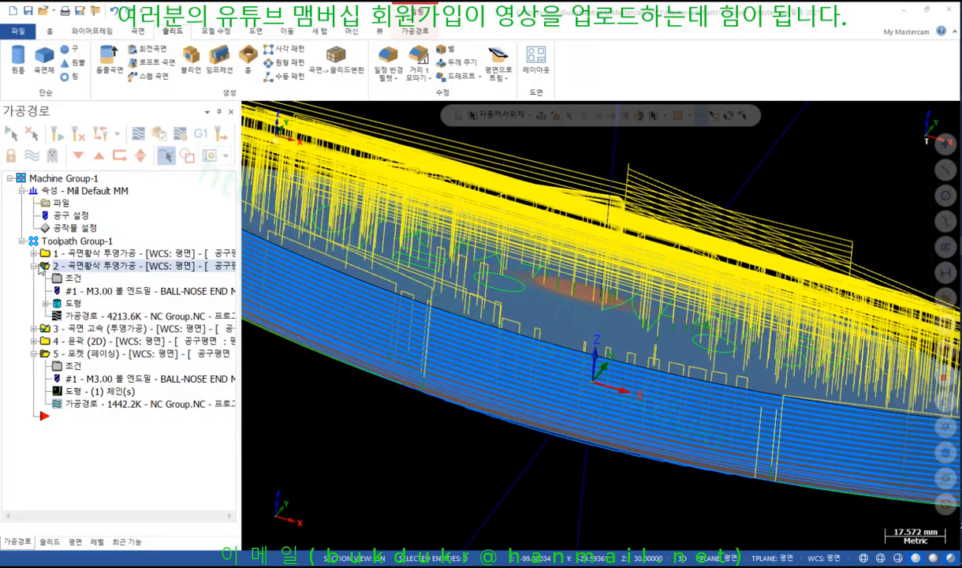
# Step: Set the drive surface stock allowance of the projected facing operation to 0 and regenerate its toolpath
pyautogui.click(36, 266)
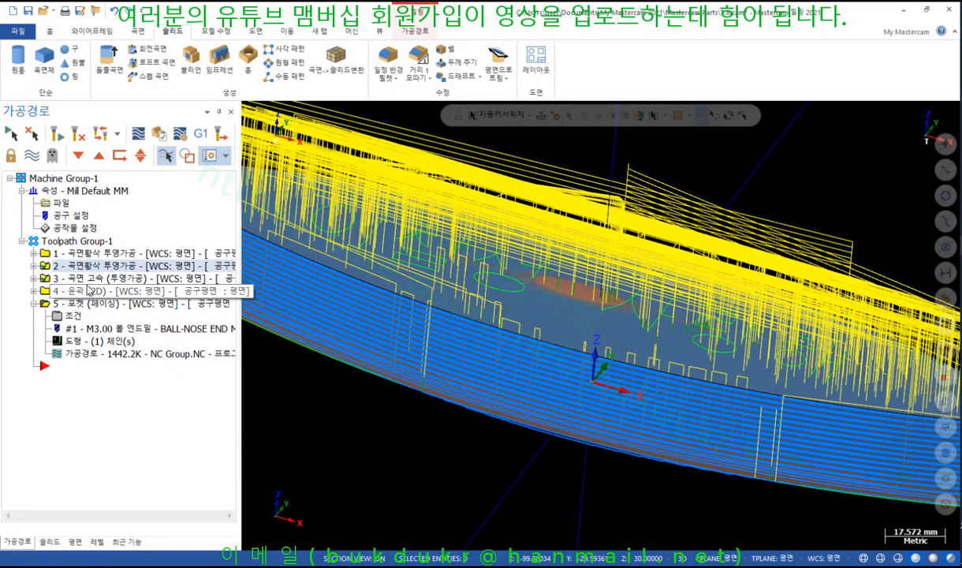
pyautogui.click(81, 279)
pyautogui.click(81, 268)
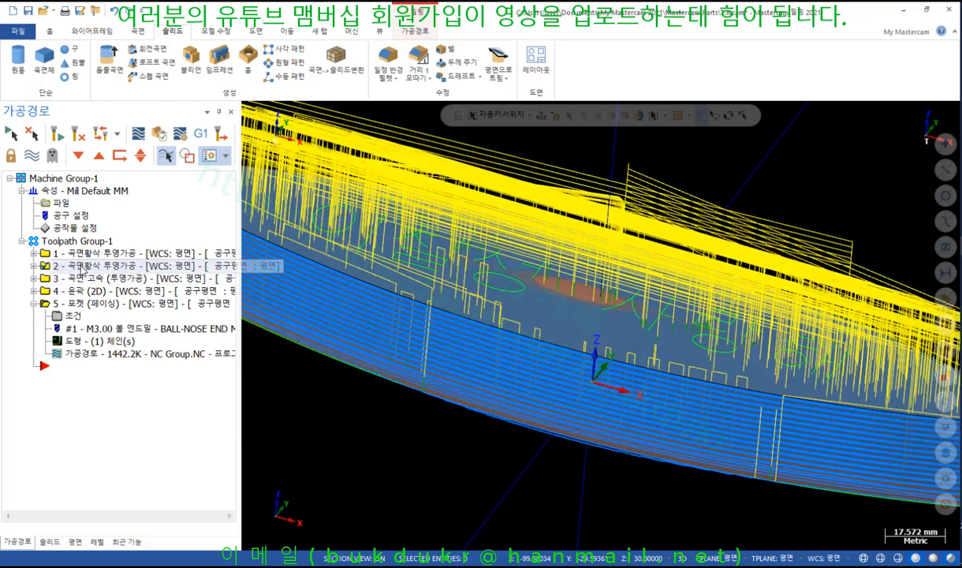
pyautogui.click(34, 266)
pyautogui.click(69, 281)
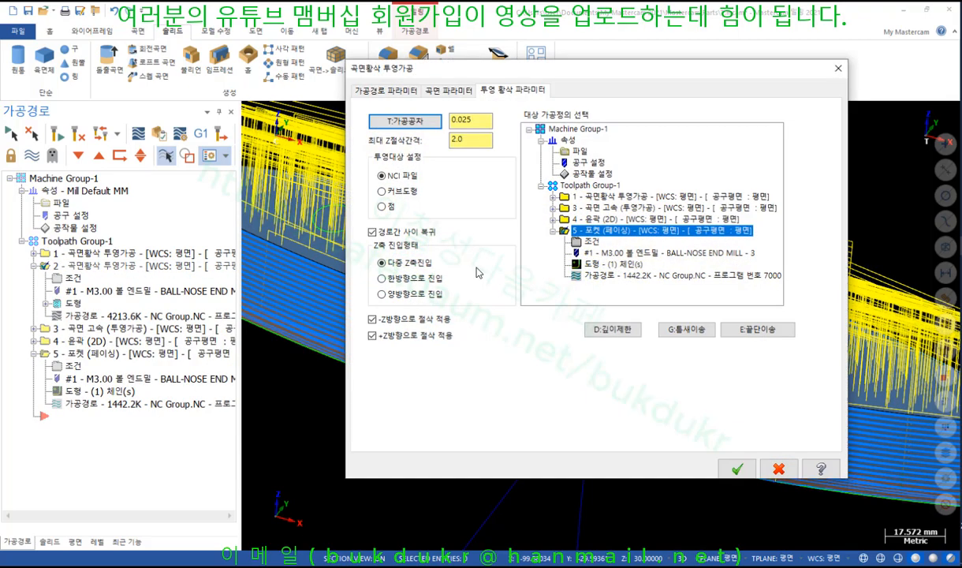
pyautogui.click(387, 92)
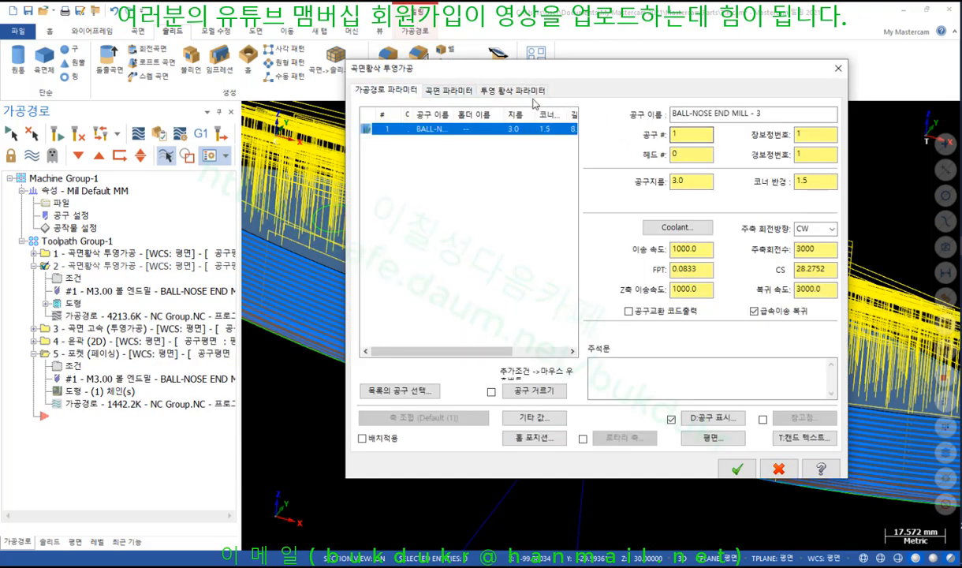
pyautogui.click(449, 91)
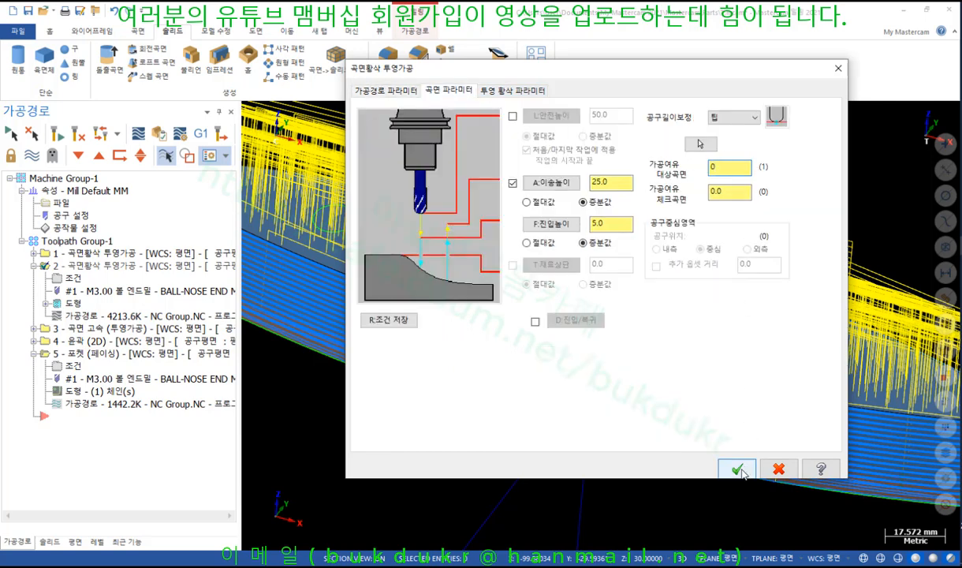
pyautogui.click(734, 469)
pyautogui.click(573, 315)
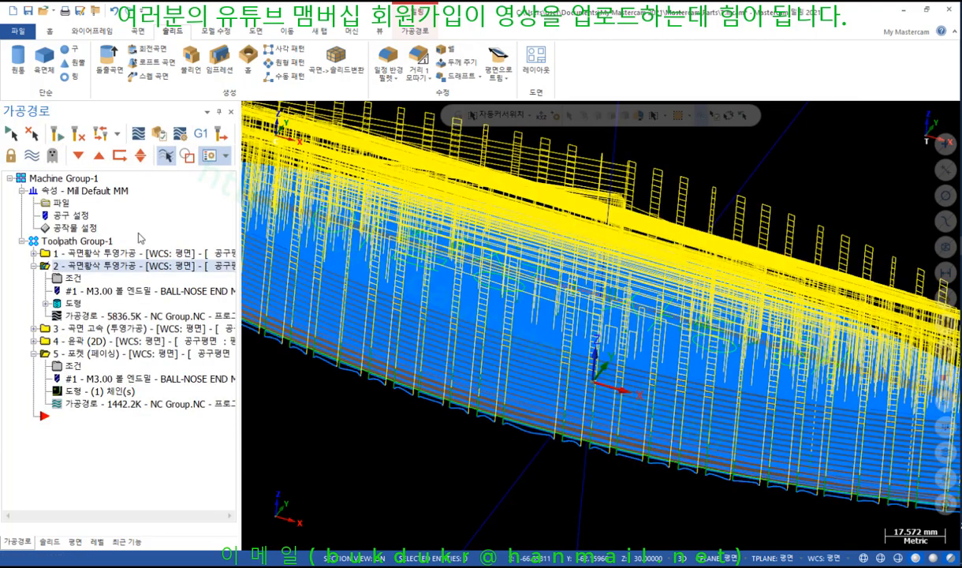
# Step: Verify the regenerated projected facing together with the surface high-speed projection operation on the solid stock
pyautogui.click(93, 328)
pyautogui.click(158, 135)
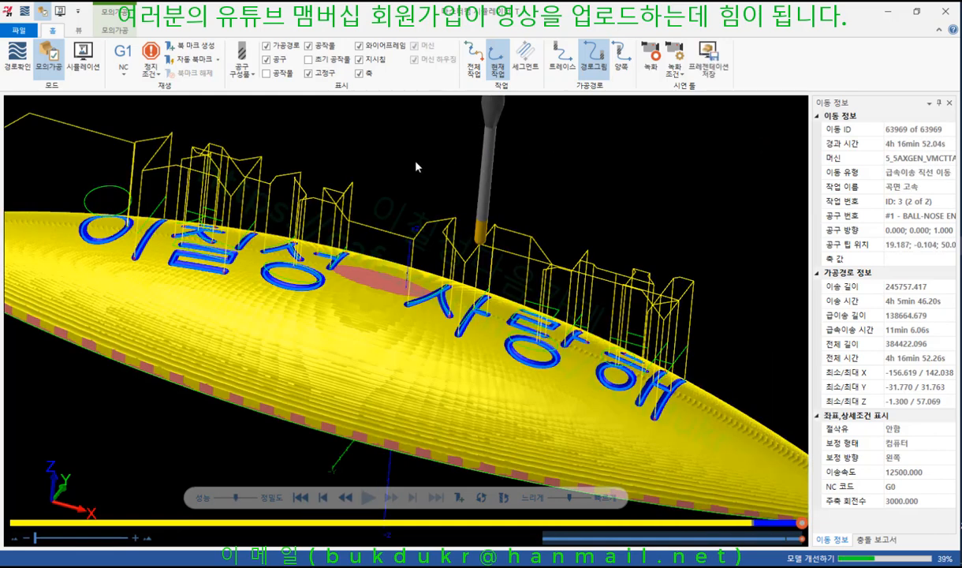
pyautogui.scroll(-2, 404, 178)
pyautogui.moveTo(404, 178); pyautogui.dragTo(405, 196, button='middle')
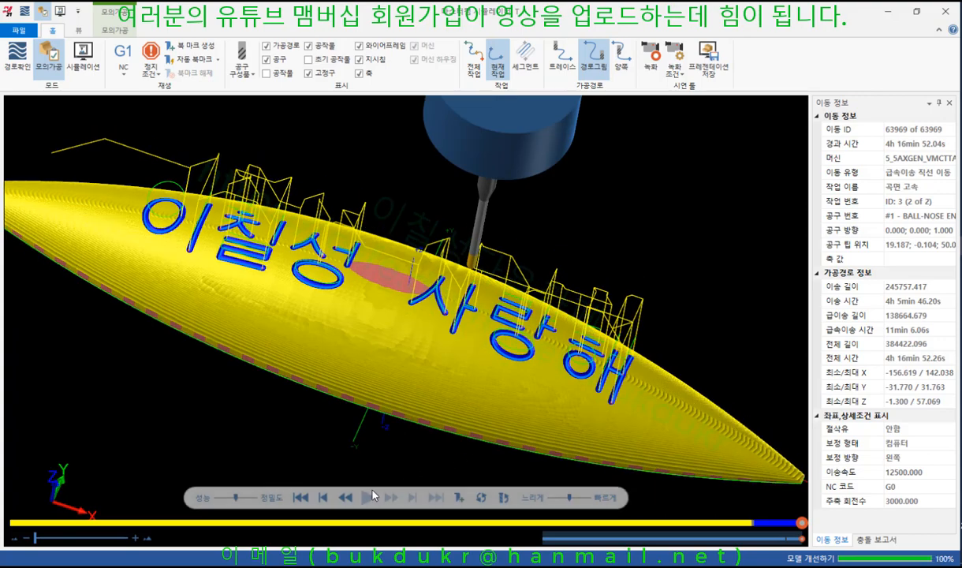
# Step: Hide the toolpath lines in the simulation and examine the engraved lettering and surrounding surface up close
pyautogui.click(272, 49)
pyautogui.scroll(2, 419, 281)
pyautogui.moveTo(420, 282); pyautogui.dragTo(395, 273, button='middle')
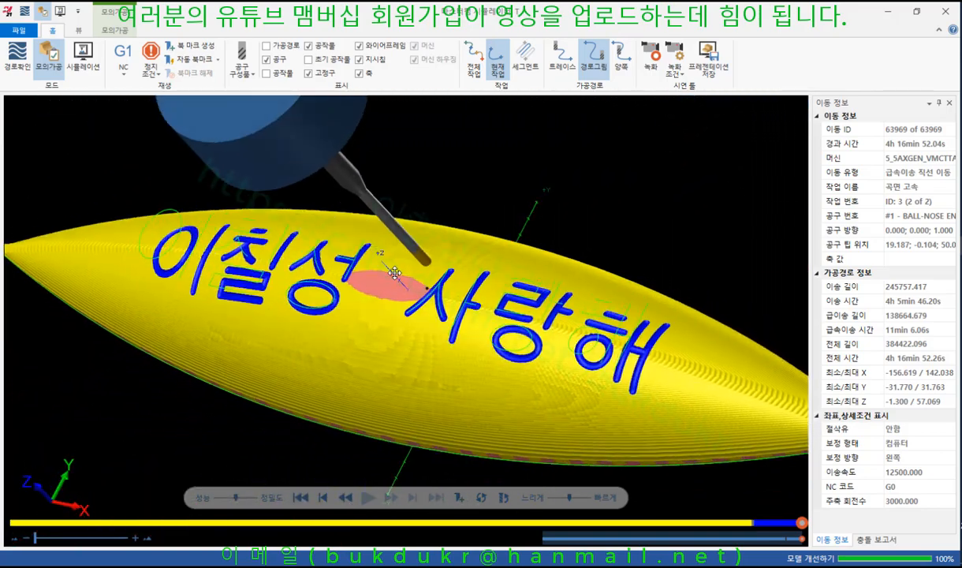
pyautogui.scroll(6, 394, 273)
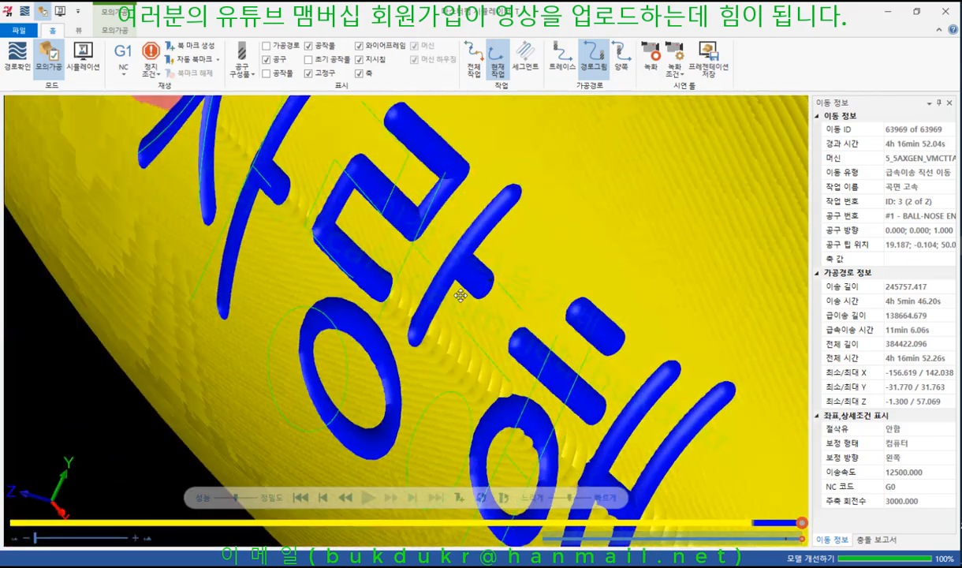
pyautogui.moveTo(461, 296); pyautogui.dragTo(508, 264, button='middle')
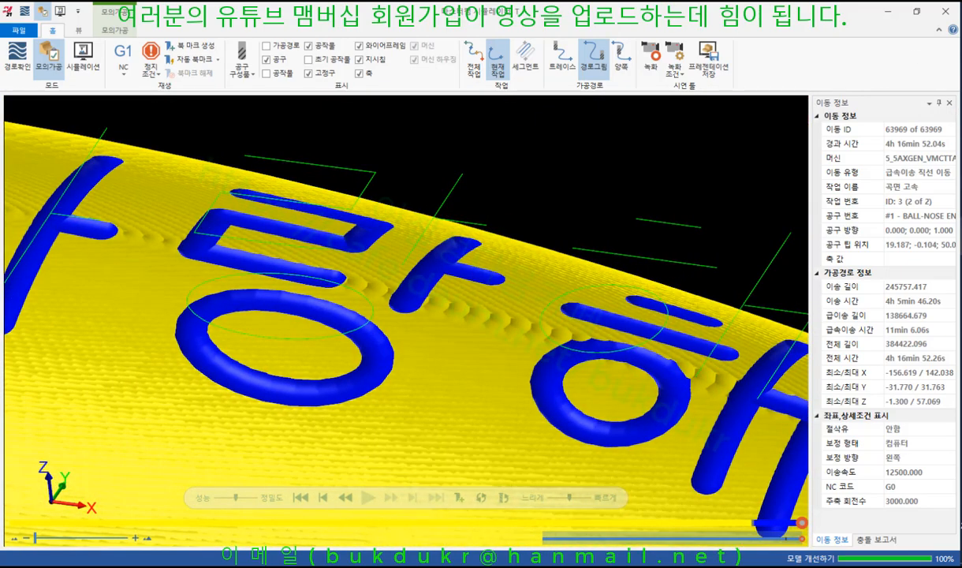
# Step: Switch to the Mastercam textbook in Adobe Acrobat and read the projection roughing parameter explanations on pages 709 and 710
pyautogui.hotkey('alt', 'Tab')
pyautogui.scroll(-6, 568, 262)
pyautogui.scroll(-10, 569, 260)
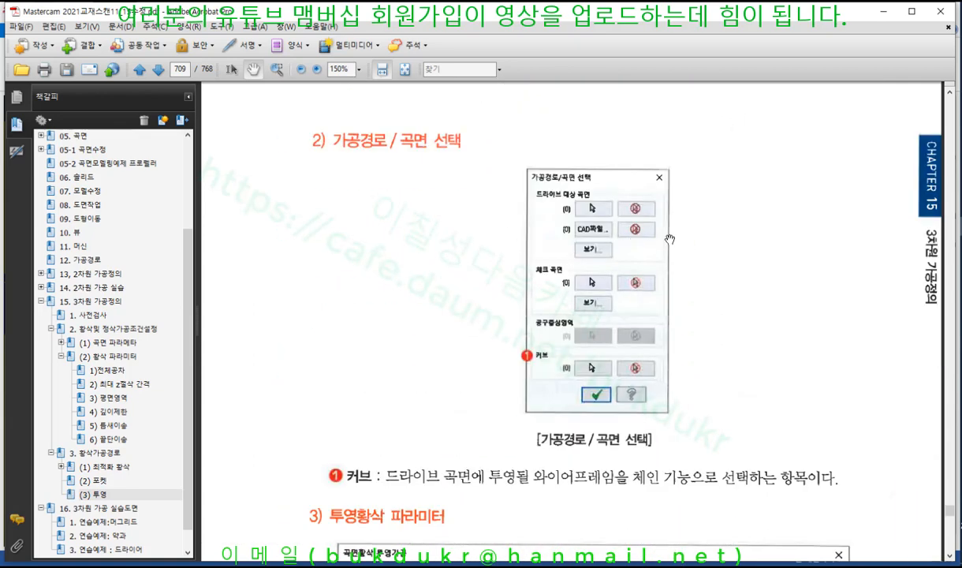
pyautogui.scroll(-8, 671, 239)
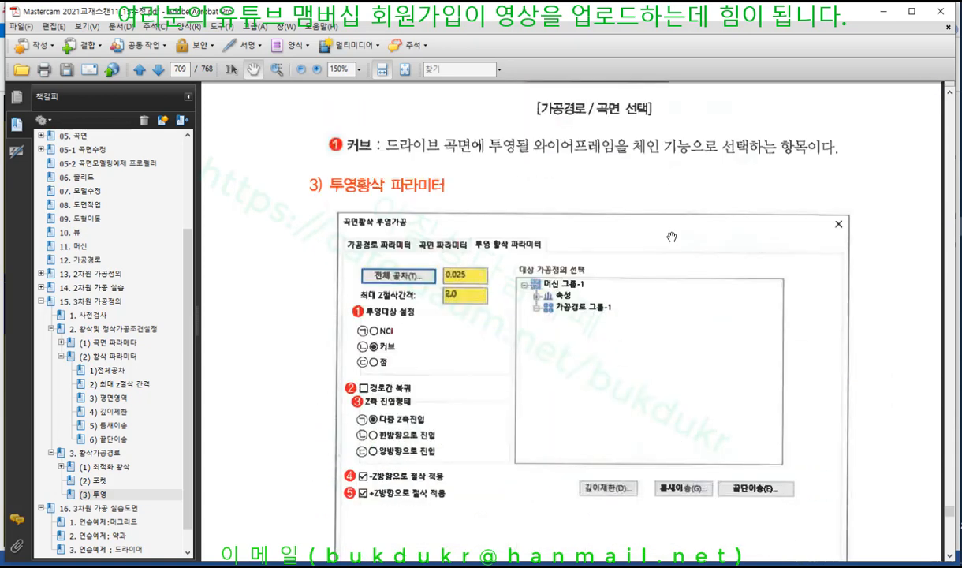
pyautogui.scroll(-1, 671, 234)
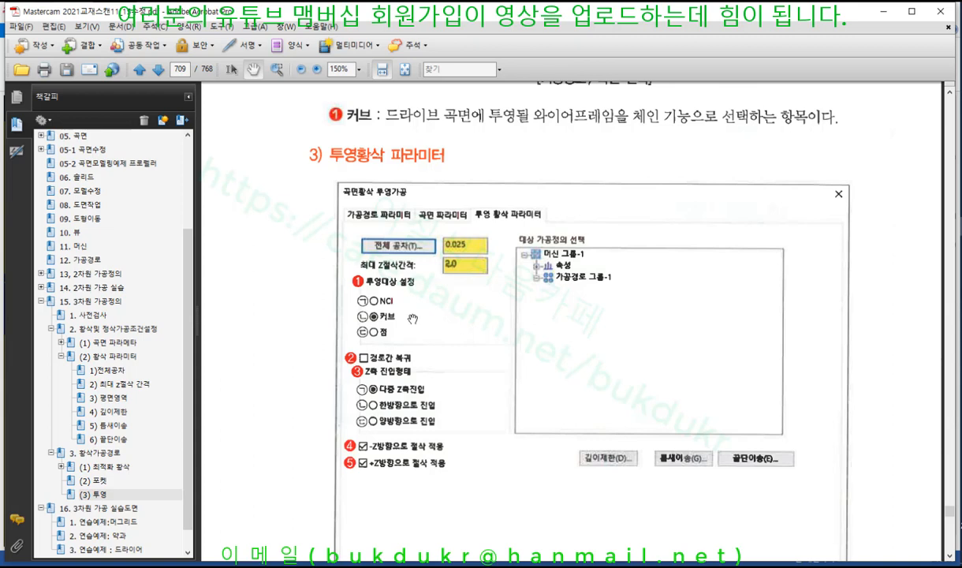
pyautogui.scroll(-3, 412, 319)
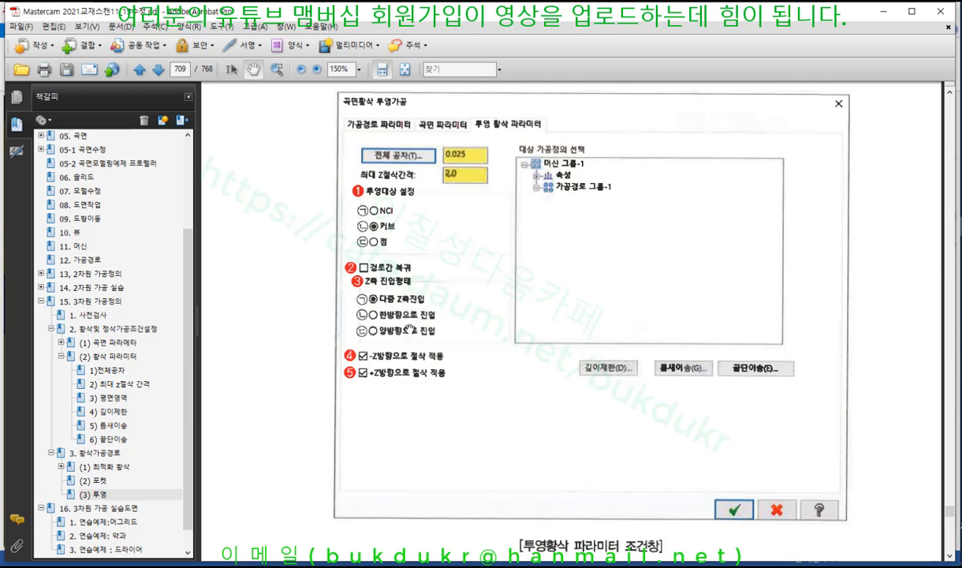
pyautogui.scroll(-3, 544, 316)
pyautogui.scroll(-15, 556, 319)
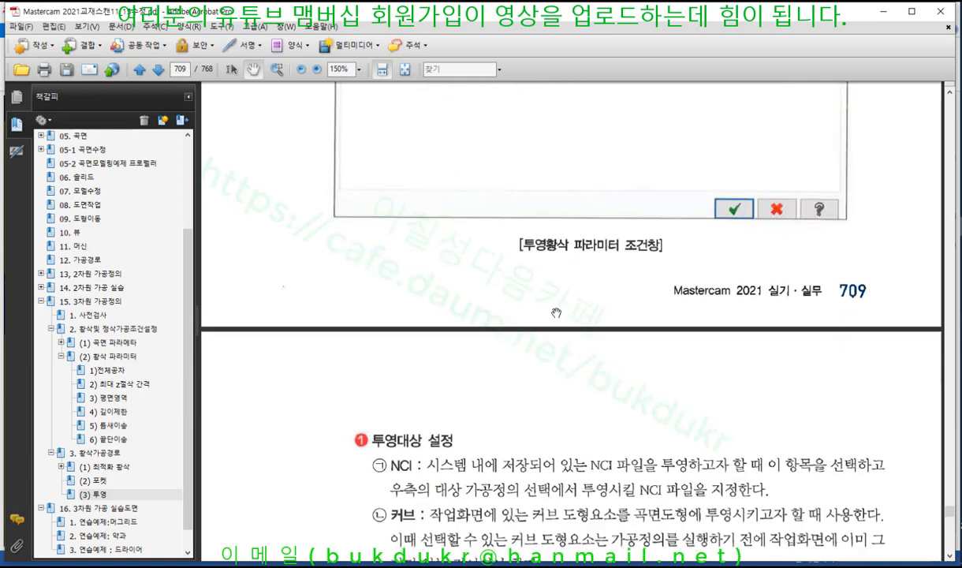
pyautogui.scroll(-10, 556, 313)
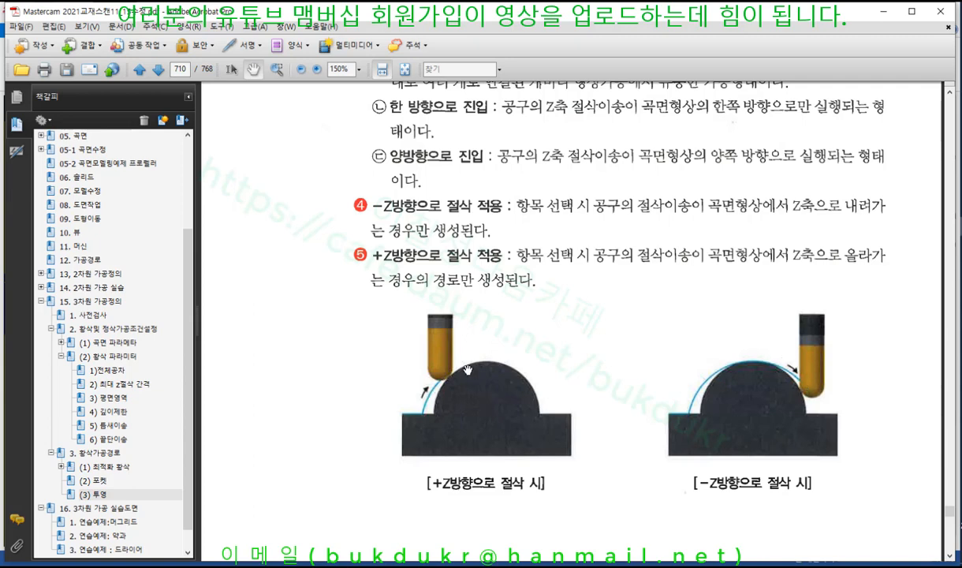
pyautogui.scroll(-15, 498, 302)
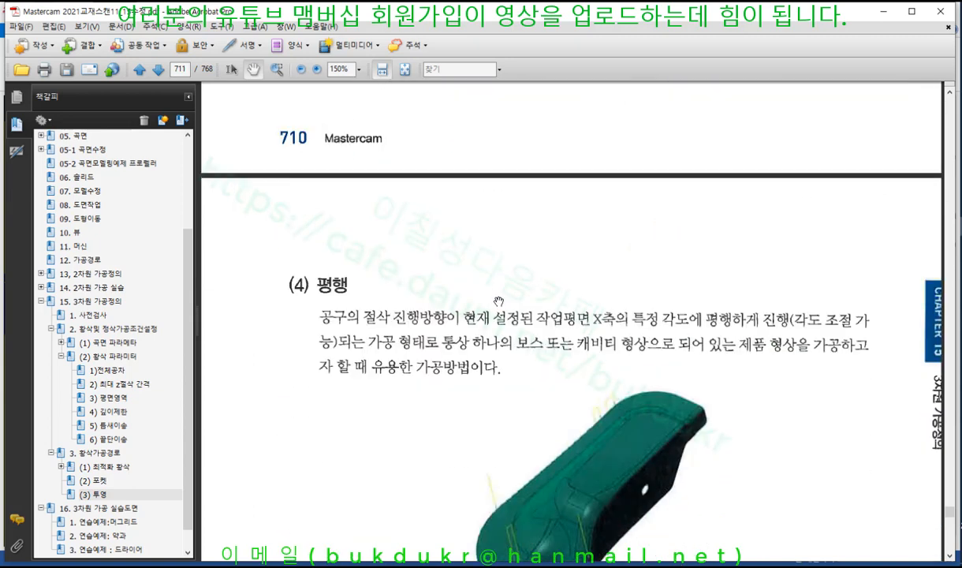
pyautogui.scroll(12, 501, 304)
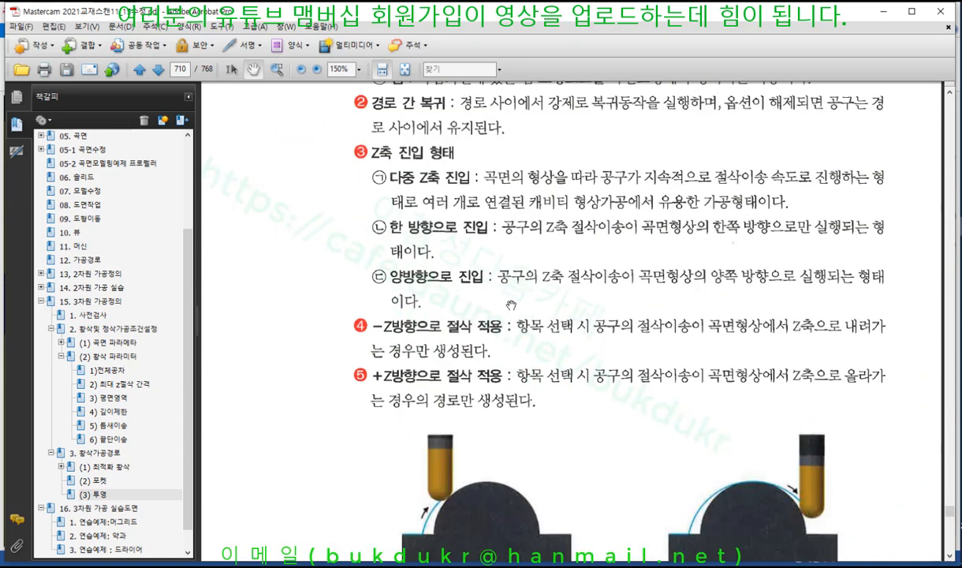
pyautogui.scroll(2, 497, 296)
pyautogui.scroll(5, 419, 220)
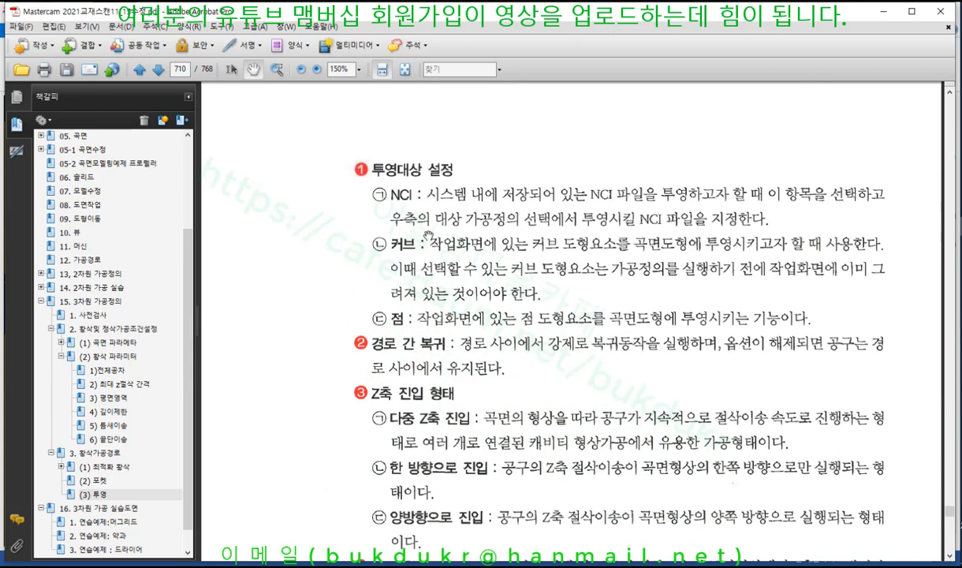
pyautogui.click(883, 13)
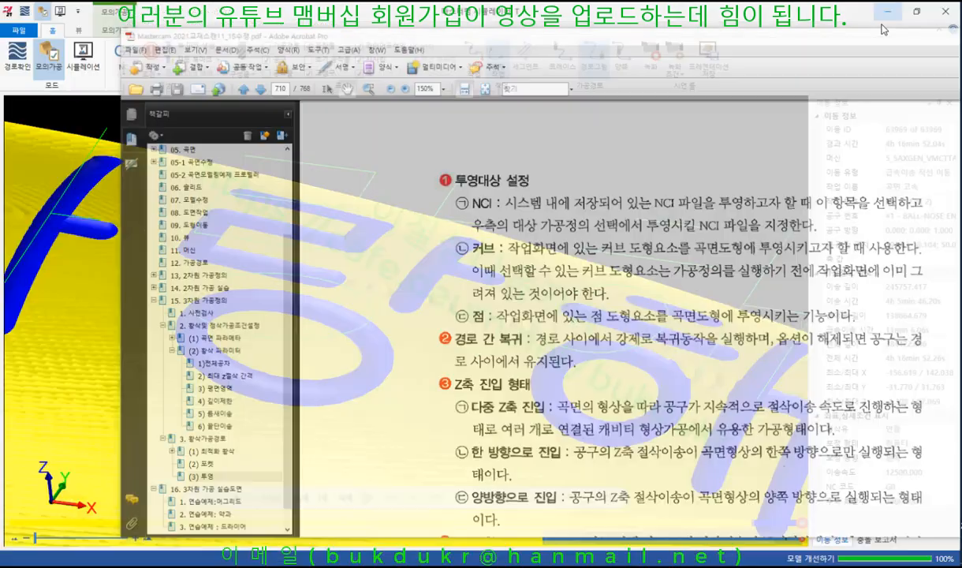
# Step: Close the simulator, show the model in isometric view and turn off the toolpath display
pyautogui.click(942, 10)
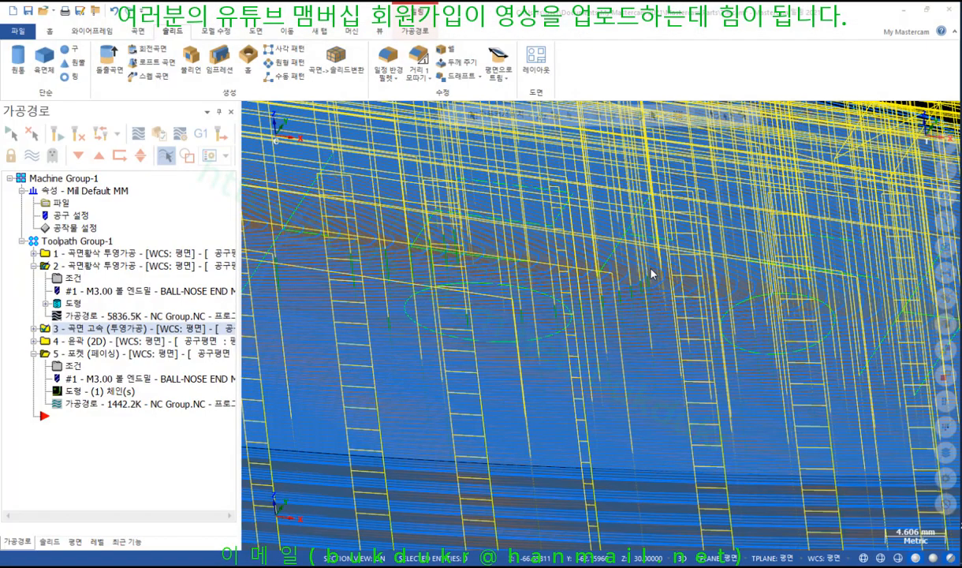
pyautogui.scroll(-3, 677, 219)
pyautogui.rightClick(677, 218)
pyautogui.click(715, 326)
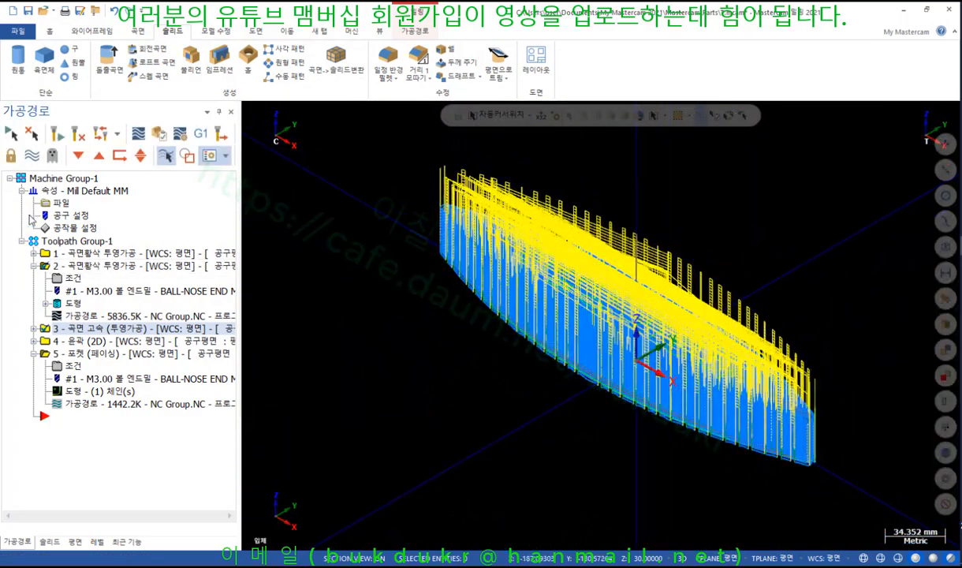
pyautogui.click(32, 156)
pyautogui.scroll(1, 820, 236)
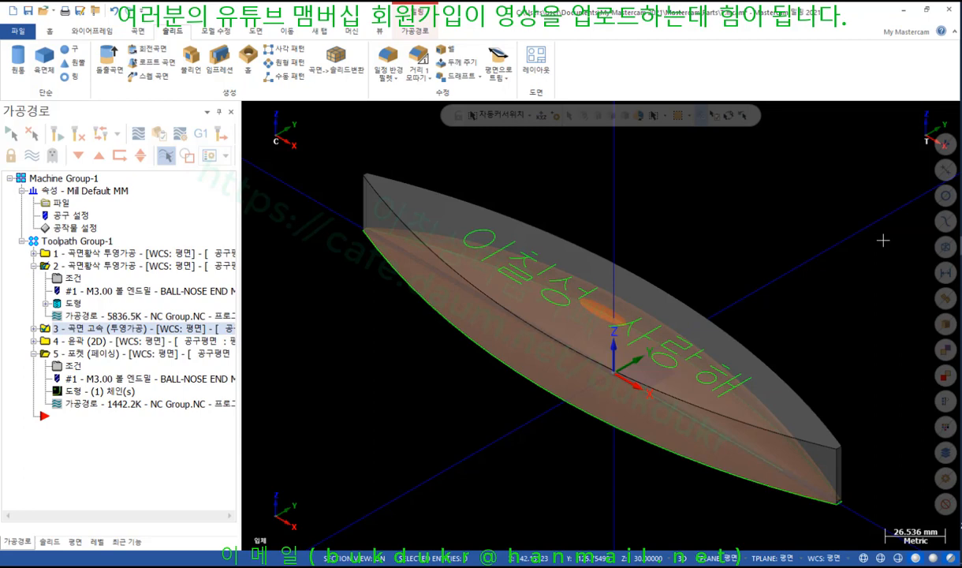
# Step: Blank the transparent grey stock solid surrounding the curved part
pyautogui.click(415, 204)
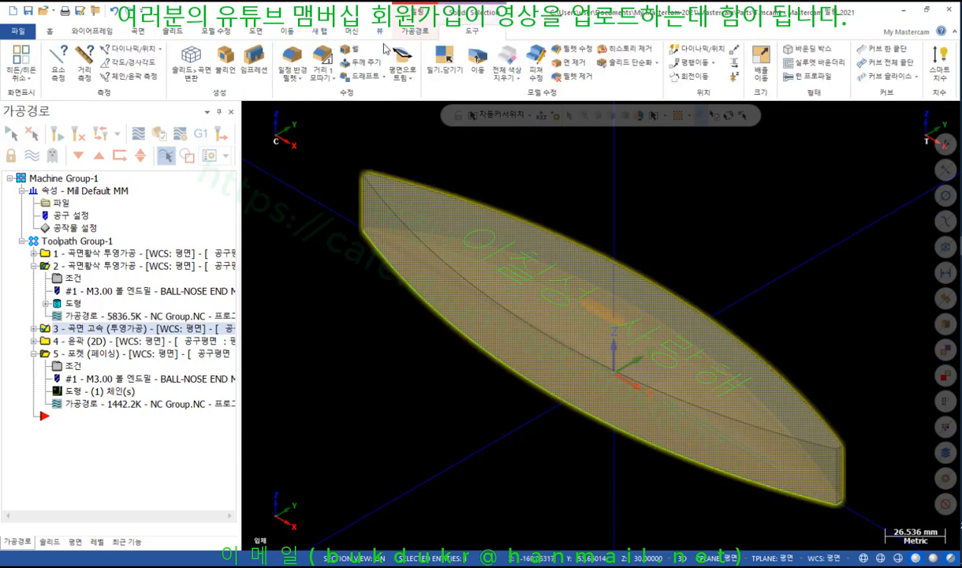
pyautogui.click(51, 31)
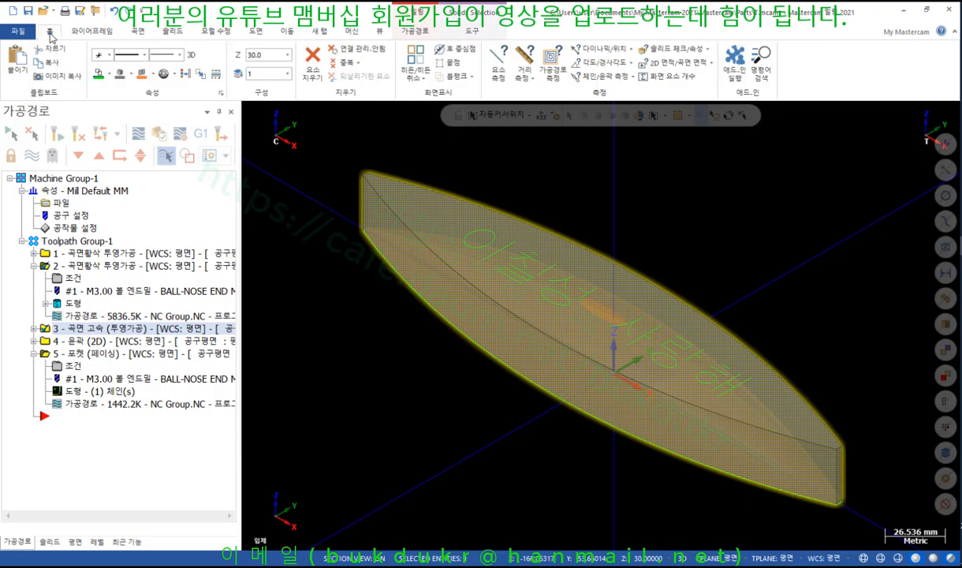
pyautogui.click(458, 78)
# Step: Isolate the lettering curves by hiding all other geometry, and show them in the top view
pyautogui.scroll(1, 725, 289)
pyautogui.moveTo(735, 295); pyautogui.dragTo(788, 274, button='middle')
pyautogui.moveTo(318, 234); pyautogui.dragTo(789, 327)
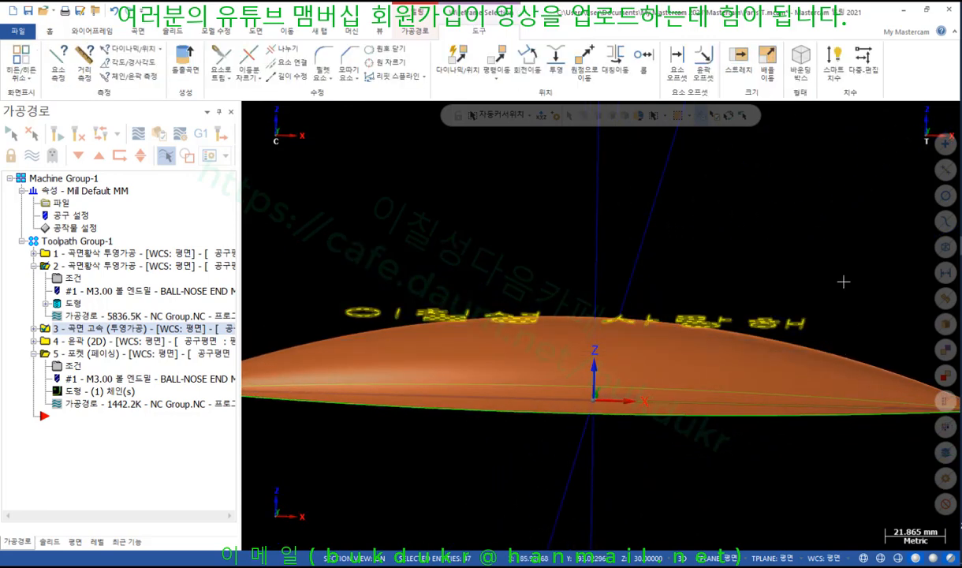
pyautogui.hotkey('alt', 'e')
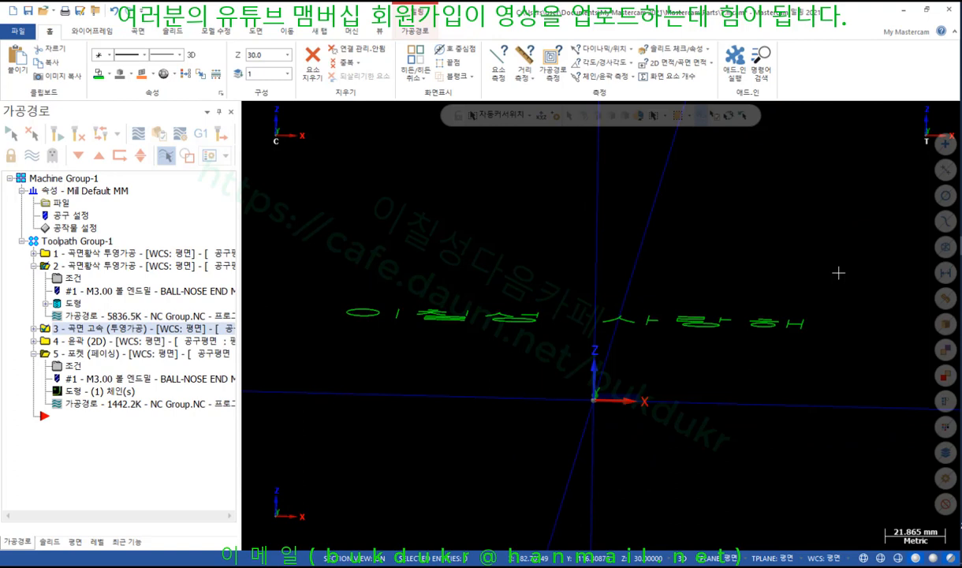
pyautogui.hotkey('alt', '1')
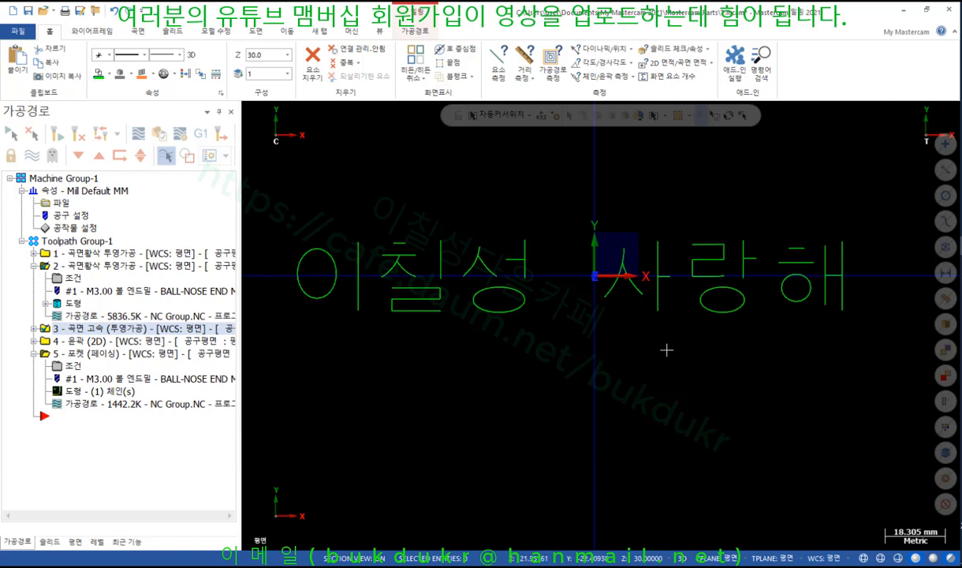
# Step: Set up segmented point creation for the lettering with a distance of 0.5 and the entity selection method
pyautogui.click(92, 31)
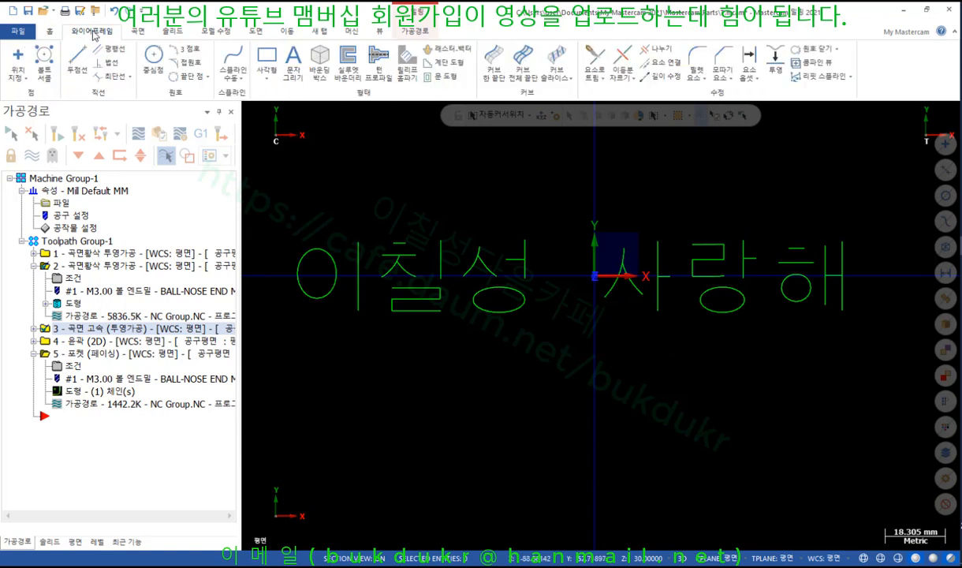
pyautogui.click(19, 77)
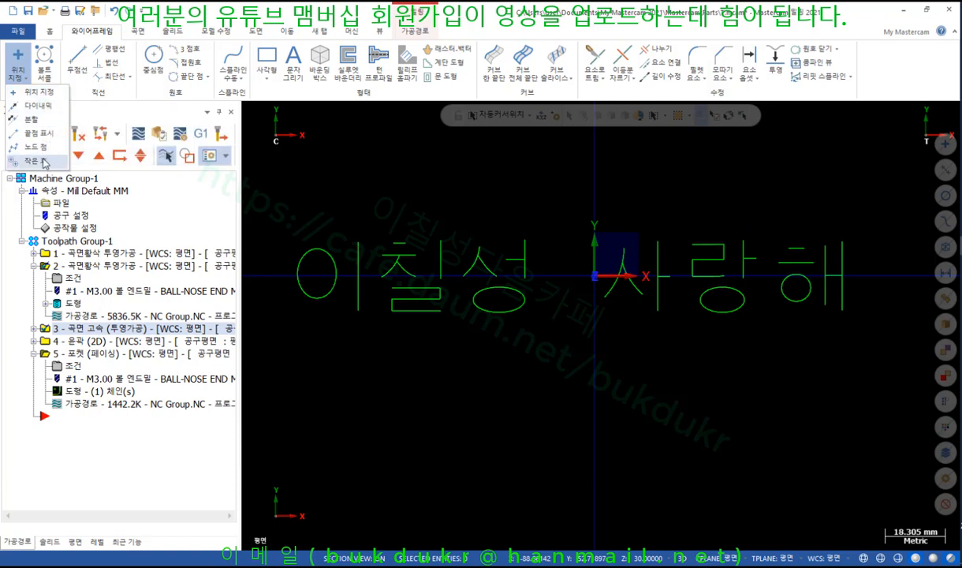
pyautogui.click(32, 119)
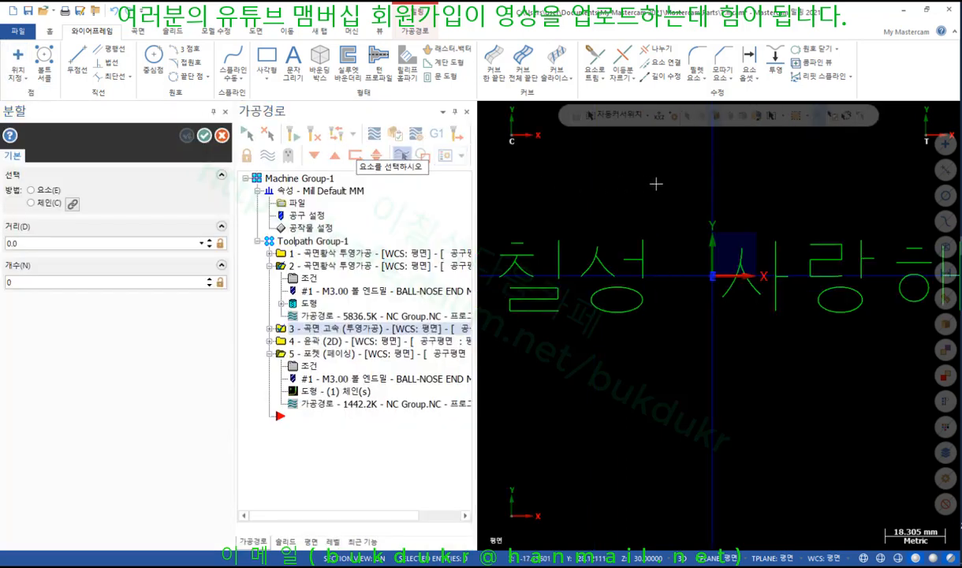
pyautogui.doubleClick(41, 245)
pyautogui.write('0')
pyautogui.click(32, 191)
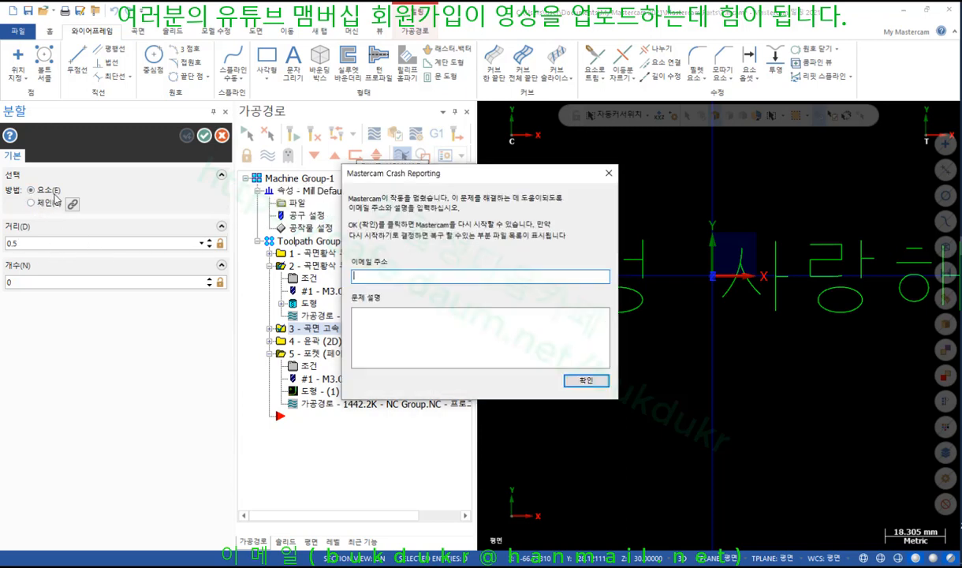